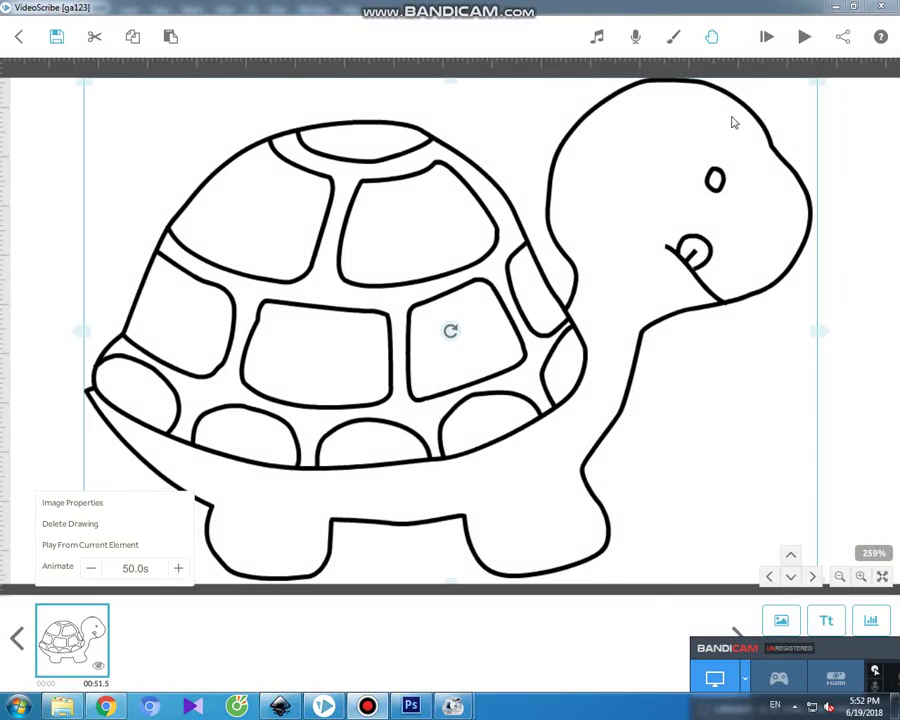
# Play the turtle sketch in VideoScribe from the start, then bring up the turtle line art in Photoshop.
pyautogui.click(766, 37)
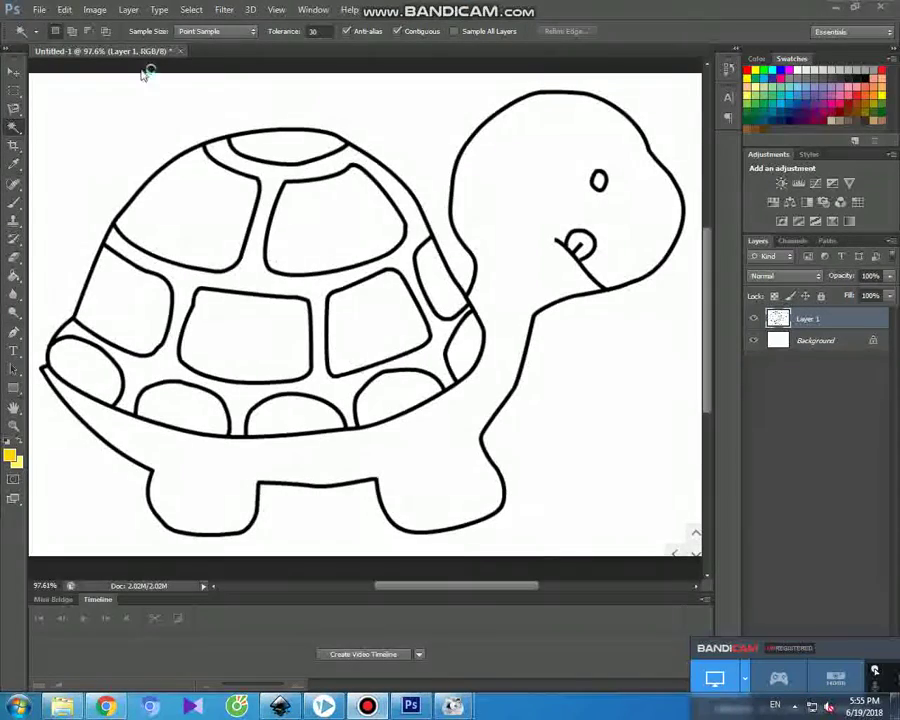
pyautogui.click(200, 212)
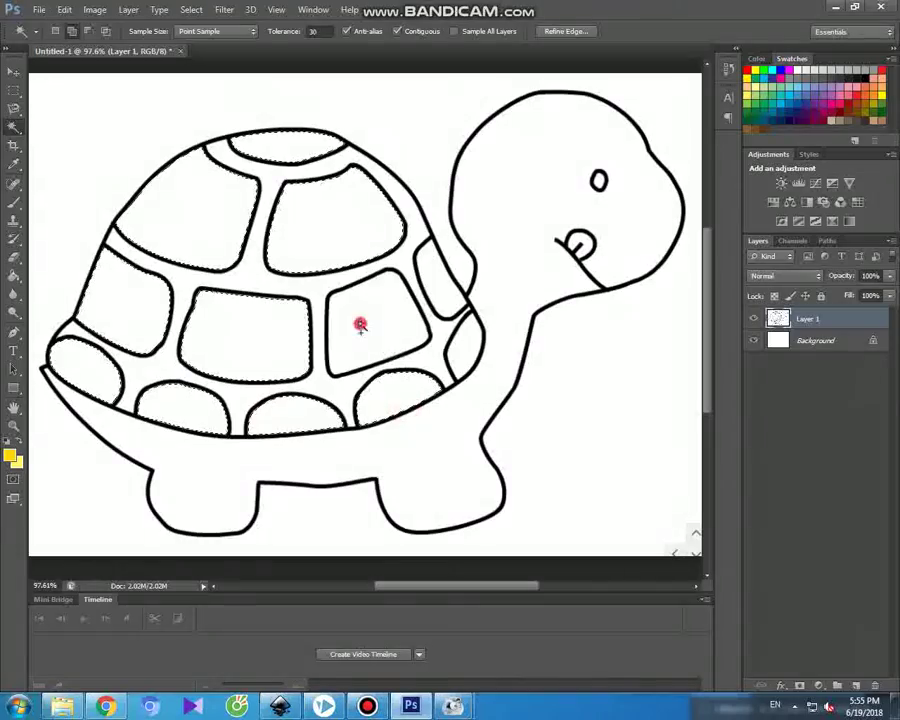
# Add the last shell patch to the selection and set the foreground colour to dark green 2e4614.
pyautogui.click(465, 349)
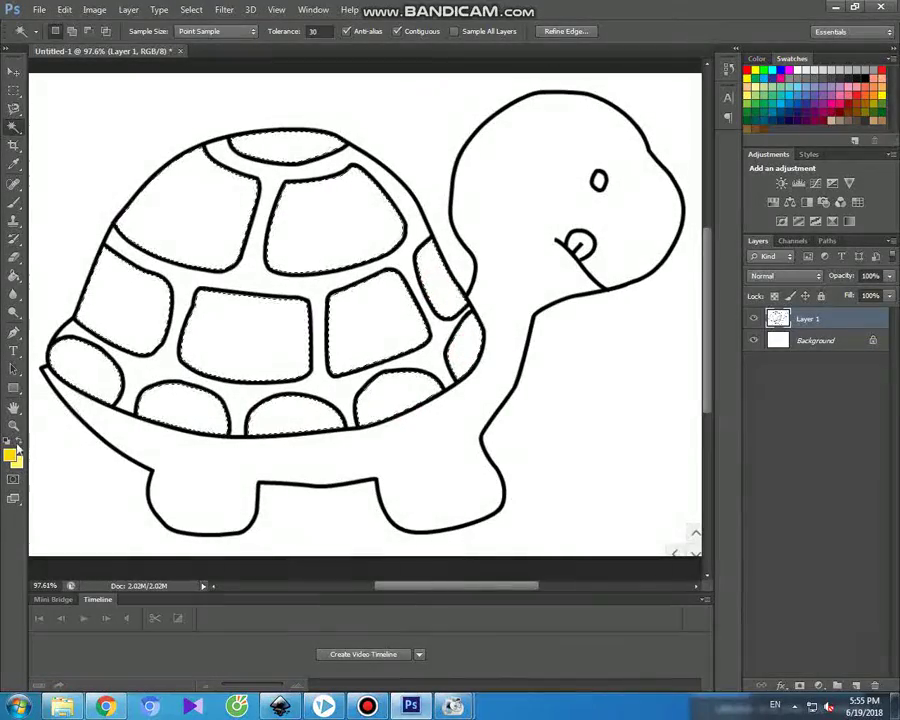
pyautogui.click(10, 457)
pyautogui.moveTo(745, 639)
pyautogui.mouseDown()
pyautogui.moveTo(752, 617)
pyautogui.moveTo(767, 625)
pyautogui.mouseUp()
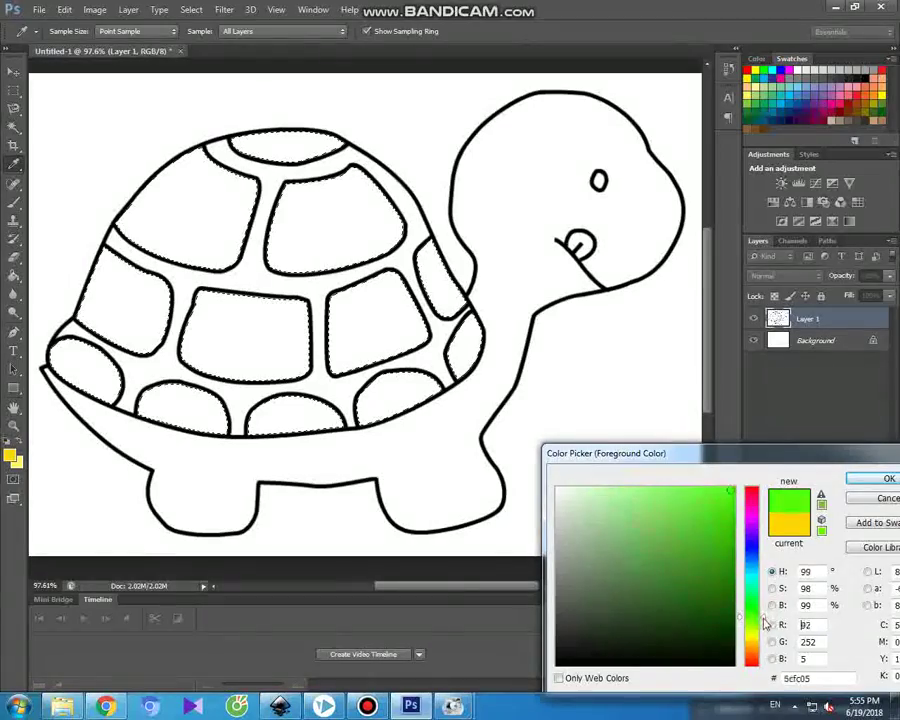
pyautogui.click(702, 580)
pyautogui.moveTo(708, 606)
pyautogui.mouseDown()
pyautogui.moveTo(705, 599)
pyautogui.moveTo(694, 615)
pyautogui.mouseUp()
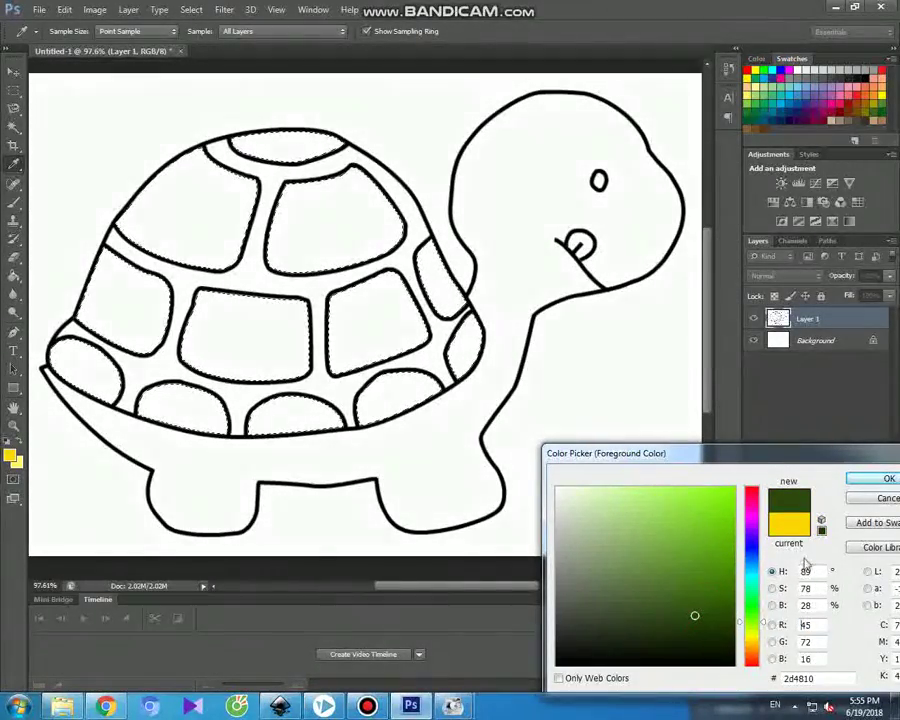
pyautogui.click(686, 611)
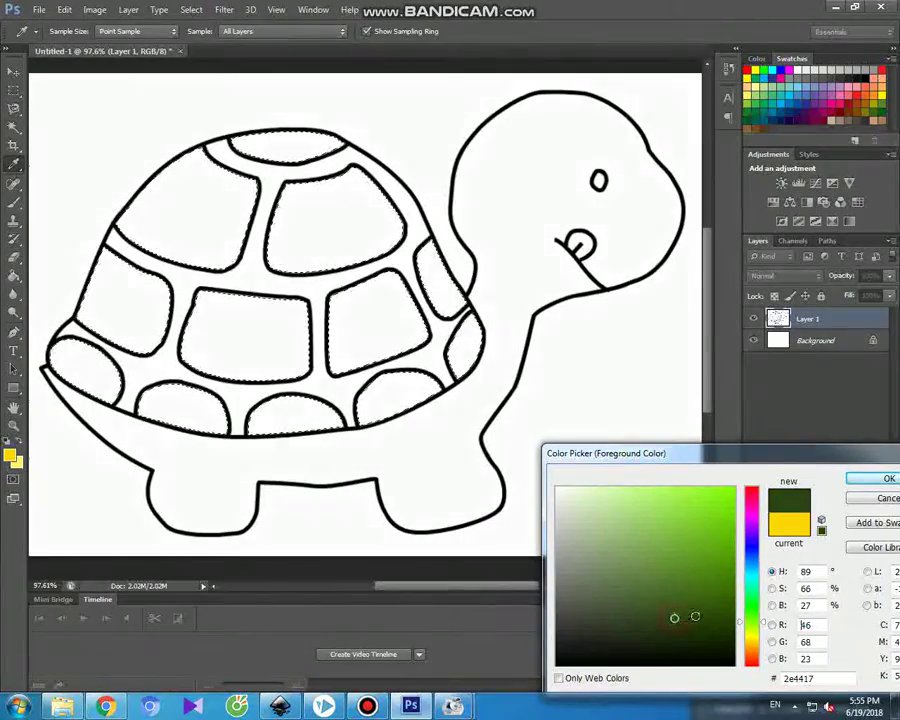
pyautogui.click(705, 606)
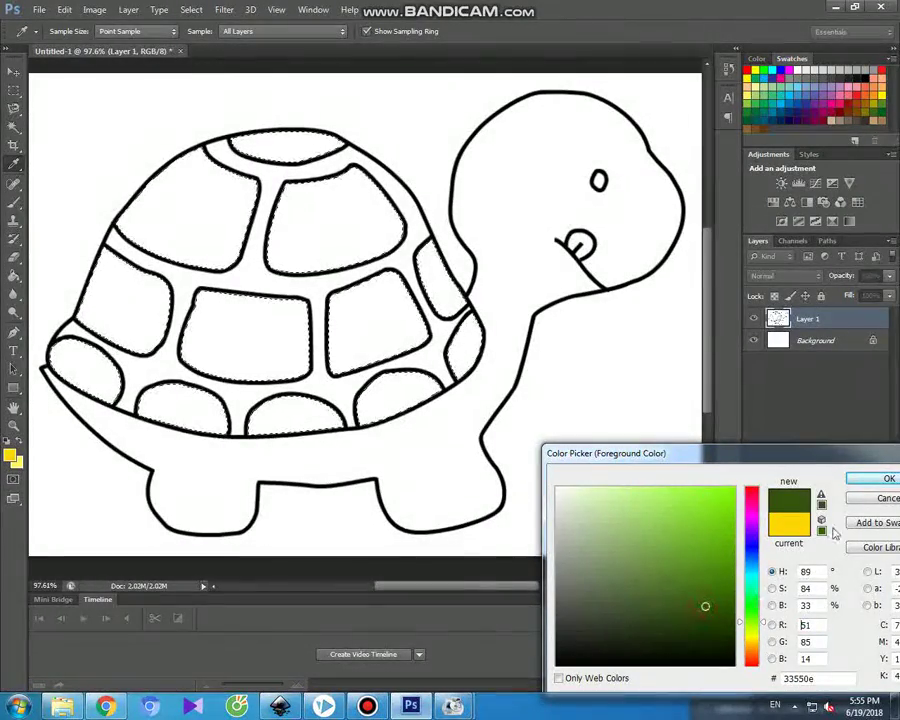
pyautogui.click(684, 616)
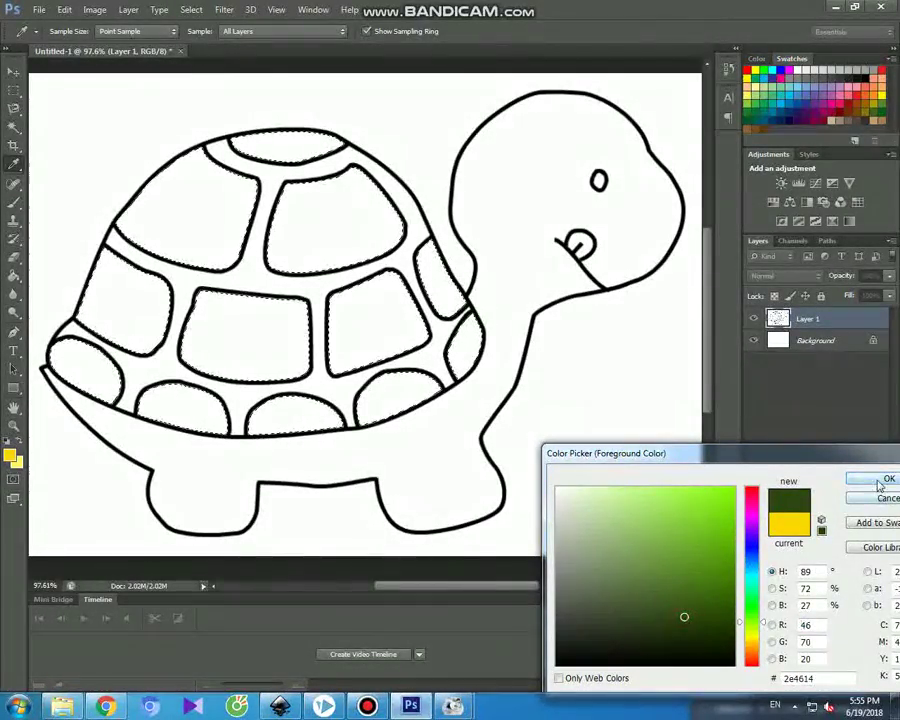
pyautogui.click(880, 480)
pyautogui.click(14, 201)
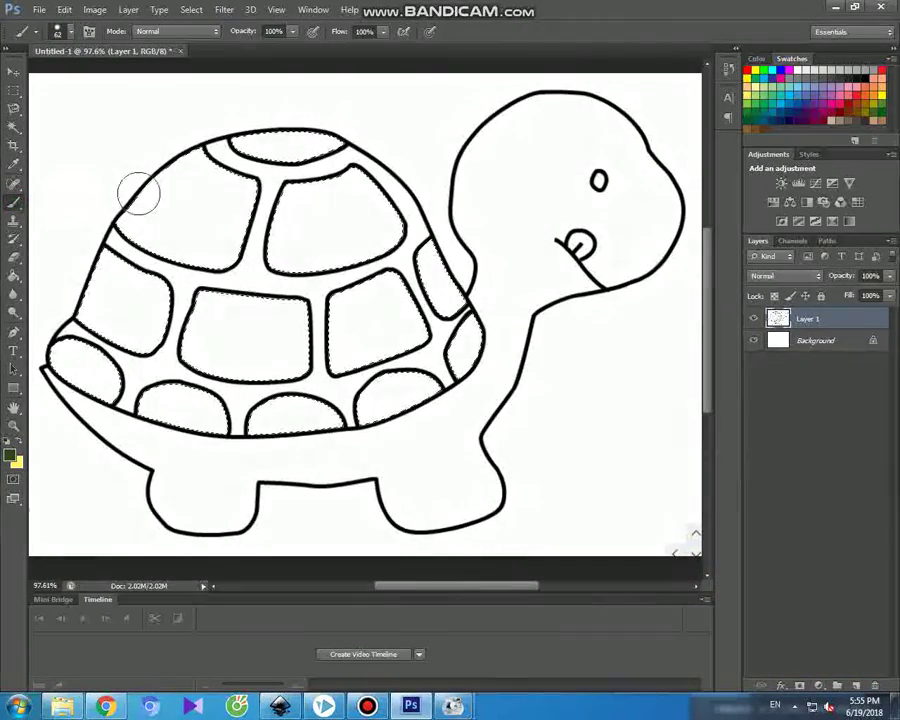
# Paint the top, upper-left, upper-middle, middle-right and middle shell patches dark green.
pyautogui.moveTo(232, 136); pyautogui.dragTo(337, 128)
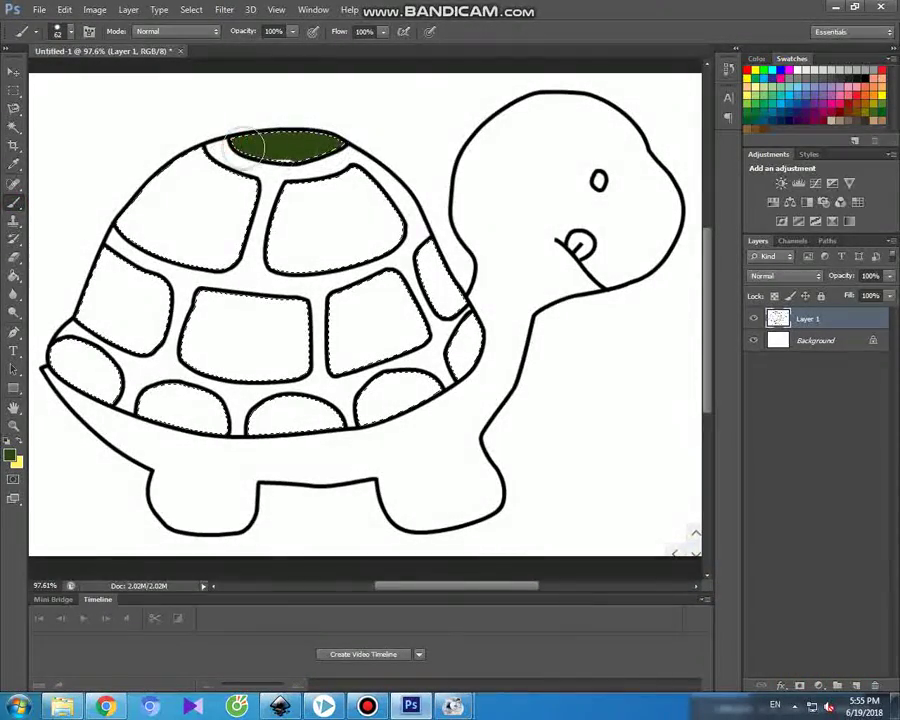
pyautogui.moveTo(265, 188)
pyautogui.mouseDown()
pyautogui.moveTo(130, 215)
pyautogui.moveTo(213, 245)
pyautogui.mouseUp()
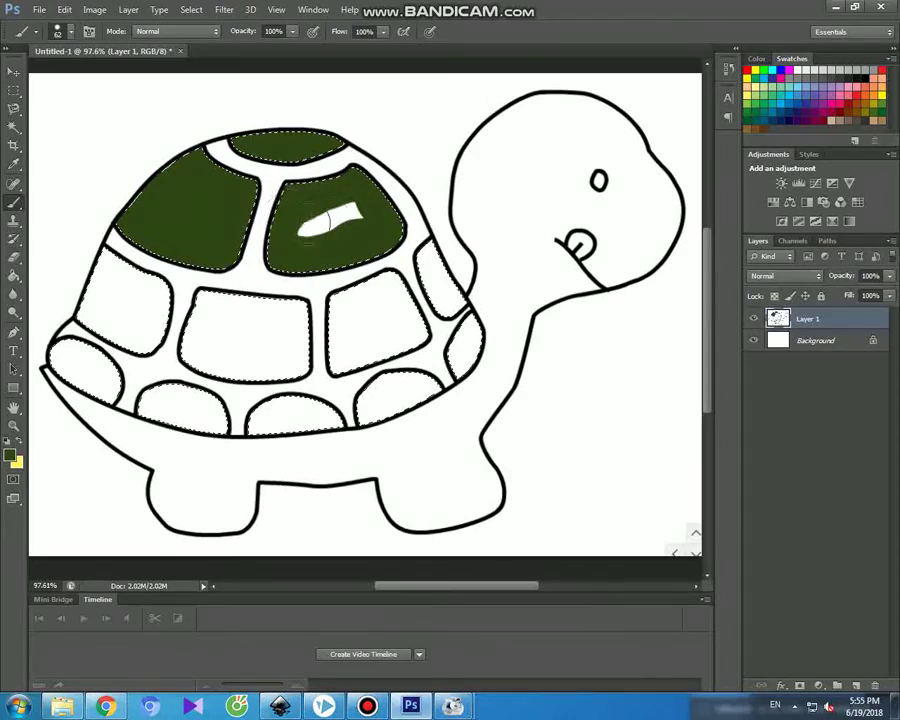
pyautogui.moveTo(307, 227); pyautogui.dragTo(374, 215)
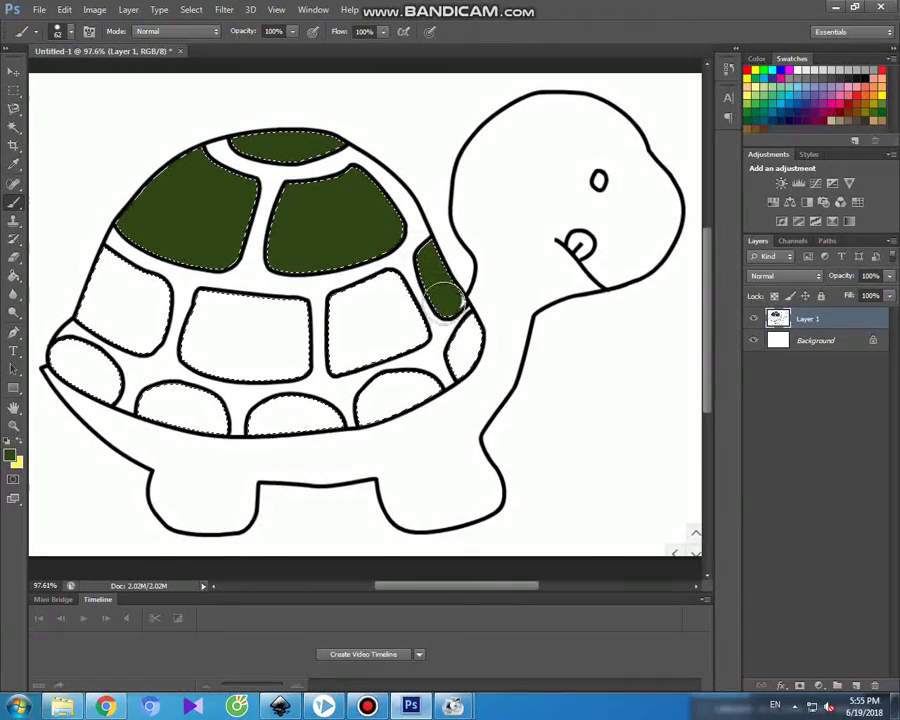
pyautogui.moveTo(397, 279); pyautogui.dragTo(347, 304)
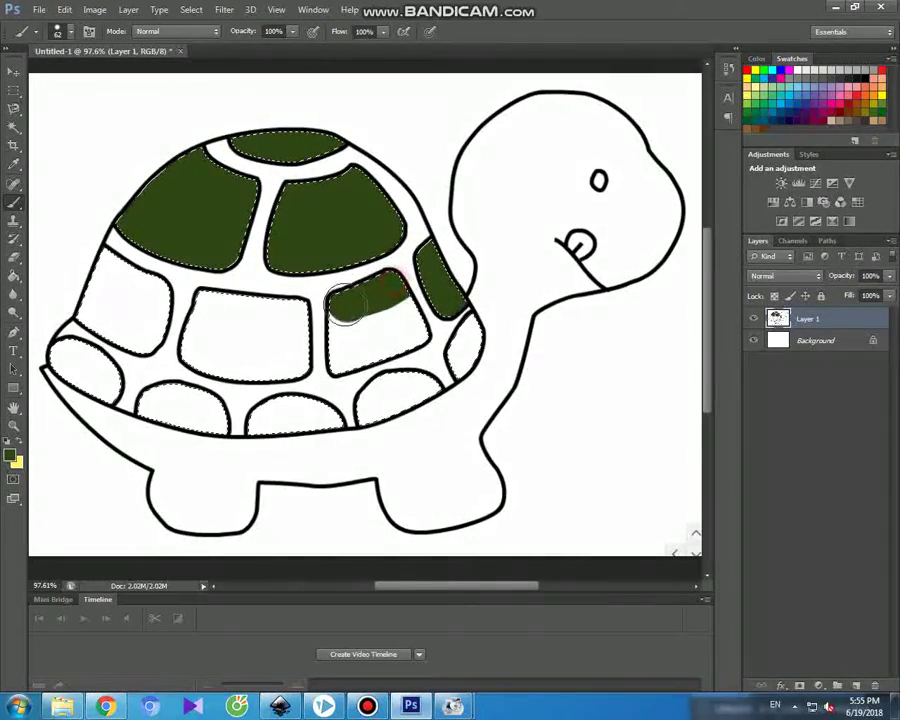
pyautogui.moveTo(418, 333)
pyautogui.mouseDown()
pyautogui.moveTo(372, 316)
pyautogui.moveTo(230, 308)
pyautogui.mouseUp()
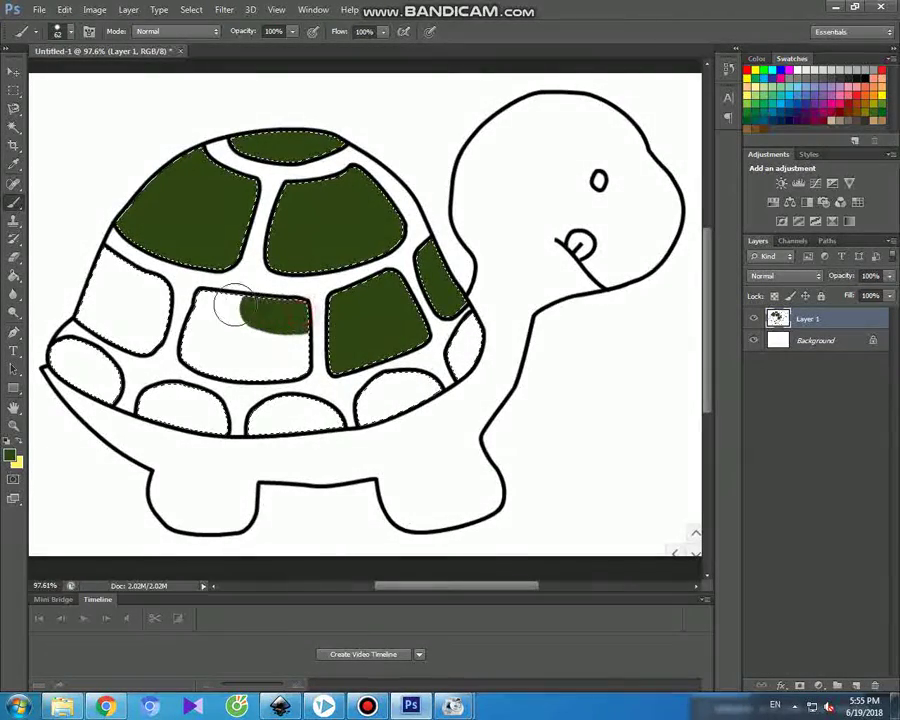
pyautogui.moveTo(196, 352); pyautogui.dragTo(285, 366)
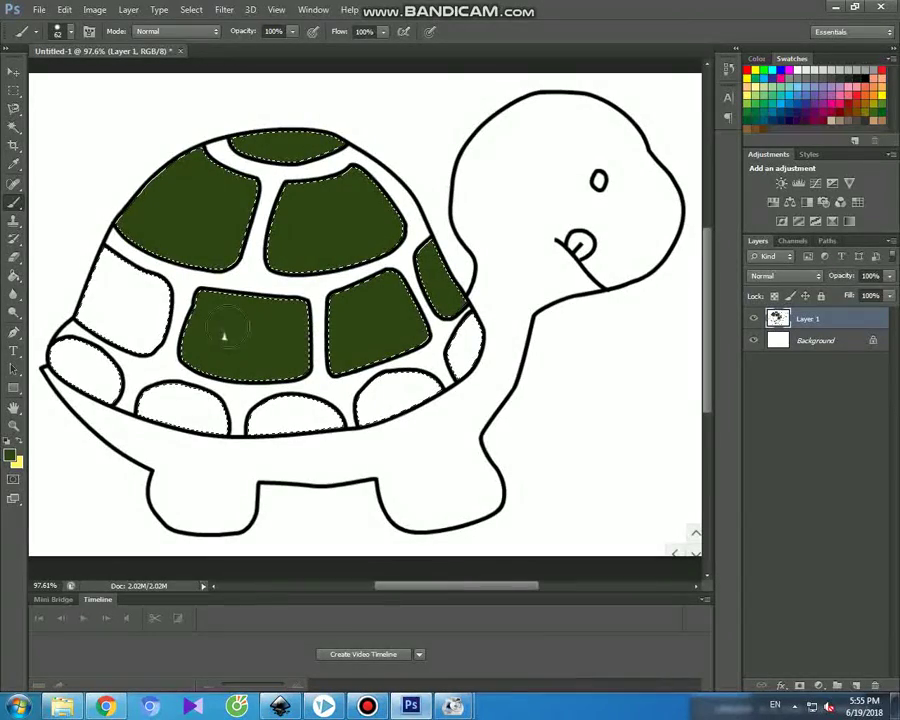
# Paint the left, lower-left, bottom-row and right-edge shell patches dark green.
pyautogui.moveTo(100, 258)
pyautogui.mouseDown()
pyautogui.moveTo(150, 297)
pyautogui.moveTo(150, 322)
pyautogui.moveTo(92, 305)
pyautogui.mouseUp()
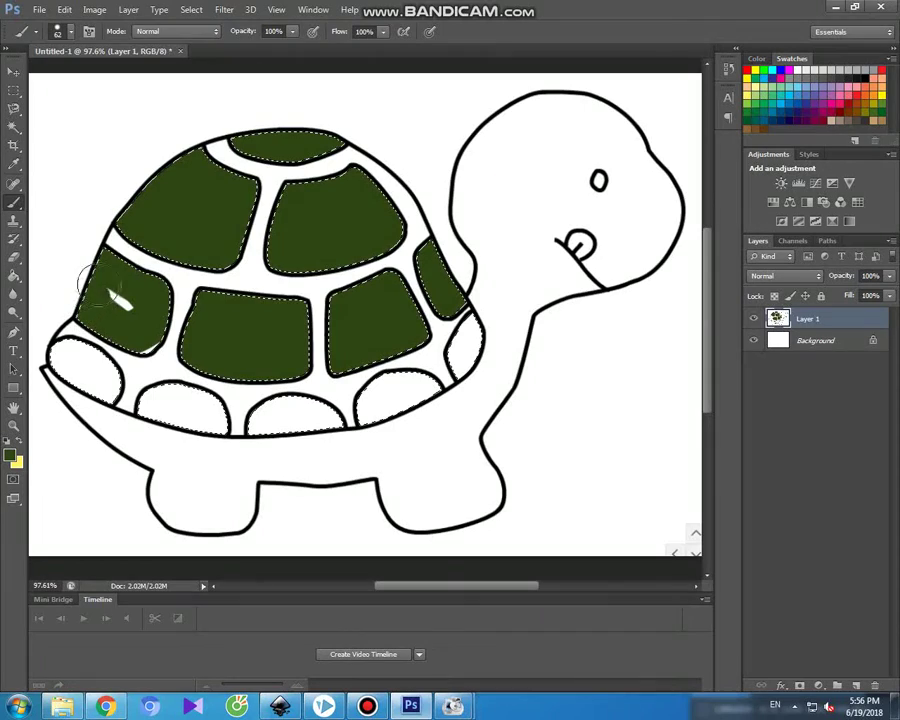
pyautogui.moveTo(60, 352)
pyautogui.mouseDown()
pyautogui.moveTo(90, 365)
pyautogui.moveTo(75, 385)
pyautogui.mouseUp()
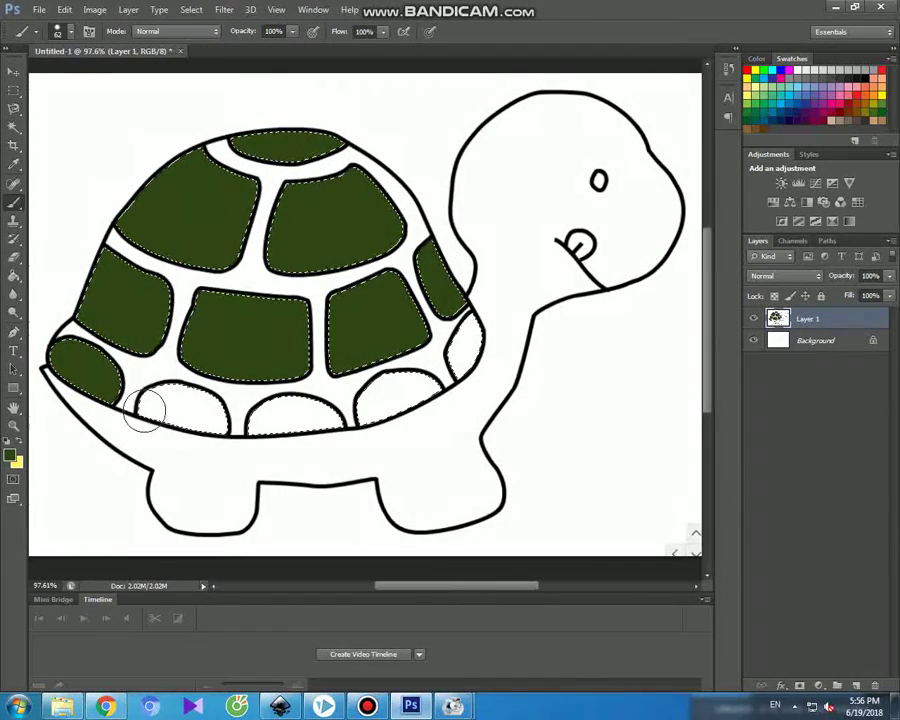
pyautogui.click(244, 429)
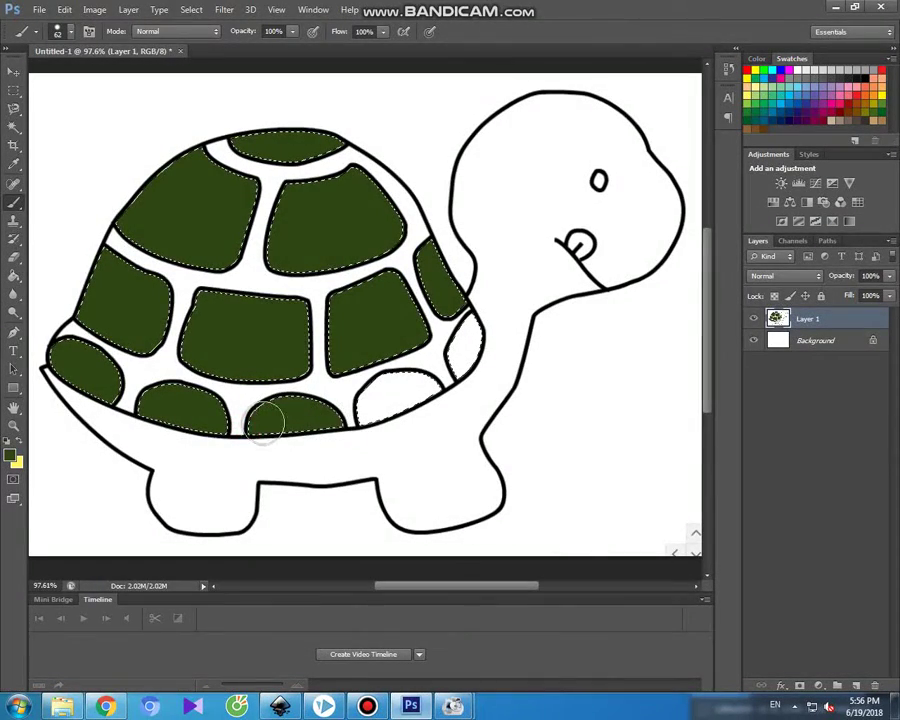
pyautogui.moveTo(362, 402); pyautogui.dragTo(433, 392)
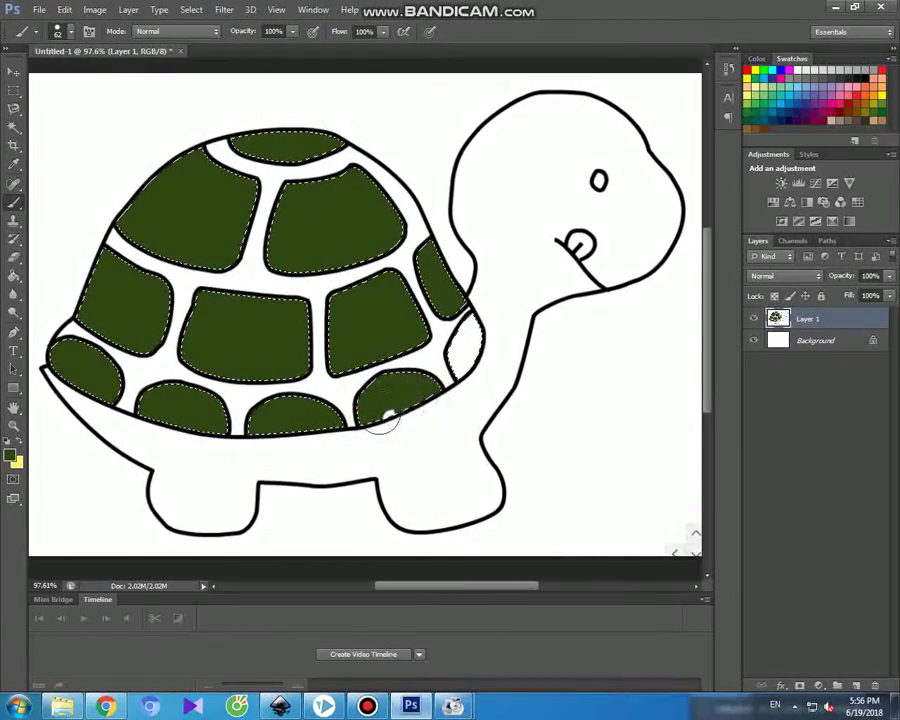
pyautogui.click(472, 334)
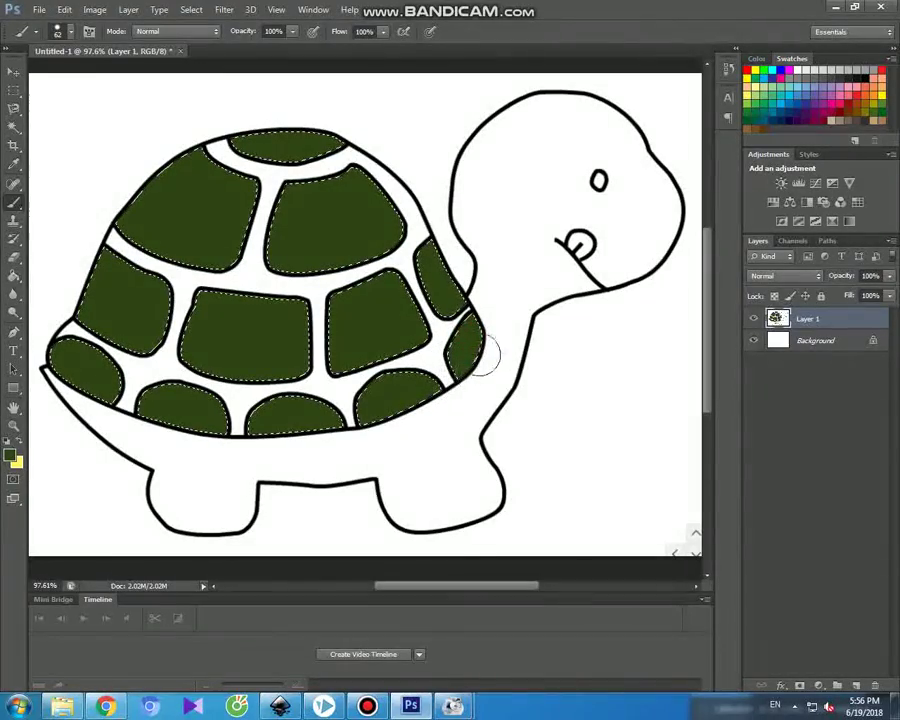
pyautogui.click(14, 458)
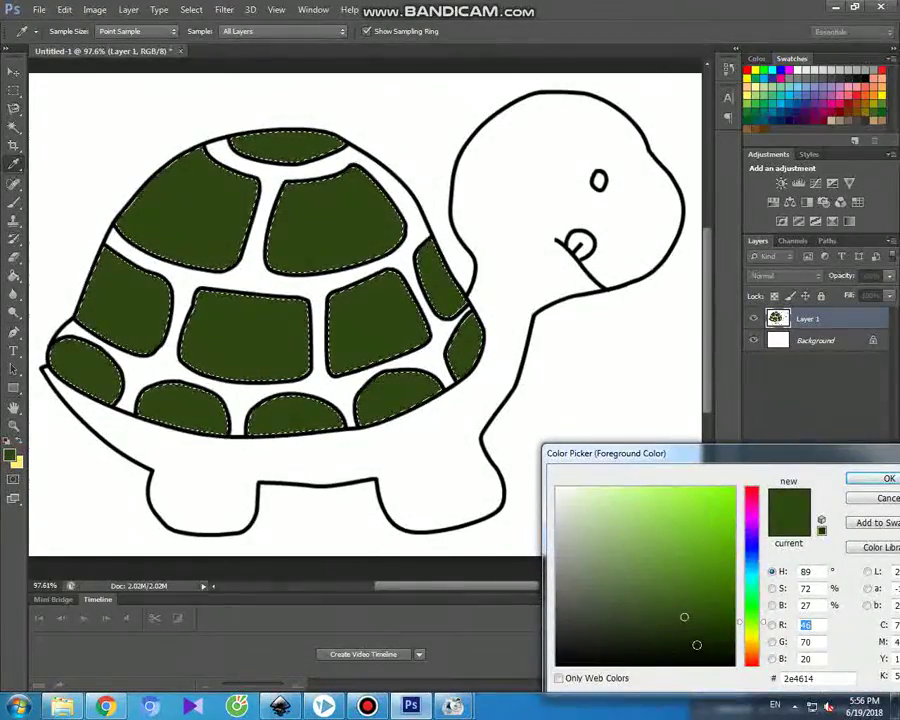
# Set the foreground colour to near-black green 122201 and select the white gaps between shell patches.
pyautogui.click(700, 642)
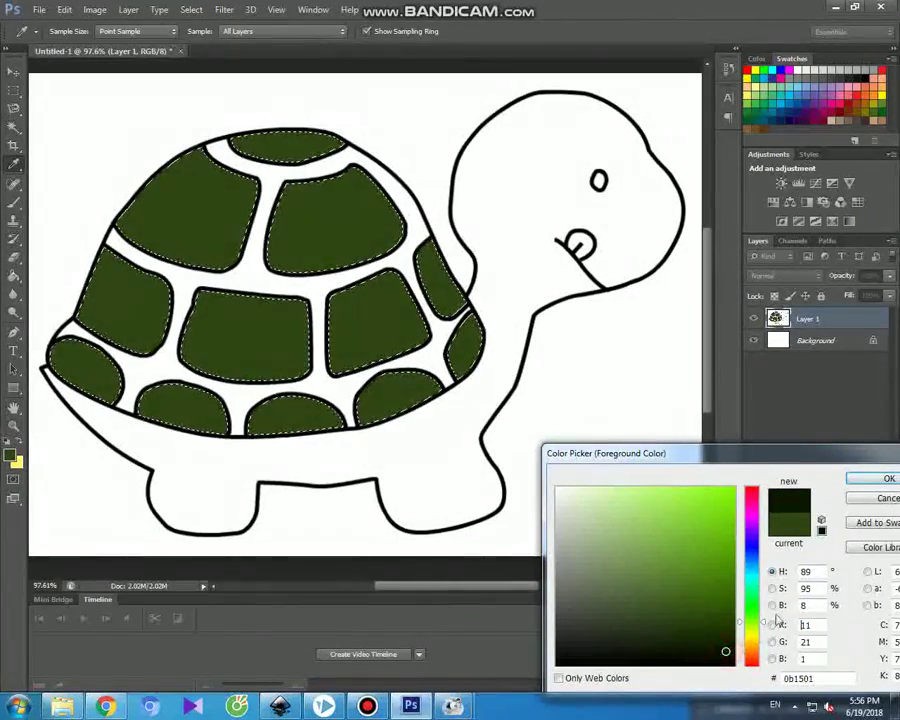
pyautogui.click(730, 641)
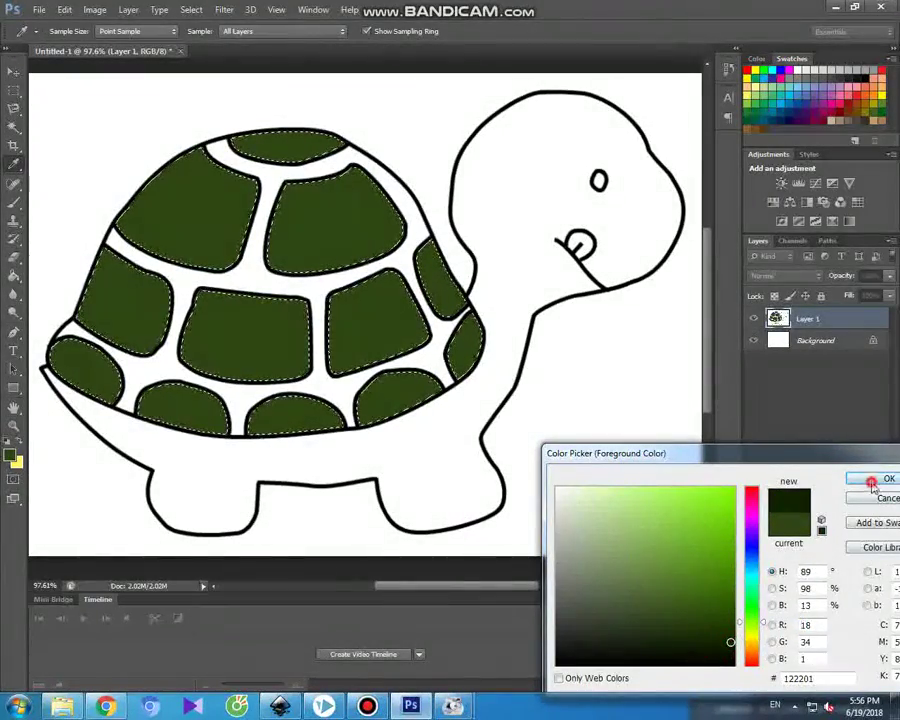
pyautogui.click(872, 480)
pyautogui.click(14, 127)
pyautogui.click(243, 280)
pyautogui.click(14, 201)
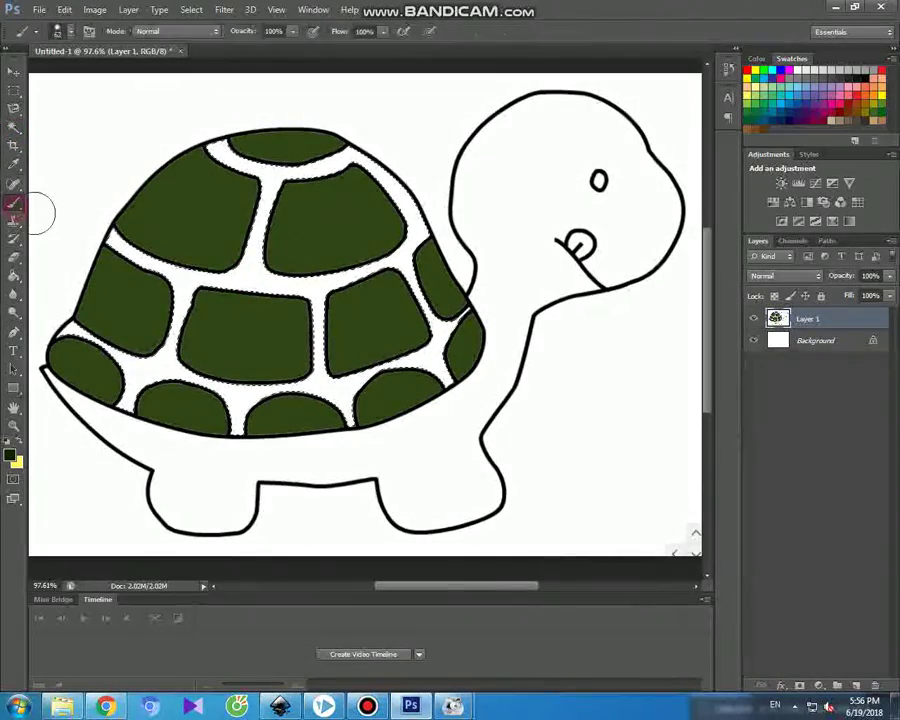
# Brush near-black green over the upper, middle and lower-left gaps between the shell patches.
pyautogui.moveTo(297, 173)
pyautogui.mouseDown()
pyautogui.moveTo(351, 157)
pyautogui.moveTo(272, 192)
pyautogui.mouseUp()
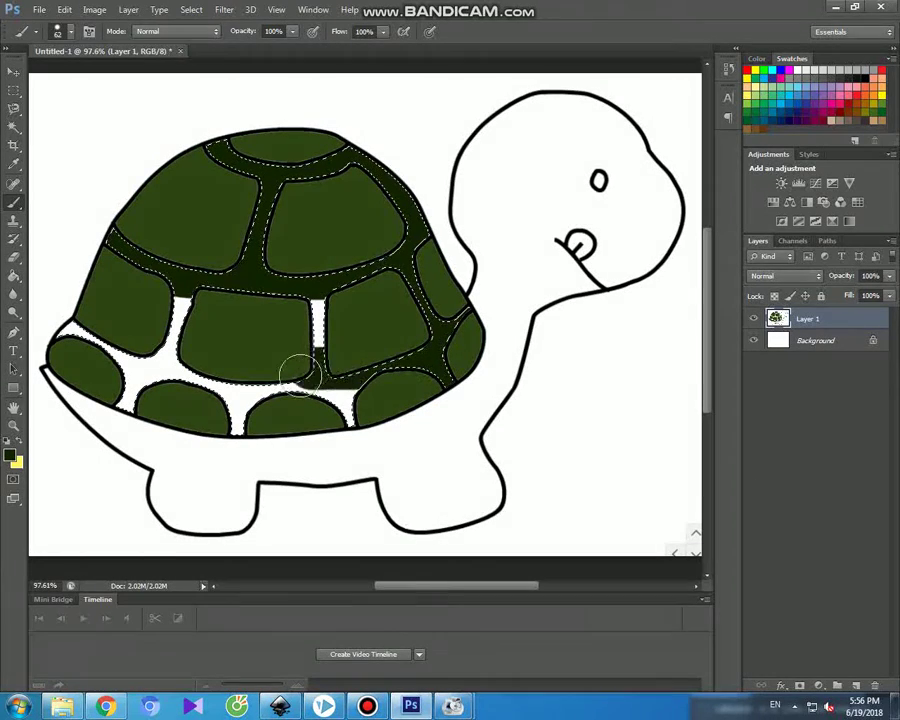
pyautogui.moveTo(321, 355); pyautogui.dragTo(317, 297)
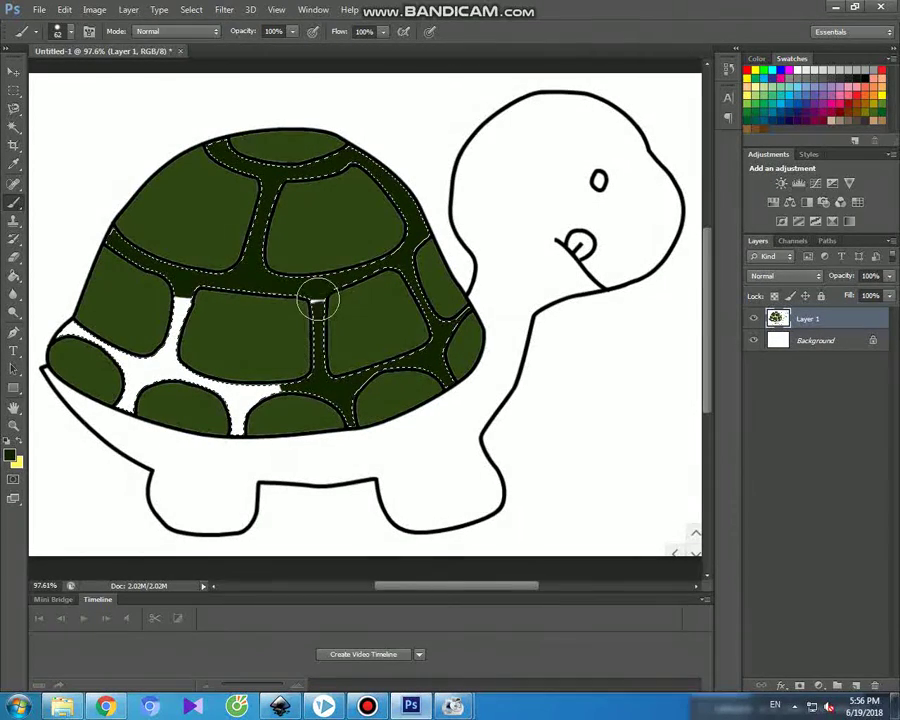
pyautogui.moveTo(247, 393)
pyautogui.mouseDown()
pyautogui.moveTo(180, 313)
pyautogui.moveTo(190, 297)
pyautogui.mouseUp()
pyautogui.moveTo(163, 378)
pyautogui.mouseDown()
pyautogui.moveTo(112, 345)
pyautogui.moveTo(130, 410)
pyautogui.mouseUp()
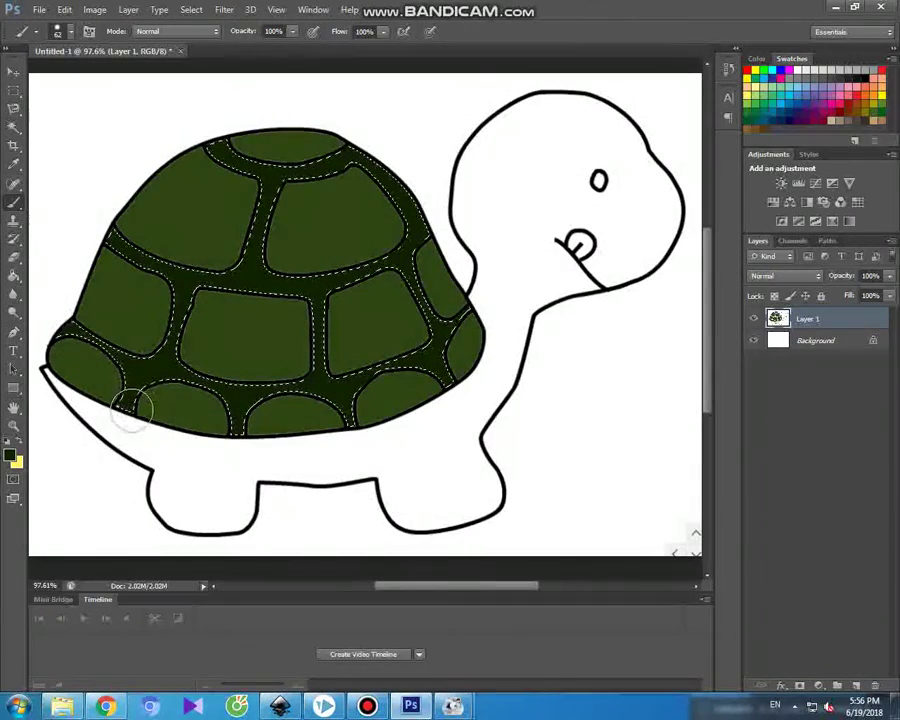
pyautogui.click(14, 127)
# Select the turtle's white head and body and set the foreground colour to olive 86731a.
pyautogui.click(187, 458)
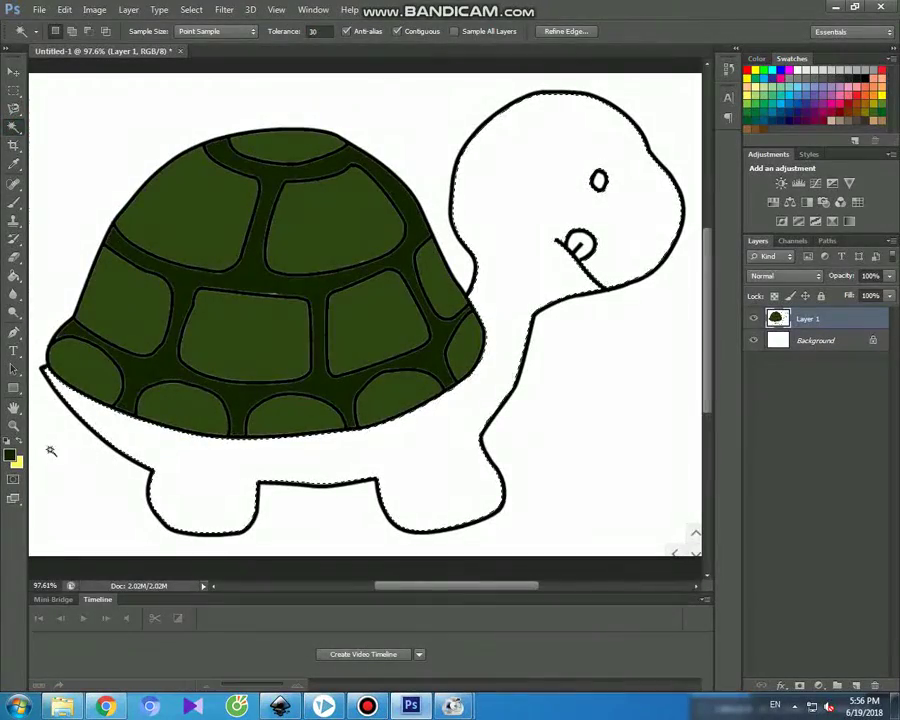
pyautogui.click(12, 456)
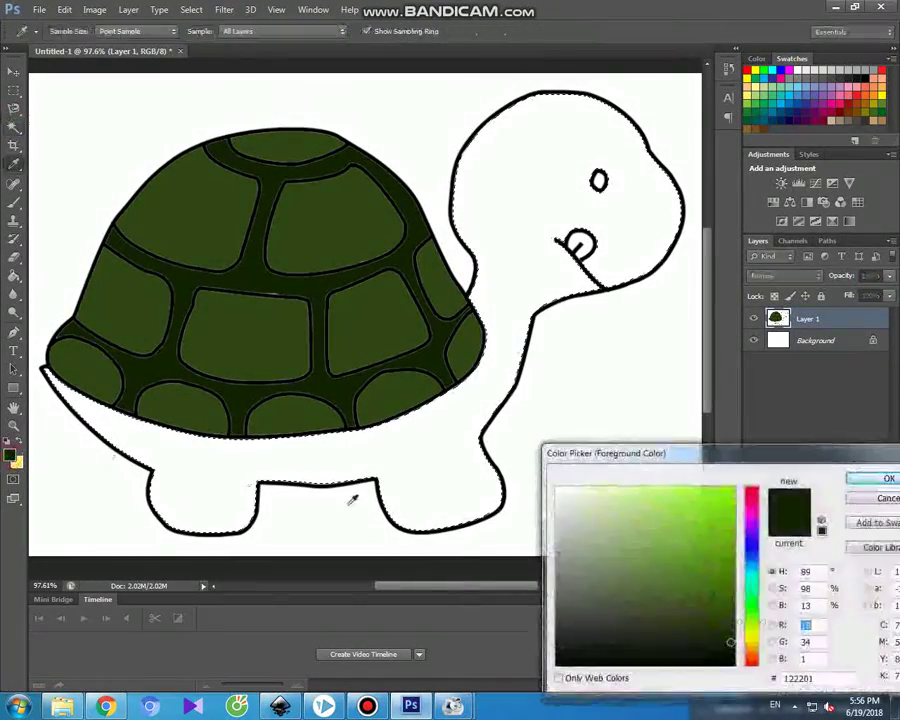
pyautogui.click(753, 651)
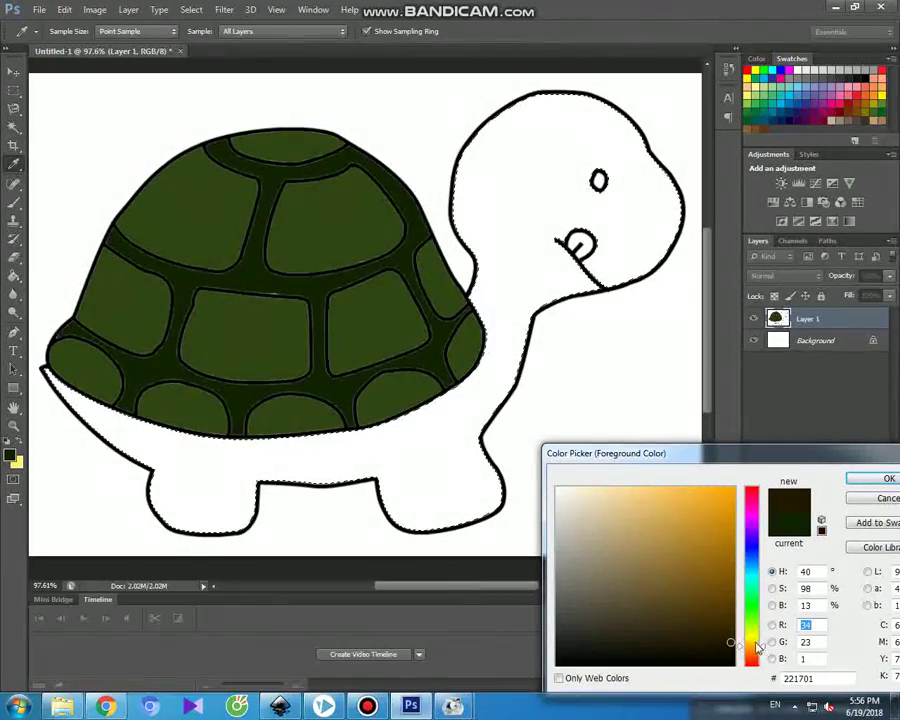
pyautogui.click(753, 640)
pyautogui.click(686, 592)
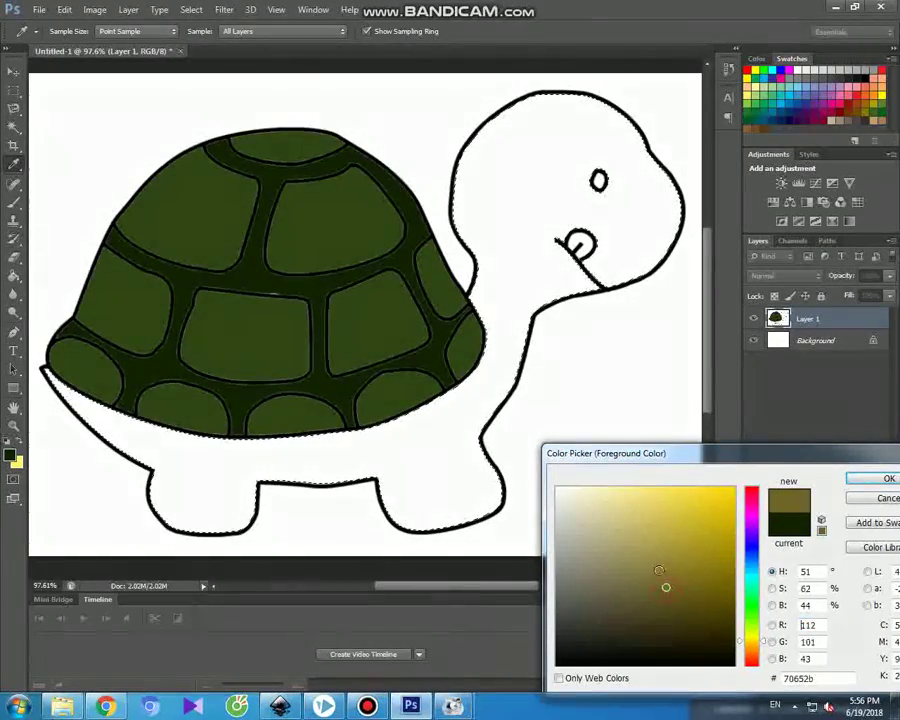
pyautogui.click(656, 565)
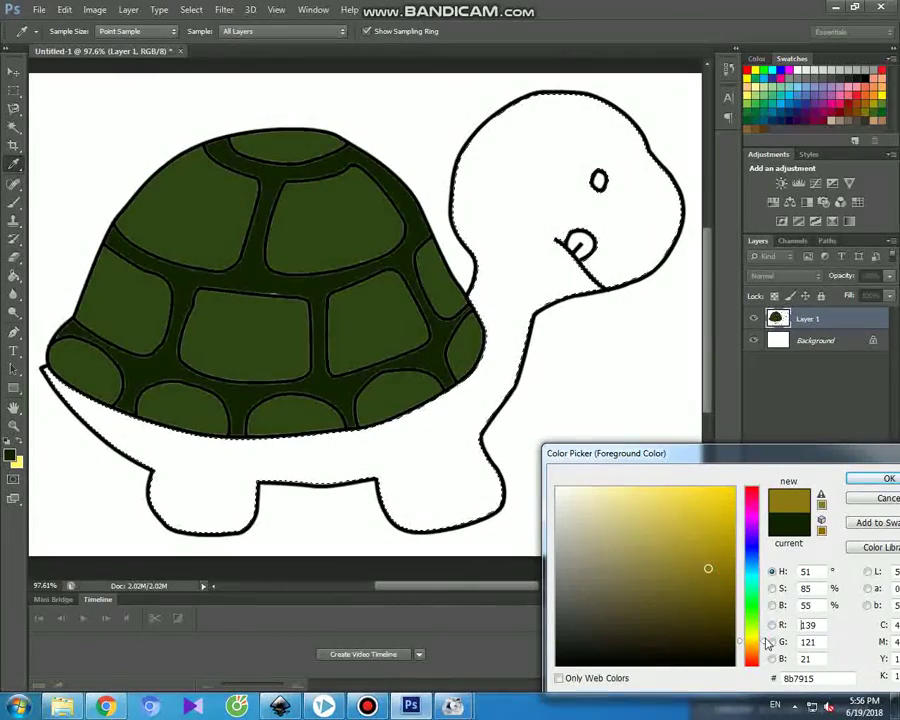
pyautogui.moveTo(767, 645); pyautogui.dragTo(766, 650)
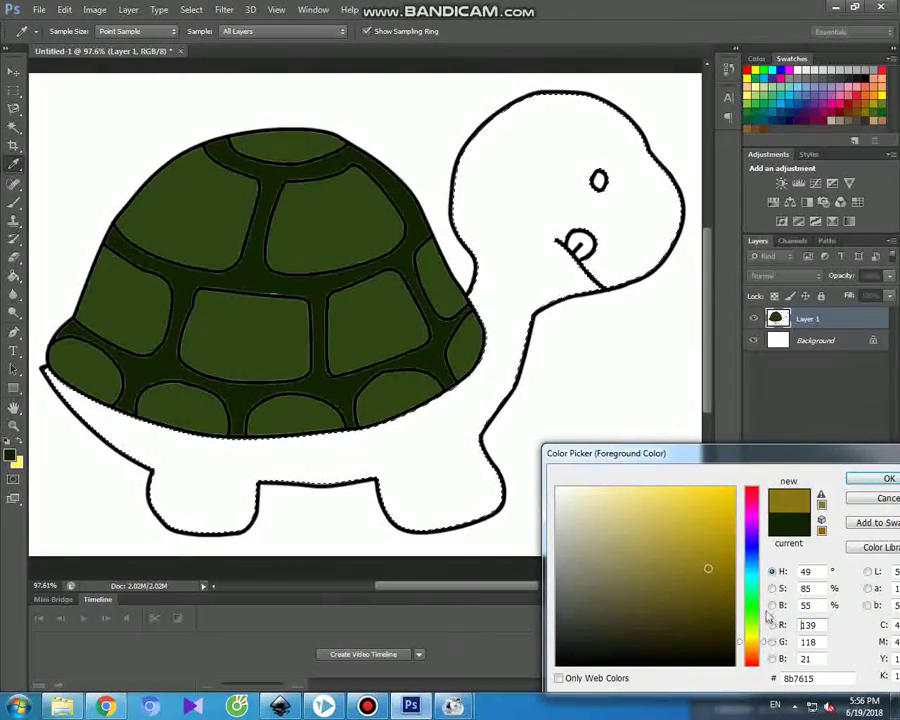
pyautogui.click(864, 478)
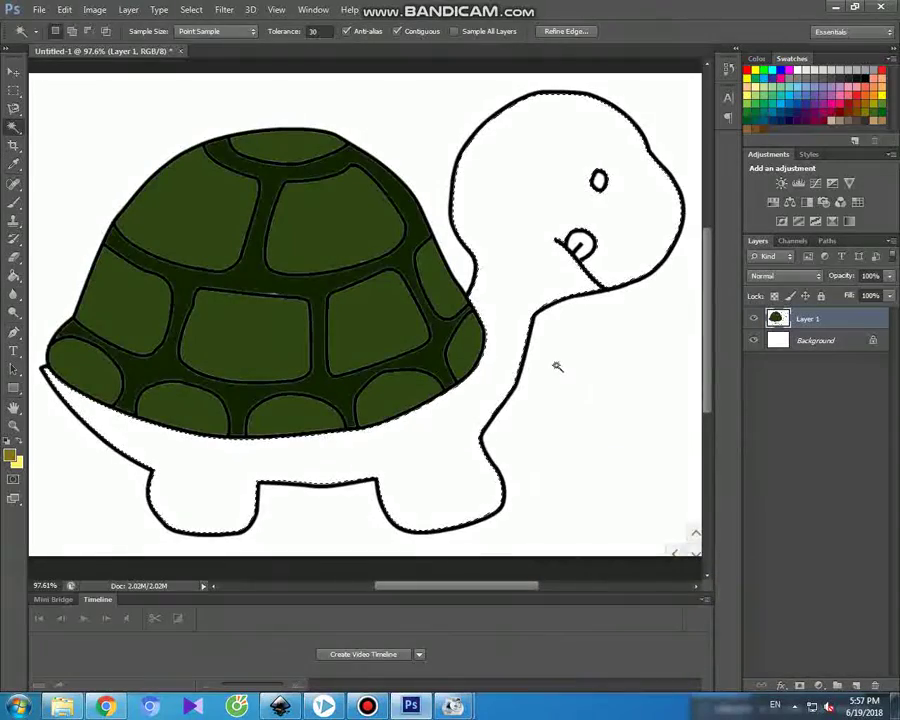
# Paint the belly, legs and face olive, leaving the eye and mouth white.
pyautogui.click(14, 204)
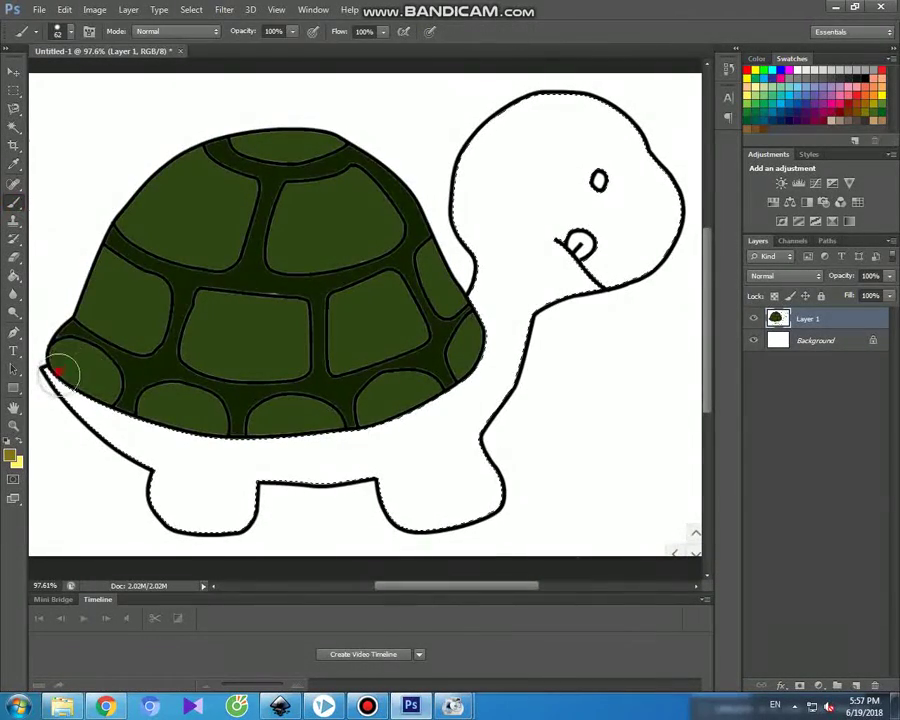
pyautogui.moveTo(100, 425)
pyautogui.mouseDown()
pyautogui.moveTo(212, 447)
pyautogui.moveTo(330, 446)
pyautogui.moveTo(165, 458)
pyautogui.moveTo(181, 470)
pyautogui.moveTo(280, 490)
pyautogui.moveTo(160, 493)
pyautogui.moveTo(267, 508)
pyautogui.moveTo(388, 460)
pyautogui.moveTo(342, 451)
pyautogui.moveTo(434, 414)
pyautogui.moveTo(484, 418)
pyautogui.moveTo(394, 440)
pyautogui.moveTo(502, 462)
pyautogui.moveTo(430, 478)
pyautogui.moveTo(382, 518)
pyautogui.moveTo(527, 362)
pyautogui.moveTo(510, 350)
pyautogui.moveTo(466, 374)
pyautogui.moveTo(492, 297)
pyautogui.moveTo(465, 188)
pyautogui.moveTo(502, 125)
pyautogui.moveTo(568, 96)
pyautogui.moveTo(635, 127)
pyautogui.moveTo(660, 178)
pyautogui.moveTo(663, 237)
pyautogui.moveTo(619, 277)
pyautogui.moveTo(546, 301)
pyautogui.moveTo(518, 295)
pyautogui.moveTo(506, 207)
pyautogui.moveTo(516, 147)
pyautogui.moveTo(599, 137)
pyautogui.moveTo(628, 202)
pyautogui.moveTo(612, 245)
pyautogui.moveTo(560, 250)
pyautogui.moveTo(525, 180)
pyautogui.moveTo(533, 268)
pyautogui.mouseUp()
pyautogui.moveTo(641, 195); pyautogui.dragTo(556, 176)
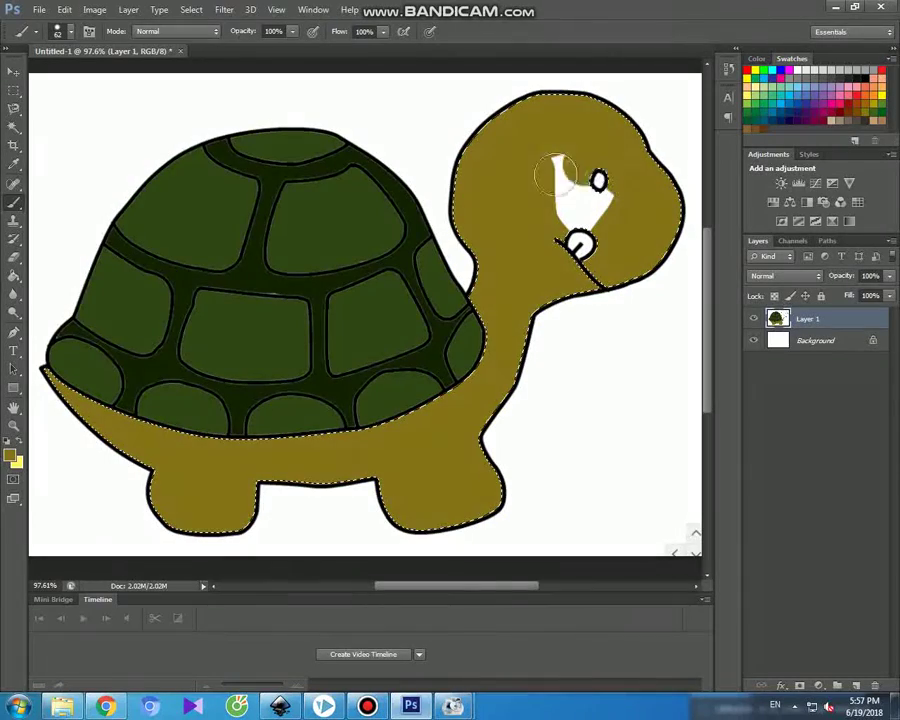
pyautogui.moveTo(563, 228); pyautogui.dragTo(614, 192)
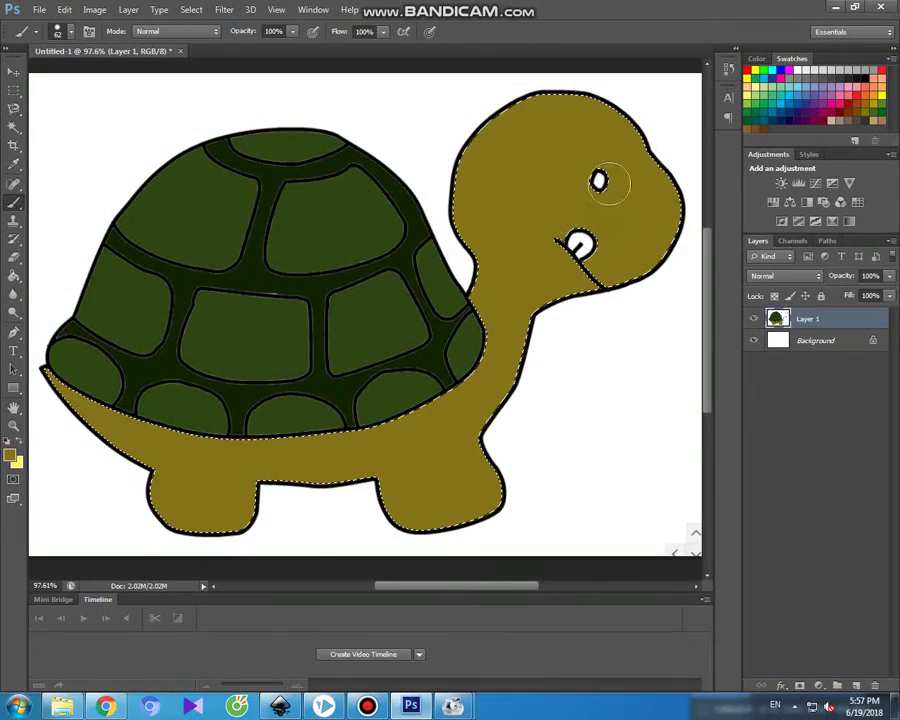
pyautogui.click(11, 455)
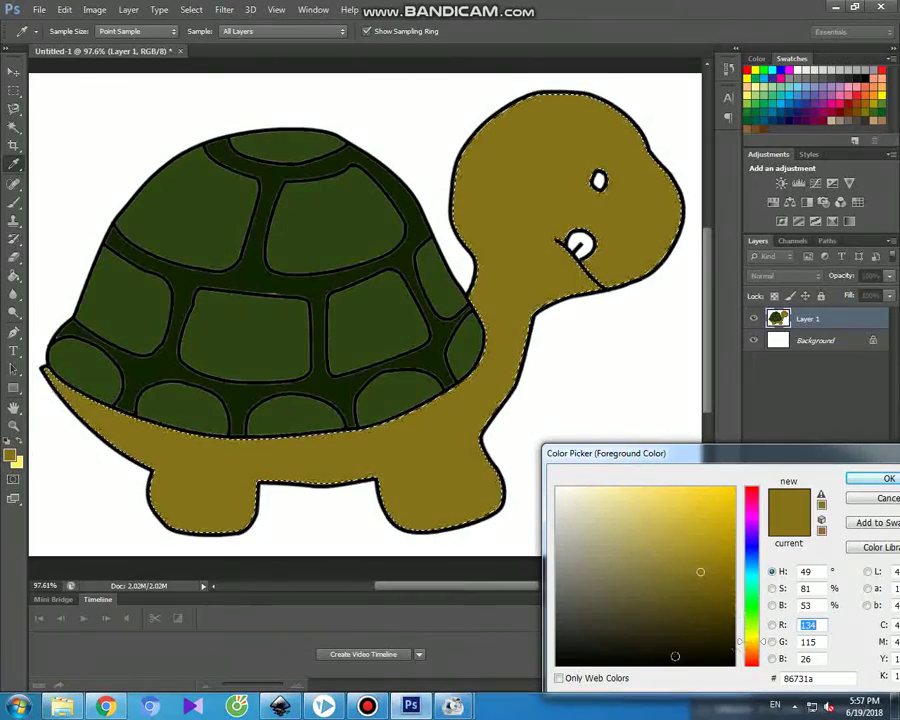
# Set the foreground colour to black and colour the turtle's eye black.
pyautogui.click(557, 662)
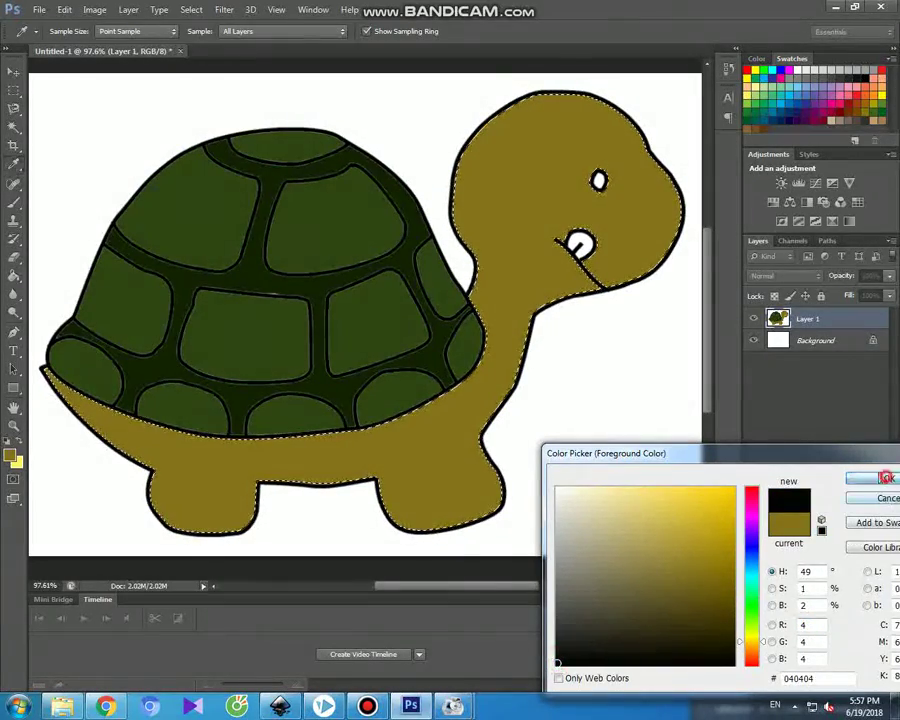
pyautogui.click(884, 478)
pyautogui.press('b')
pyautogui.click(14, 127)
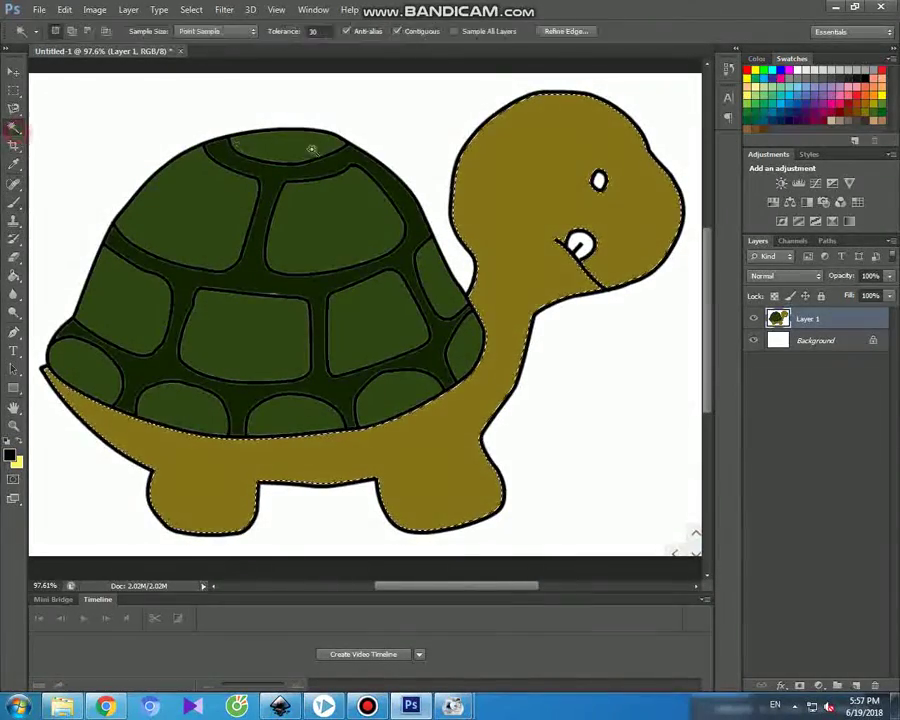
pyautogui.click(599, 181)
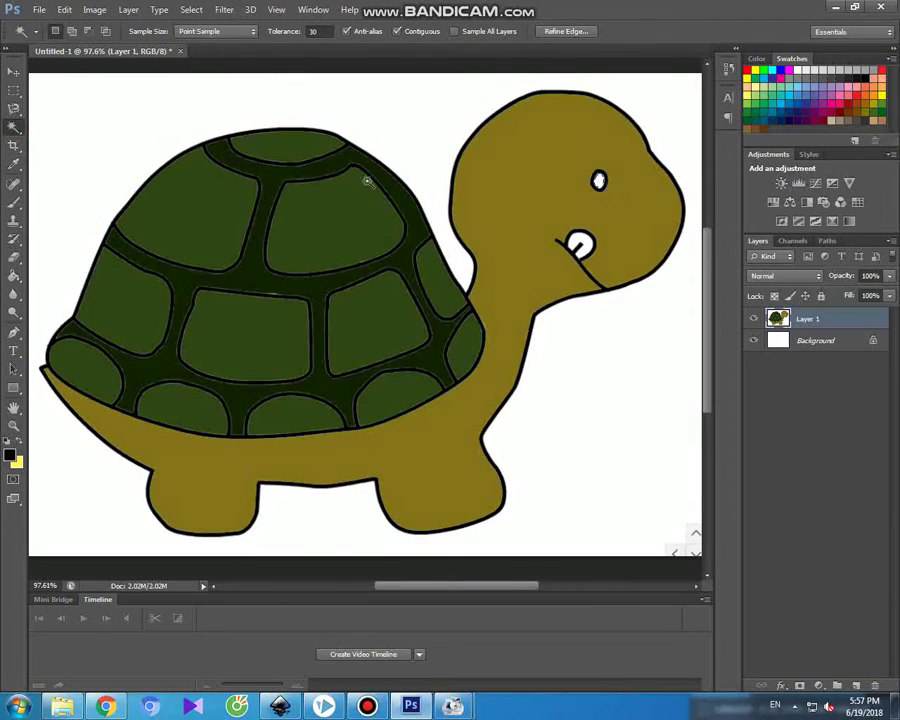
pyautogui.click(14, 203)
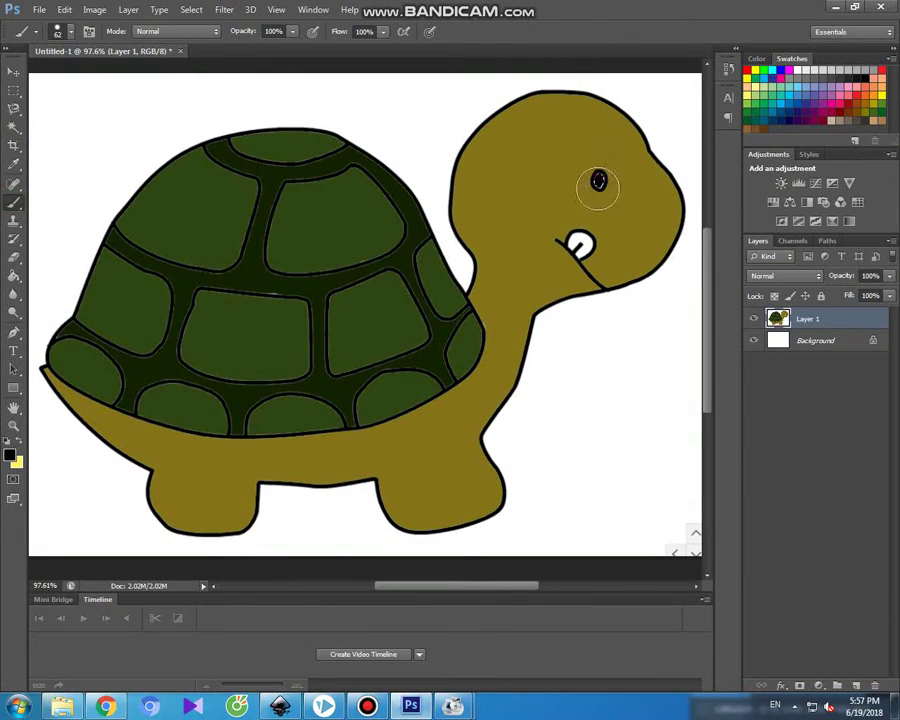
pyautogui.click(15, 73)
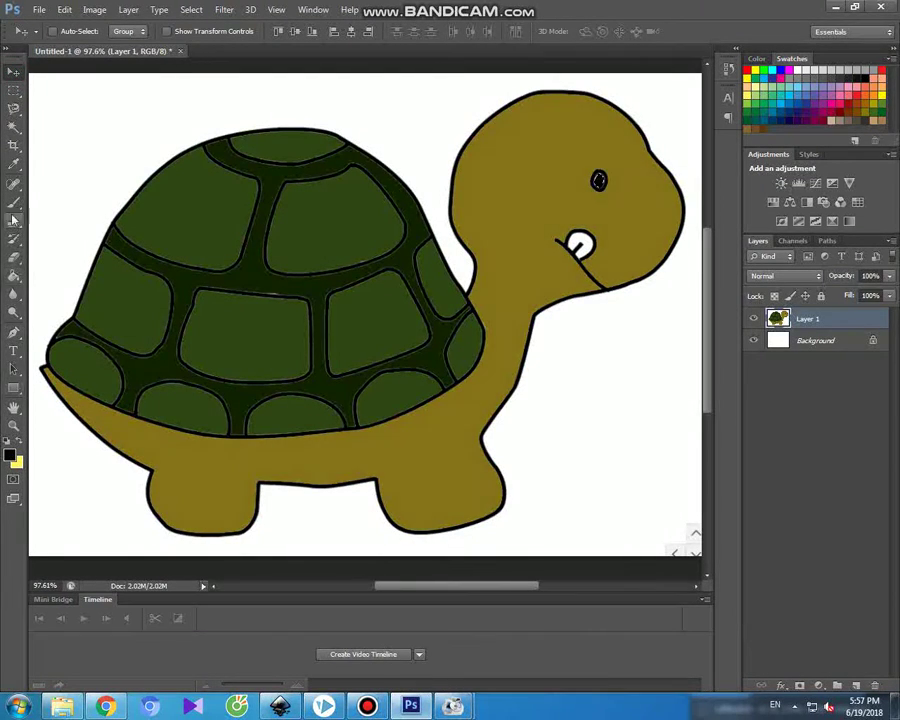
pyautogui.click(14, 127)
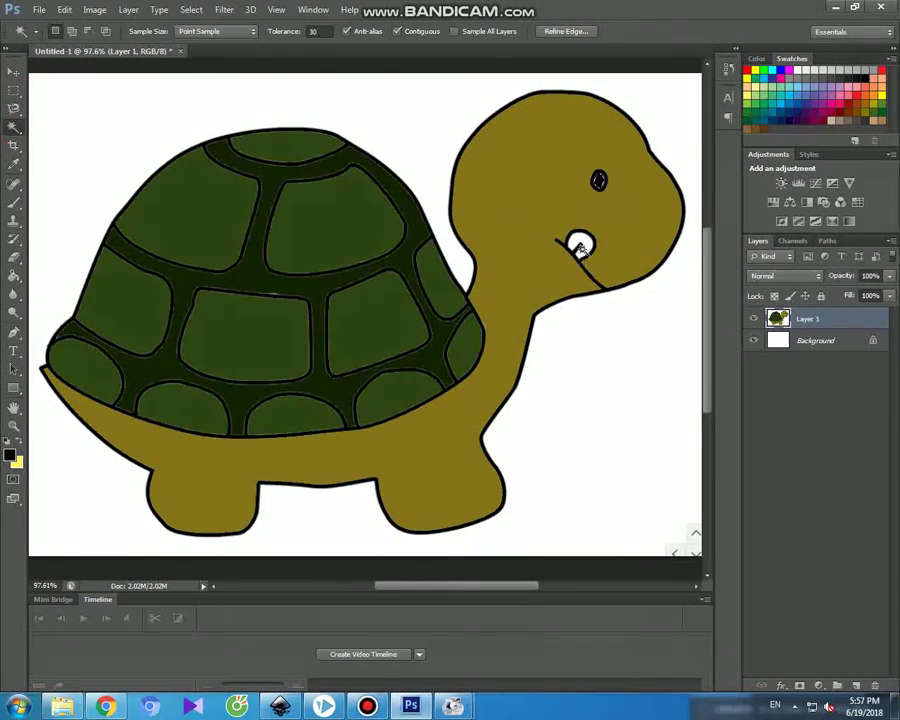
# Set the foreground colour to orange dd971c and select the turtle's mouth for painting.
pyautogui.click(11, 457)
pyautogui.moveTo(754, 648); pyautogui.dragTo(752, 640)
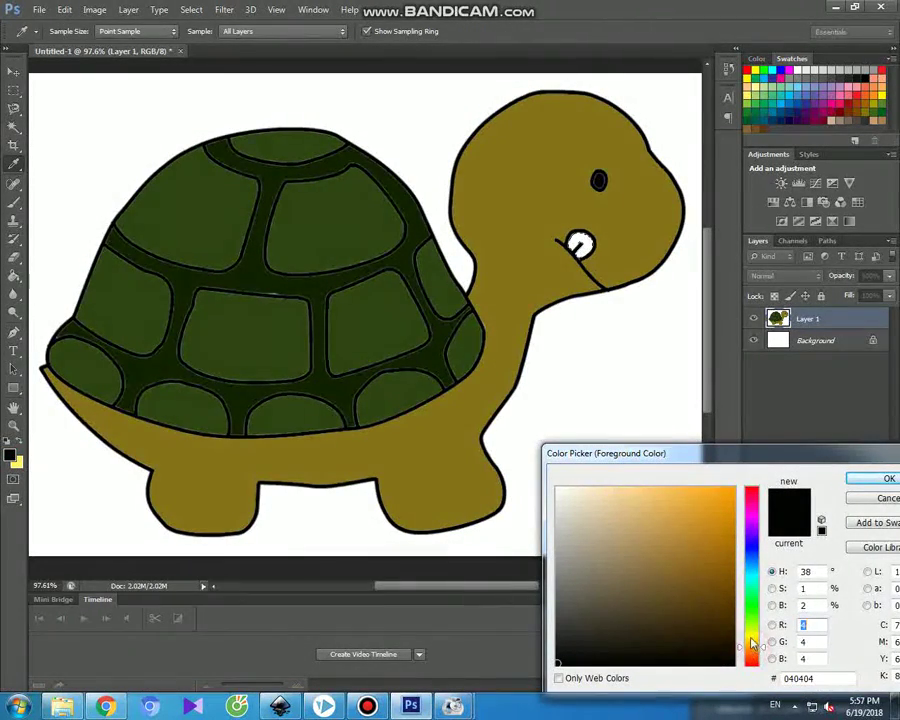
pyautogui.click(695, 556)
pyautogui.click(712, 512)
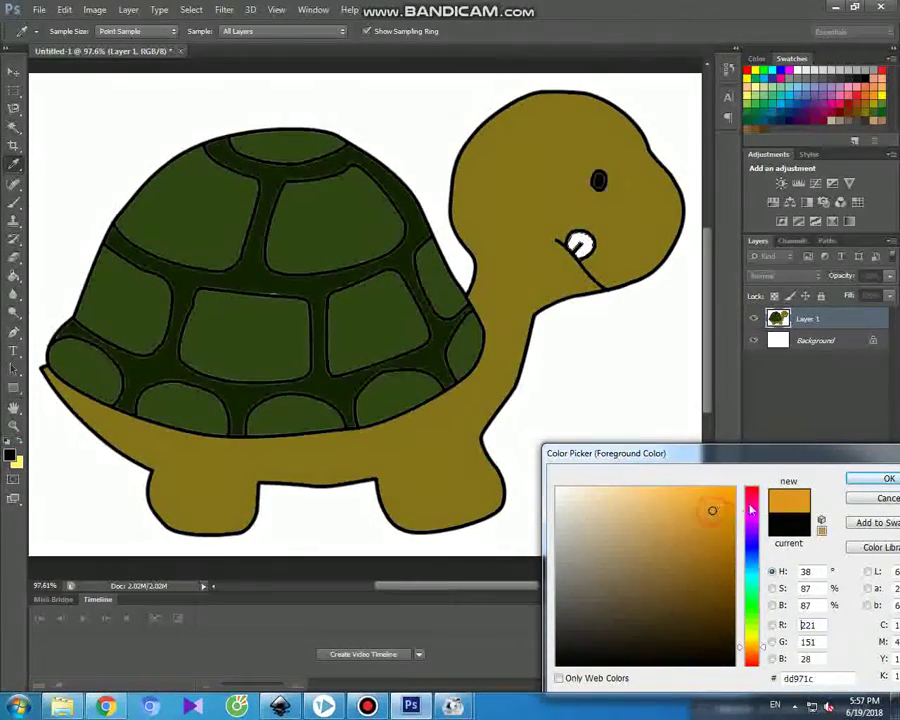
pyautogui.press('w')
pyautogui.click(880, 479)
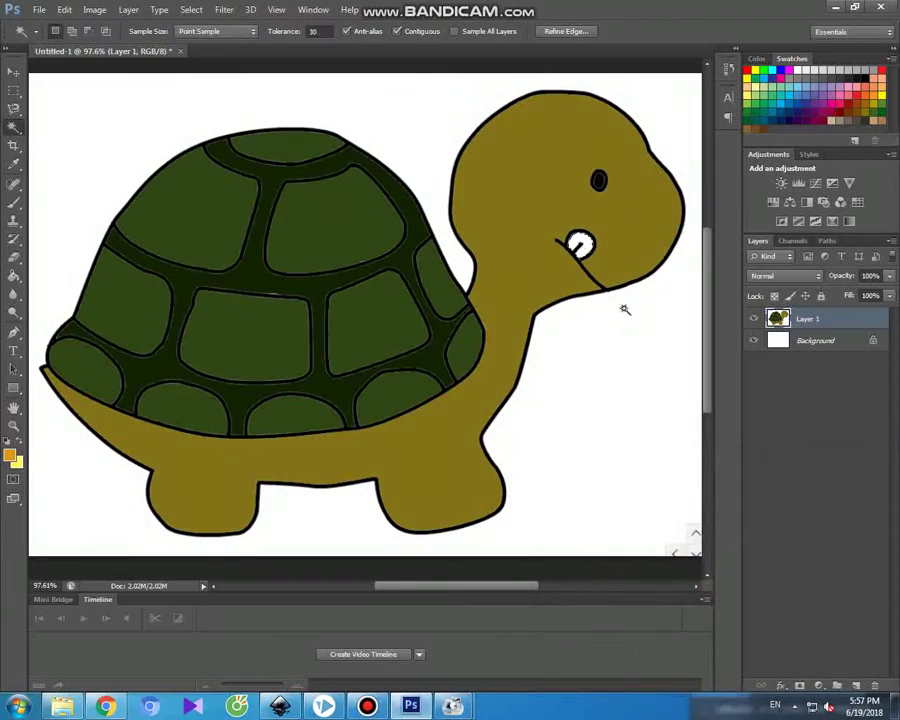
pyautogui.click(9, 203)
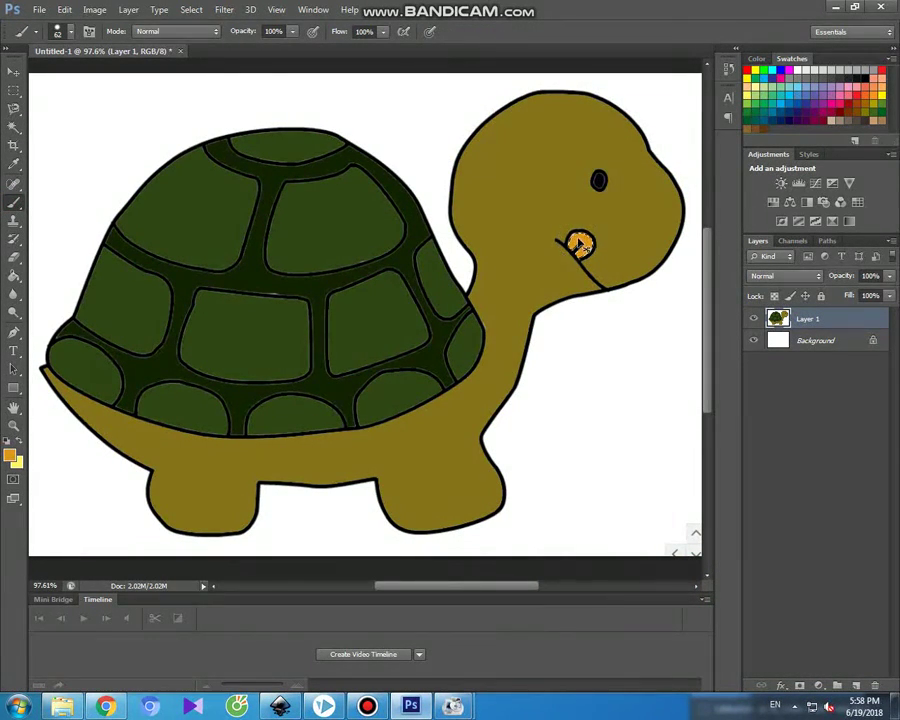
# Select the white background, set the foreground to dark brown 593c0a, and start painting the bottom-left ground.
pyautogui.click(13, 128)
pyautogui.click(82, 157)
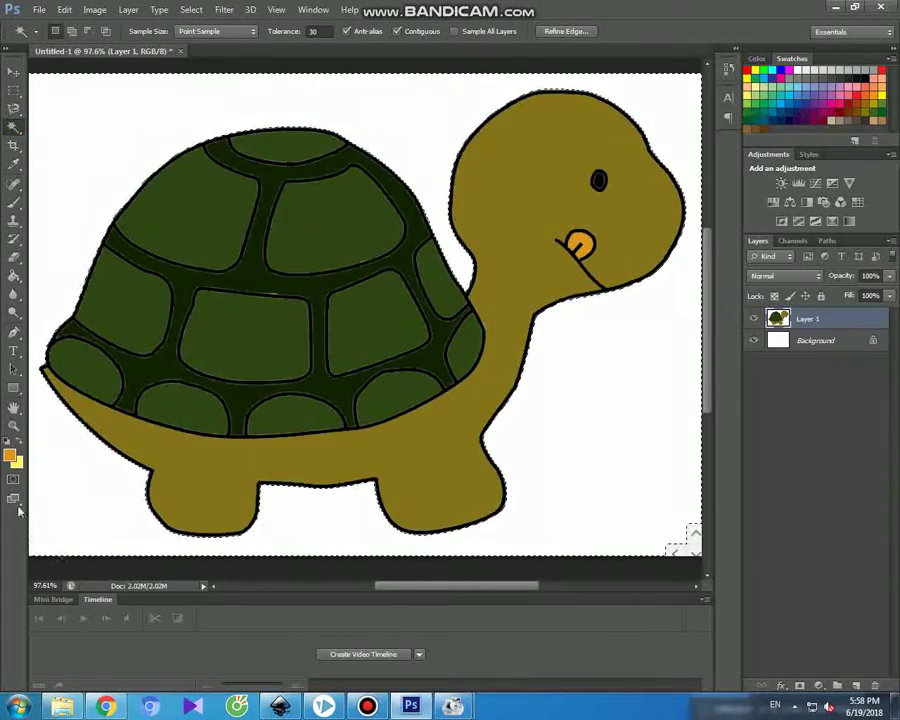
pyautogui.click(10, 456)
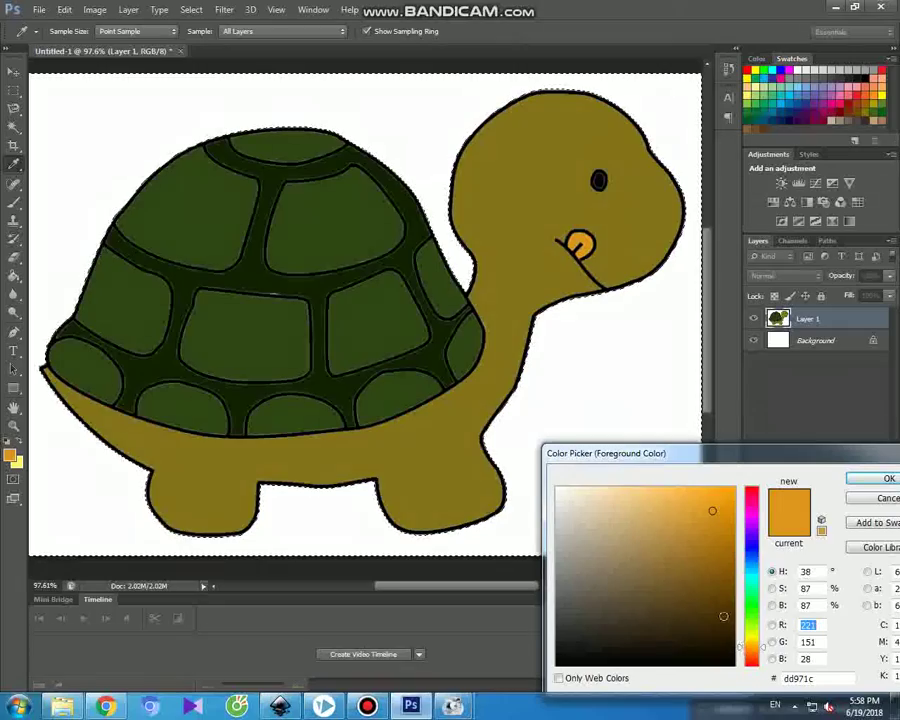
pyautogui.click(723, 616)
pyautogui.click(689, 613)
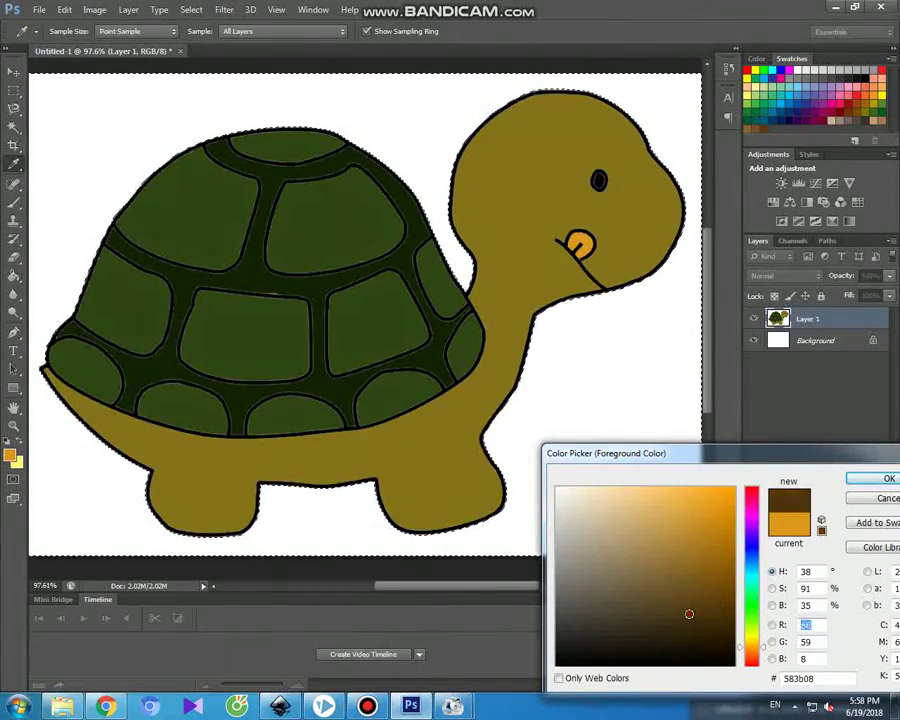
pyautogui.click(675, 593)
pyautogui.moveTo(706, 596); pyautogui.dragTo(715, 603)
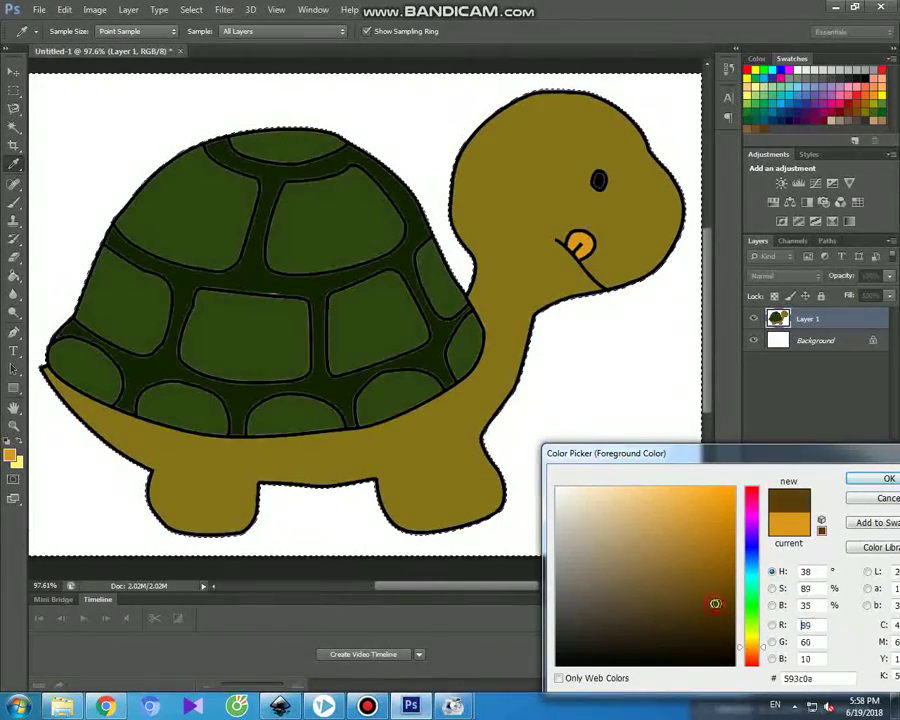
pyautogui.click(872, 478)
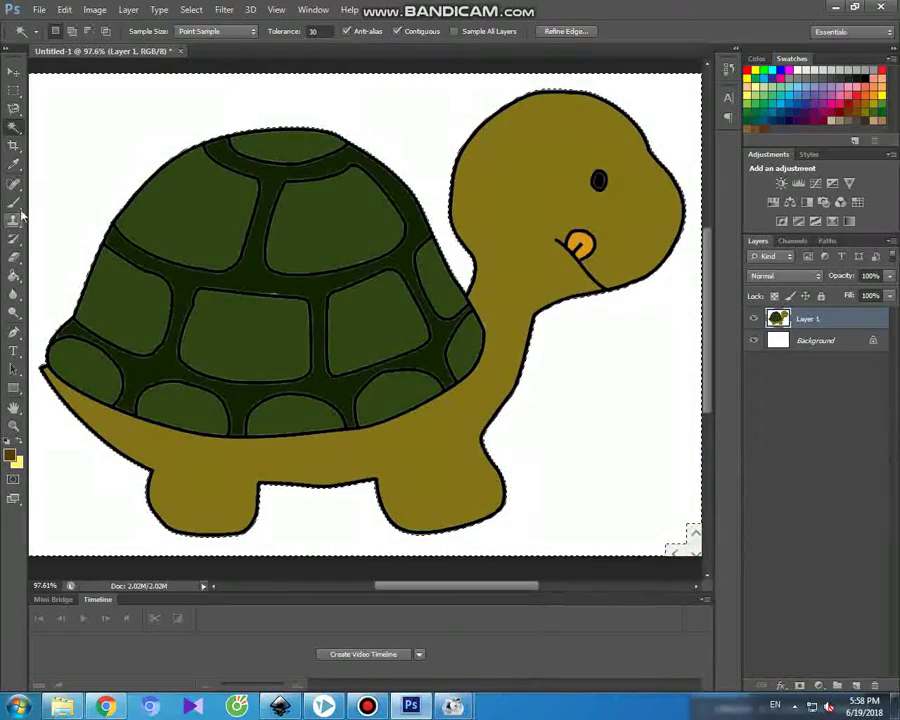
pyautogui.click(14, 200)
pyautogui.moveTo(204, 538)
pyautogui.mouseDown()
pyautogui.moveTo(16, 518)
pyautogui.moveTo(208, 552)
pyautogui.moveTo(179, 538)
pyautogui.mouseUp()
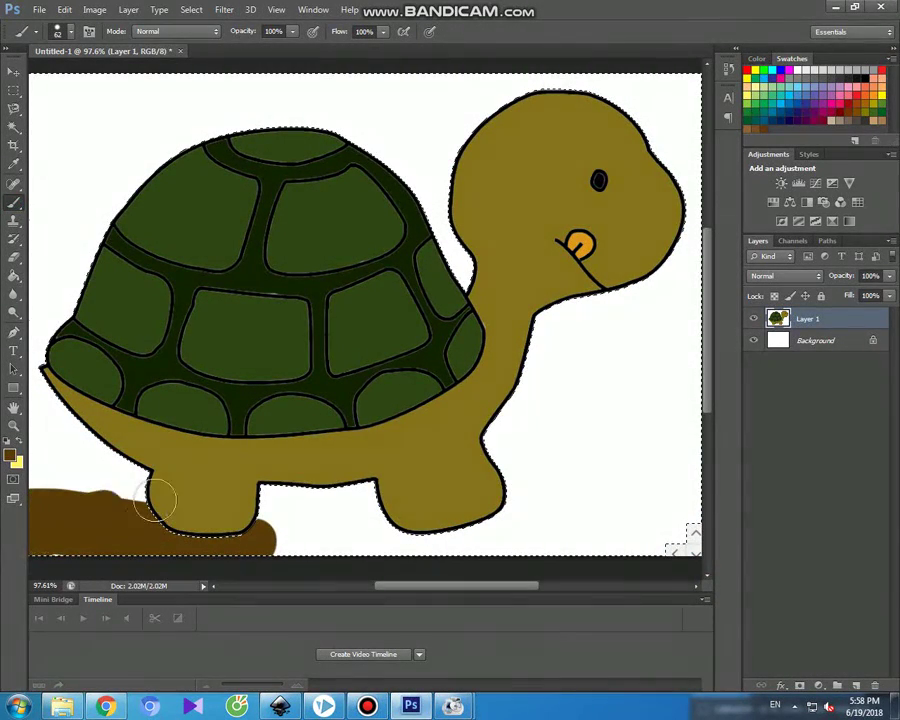
# Paint the dark brown ground band under the front leg, the right side and the whole bottom edge.
pyautogui.moveTo(57, 503); pyautogui.dragTo(50, 497)
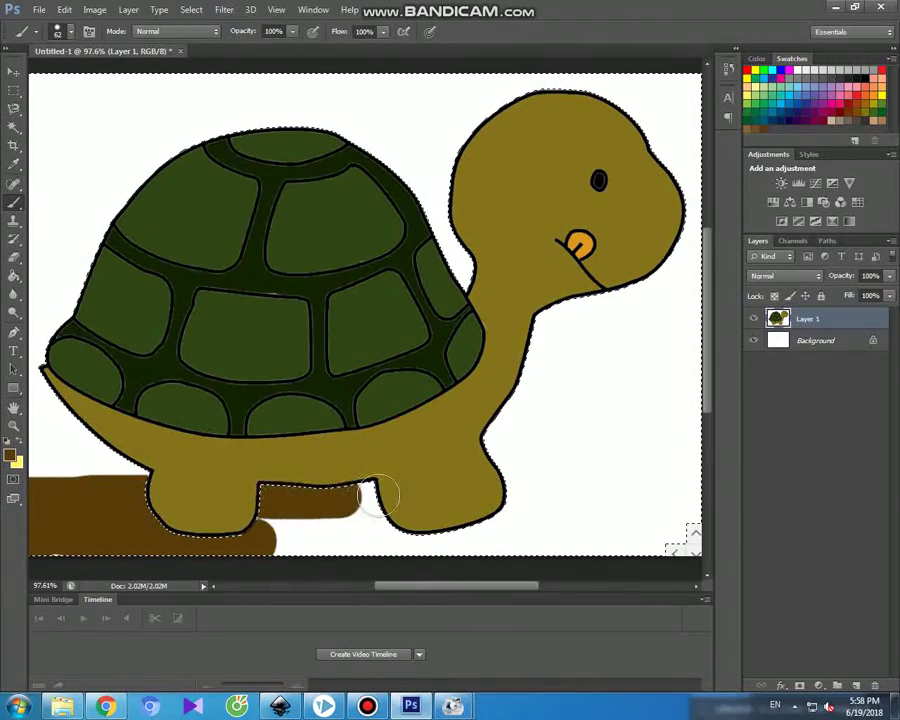
pyautogui.moveTo(523, 495)
pyautogui.mouseDown()
pyautogui.moveTo(703, 496)
pyautogui.moveTo(429, 517)
pyautogui.mouseUp()
pyautogui.moveTo(640, 541)
pyautogui.mouseDown()
pyautogui.moveTo(722, 541)
pyautogui.moveTo(352, 544)
pyautogui.mouseUp()
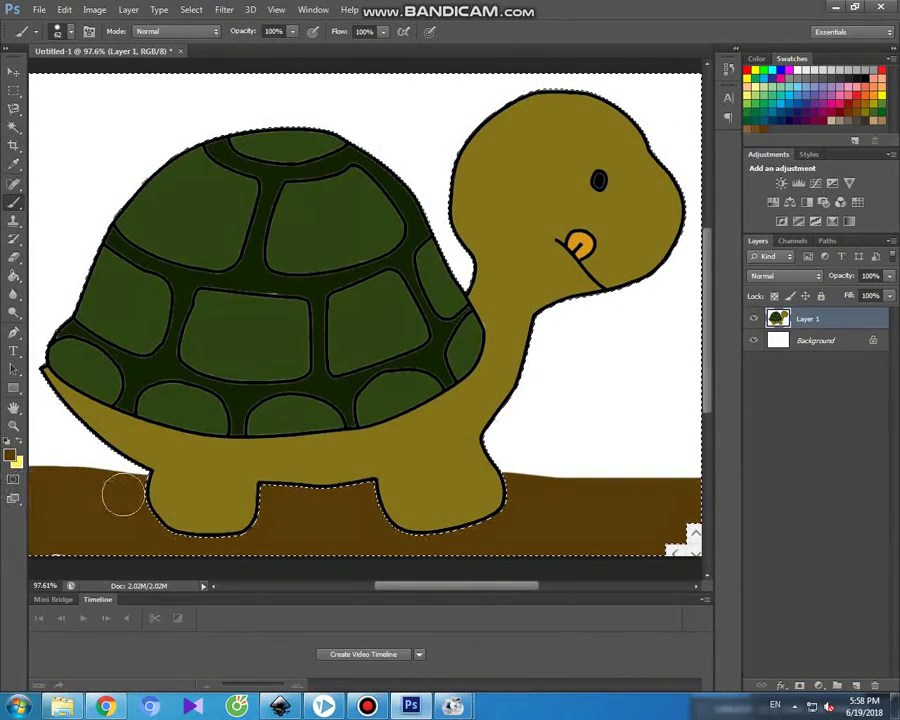
pyautogui.moveTo(598, 488)
pyautogui.mouseDown()
pyautogui.moveTo(713, 476)
pyautogui.moveTo(137, 492)
pyautogui.moveTo(40, 476)
pyautogui.mouseUp()
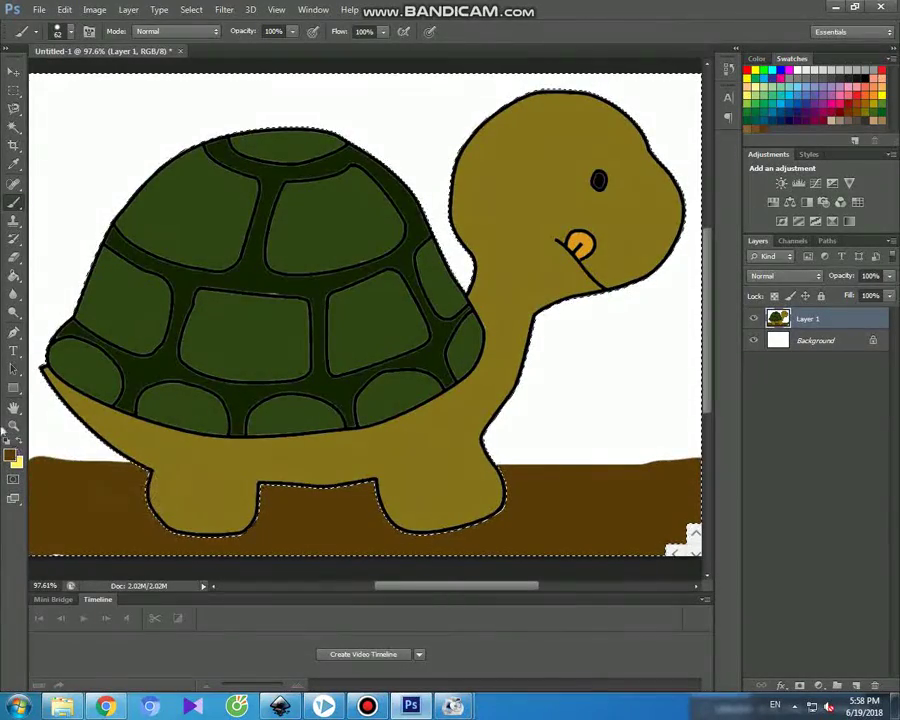
pyautogui.click(11, 455)
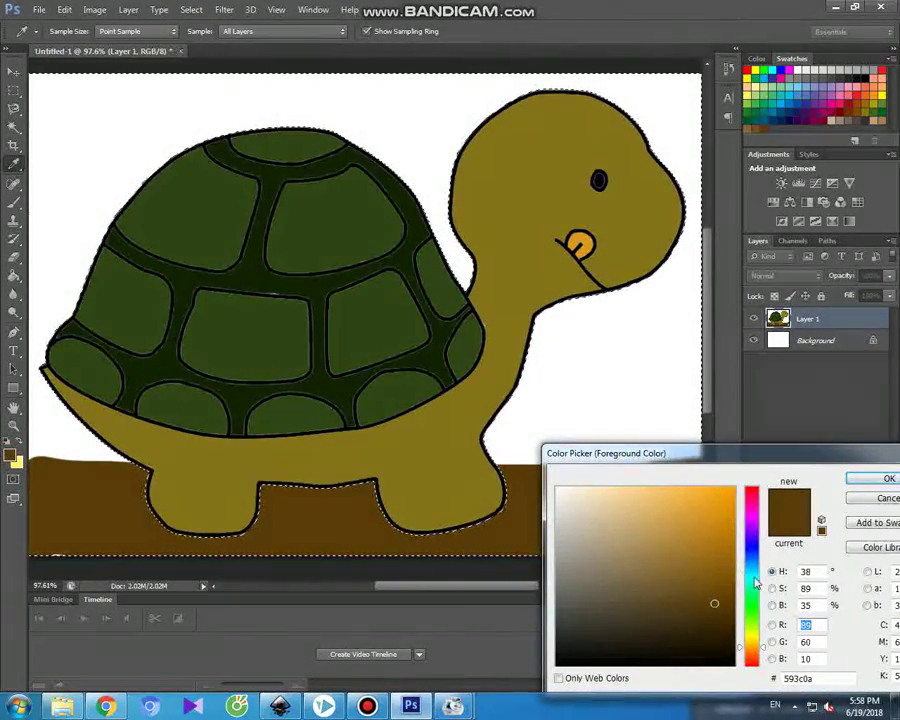
# Set the foreground colour to light sky blue and paint the top sky and along the neck.
pyautogui.click(751, 570)
pyautogui.click(635, 493)
pyautogui.click(632, 488)
pyautogui.click(852, 479)
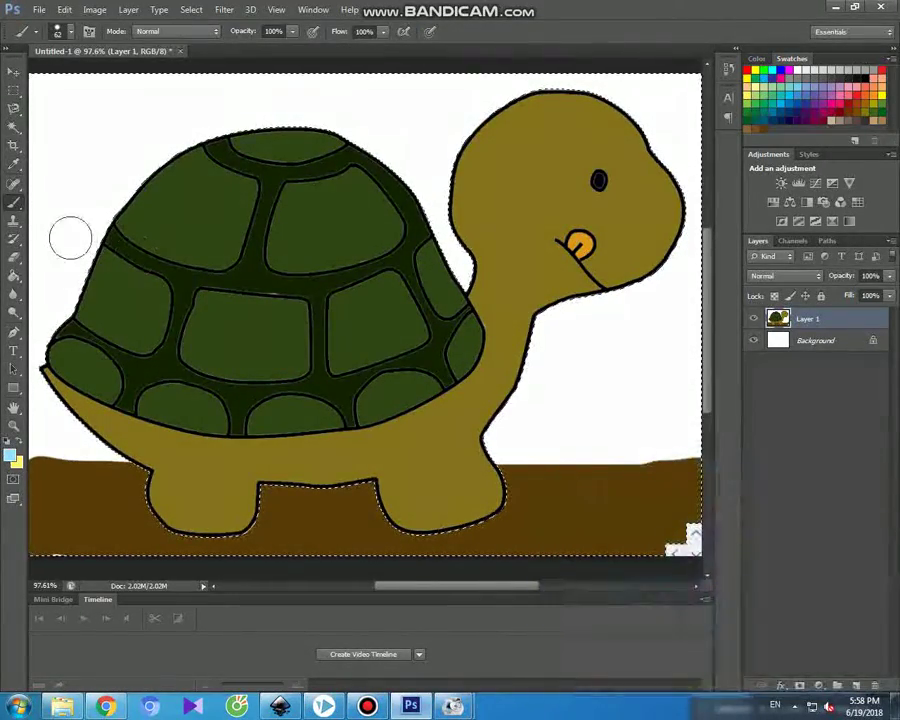
pyautogui.moveTo(40, 82); pyautogui.dragTo(78, 90)
pyautogui.moveTo(143, 88)
pyautogui.mouseDown()
pyautogui.moveTo(681, 90)
pyautogui.moveTo(669, 135)
pyautogui.moveTo(686, 155)
pyautogui.mouseUp()
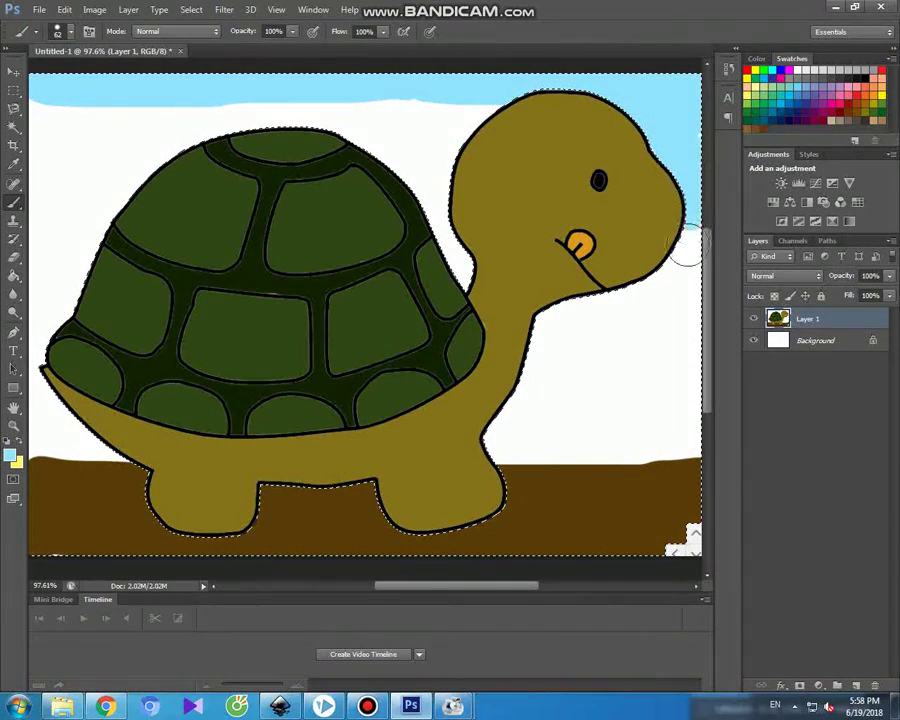
pyautogui.moveTo(683, 271)
pyautogui.mouseDown()
pyautogui.moveTo(538, 315)
pyautogui.moveTo(500, 440)
pyautogui.moveTo(693, 448)
pyautogui.mouseUp()
# Paint the white areas right of the neck, around the shell, under the tail and the cloud light blue.
pyautogui.moveTo(570, 317); pyautogui.dragTo(676, 340)
pyautogui.moveTo(555, 377); pyautogui.dragTo(690, 388)
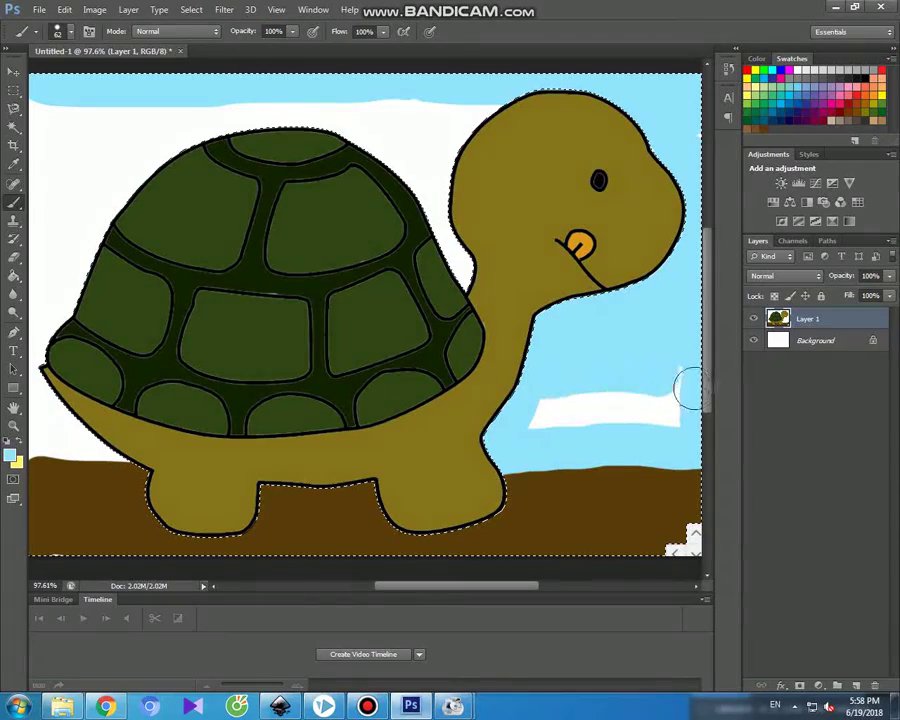
pyautogui.moveTo(575, 412); pyautogui.dragTo(683, 416)
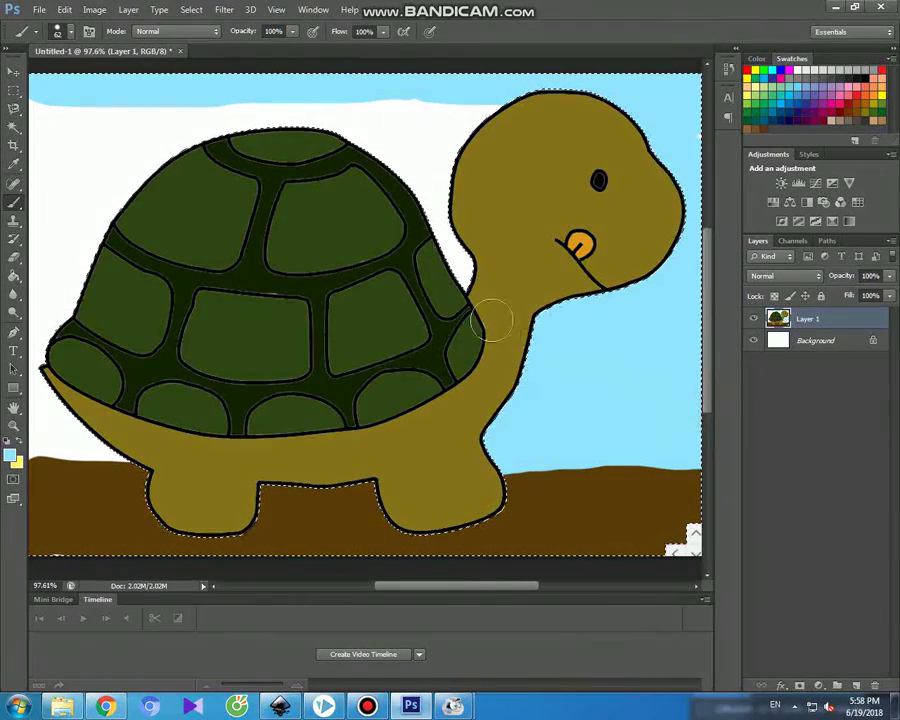
pyautogui.moveTo(463, 286)
pyautogui.mouseDown()
pyautogui.moveTo(438, 200)
pyautogui.moveTo(478, 126)
pyautogui.mouseUp()
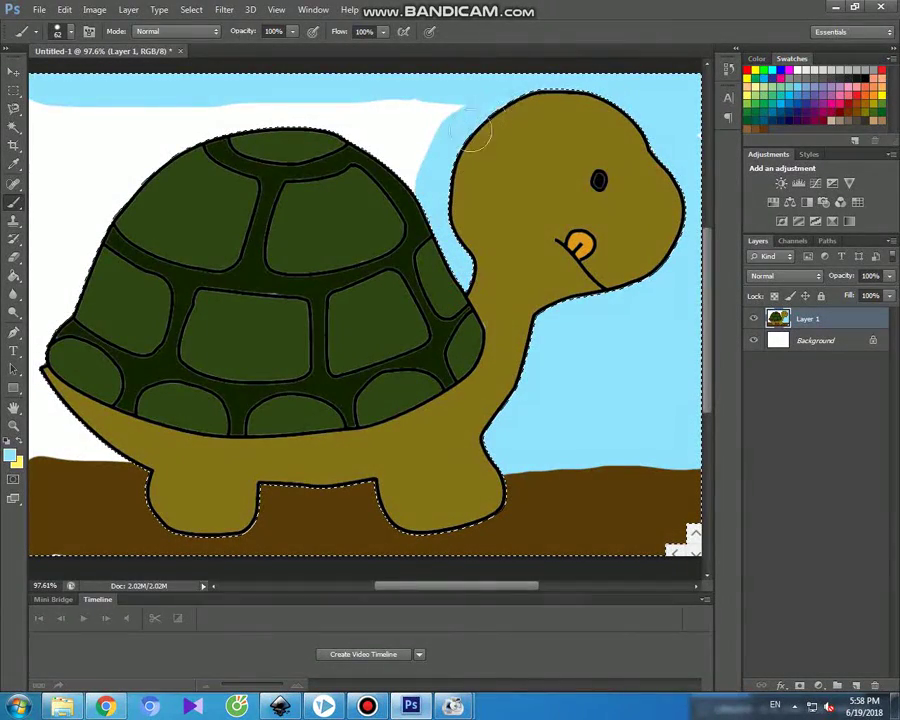
pyautogui.moveTo(415, 185)
pyautogui.mouseDown()
pyautogui.moveTo(342, 136)
pyautogui.moveTo(245, 140)
pyautogui.moveTo(124, 180)
pyautogui.moveTo(75, 280)
pyautogui.moveTo(55, 348)
pyautogui.mouseUp()
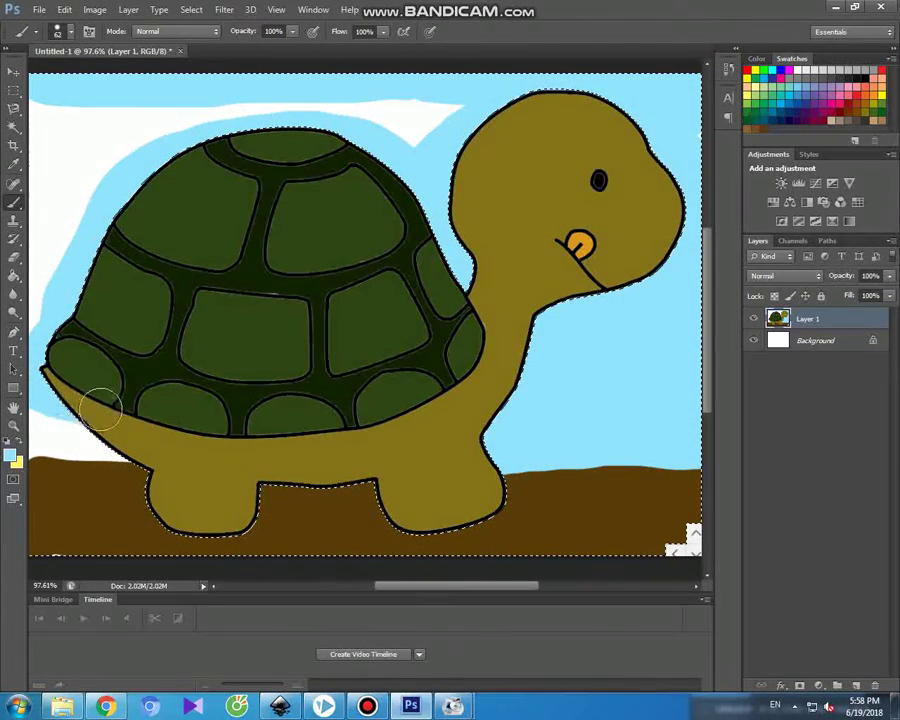
pyautogui.moveTo(50, 437); pyautogui.dragTo(150, 450)
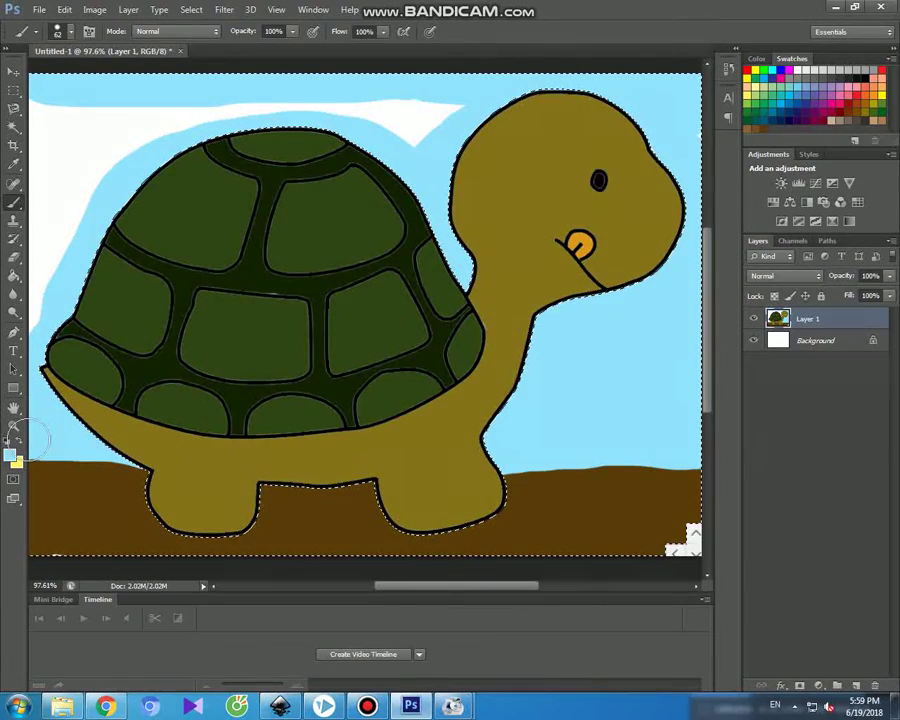
pyautogui.moveTo(55, 183); pyautogui.dragTo(72, 130)
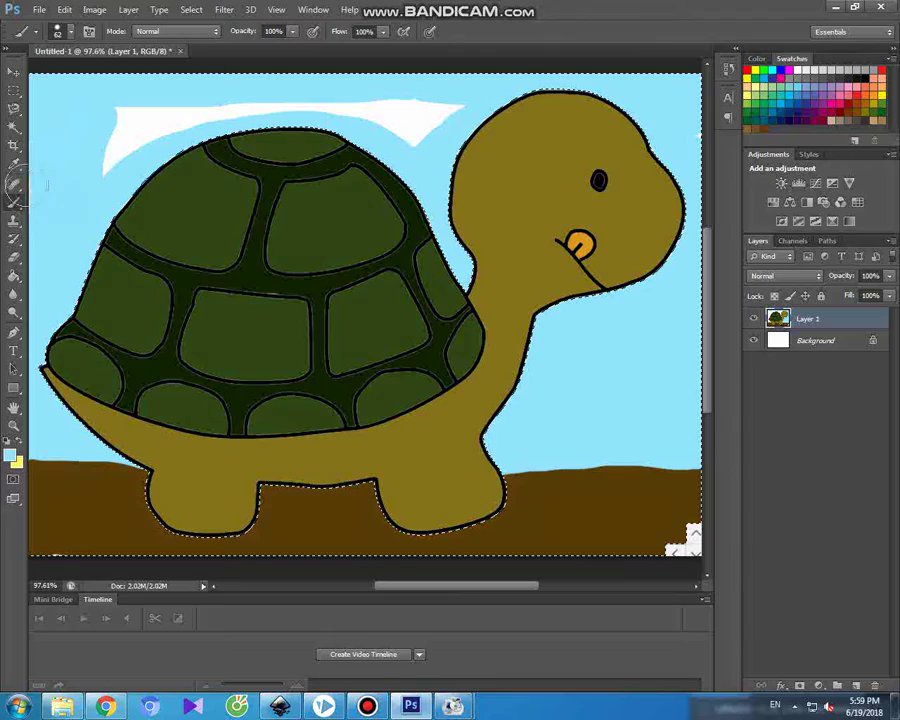
pyautogui.moveTo(130, 118); pyautogui.dragTo(117, 137)
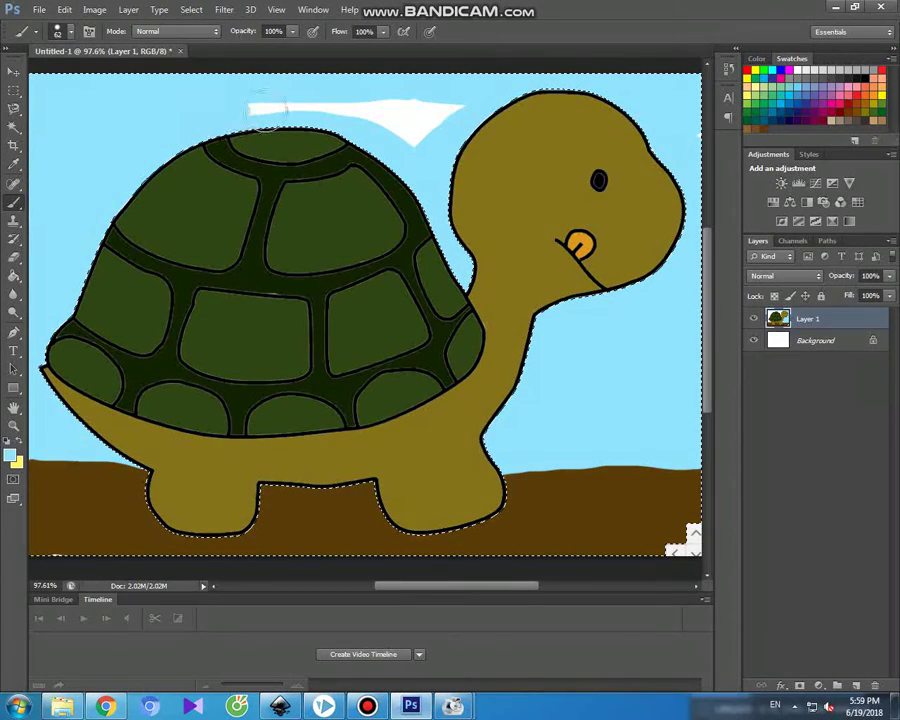
pyautogui.moveTo(369, 107); pyautogui.dragTo(456, 108)
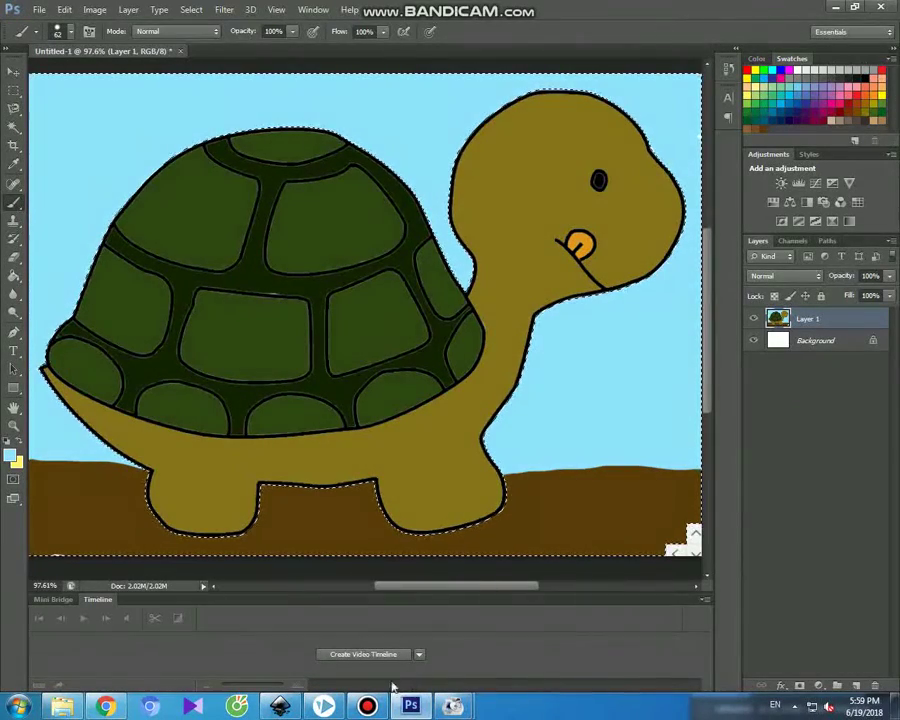
# Deselect in Photoshop, preview the sitting-cat sketch in VideoScribe, then bring up the cat line art.
pyautogui.hotkey('ctrl', 'd')
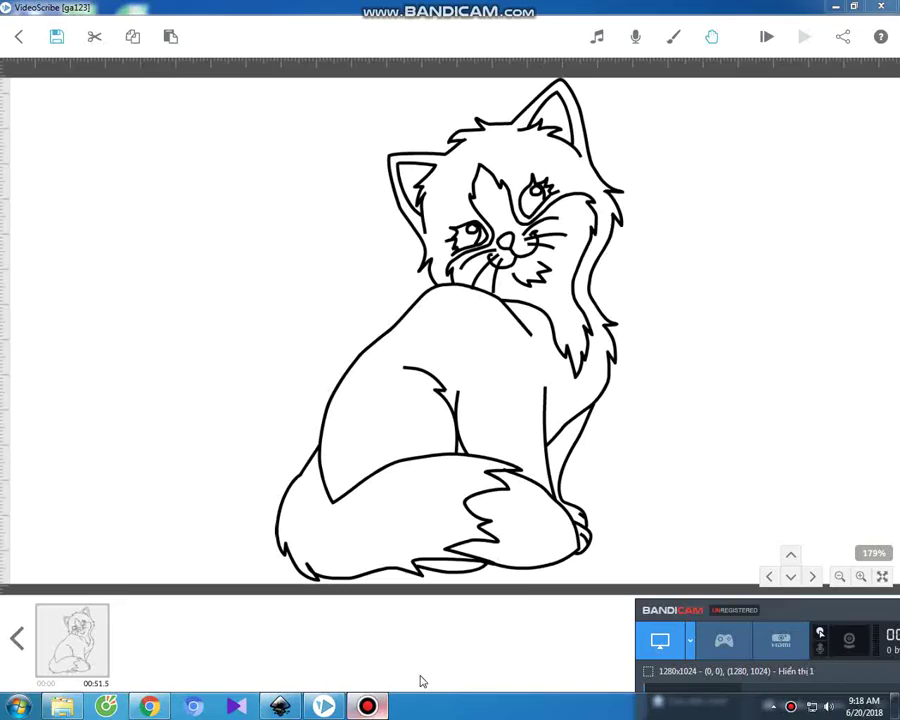
pyautogui.click(744, 178)
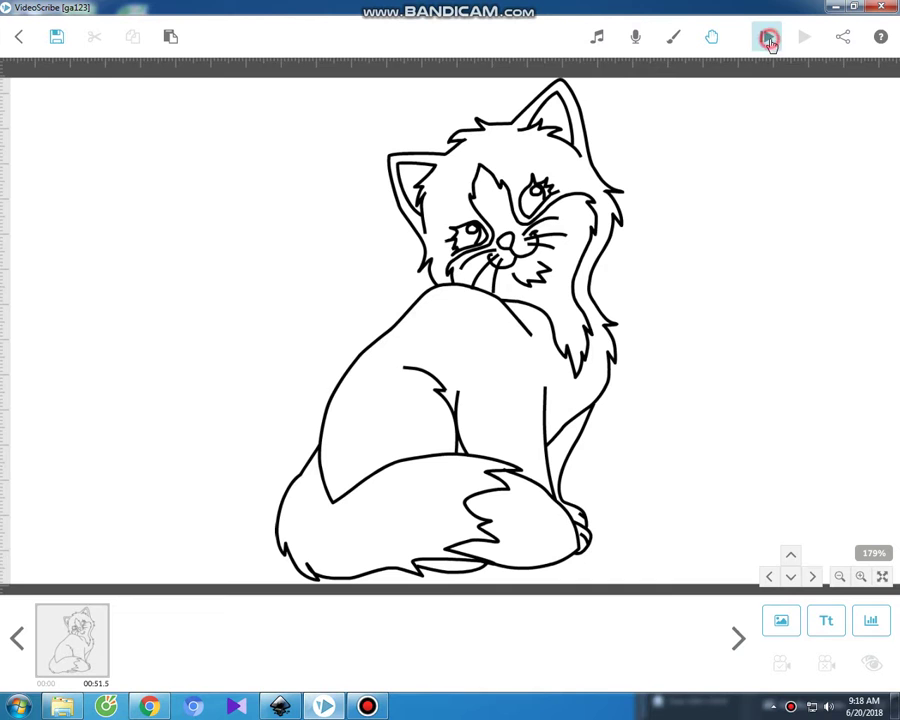
pyautogui.click(768, 38)
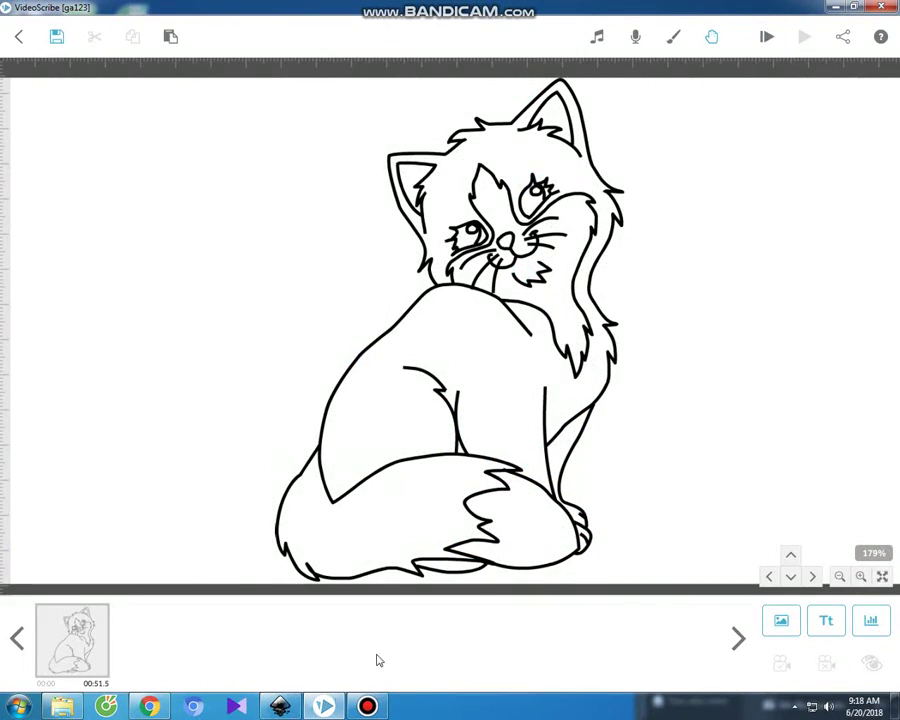
pyautogui.click(362, 707)
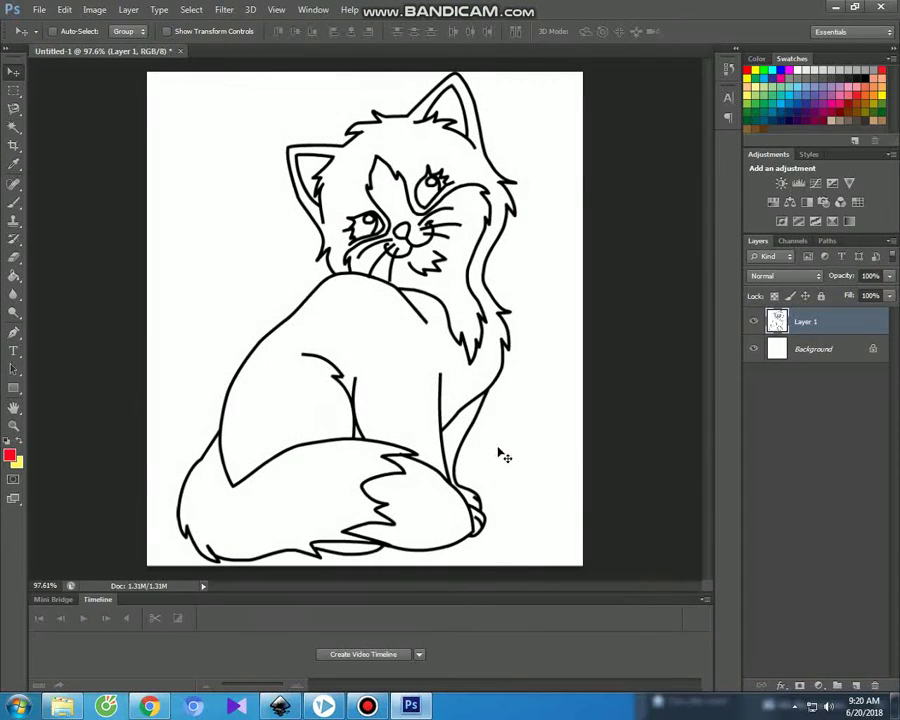
# Set the foreground colour to a light pink.
pyautogui.click(15, 458)
pyautogui.click(753, 520)
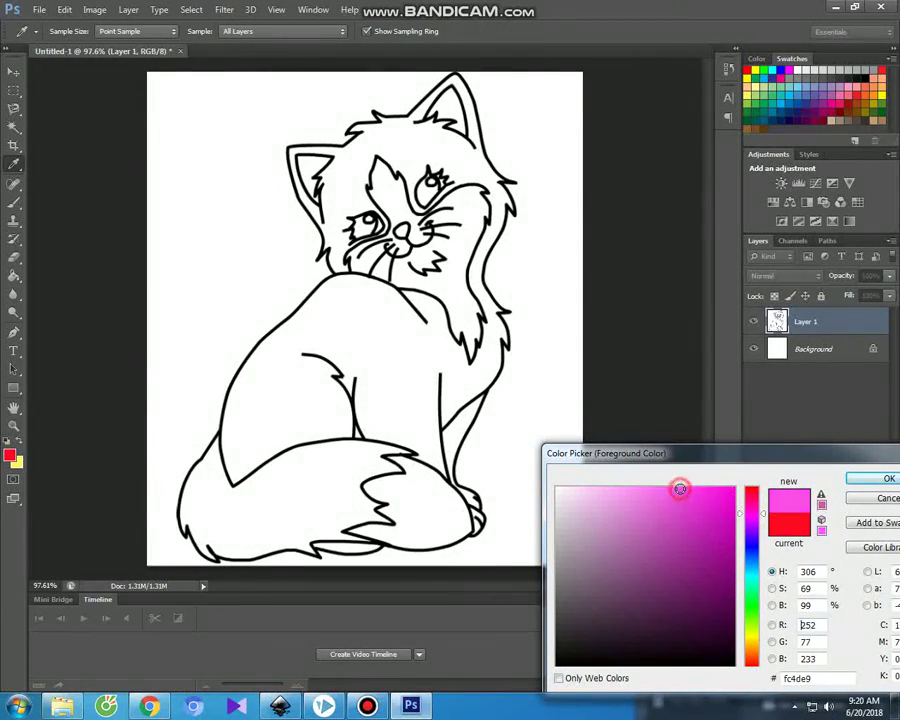
pyautogui.click(633, 489)
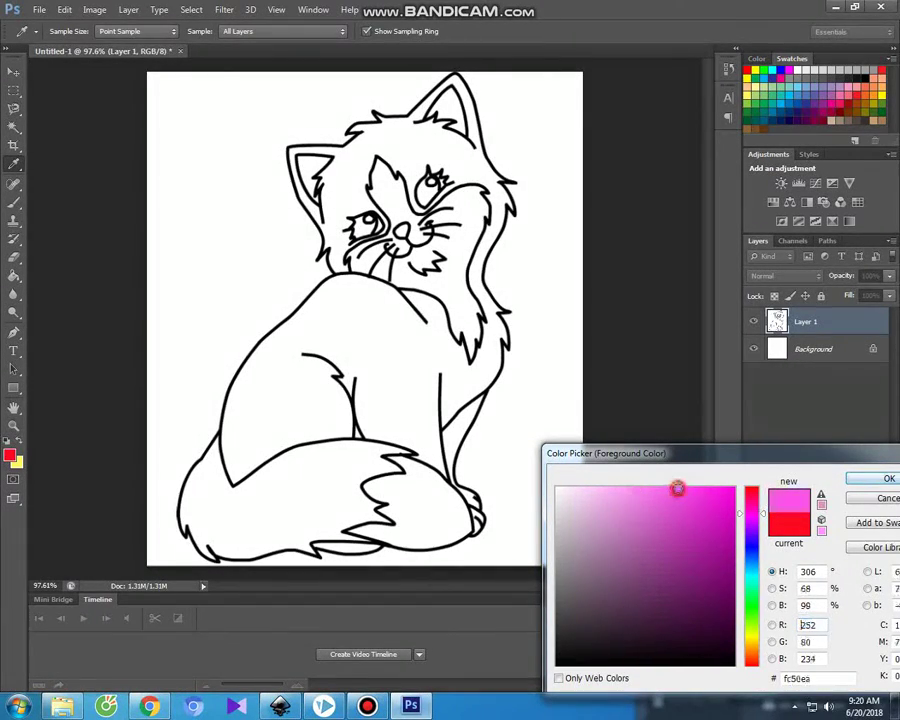
pyautogui.click(856, 478)
pyautogui.press('v')
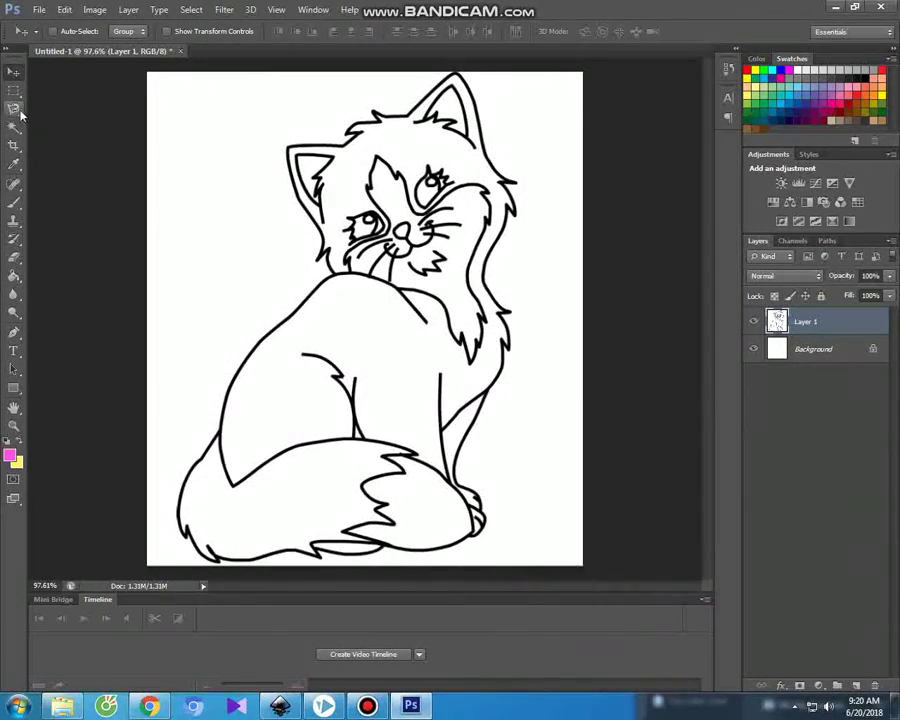
# Magic Wand-select the white inside the cat's body and the bottom of its tail.
pyautogui.click(13, 125)
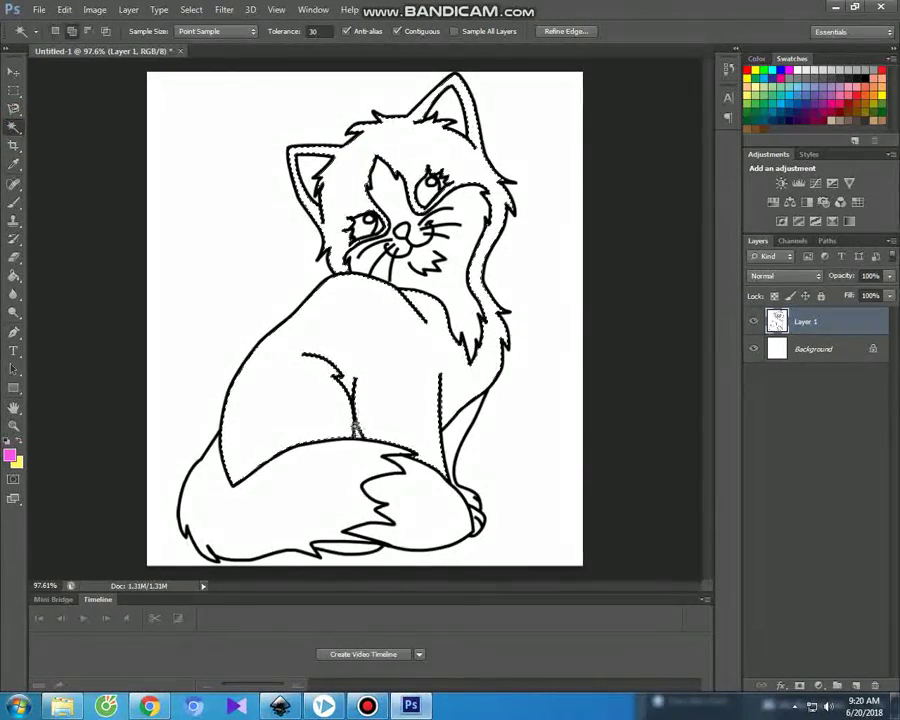
pyautogui.click(341, 455)
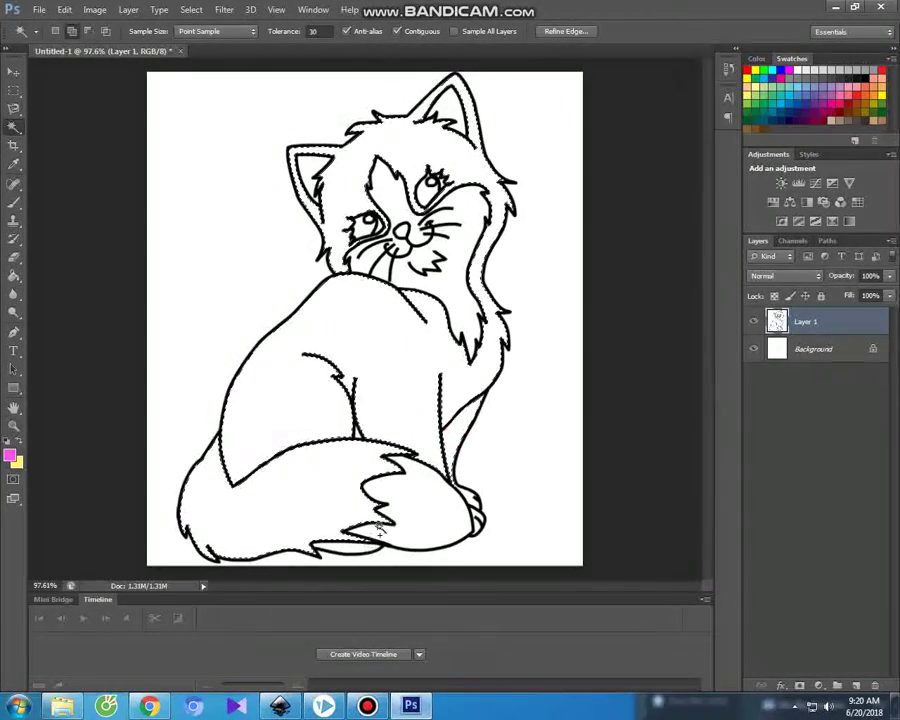
pyautogui.click(468, 495)
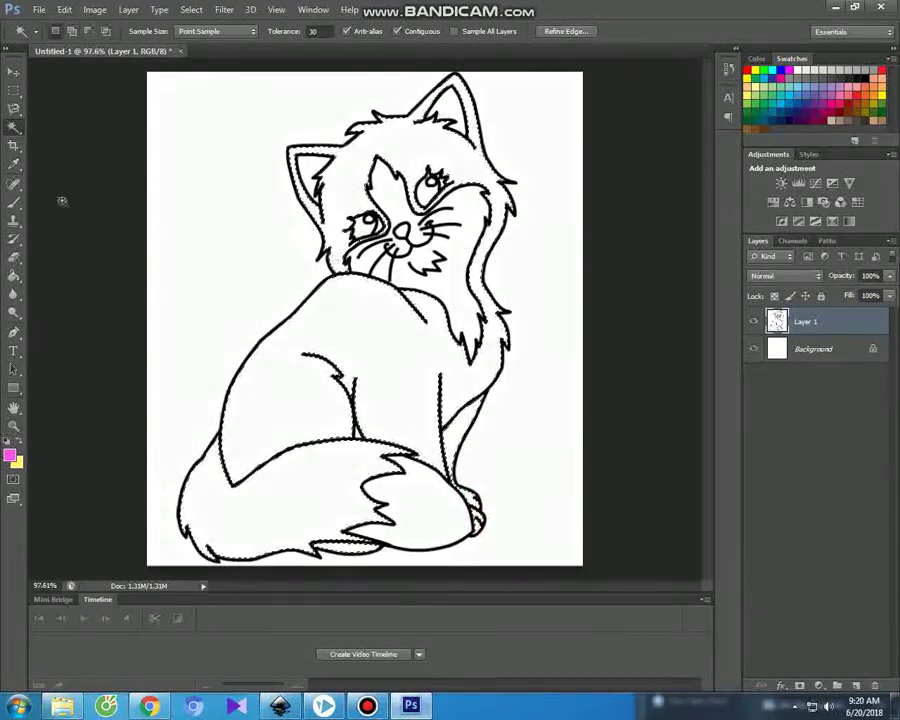
pyautogui.click(15, 203)
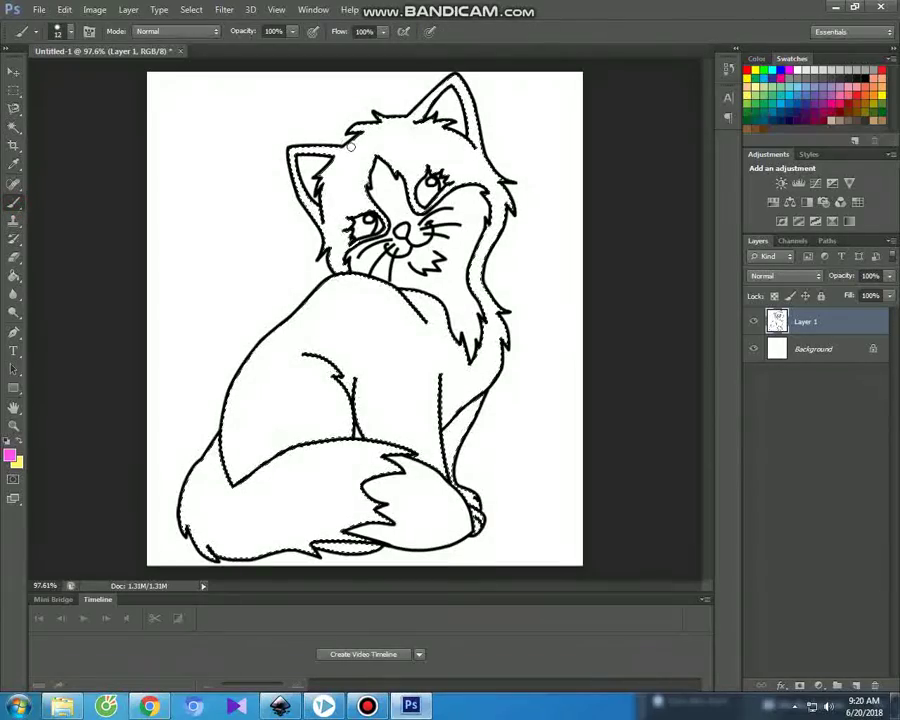
# Set the brush size to 68 px and paint the cat's head, cheek and chin pink.
pyautogui.click(68, 31)
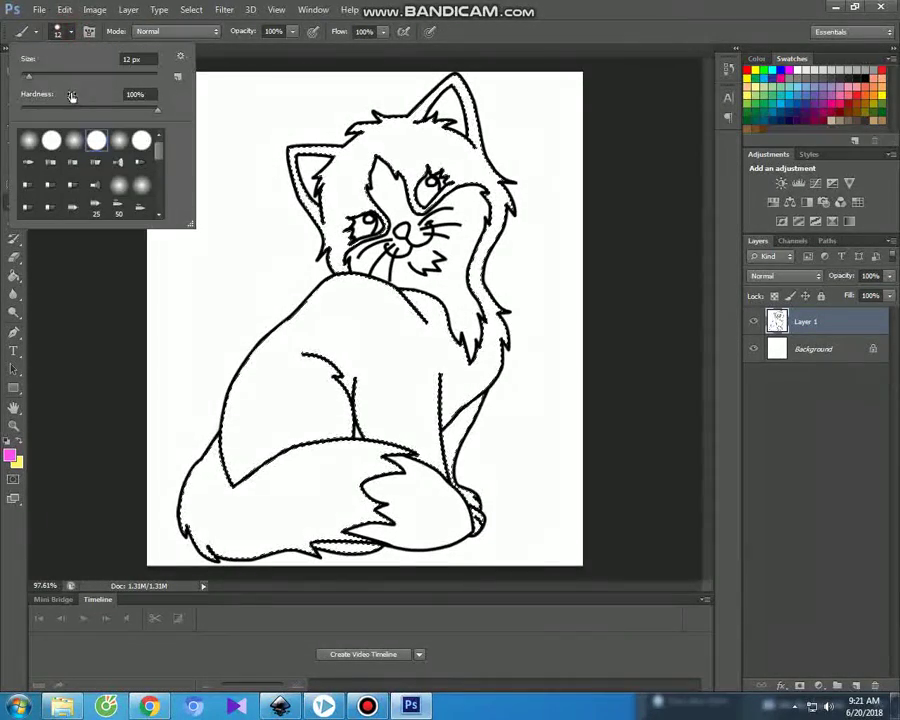
pyautogui.moveTo(59, 80); pyautogui.dragTo(67, 78)
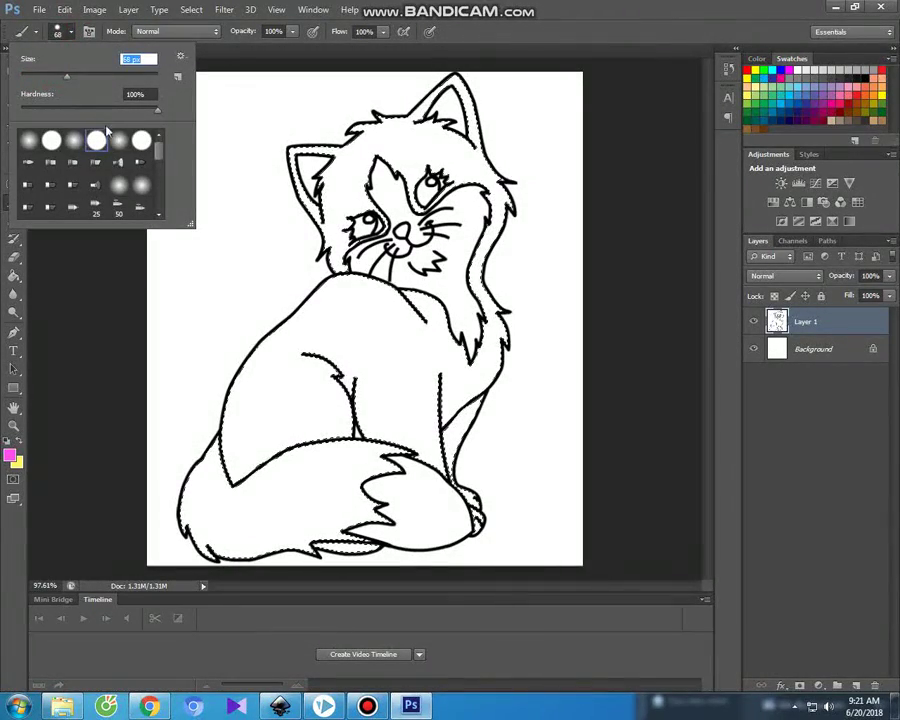
pyautogui.click(276, 148)
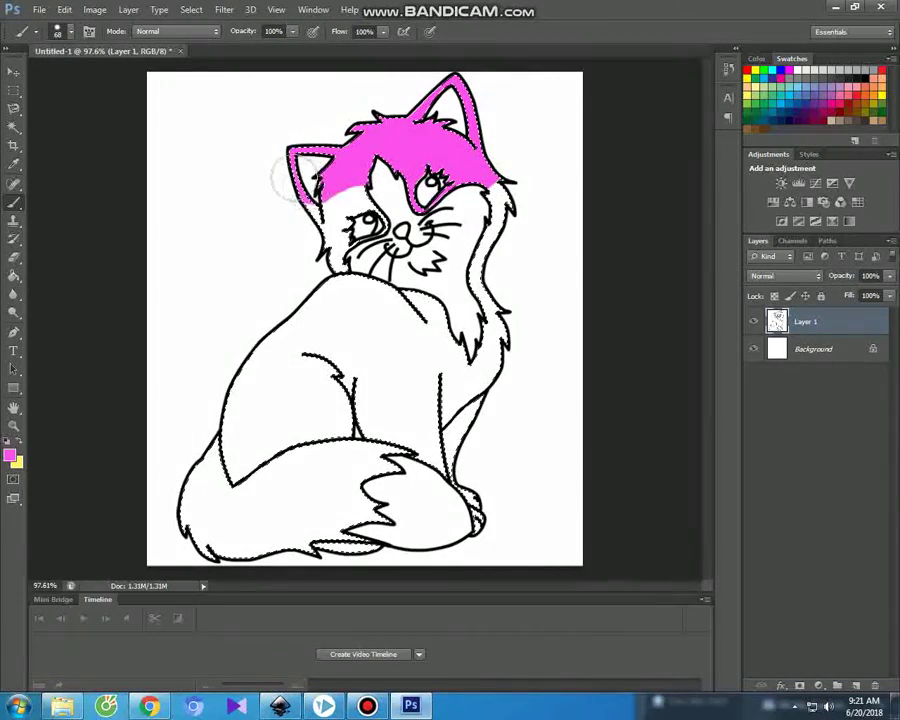
pyautogui.moveTo(313, 223); pyautogui.dragTo(352, 192)
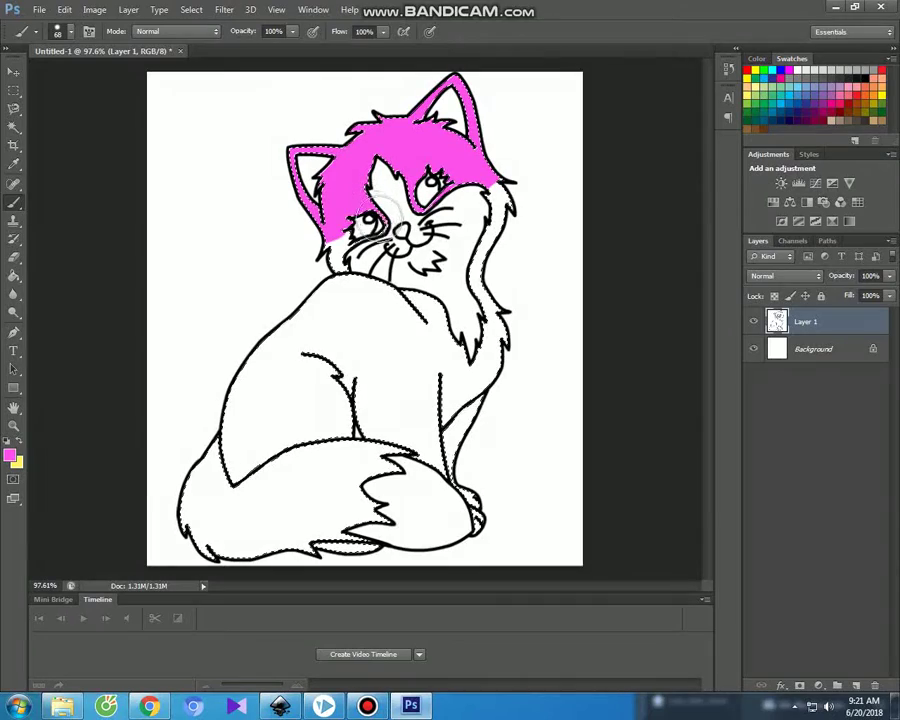
pyautogui.moveTo(316, 244)
pyautogui.mouseDown()
pyautogui.moveTo(410, 310)
pyautogui.moveTo(435, 345)
pyautogui.moveTo(480, 370)
pyautogui.moveTo(505, 345)
pyautogui.moveTo(497, 245)
pyautogui.mouseUp()
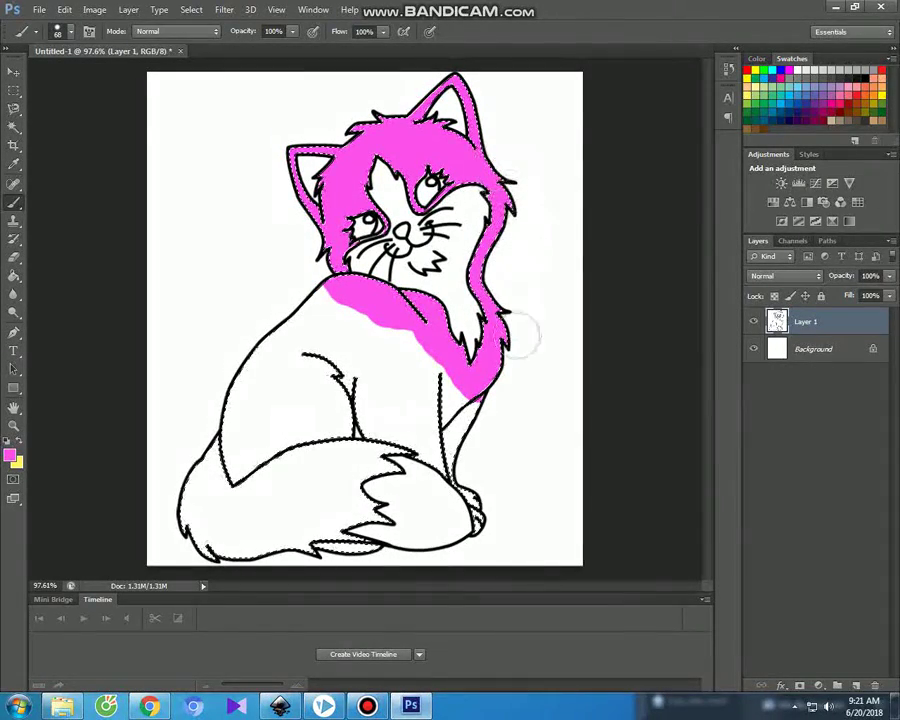
# Paint the cat's chest, hips, legs, lower back and bottom edge pink.
pyautogui.moveTo(476, 410)
pyautogui.mouseDown()
pyautogui.moveTo(422, 385)
pyautogui.moveTo(375, 325)
pyautogui.moveTo(295, 310)
pyautogui.moveTo(300, 316)
pyautogui.moveTo(241, 411)
pyautogui.moveTo(250, 455)
pyautogui.mouseUp()
pyautogui.moveTo(283, 389); pyautogui.dragTo(344, 353)
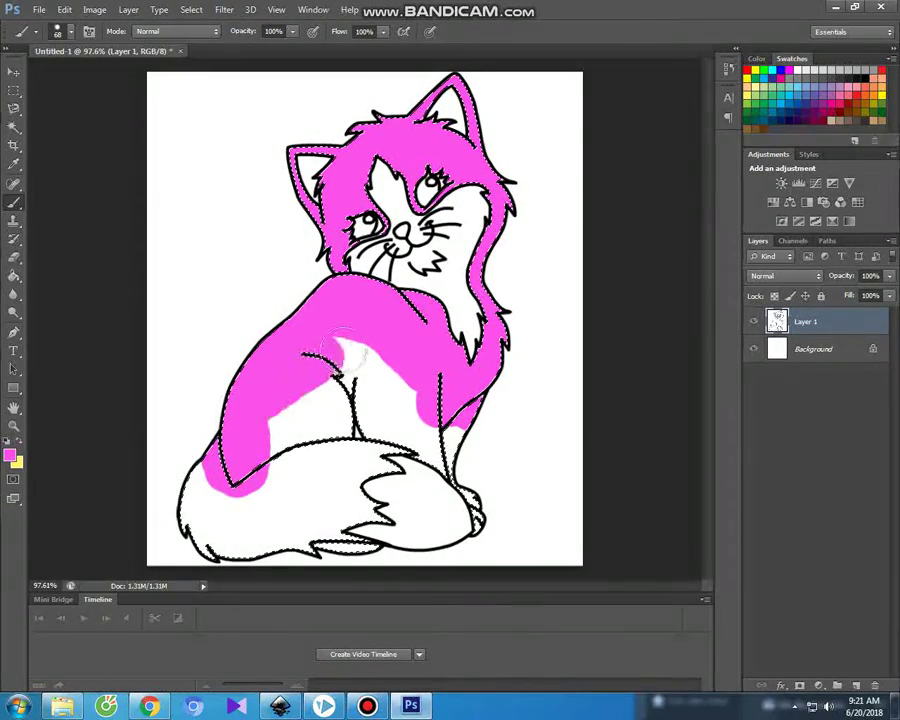
pyautogui.moveTo(397, 384)
pyautogui.mouseDown()
pyautogui.moveTo(438, 428)
pyautogui.moveTo(478, 500)
pyautogui.mouseUp()
pyautogui.moveTo(436, 414); pyautogui.dragTo(356, 389)
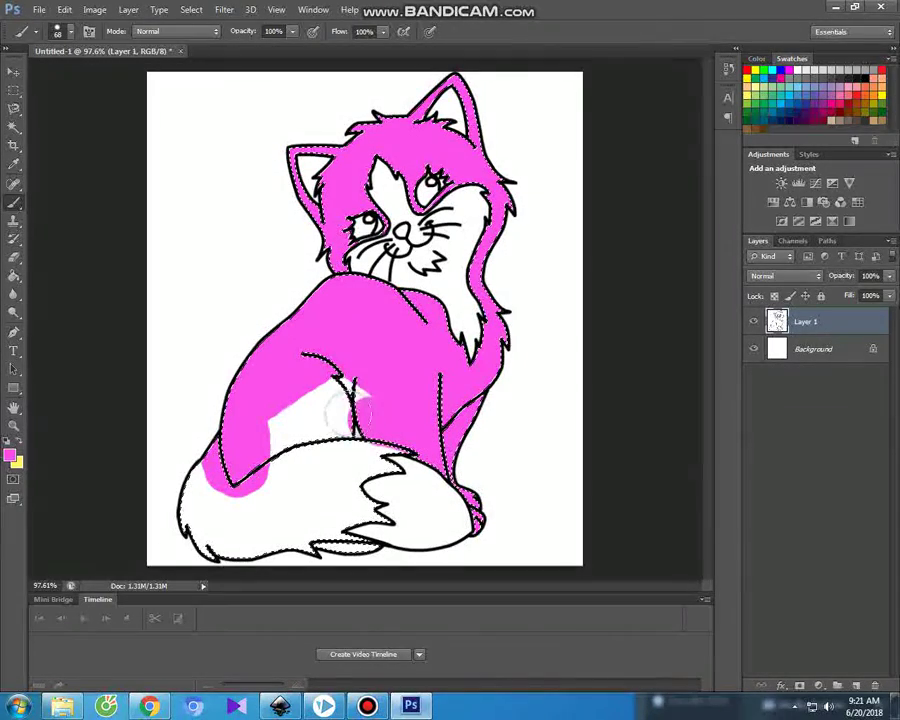
pyautogui.moveTo(297, 425); pyautogui.dragTo(326, 436)
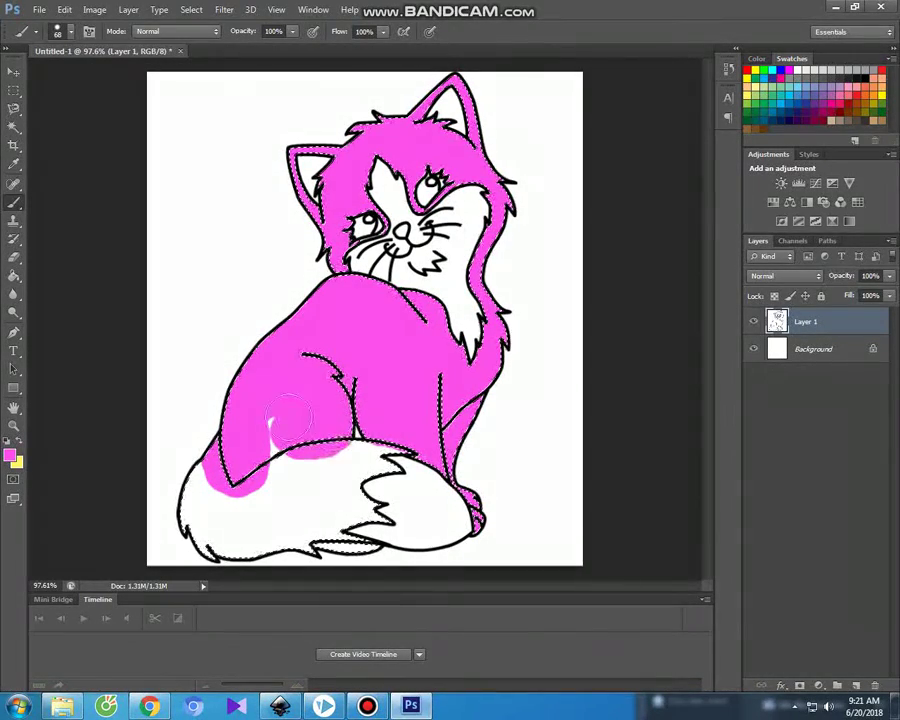
pyautogui.moveTo(265, 438)
pyautogui.mouseDown()
pyautogui.moveTo(334, 460)
pyautogui.moveTo(393, 450)
pyautogui.moveTo(205, 482)
pyautogui.moveTo(196, 460)
pyautogui.mouseUp()
pyautogui.moveTo(197, 515)
pyautogui.mouseDown()
pyautogui.moveTo(235, 525)
pyautogui.moveTo(176, 530)
pyautogui.moveTo(326, 552)
pyautogui.moveTo(386, 528)
pyautogui.moveTo(236, 510)
pyautogui.mouseUp()
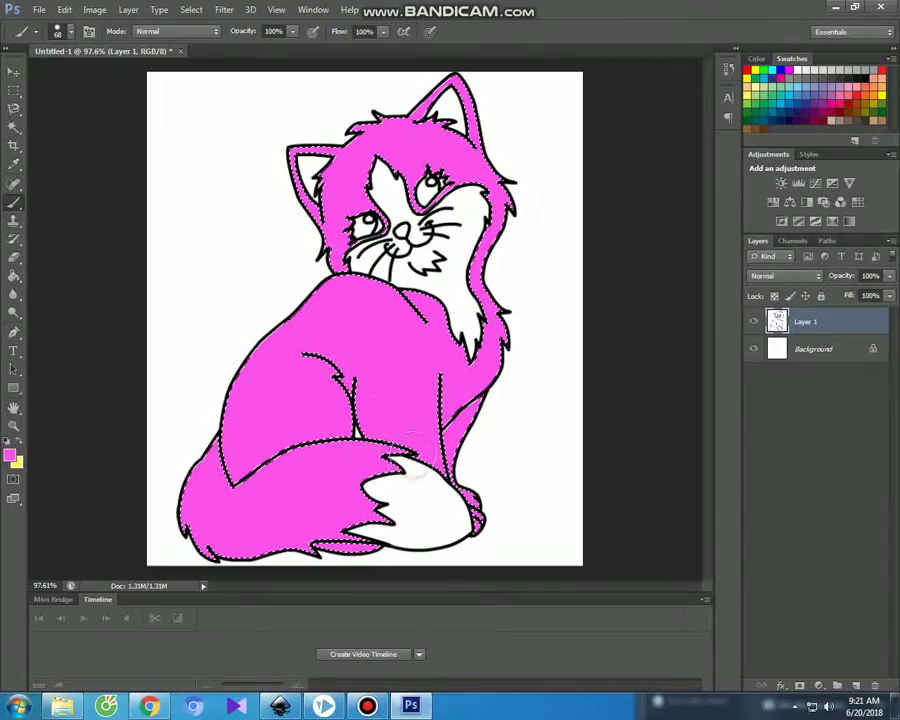
pyautogui.click(14, 125)
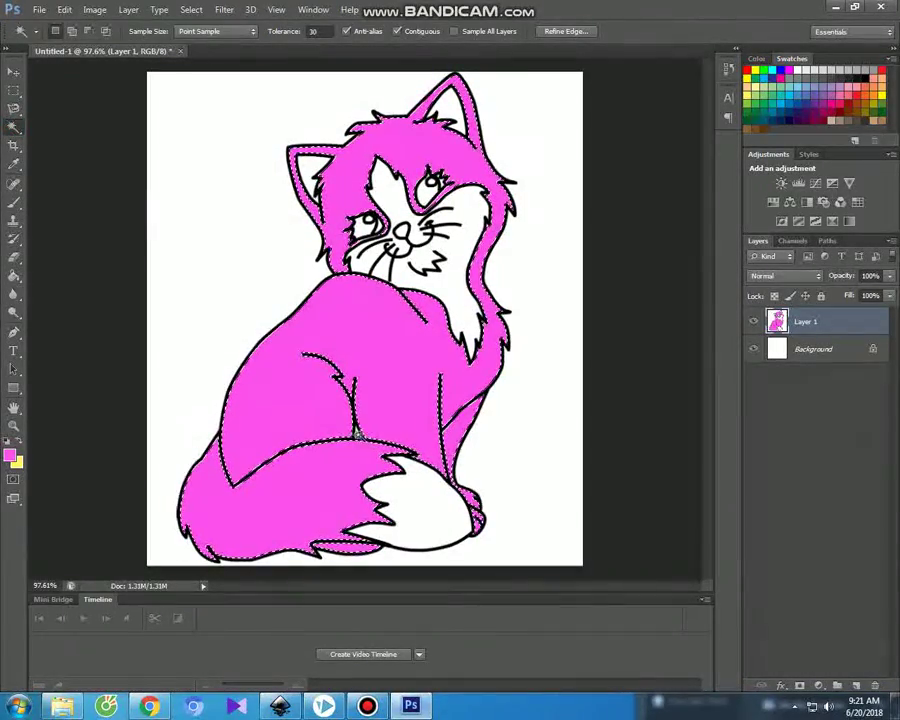
# Clear the selection and close the ByteFence anti-malware alert, confirming with Yes.
pyautogui.click(357, 434)
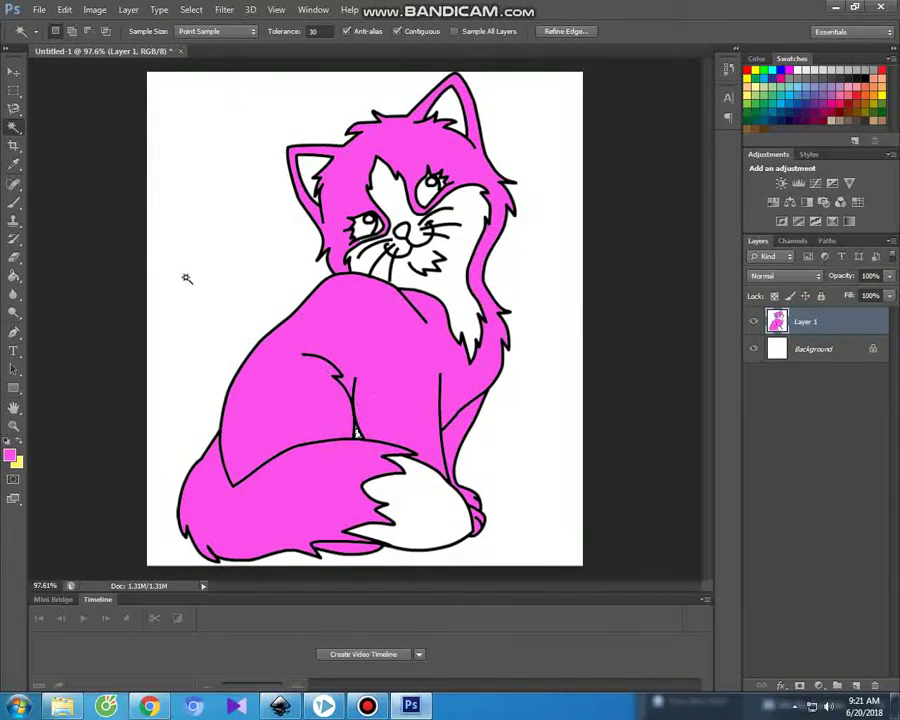
pyautogui.click(14, 201)
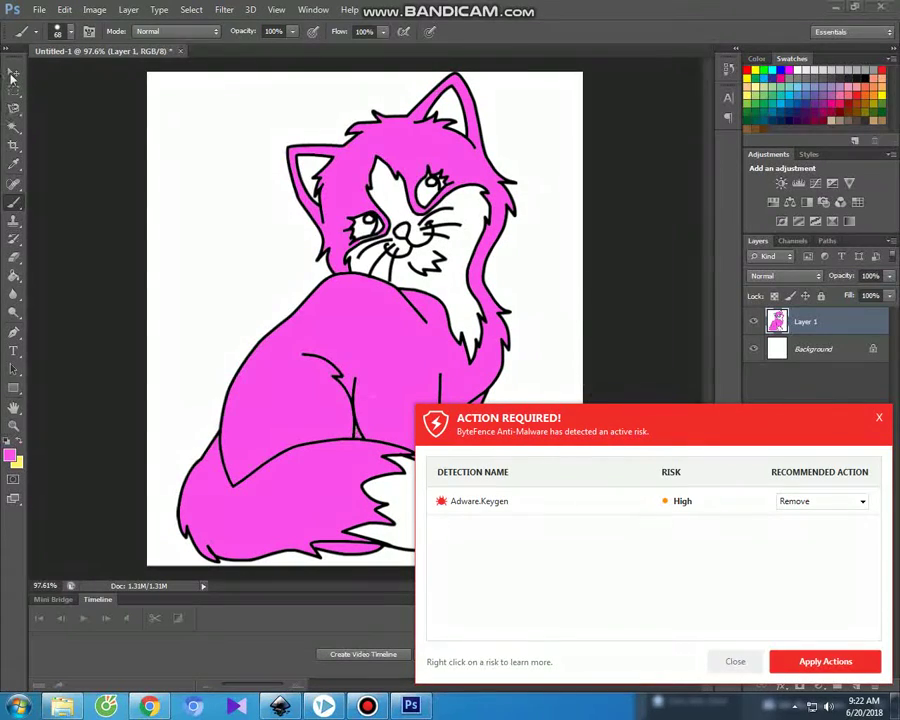
pyautogui.click(735, 661)
pyautogui.click(725, 582)
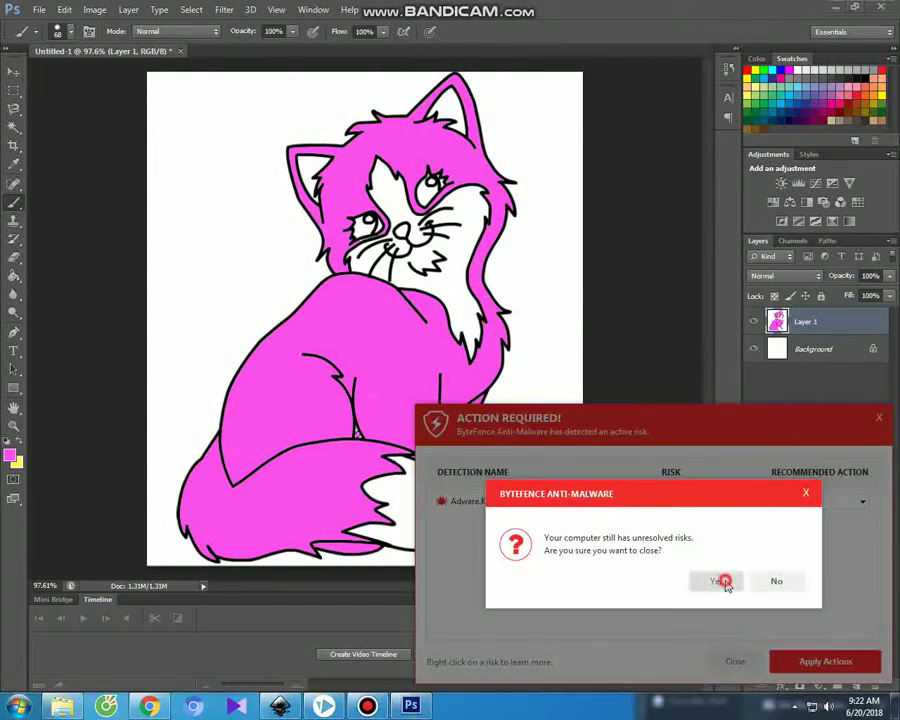
pyautogui.click(14, 126)
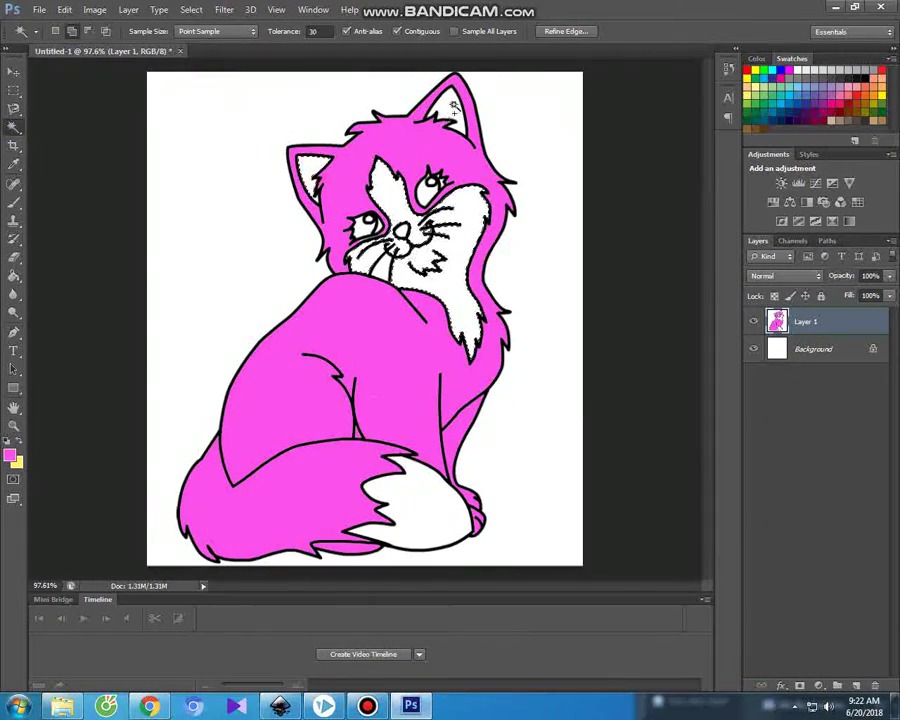
# Add the white tail tip to the selection and set the foreground colour to light pink fcc1f6.
pyautogui.click(424, 487)
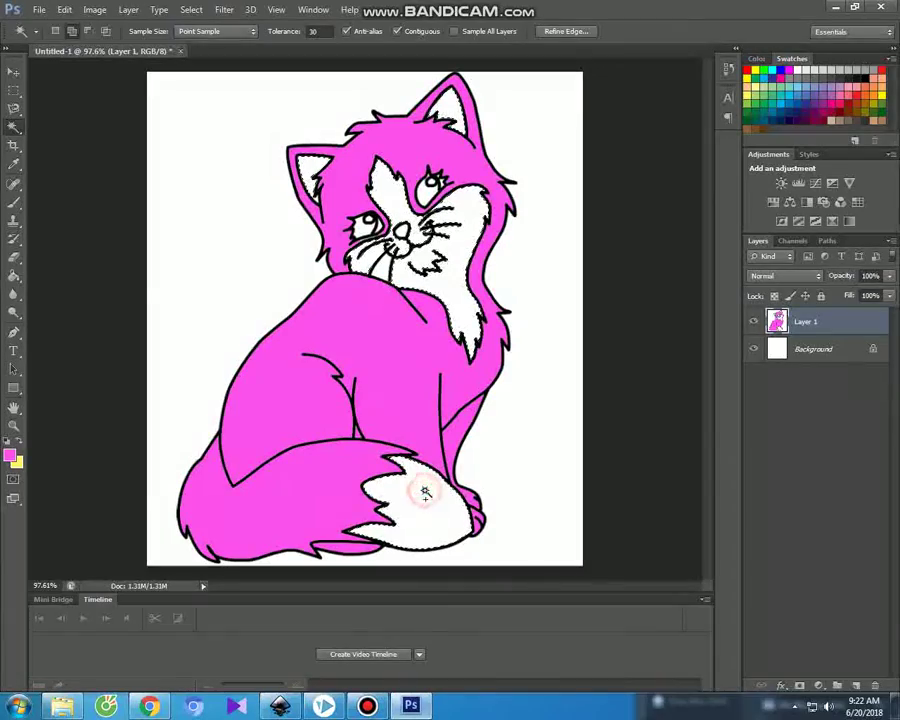
pyautogui.click(10, 455)
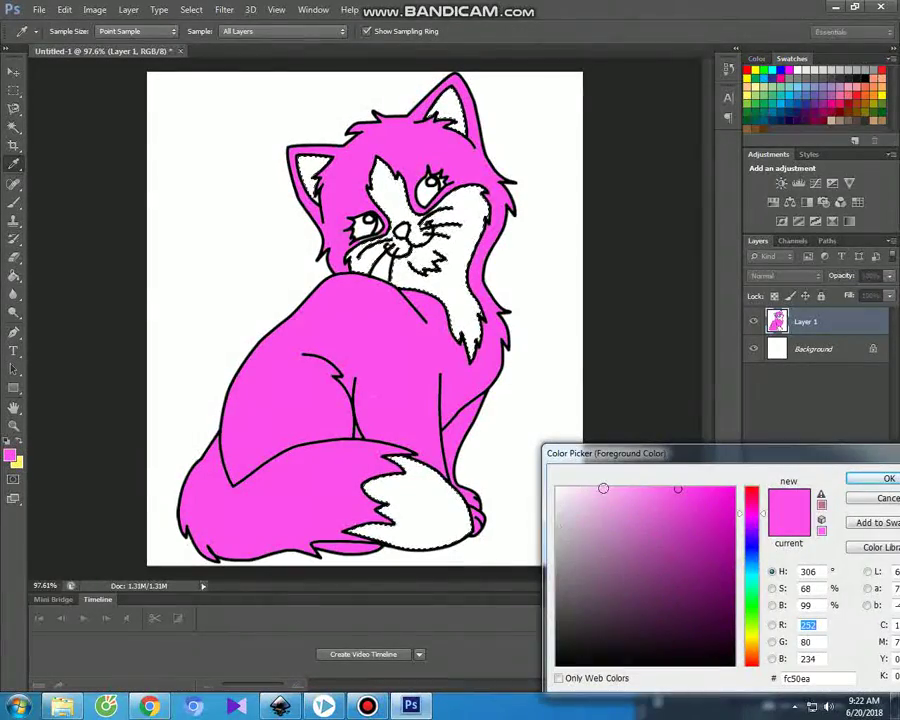
pyautogui.click(597, 494)
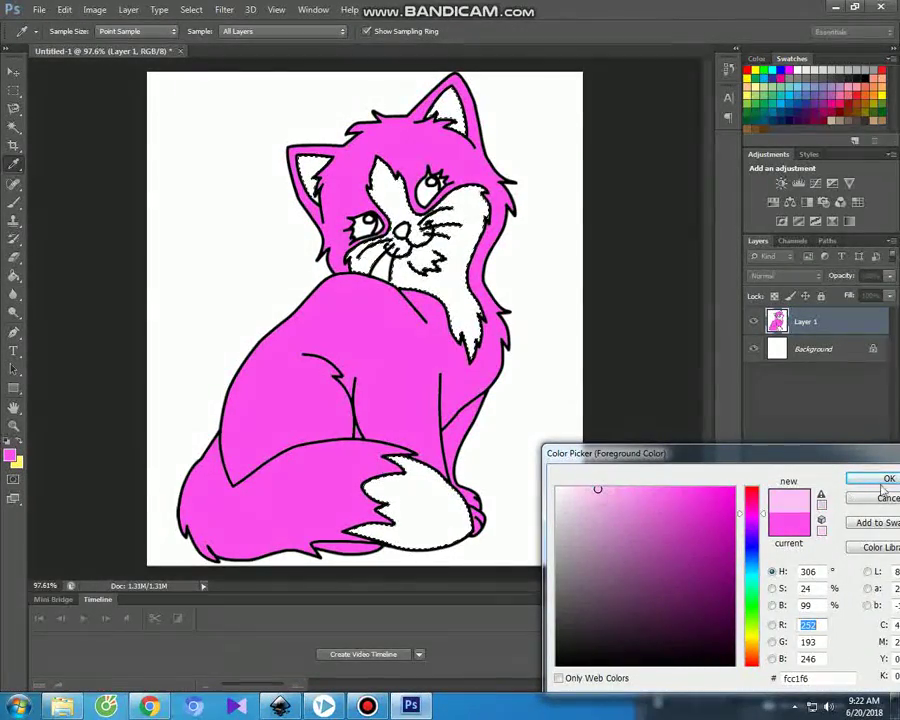
pyautogui.click(884, 479)
# Brush light pink over the chest patch, tail tip and bottom of the tail.
pyautogui.press('b')
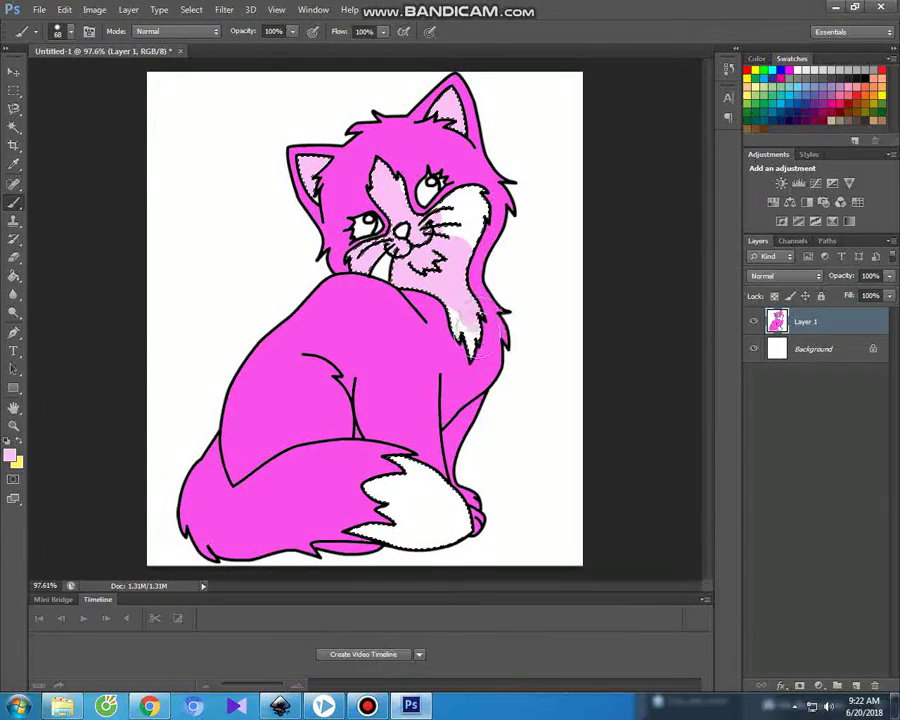
pyautogui.moveTo(478, 345); pyautogui.dragTo(492, 333)
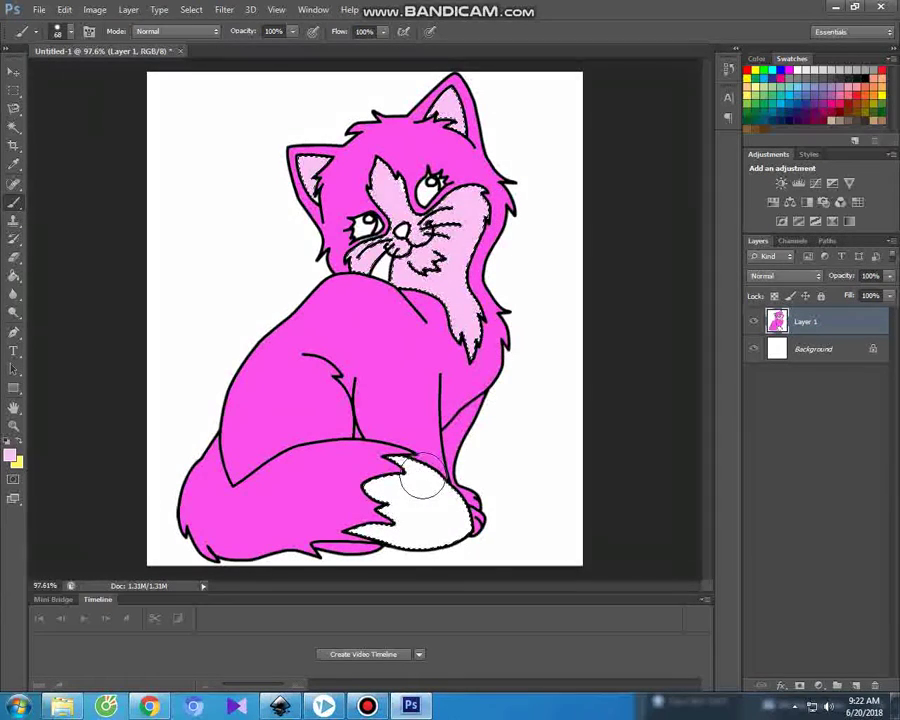
pyautogui.moveTo(405, 472)
pyautogui.mouseDown()
pyautogui.moveTo(450, 516)
pyautogui.moveTo(345, 493)
pyautogui.mouseUp()
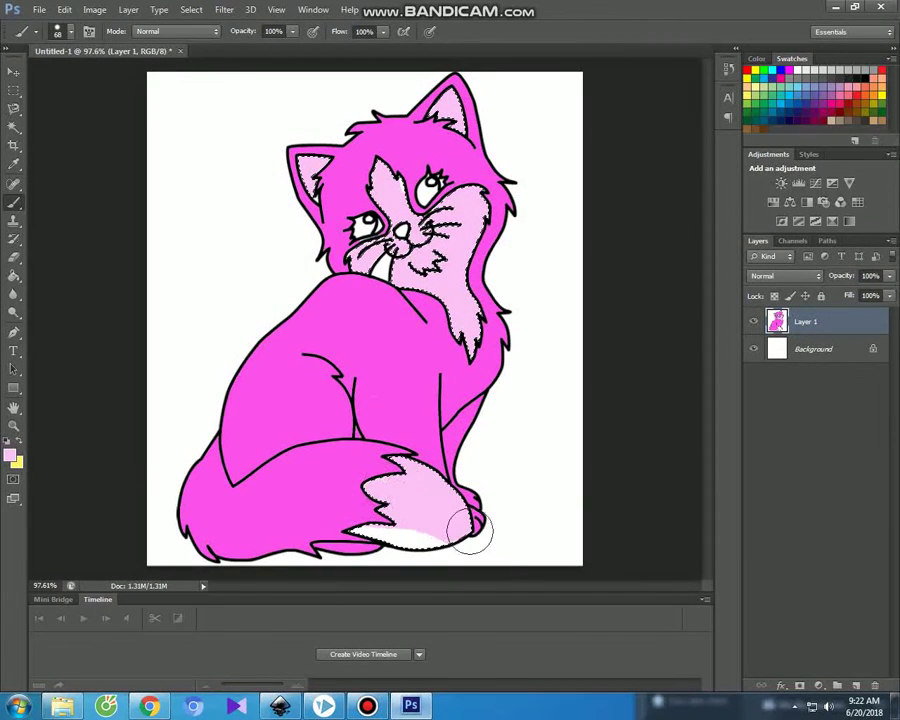
pyautogui.moveTo(470, 530); pyautogui.dragTo(362, 540)
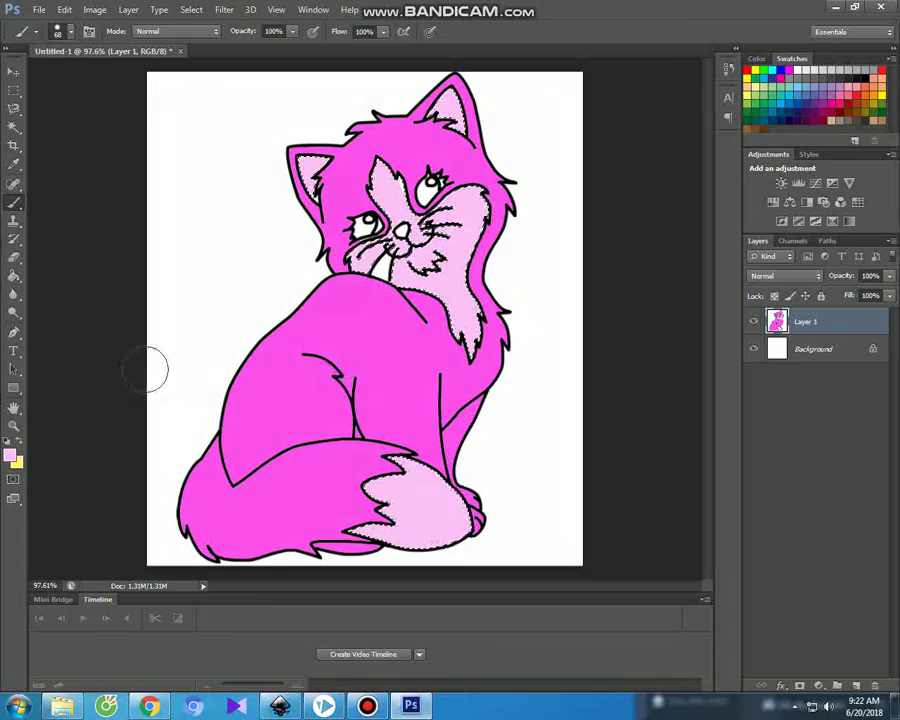
pyautogui.click(14, 127)
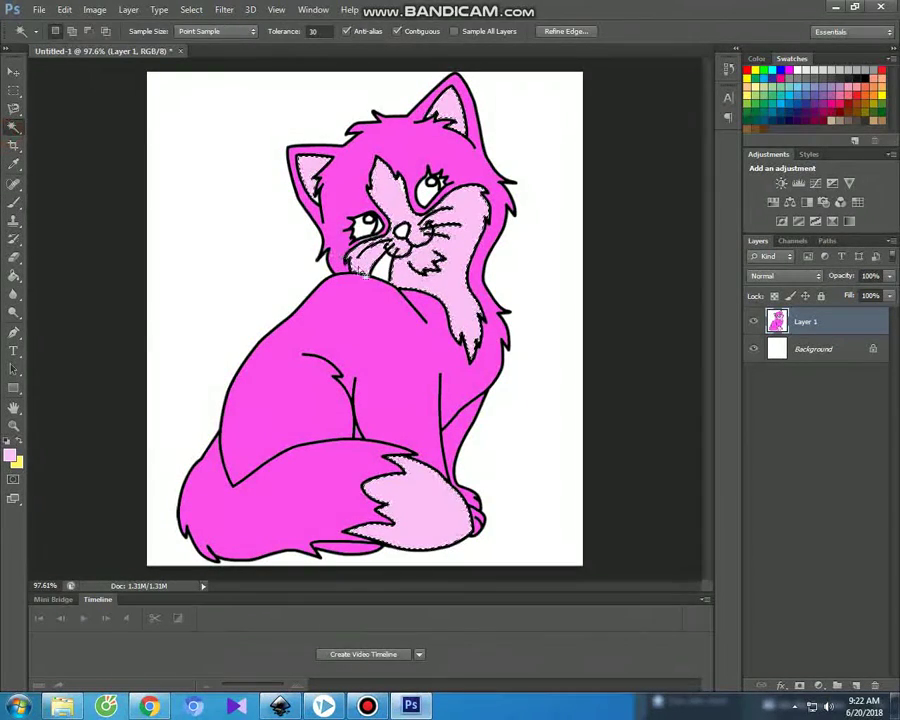
# Set the foreground colour to dark magenta d403be and paint the cat's nose with it.
pyautogui.click(14, 201)
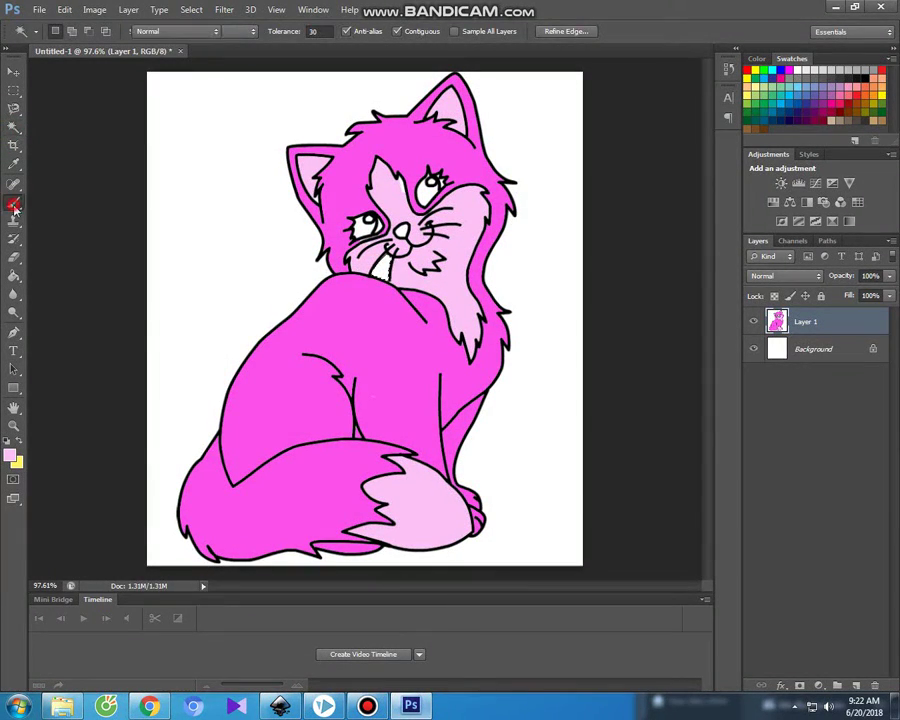
pyautogui.click(13, 126)
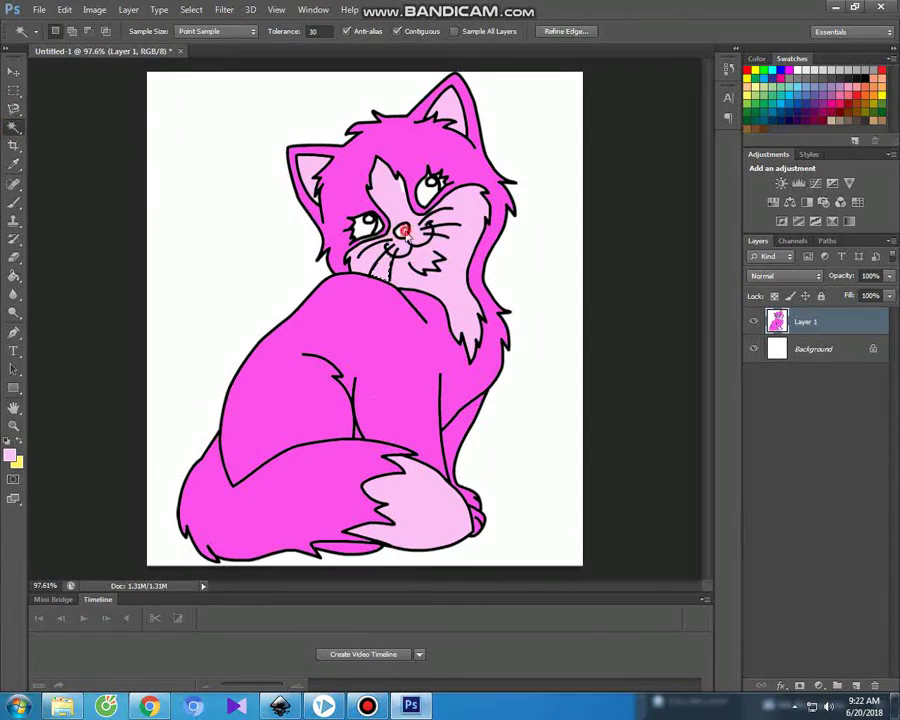
pyautogui.click(11, 456)
pyautogui.click(314, 410)
pyautogui.click(731, 490)
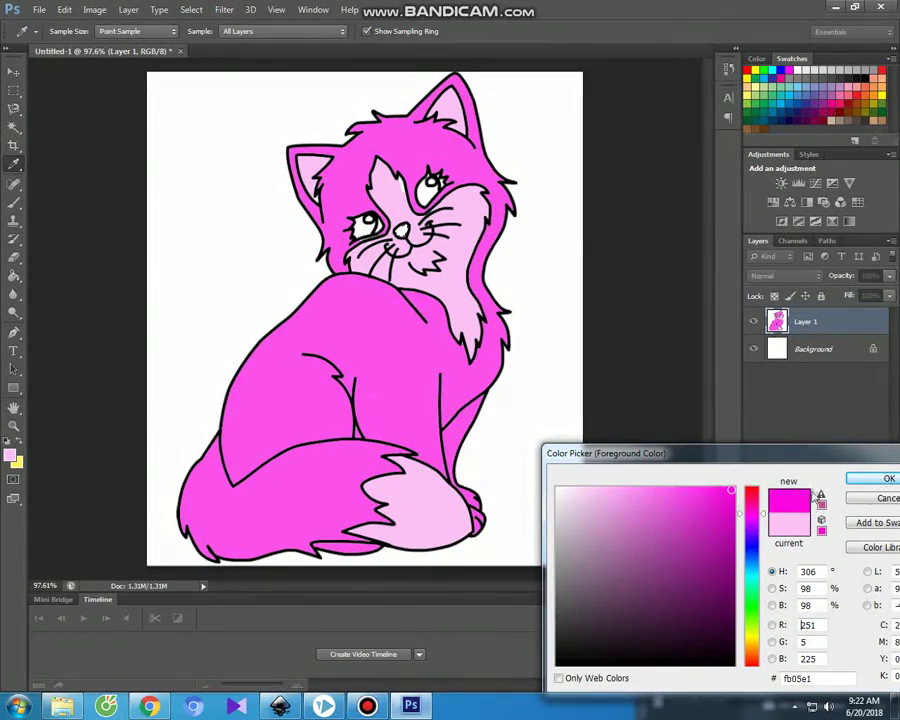
pyautogui.click(733, 516)
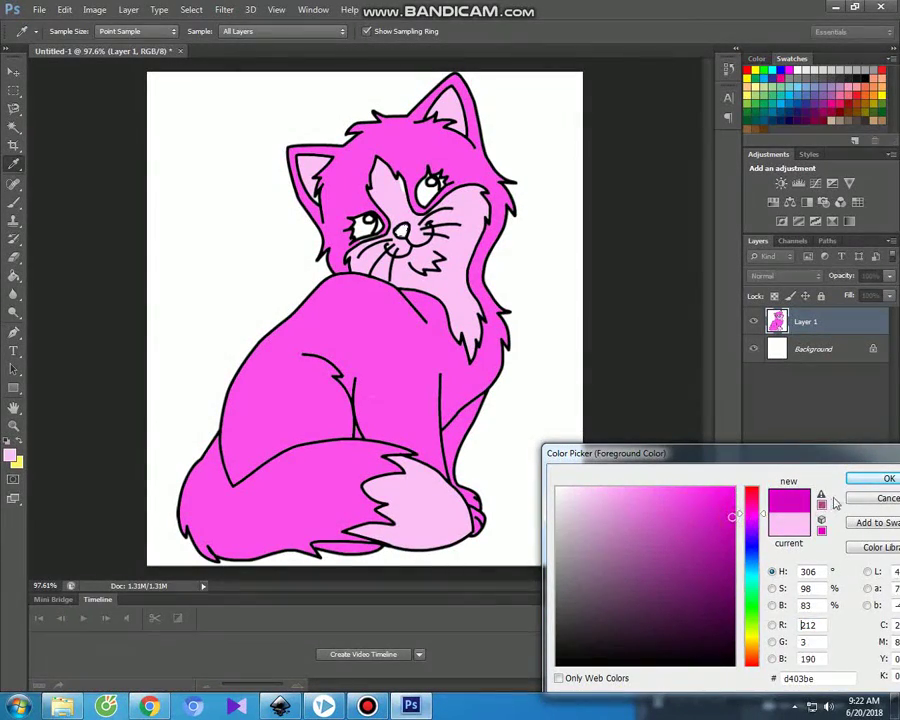
pyautogui.click(859, 481)
pyautogui.click(14, 200)
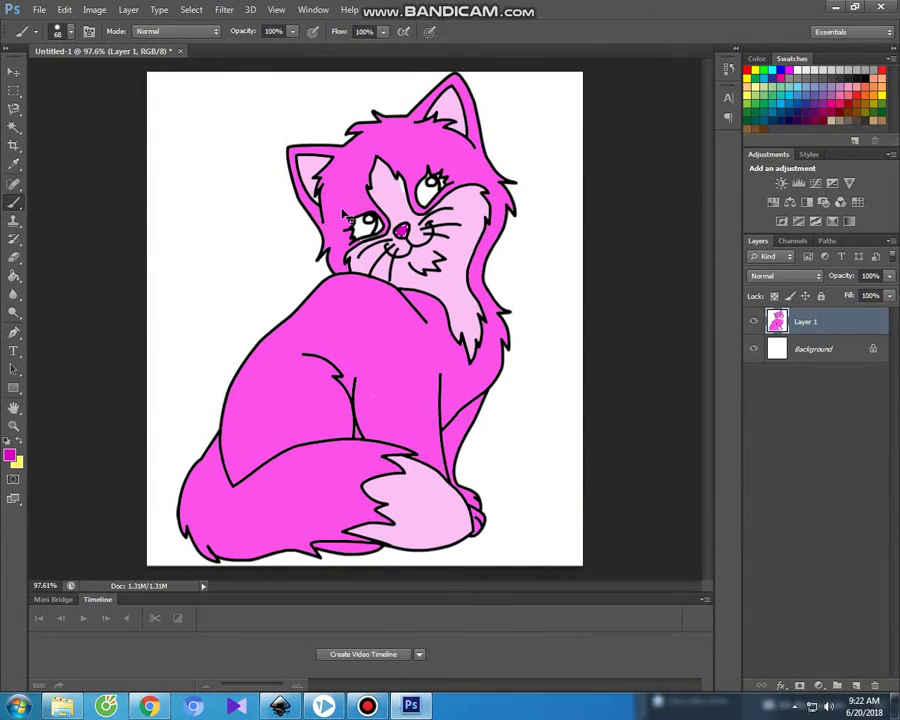
pyautogui.click(14, 127)
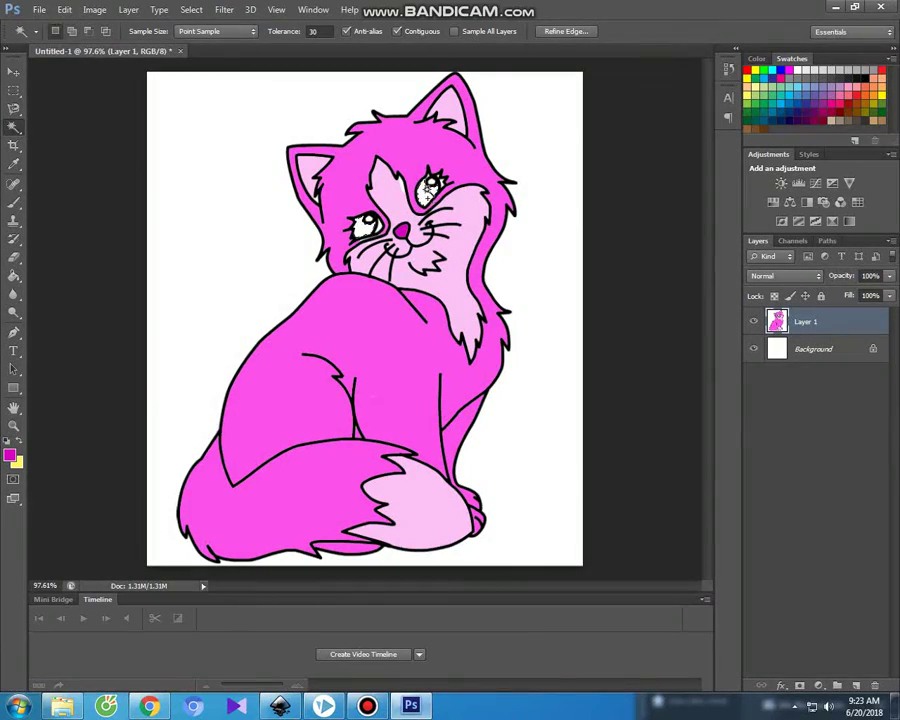
# Check the eyes up close, then set the foreground colour to black and brush the eyes black.
pyautogui.scroll(1, 437, 165)
pyautogui.scroll(1, 437, 165)
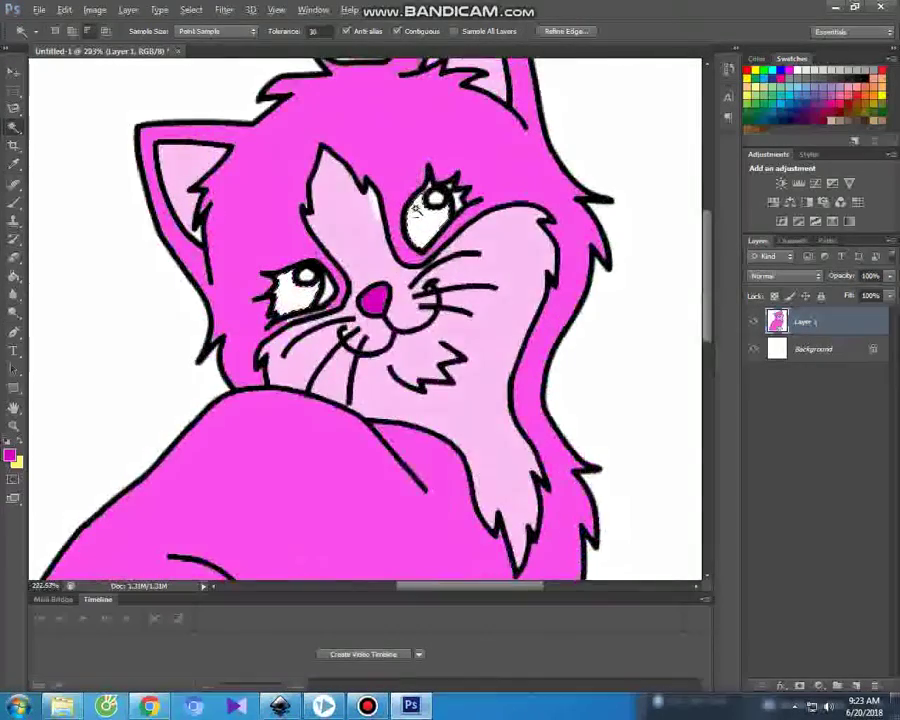
pyautogui.scroll(1, 430, 185)
pyautogui.scroll(-2, 430, 200)
pyautogui.scroll(-1, 430, 200)
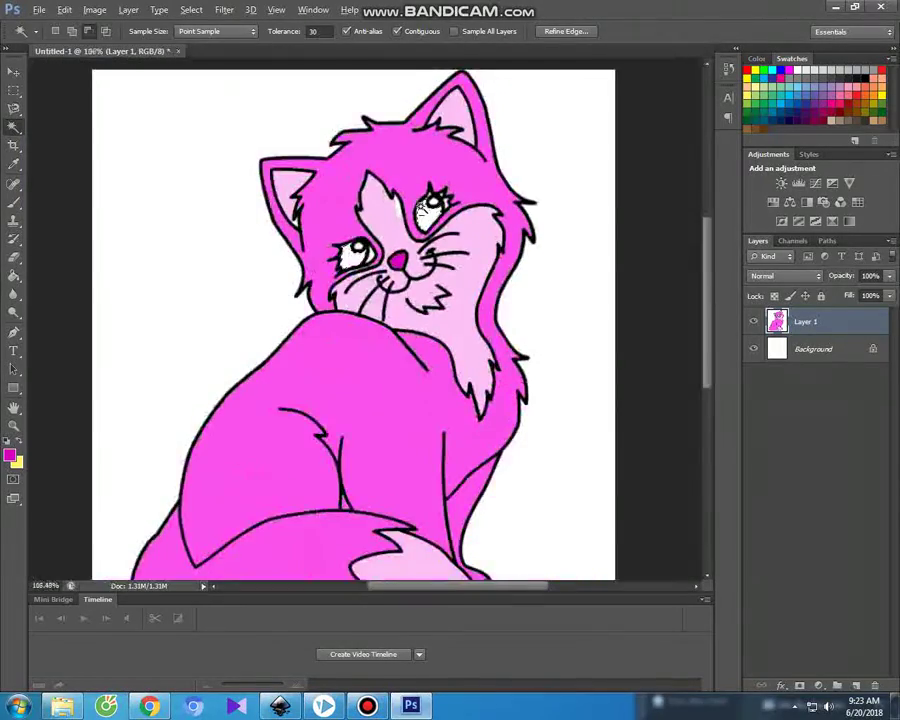
pyautogui.scroll(-1, 430, 200)
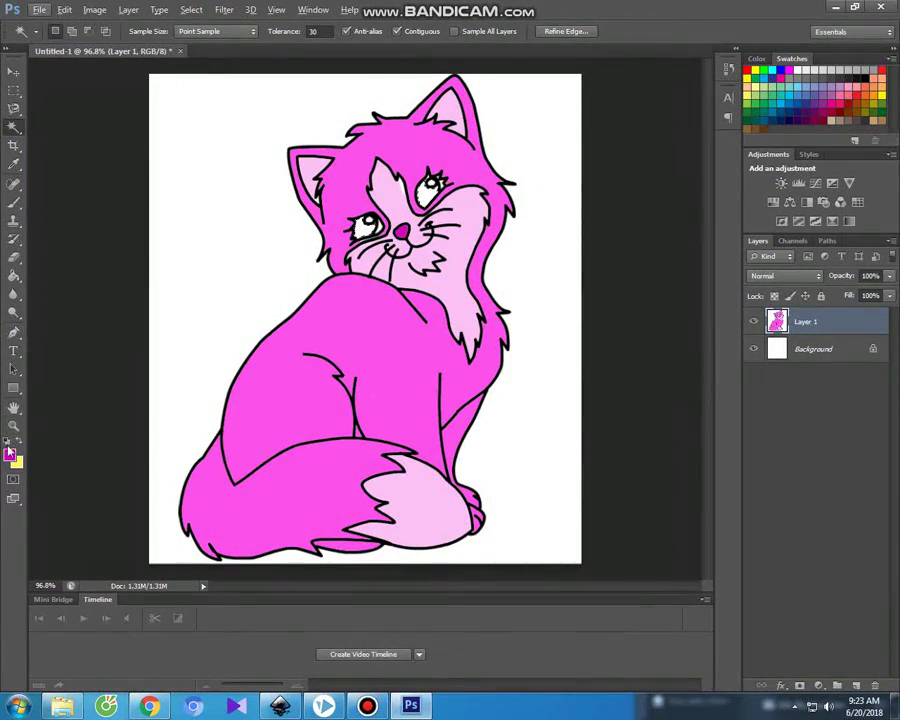
pyautogui.click(9, 453)
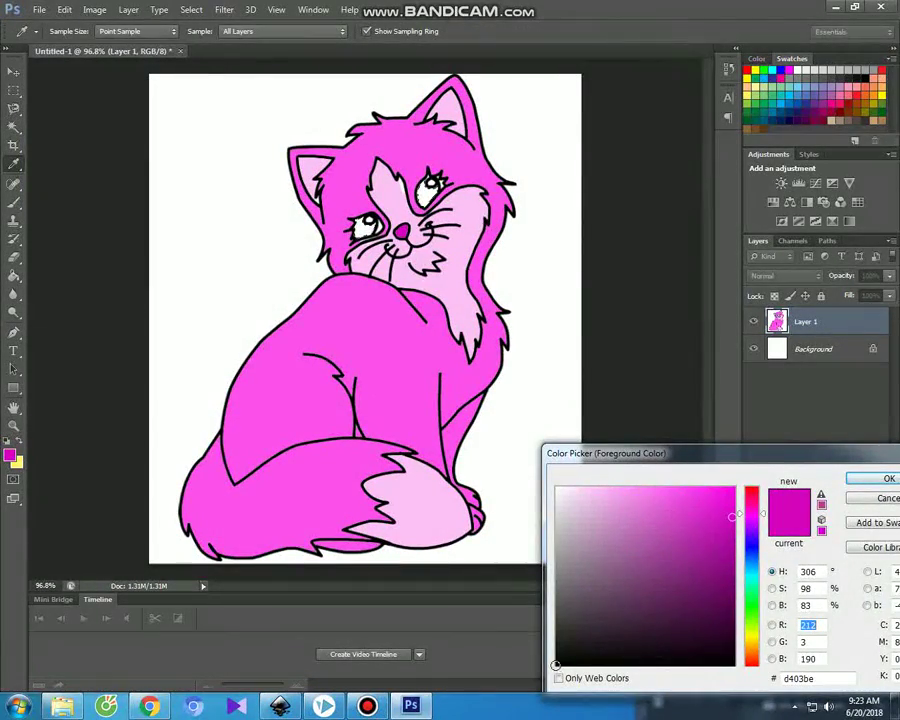
pyautogui.click(556, 665)
pyautogui.click(888, 480)
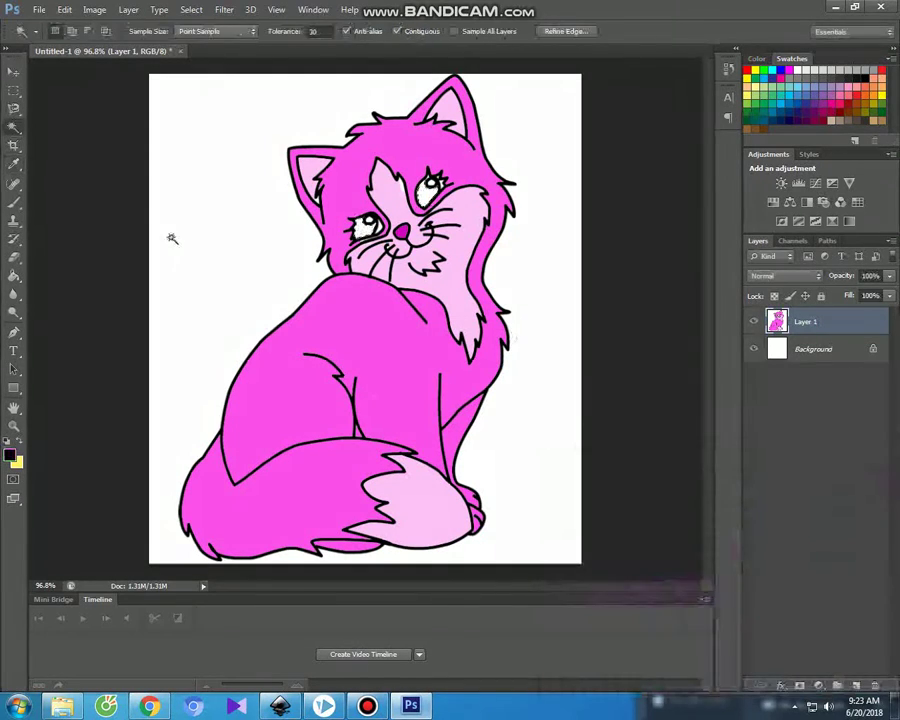
pyautogui.click(14, 201)
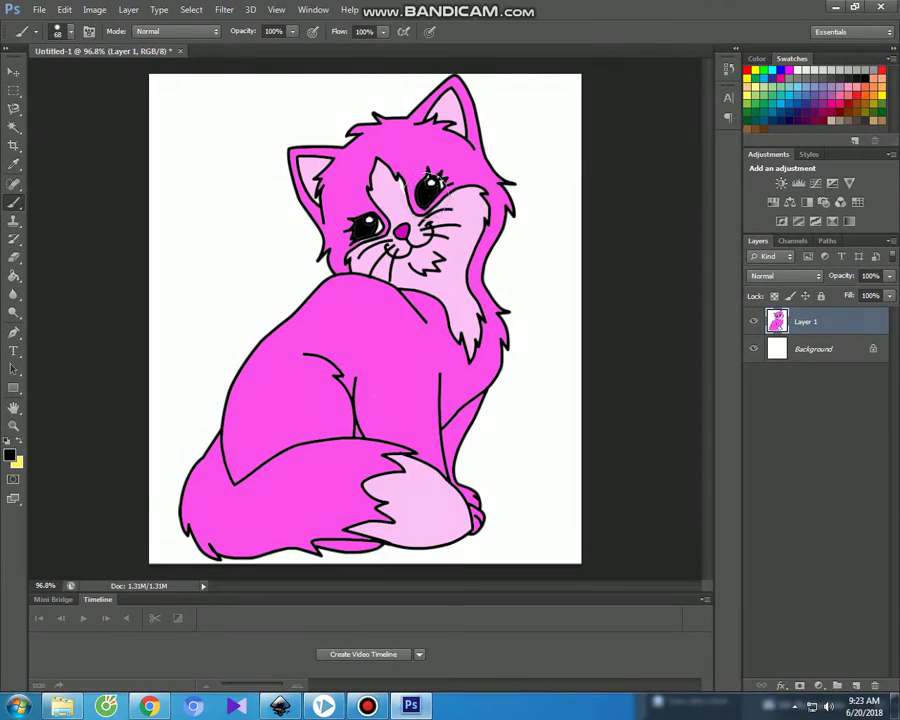
pyautogui.click(13, 74)
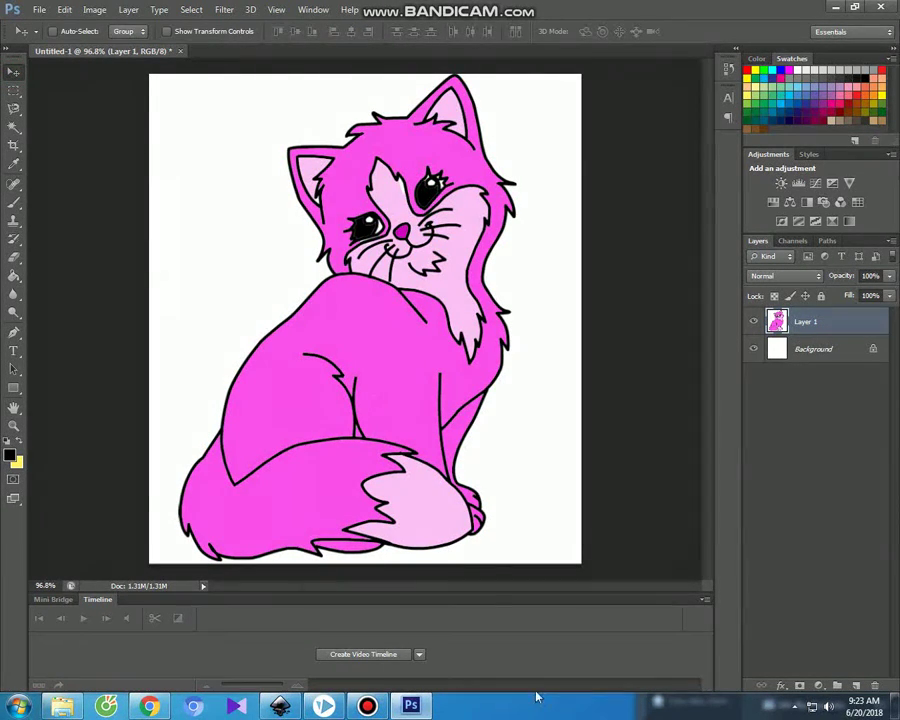
# Magic Wand-select the white background around the cat.
pyautogui.click(368, 706)
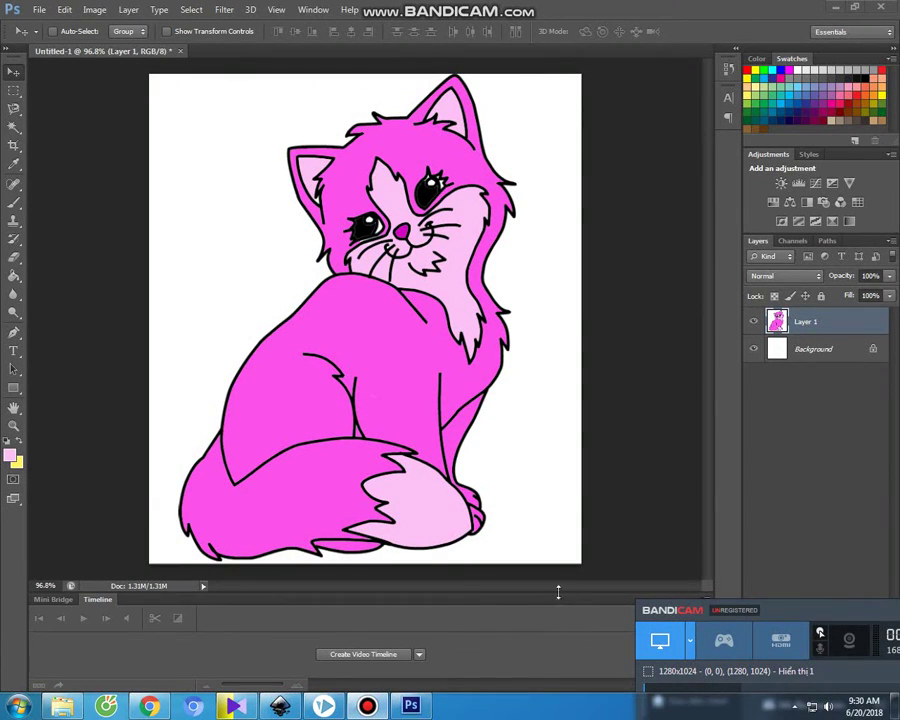
pyautogui.click(578, 552)
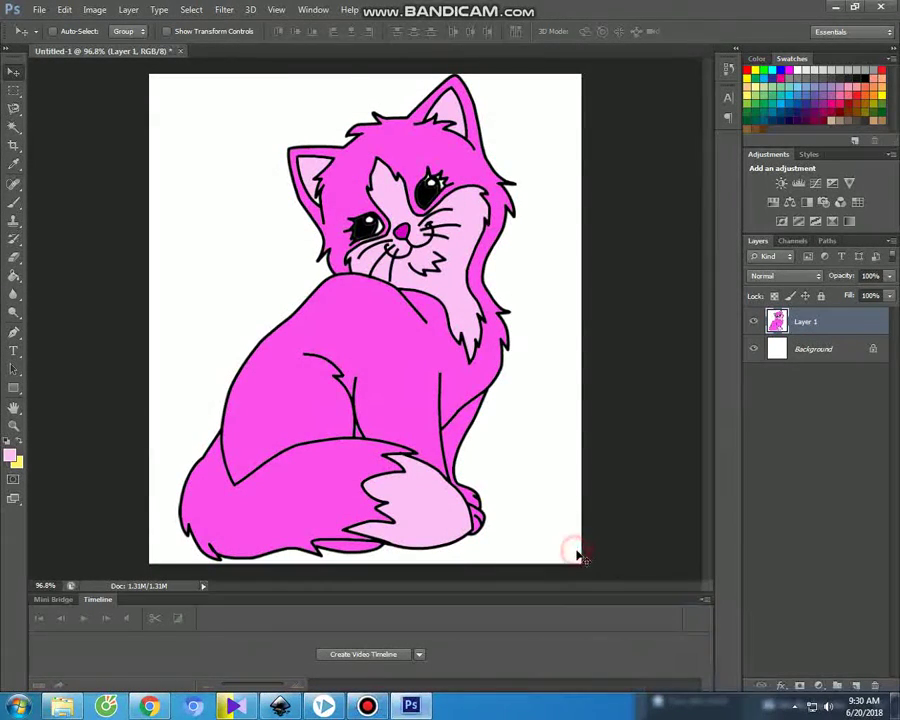
pyautogui.click(13, 127)
pyautogui.click(221, 187)
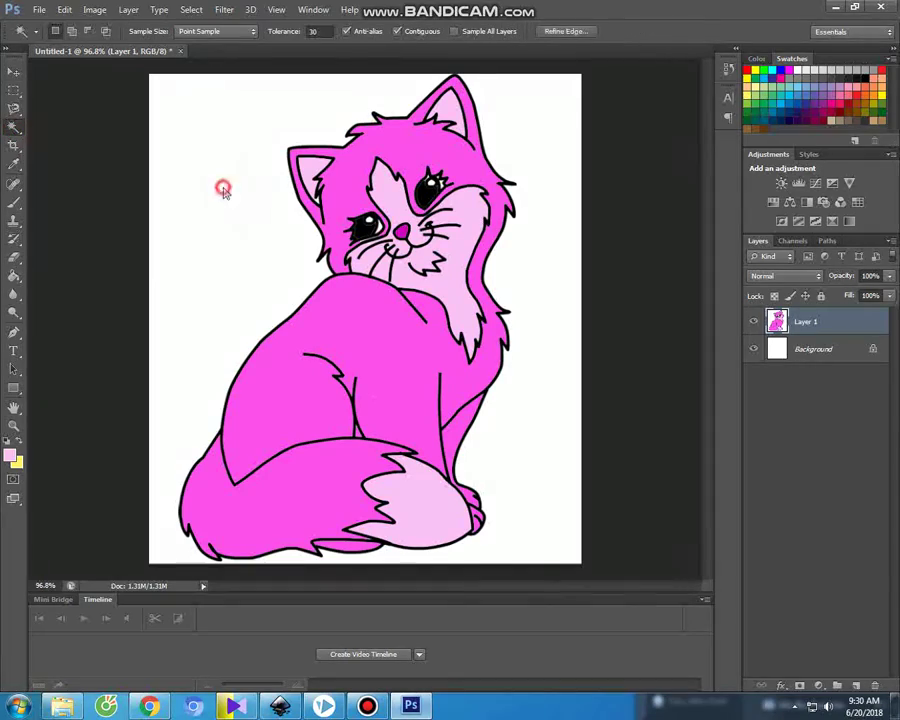
# Set the foreground colour to an orange-brown.
pyautogui.click(11, 456)
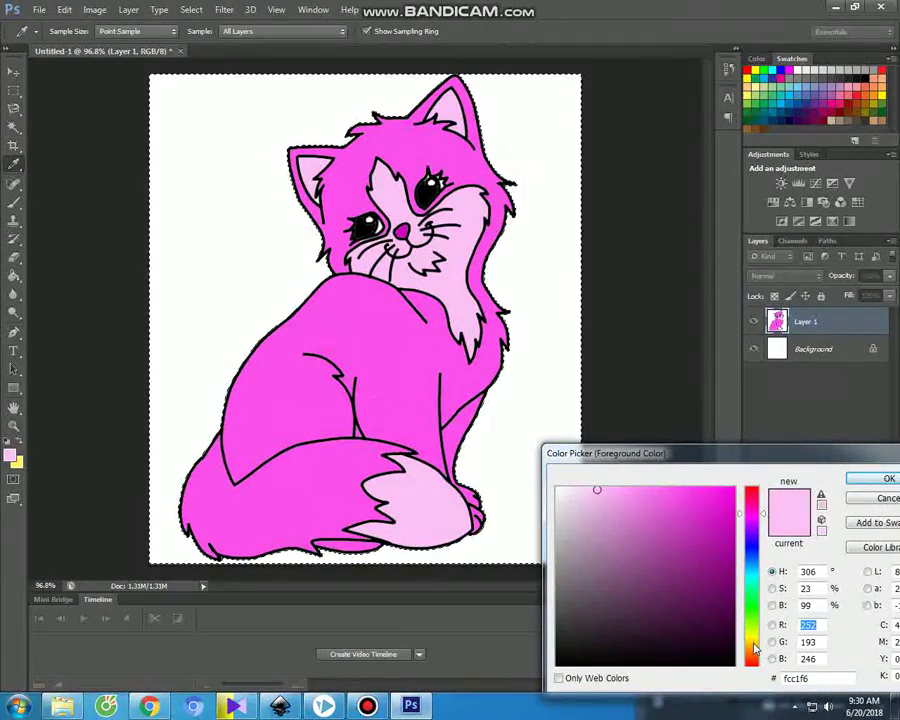
pyautogui.click(752, 642)
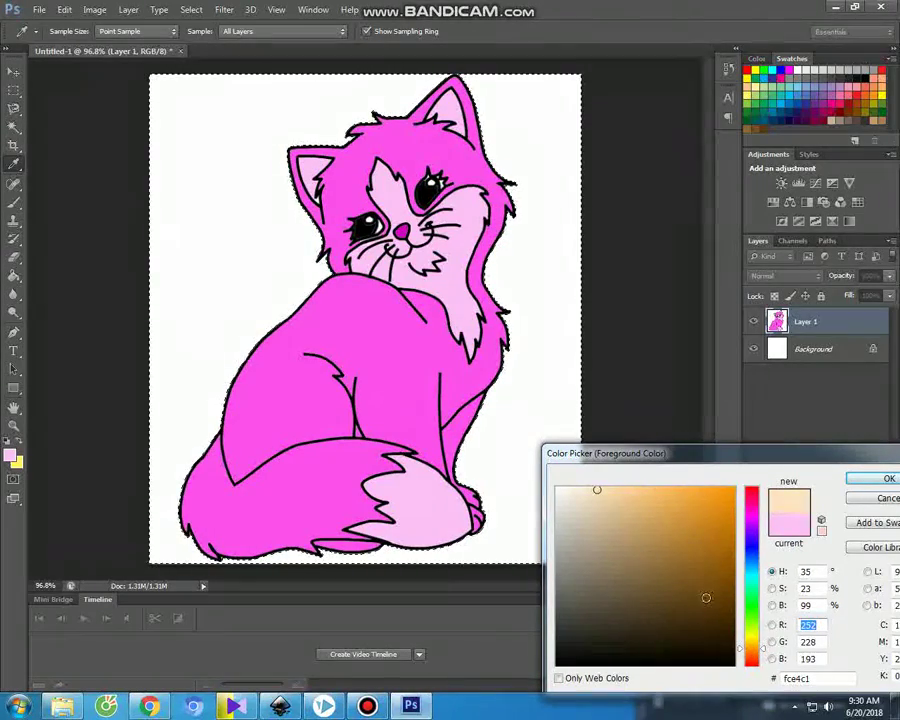
pyautogui.click(706, 598)
pyautogui.click(725, 571)
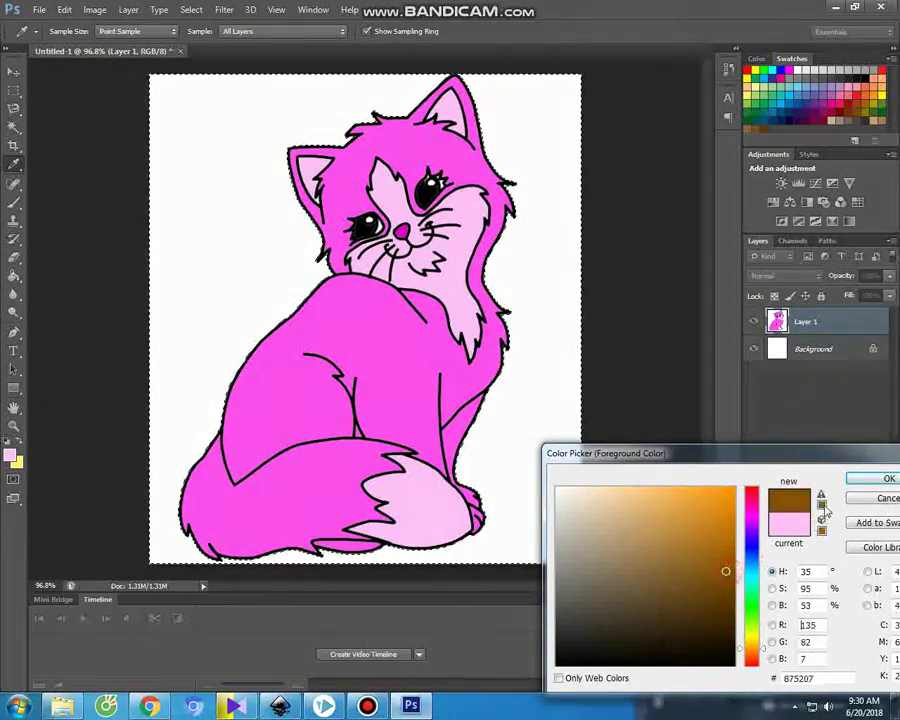
pyautogui.click(852, 479)
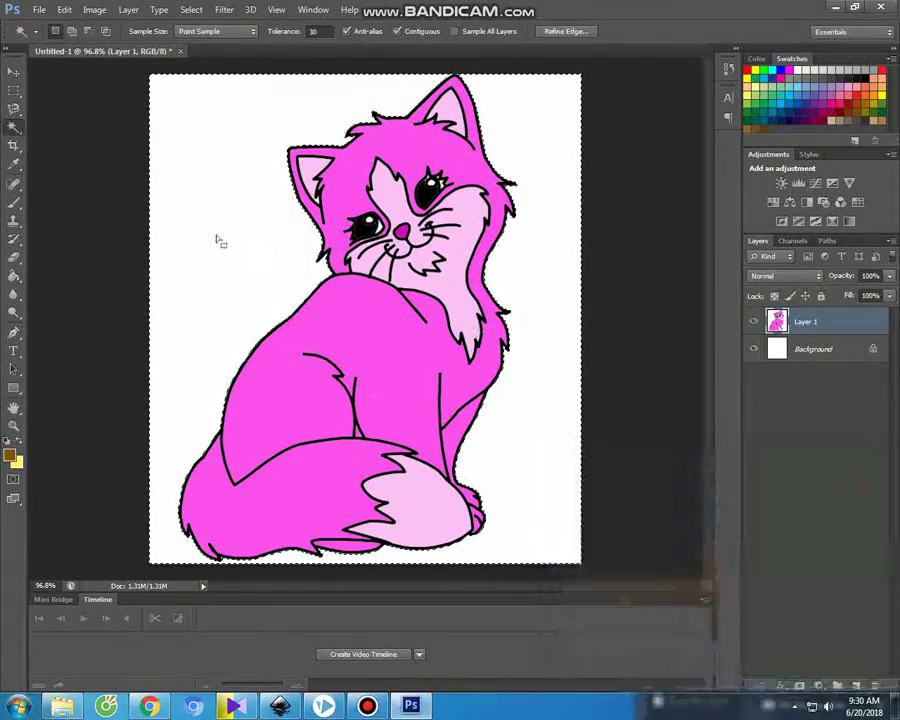
# Brush the whole background brown, covering every side of the cat, then deselect with Ctrl+D.
pyautogui.click(14, 202)
pyautogui.moveTo(165, 98); pyautogui.dragTo(309, 140)
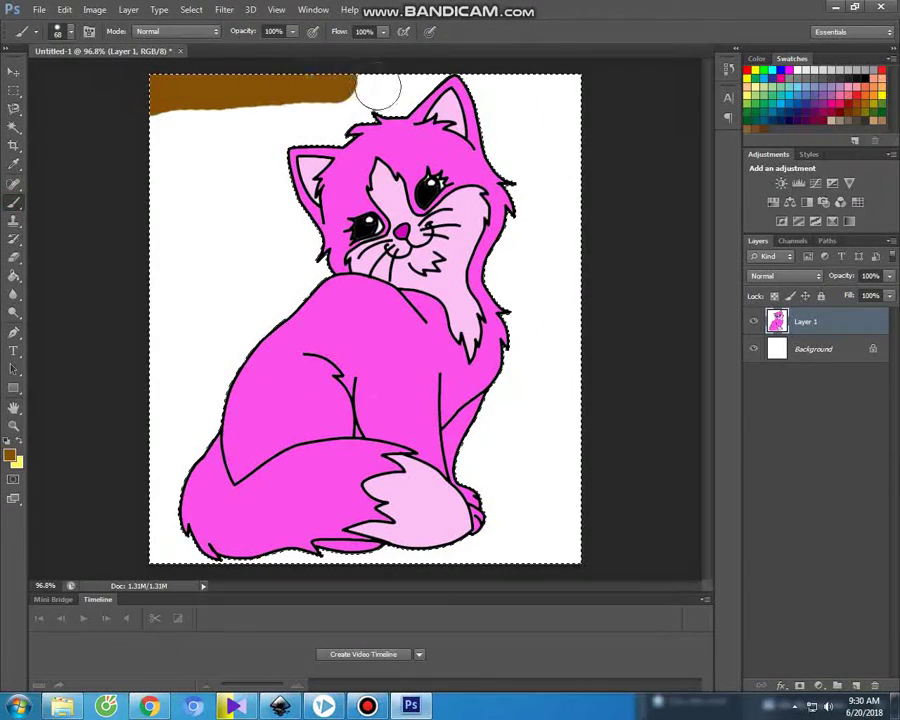
pyautogui.moveTo(285, 145)
pyautogui.mouseDown()
pyautogui.moveTo(201, 124)
pyautogui.moveTo(160, 130)
pyautogui.moveTo(297, 195)
pyautogui.moveTo(308, 268)
pyautogui.moveTo(261, 195)
pyautogui.moveTo(191, 157)
pyautogui.moveTo(160, 185)
pyautogui.moveTo(250, 218)
pyautogui.moveTo(270, 300)
pyautogui.mouseUp()
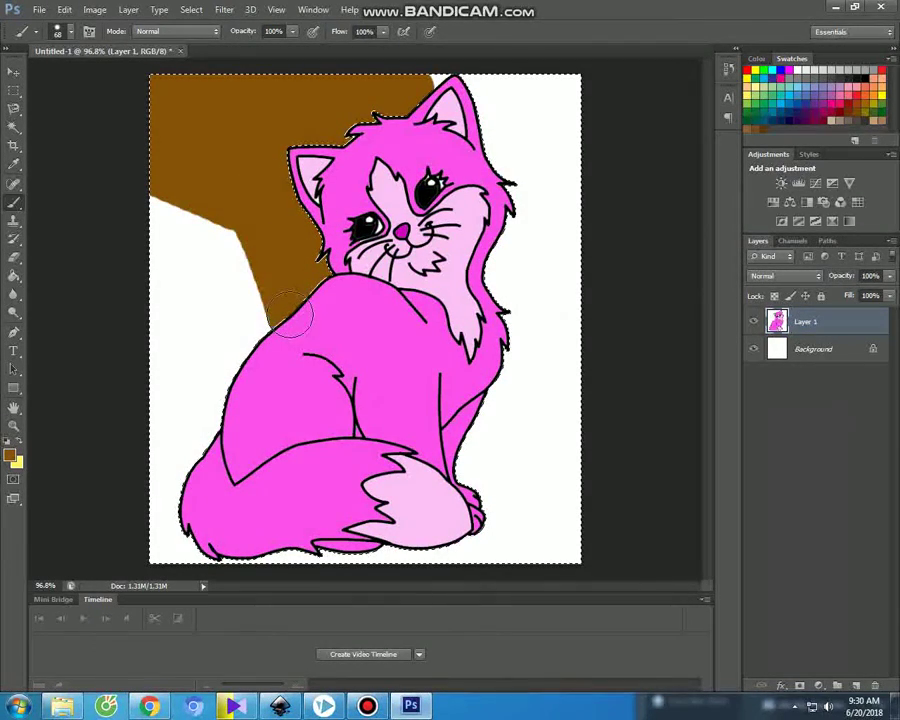
pyautogui.moveTo(230, 344)
pyautogui.mouseDown()
pyautogui.moveTo(189, 428)
pyautogui.moveTo(217, 392)
pyautogui.moveTo(221, 241)
pyautogui.moveTo(255, 357)
pyautogui.mouseUp()
pyautogui.moveTo(236, 254)
pyautogui.mouseDown()
pyautogui.moveTo(151, 201)
pyautogui.moveTo(175, 340)
pyautogui.moveTo(204, 269)
pyautogui.moveTo(165, 300)
pyautogui.moveTo(160, 340)
pyautogui.moveTo(176, 352)
pyautogui.mouseUp()
pyautogui.moveTo(172, 448)
pyautogui.mouseDown()
pyautogui.moveTo(171, 532)
pyautogui.moveTo(193, 460)
pyautogui.mouseUp()
pyautogui.moveTo(163, 568)
pyautogui.mouseDown()
pyautogui.moveTo(210, 556)
pyautogui.moveTo(362, 552)
pyautogui.moveTo(372, 562)
pyautogui.moveTo(585, 538)
pyautogui.moveTo(496, 526)
pyautogui.moveTo(572, 500)
pyautogui.moveTo(455, 470)
pyautogui.moveTo(597, 452)
pyautogui.moveTo(440, 430)
pyautogui.moveTo(581, 424)
pyautogui.moveTo(488, 416)
pyautogui.moveTo(482, 402)
pyautogui.moveTo(578, 377)
pyautogui.moveTo(516, 356)
pyautogui.moveTo(568, 321)
pyautogui.moveTo(532, 311)
pyautogui.moveTo(537, 293)
pyautogui.mouseUp()
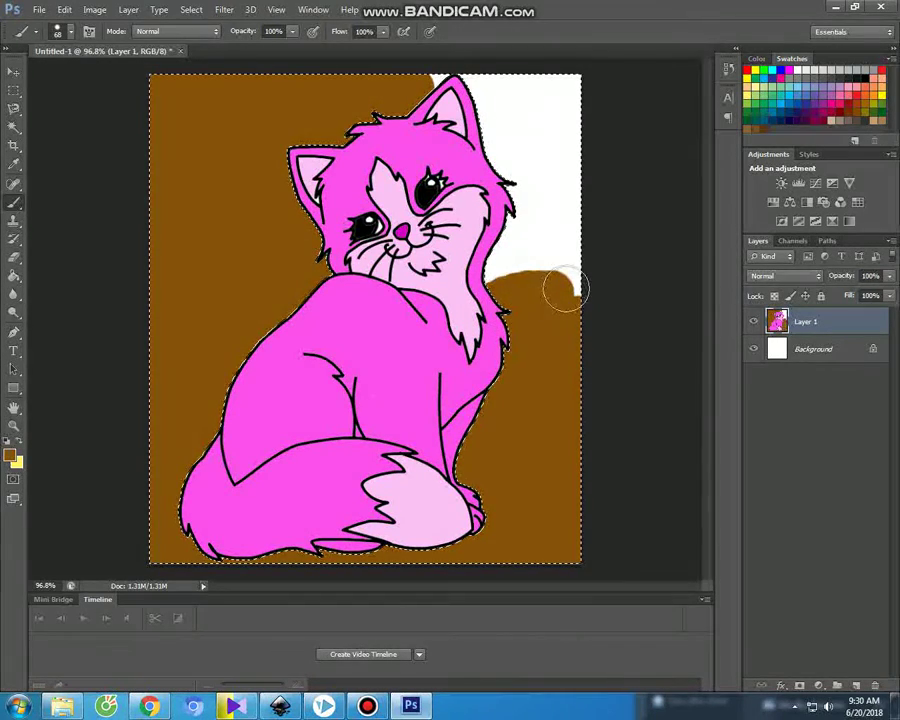
pyautogui.moveTo(486, 80)
pyautogui.mouseDown()
pyautogui.moveTo(558, 82)
pyautogui.moveTo(577, 133)
pyautogui.moveTo(565, 263)
pyautogui.moveTo(571, 297)
pyautogui.moveTo(548, 115)
pyautogui.moveTo(498, 90)
pyautogui.moveTo(505, 230)
pyautogui.moveTo(495, 293)
pyautogui.moveTo(538, 150)
pyautogui.moveTo(526, 112)
pyautogui.mouseUp()
pyautogui.hotkey('ctrl', 'd')
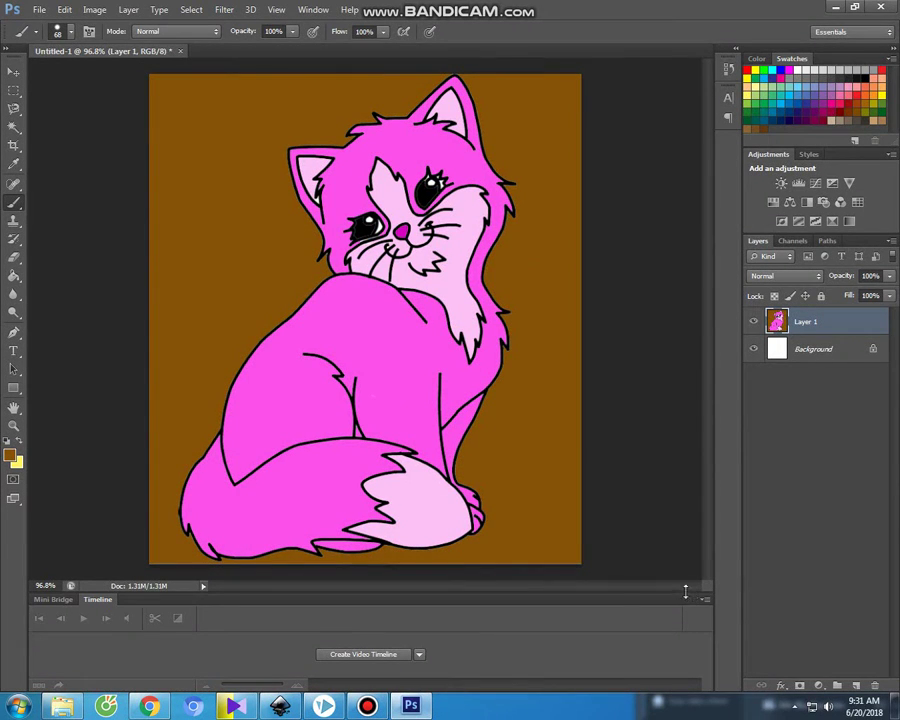
# Play the VideoScribe preview of the one-eyed monster drawing.
pyautogui.click(370, 706)
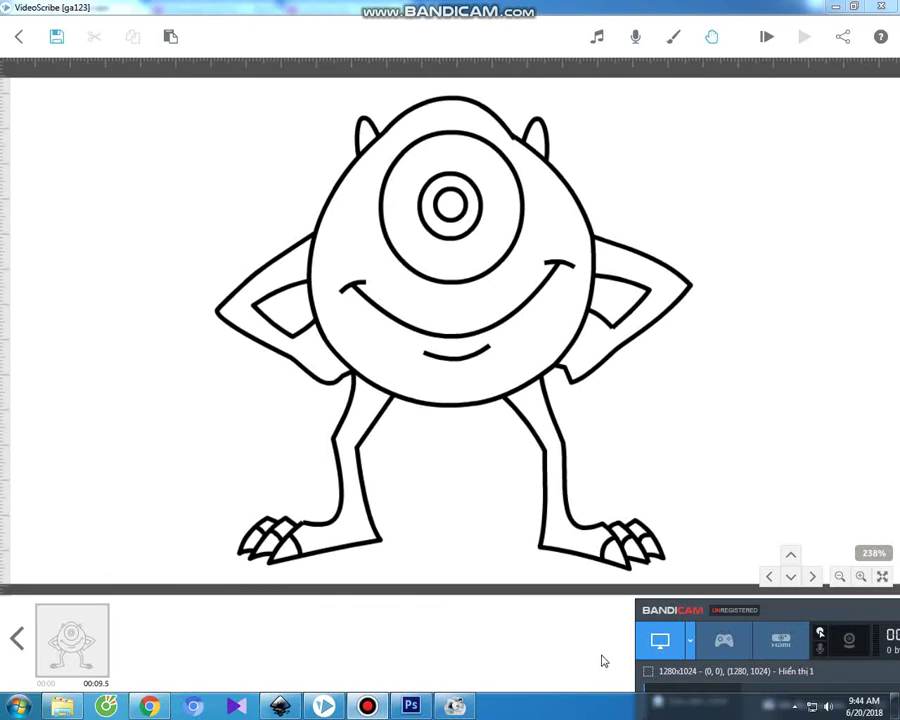
pyautogui.click(765, 38)
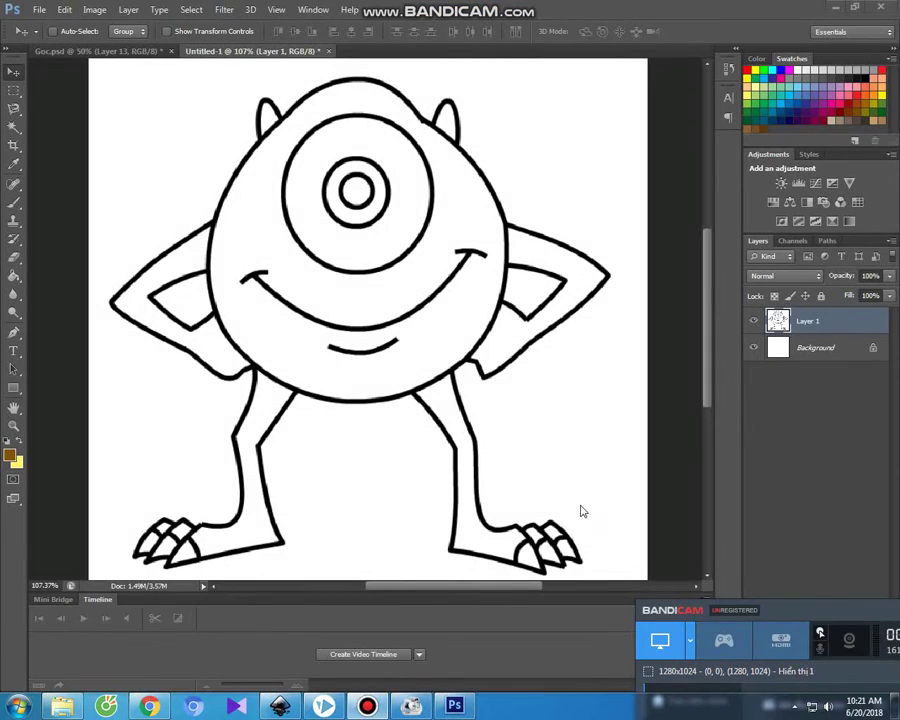
# Set the foreground colour to a bright, saturated green.
pyautogui.click(581, 506)
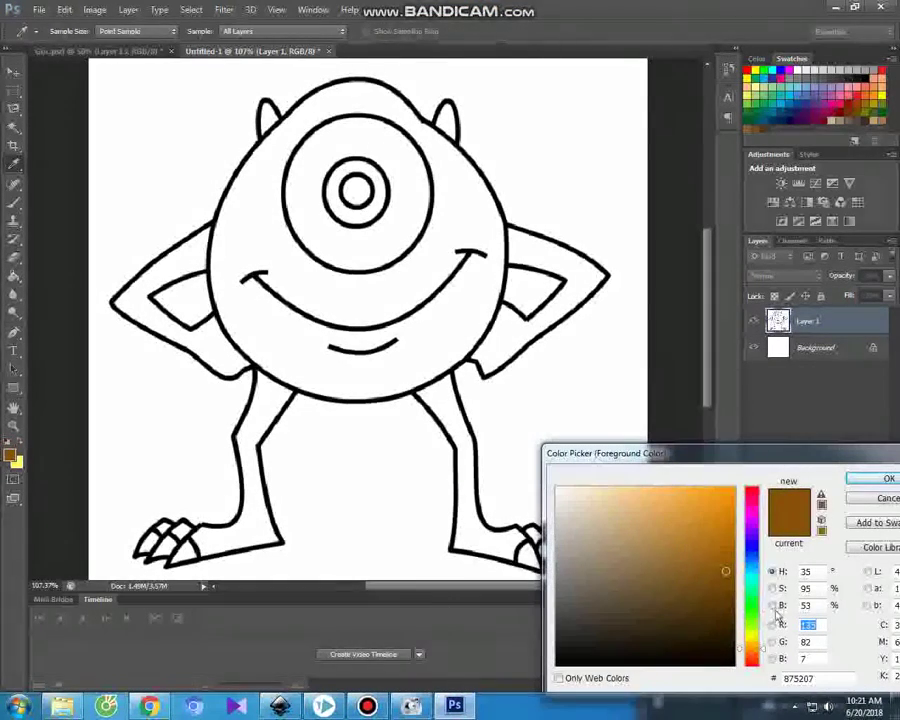
pyautogui.moveTo(755, 622); pyautogui.dragTo(755, 601)
pyautogui.moveTo(722, 520); pyautogui.dragTo(734, 530)
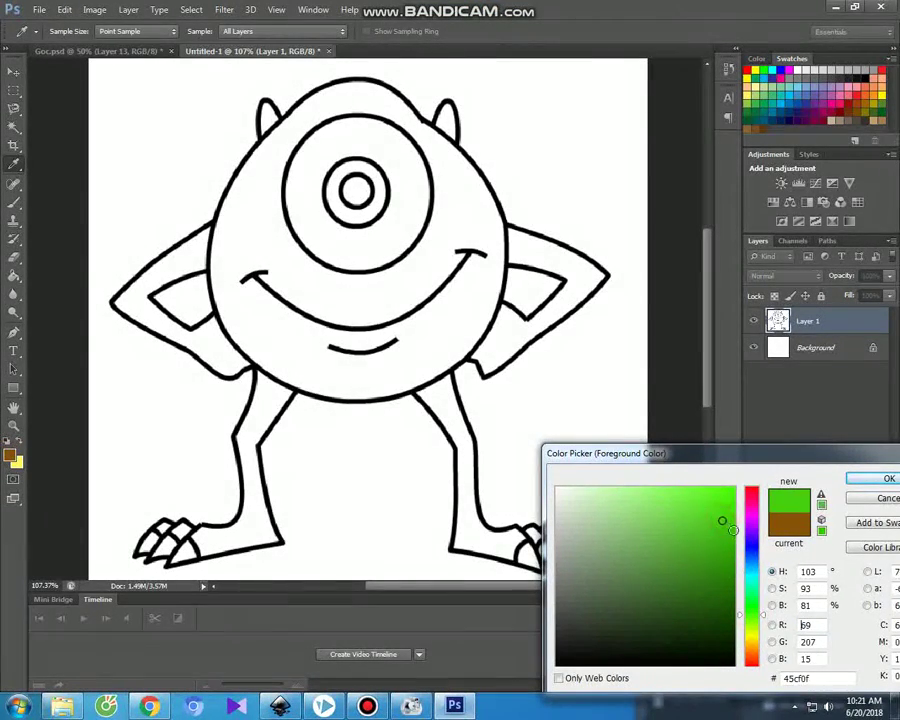
pyautogui.click(862, 481)
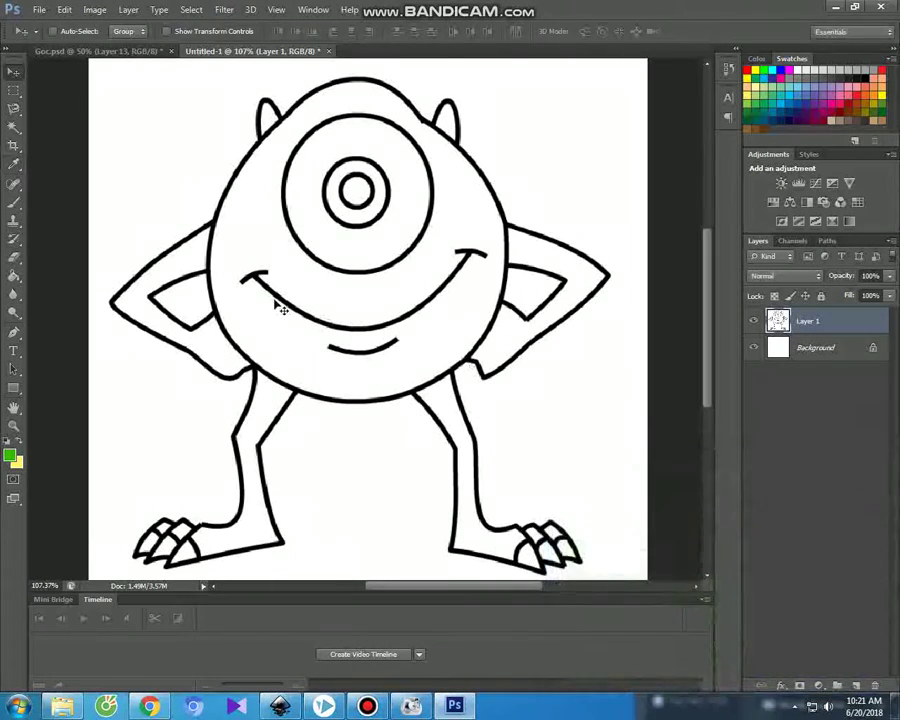
# Magic Wand-select the monster's head, right horn, left leg and both feet.
pyautogui.click(14, 127)
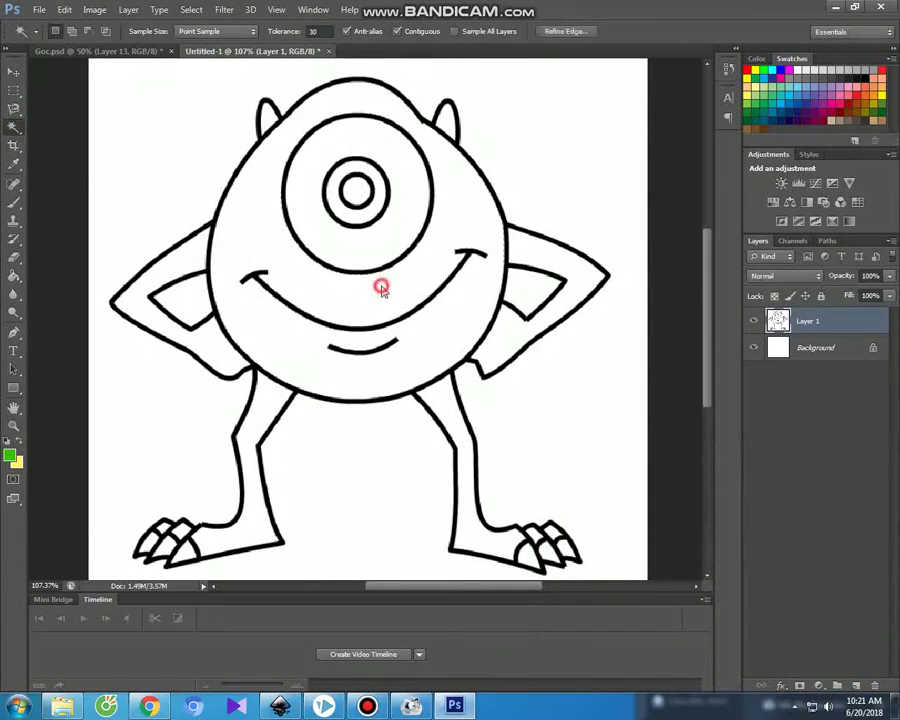
pyautogui.click(365, 212)
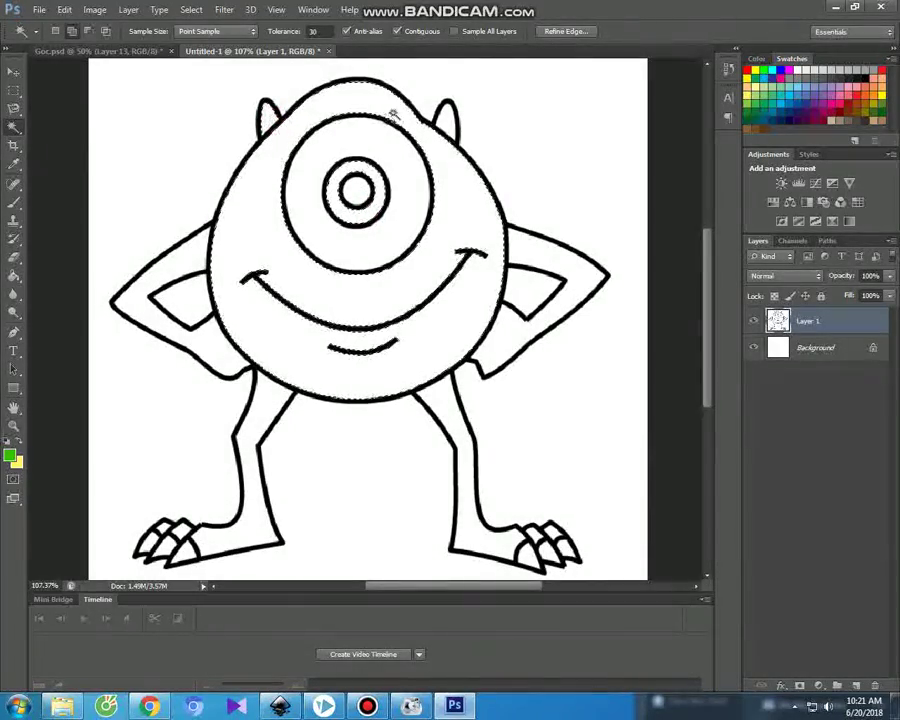
pyautogui.click(441, 120)
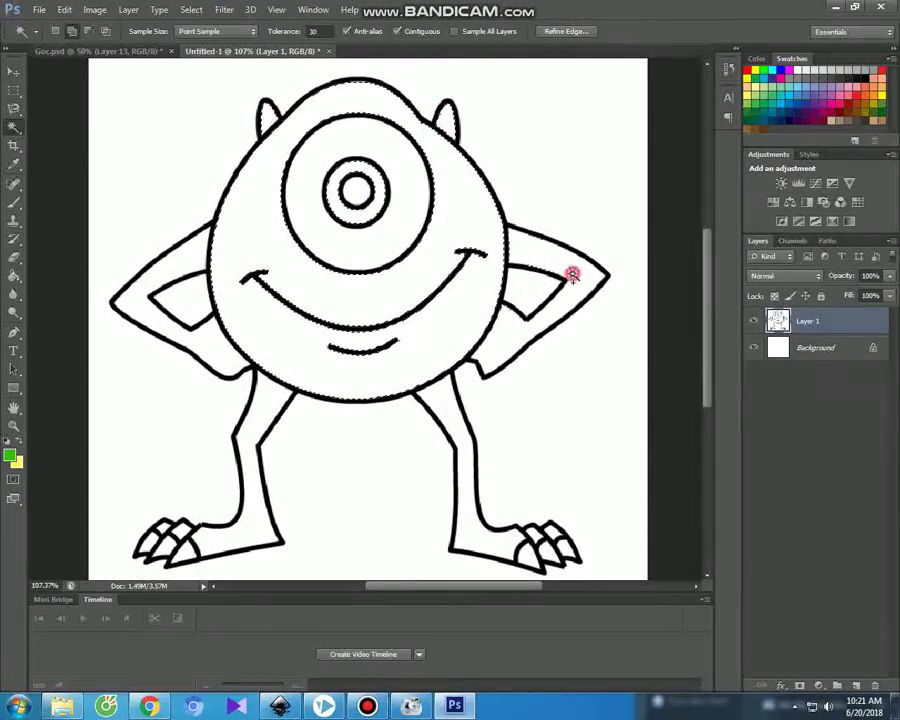
pyautogui.click(247, 452)
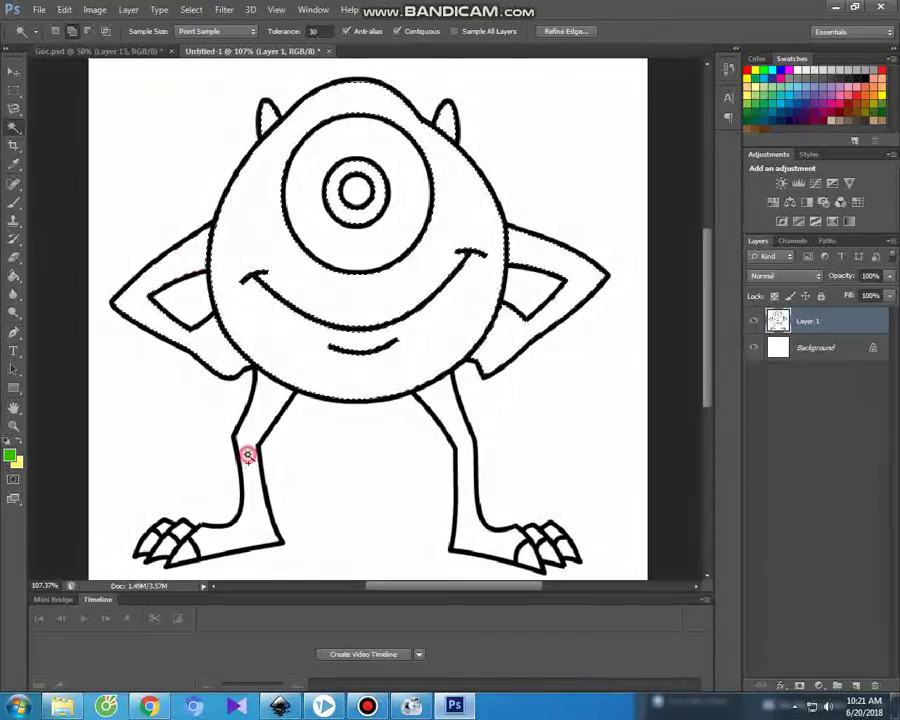
pyautogui.click(176, 531)
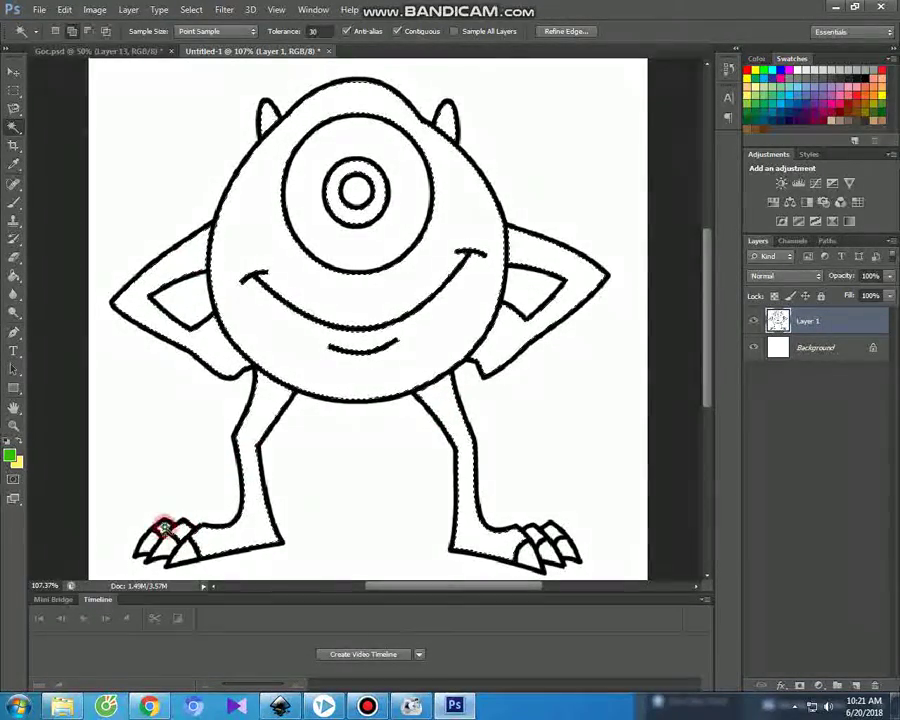
pyautogui.click(538, 528)
pyautogui.click(546, 532)
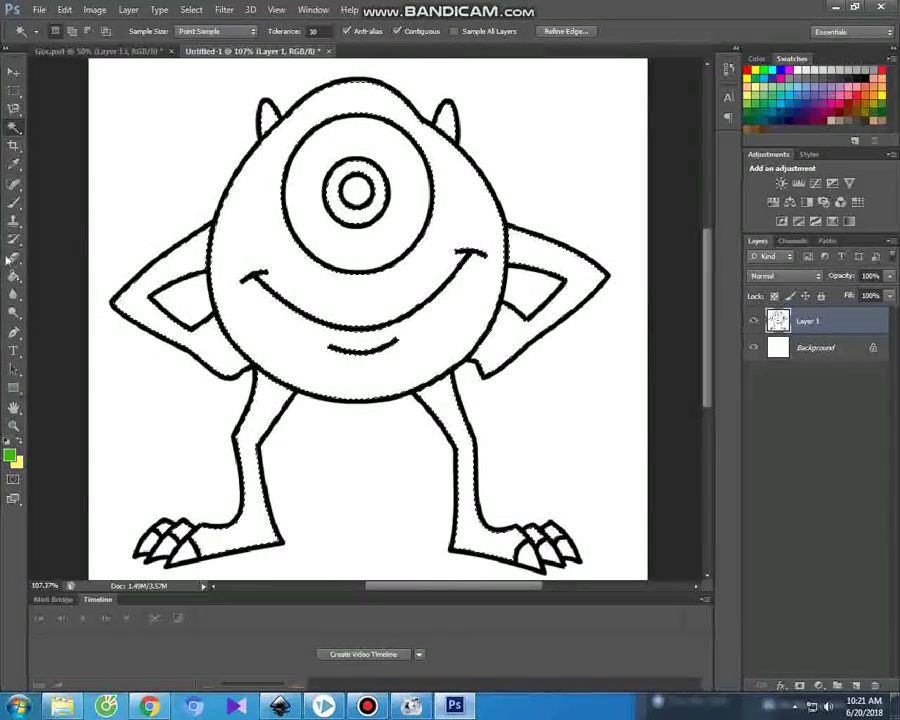
pyautogui.click(14, 203)
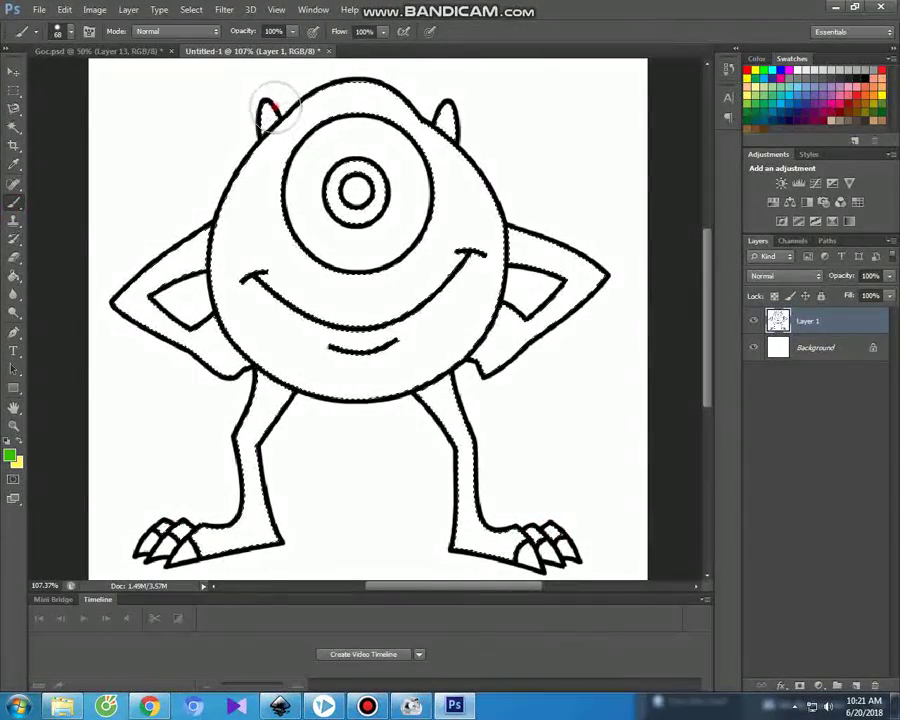
# Brush green over the monster's head, arms, right leg and the ring around its pupil.
pyautogui.moveTo(271, 104); pyautogui.dragTo(263, 190)
pyautogui.moveTo(433, 120)
pyautogui.mouseDown()
pyautogui.moveTo(497, 250)
pyautogui.moveTo(593, 268)
pyautogui.mouseUp()
pyautogui.moveTo(546, 300); pyautogui.dragTo(491, 368)
pyautogui.moveTo(502, 305)
pyautogui.mouseDown()
pyautogui.moveTo(475, 247)
pyautogui.moveTo(428, 252)
pyautogui.moveTo(360, 290)
pyautogui.moveTo(304, 240)
pyautogui.moveTo(275, 190)
pyautogui.moveTo(245, 285)
pyautogui.moveTo(225, 250)
pyautogui.moveTo(420, 300)
pyautogui.moveTo(474, 250)
pyautogui.moveTo(300, 320)
pyautogui.moveTo(230, 290)
pyautogui.moveTo(220, 260)
pyautogui.moveTo(240, 326)
pyautogui.moveTo(327, 367)
pyautogui.moveTo(412, 362)
pyautogui.moveTo(458, 317)
pyautogui.mouseUp()
pyautogui.moveTo(240, 322)
pyautogui.mouseDown()
pyautogui.moveTo(195, 335)
pyautogui.moveTo(150, 300)
pyautogui.moveTo(130, 310)
pyautogui.moveTo(257, 350)
pyautogui.moveTo(245, 378)
pyautogui.moveTo(262, 420)
pyautogui.moveTo(261, 524)
pyautogui.moveTo(171, 512)
pyautogui.mouseUp()
pyautogui.moveTo(392, 405)
pyautogui.mouseDown()
pyautogui.moveTo(428, 370)
pyautogui.moveTo(467, 528)
pyautogui.mouseUp()
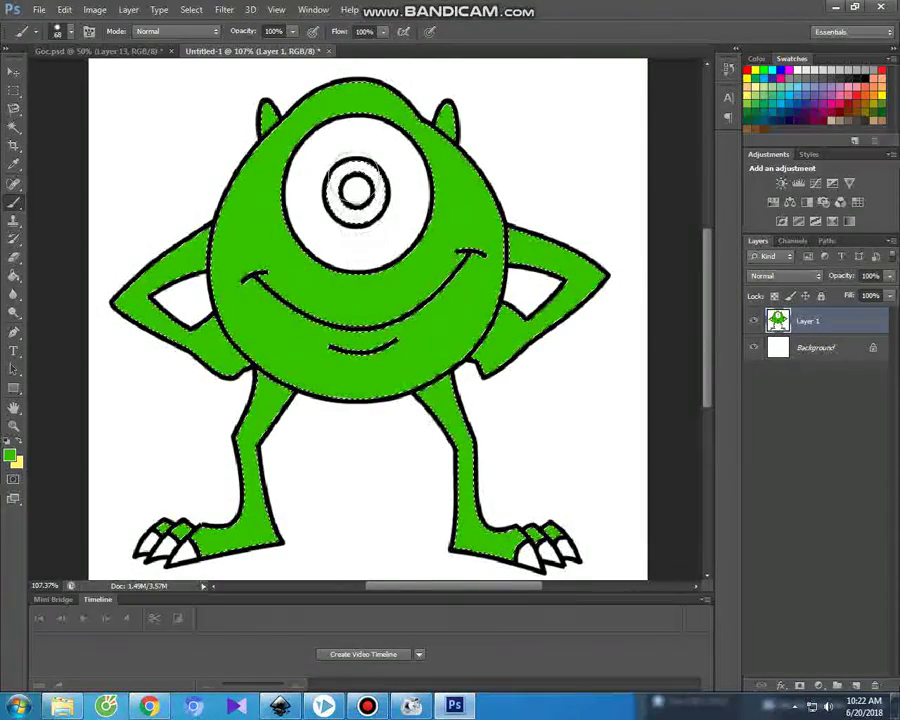
pyautogui.moveTo(352, 160); pyautogui.dragTo(362, 212)
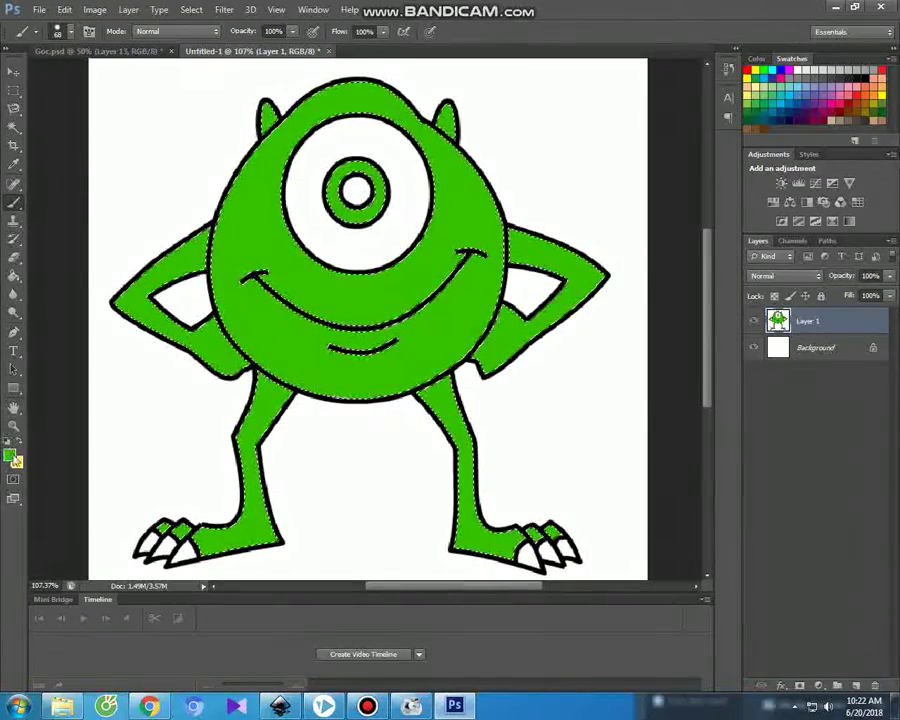
# Set the foreground to bright yellow and paint the monster's eye white yellow.
pyautogui.click(13, 457)
pyautogui.click(756, 636)
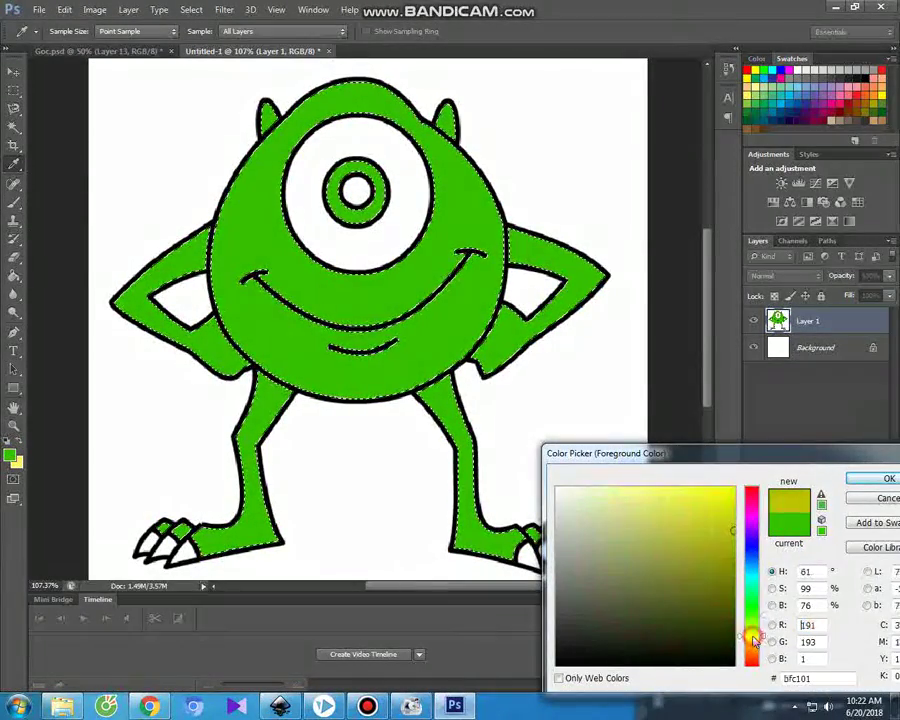
pyautogui.click(733, 489)
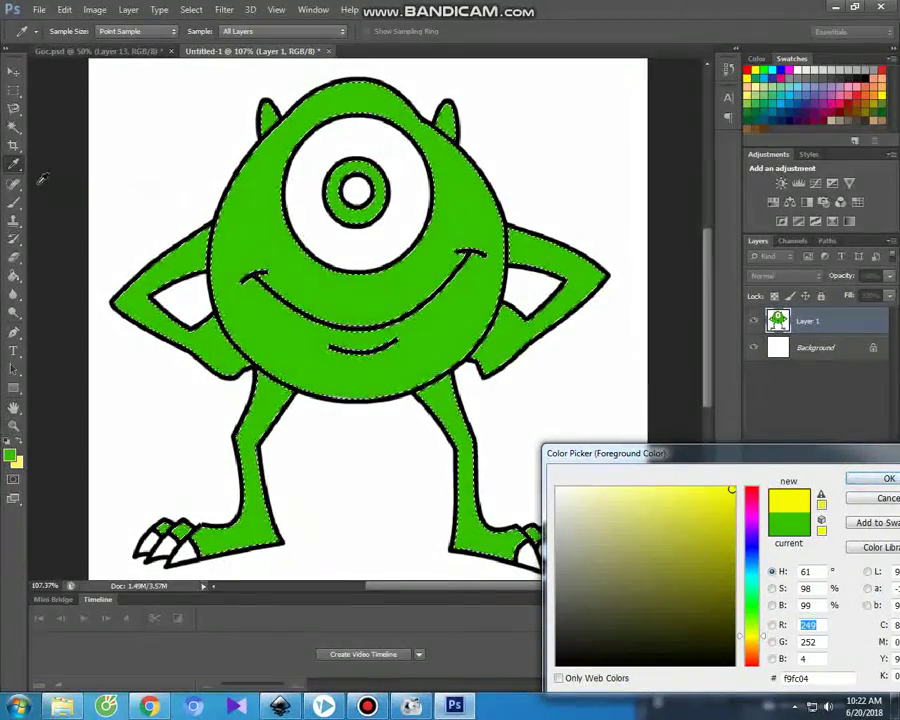
pyautogui.click(880, 478)
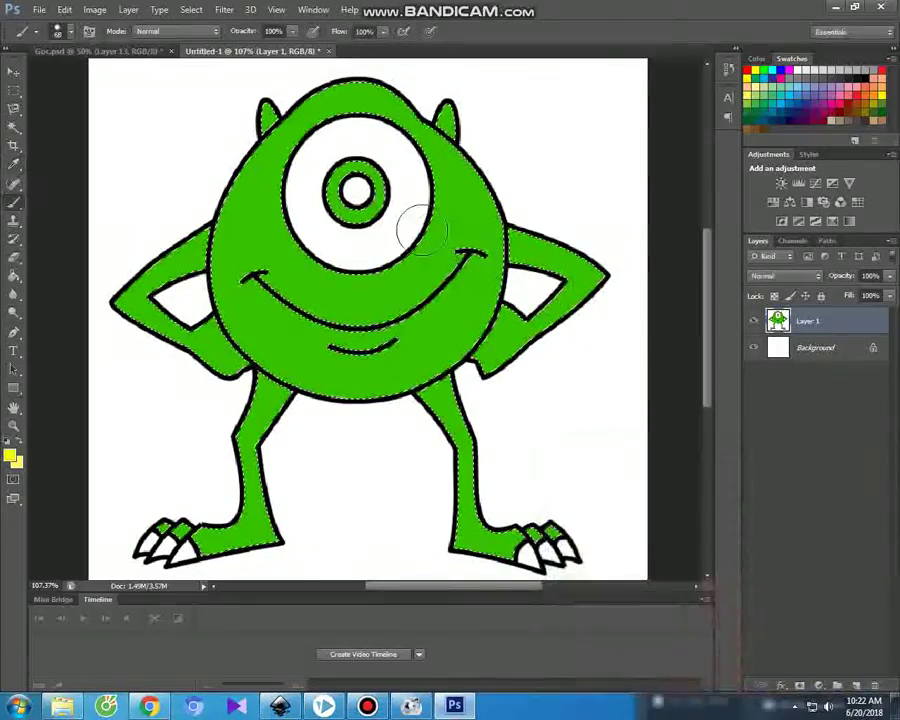
pyautogui.click(14, 127)
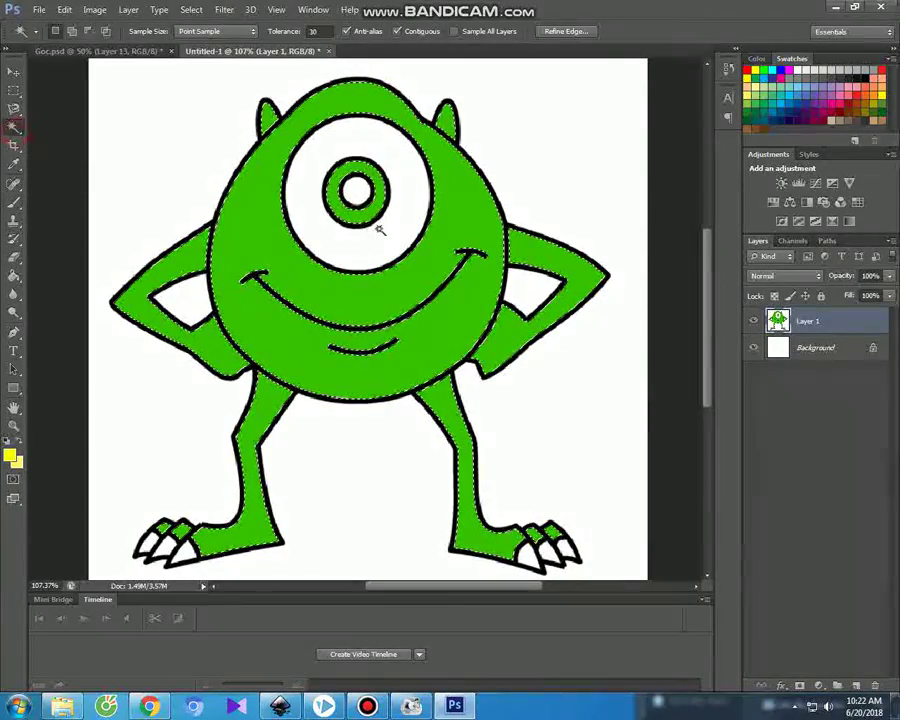
pyautogui.click(12, 203)
pyautogui.moveTo(306, 158)
pyautogui.mouseDown()
pyautogui.moveTo(311, 191)
pyautogui.moveTo(347, 241)
pyautogui.moveTo(396, 221)
pyautogui.moveTo(410, 172)
pyautogui.moveTo(345, 138)
pyautogui.mouseUp()
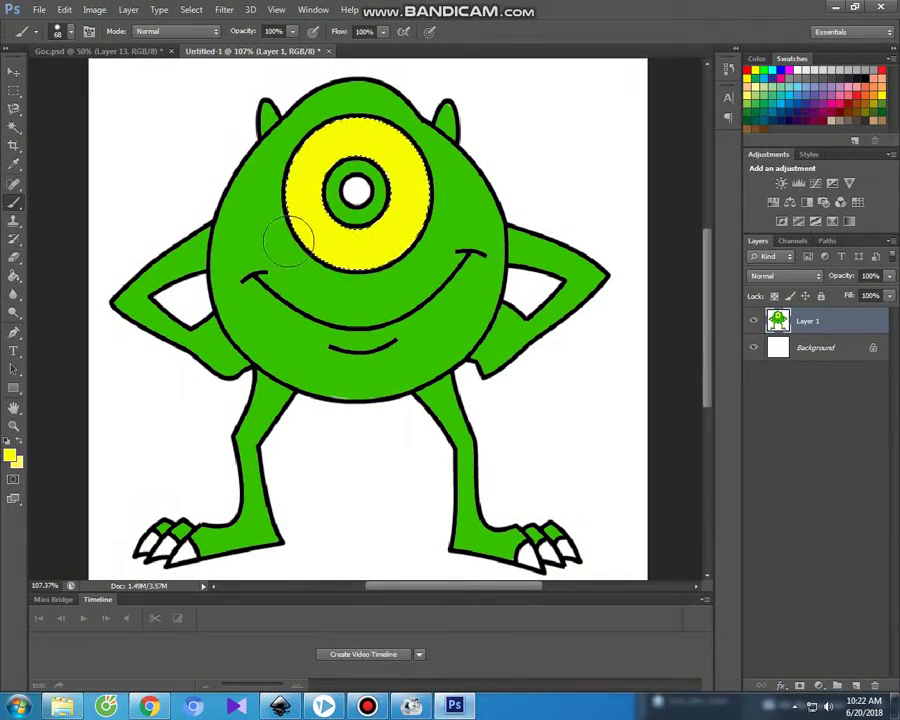
# Set the foreground to black and paint the claws on both feet black.
pyautogui.click(10, 456)
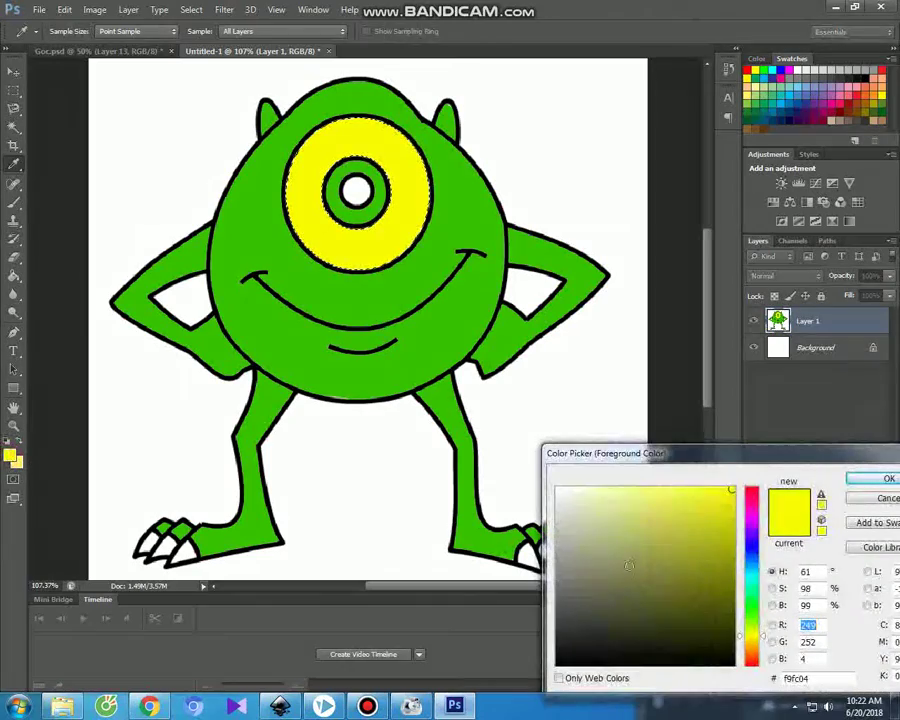
pyautogui.click(557, 664)
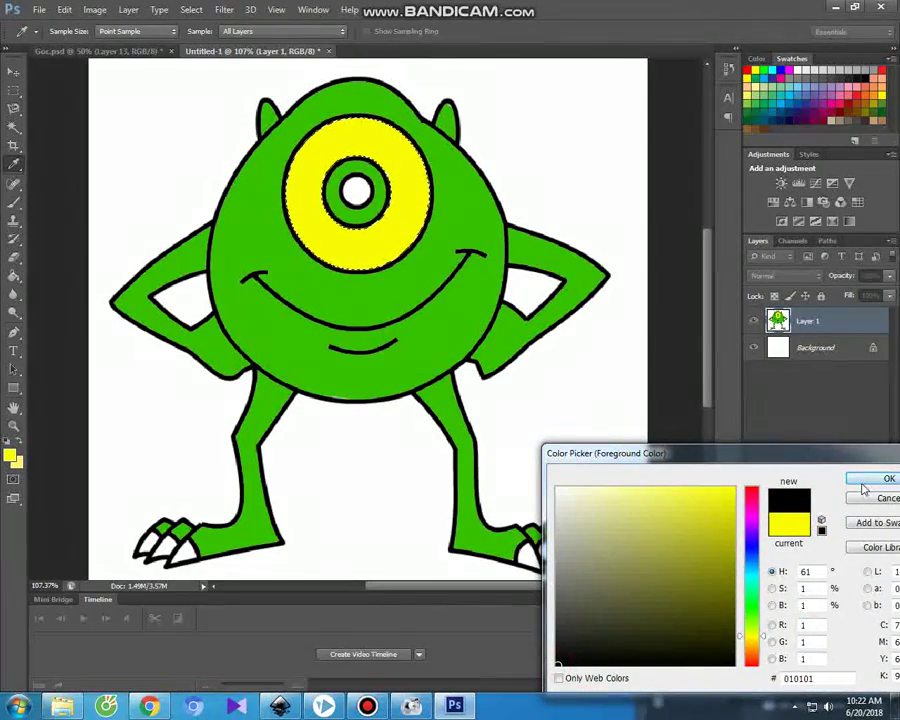
pyautogui.click(865, 487)
pyautogui.click(14, 127)
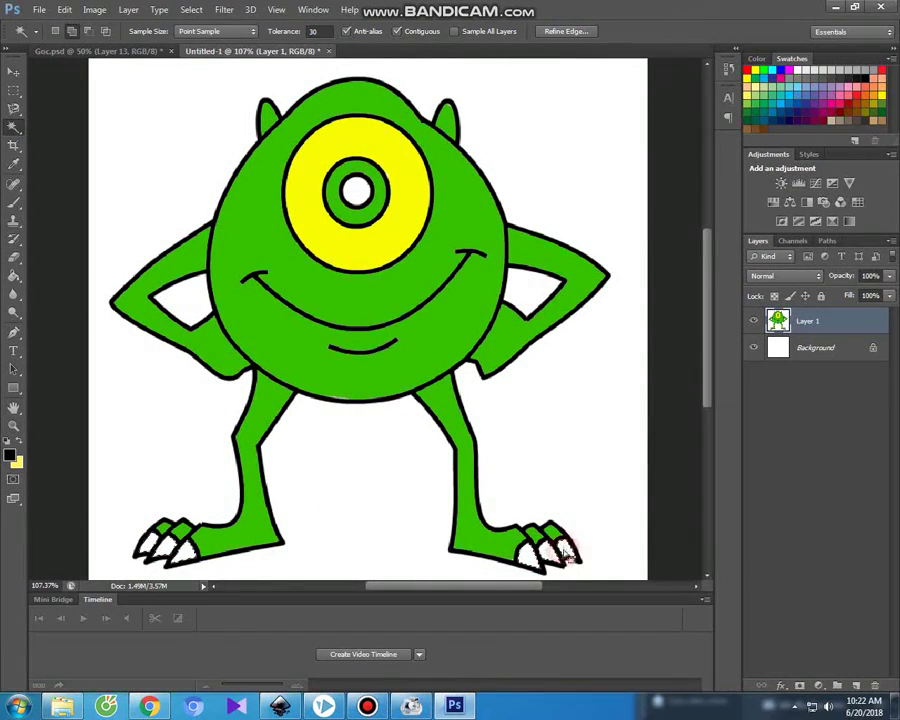
pyautogui.click(13, 203)
pyautogui.moveTo(120, 526); pyautogui.dragTo(222, 560)
pyautogui.moveTo(566, 526); pyautogui.dragTo(517, 563)
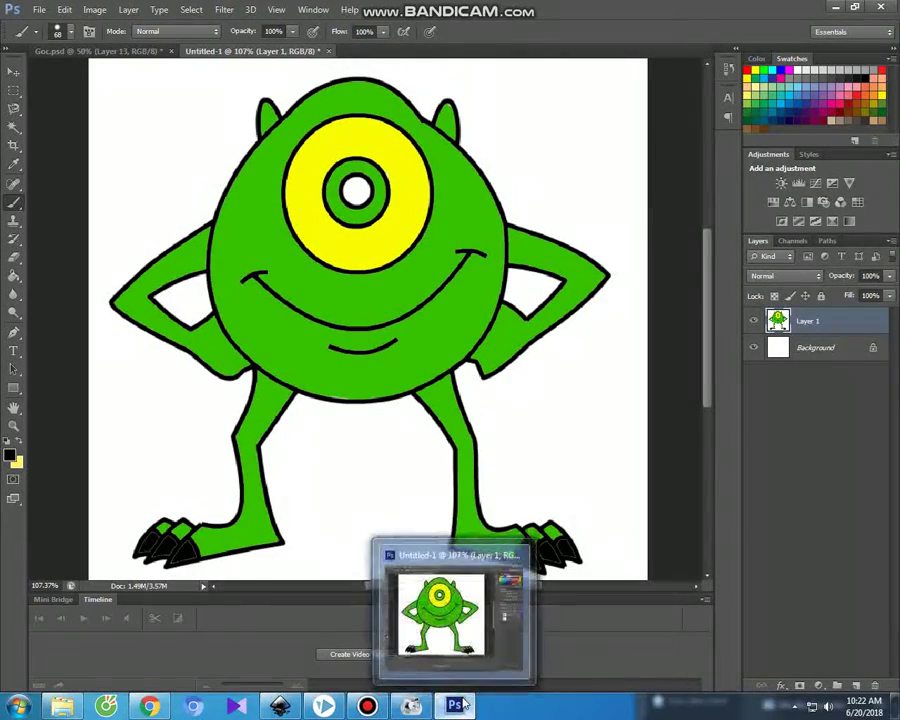
pyautogui.click(376, 708)
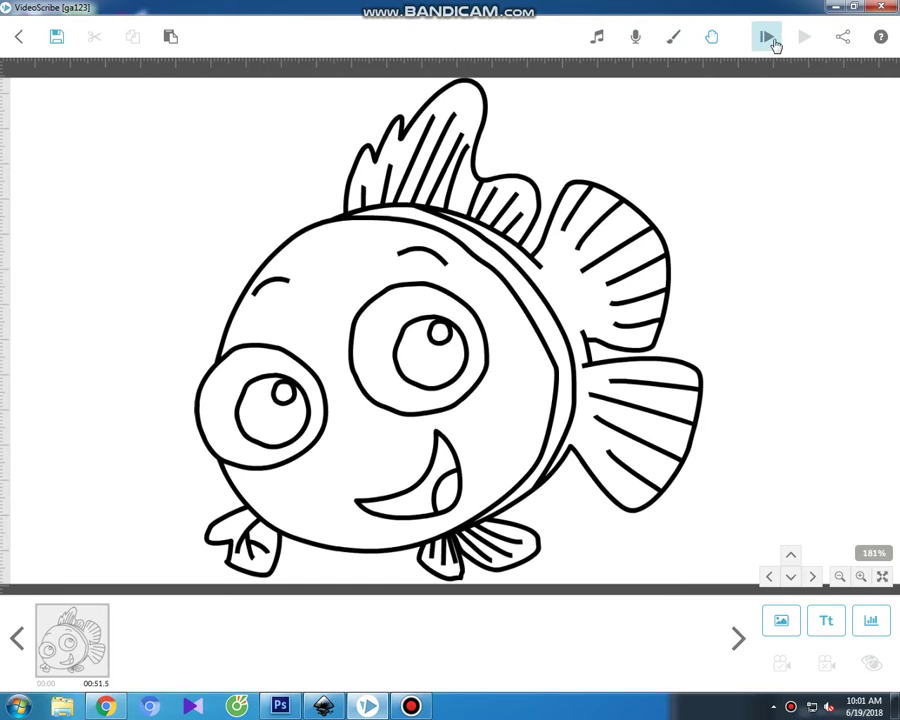
# Play the fish drawing animation preview in VideoScribe, then close it.
pyautogui.click(769, 38)
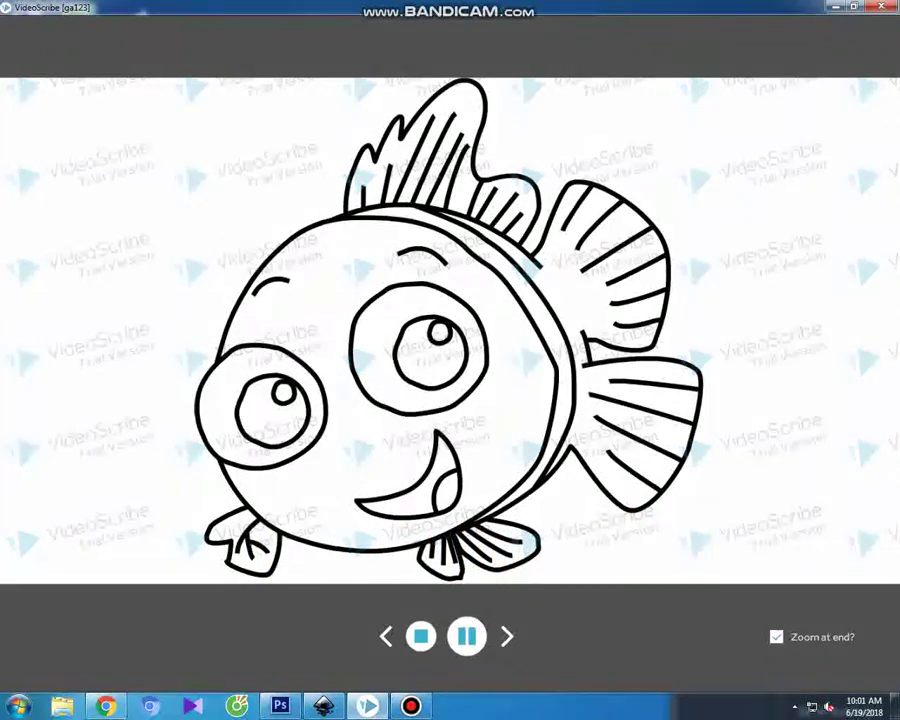
pyautogui.click(411, 706)
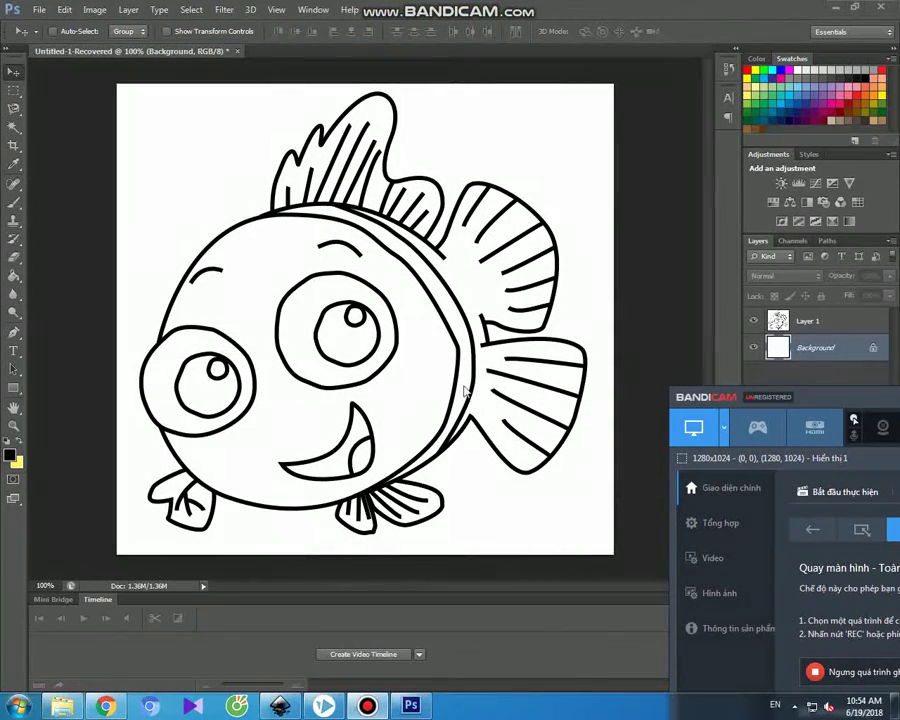
# Magic Wand-select the large eye's pupil on Layer 1 and paint it solid black.
pyautogui.click(14, 94)
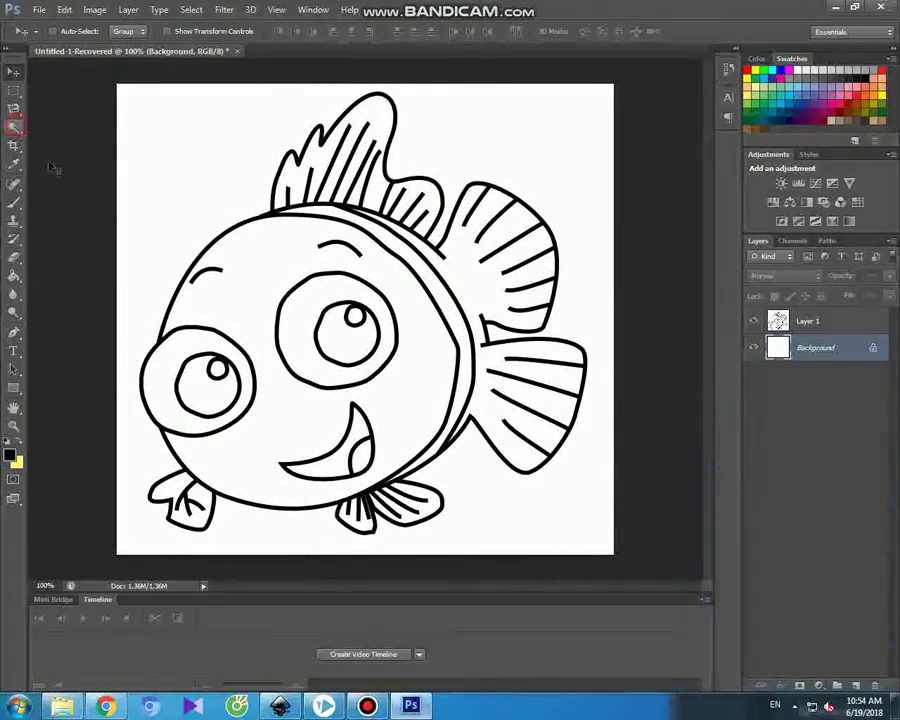
pyautogui.click(328, 331)
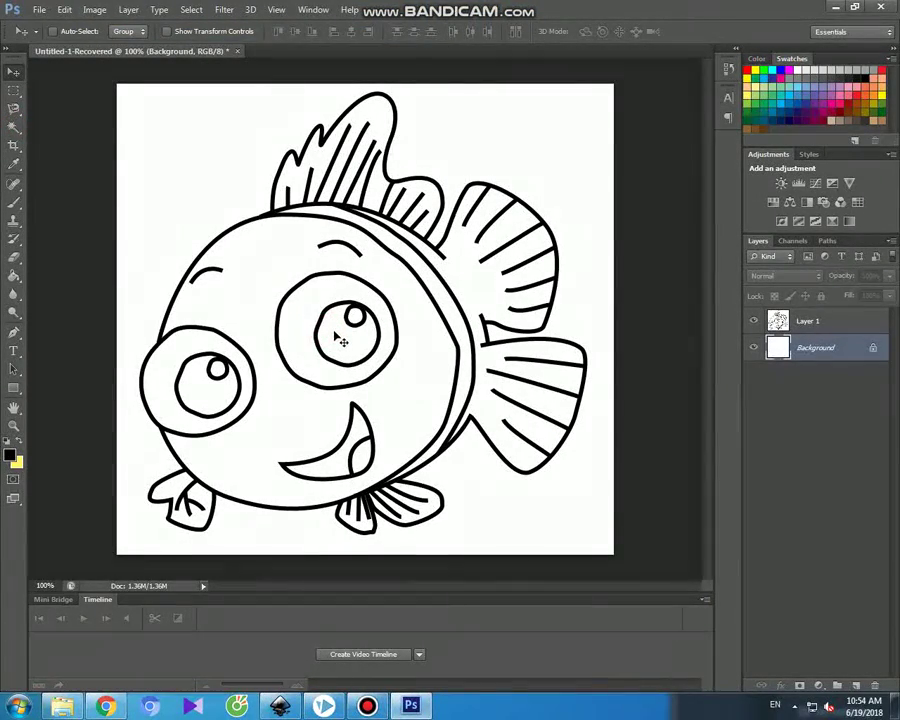
pyautogui.click(14, 127)
pyautogui.click(343, 347)
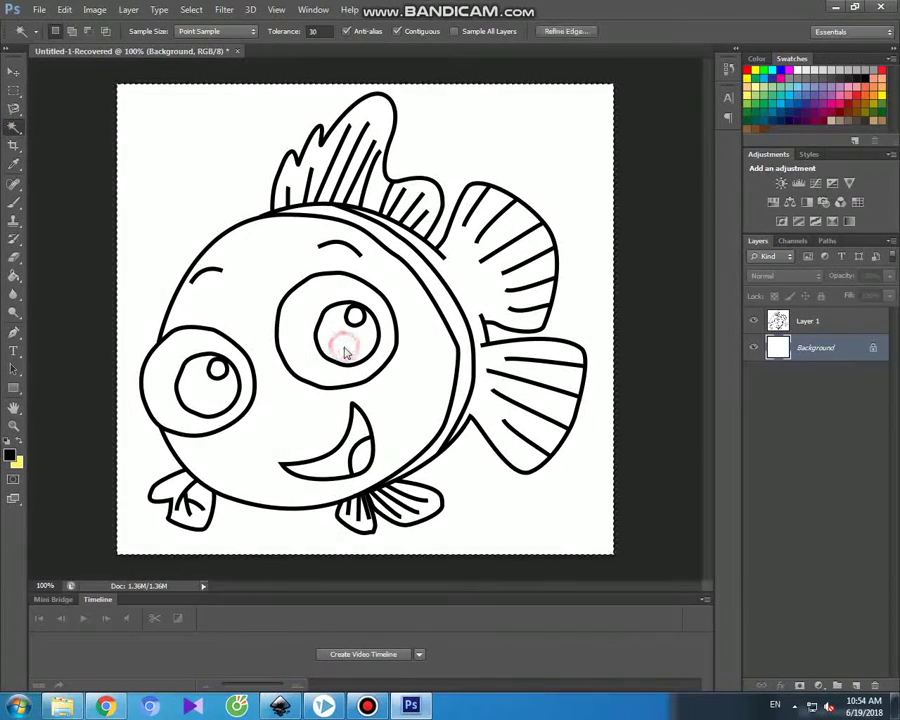
pyautogui.click(805, 322)
pyautogui.click(340, 342)
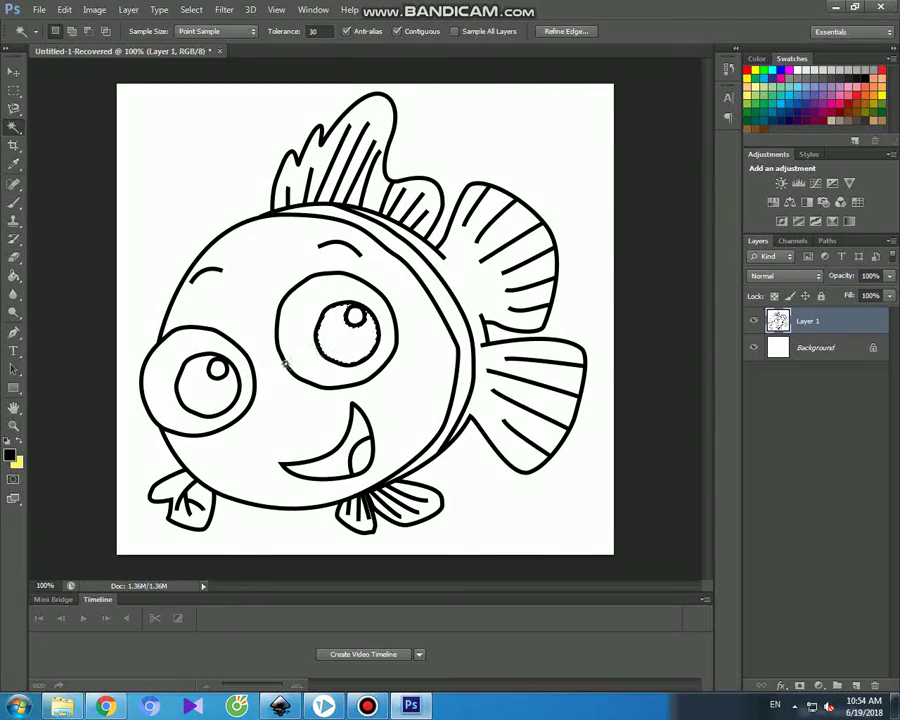
pyautogui.click(15, 201)
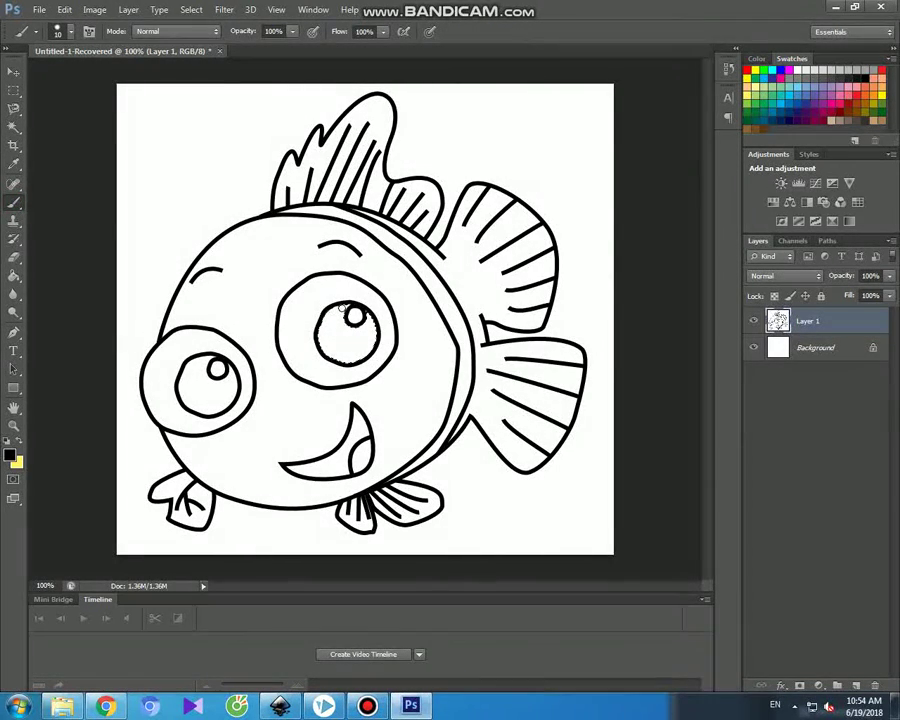
pyautogui.click(340, 308)
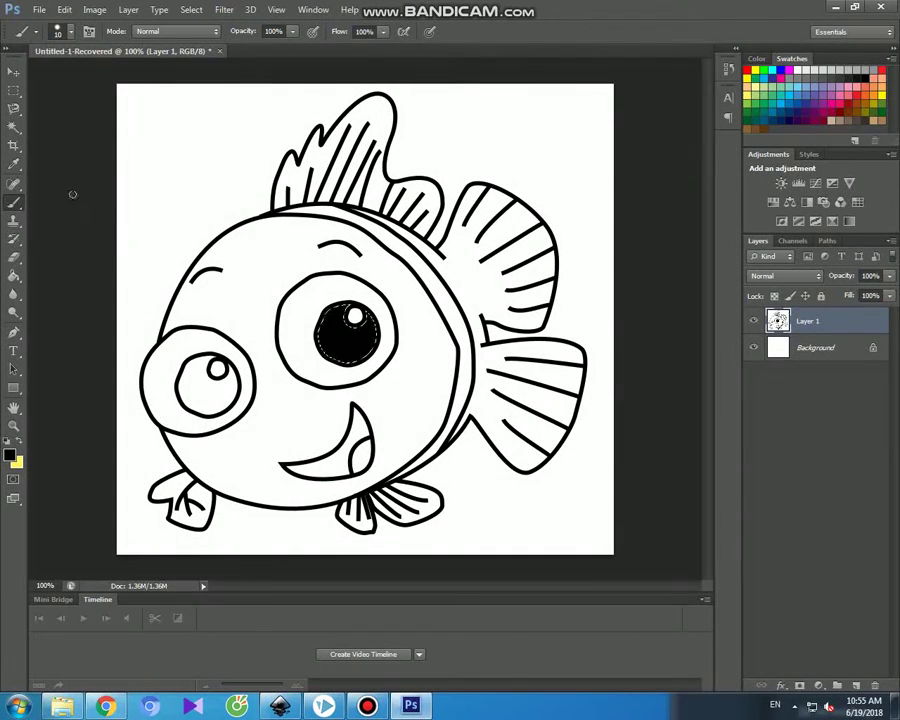
pyautogui.press('w')
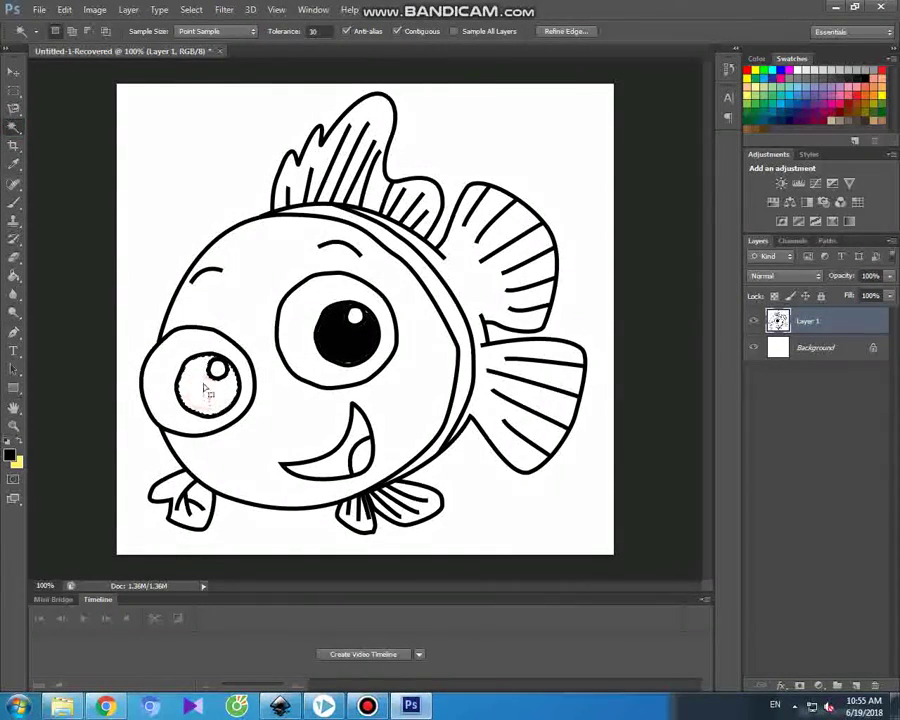
# Paint the small left eye's pupil solid black, covering the leftover white at its bottom.
pyautogui.click(14, 200)
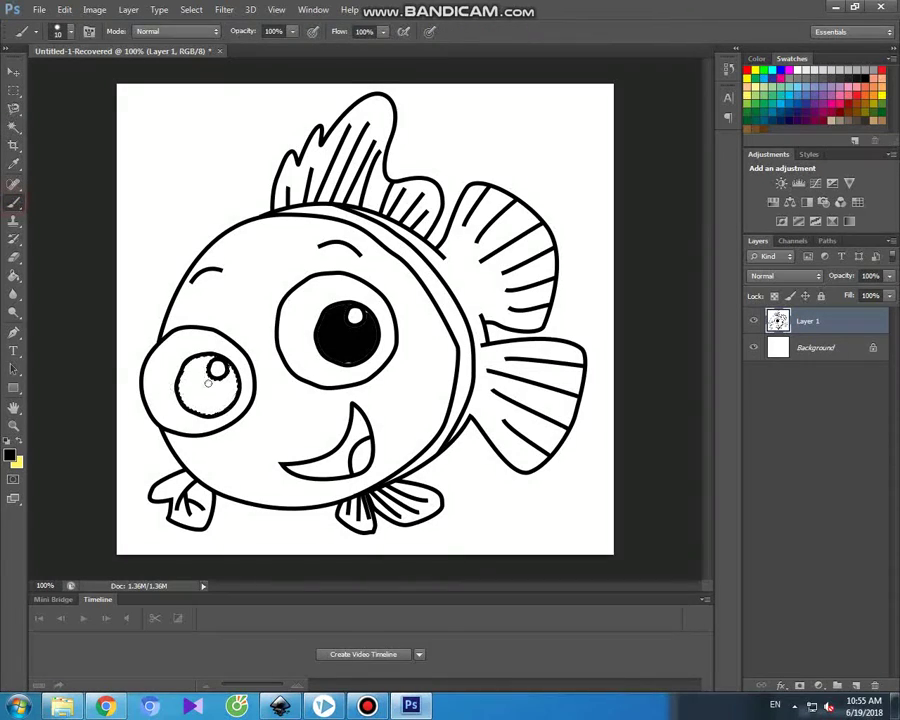
pyautogui.moveTo(208, 358)
pyautogui.mouseDown()
pyautogui.moveTo(180, 372)
pyautogui.moveTo(222, 386)
pyautogui.mouseUp()
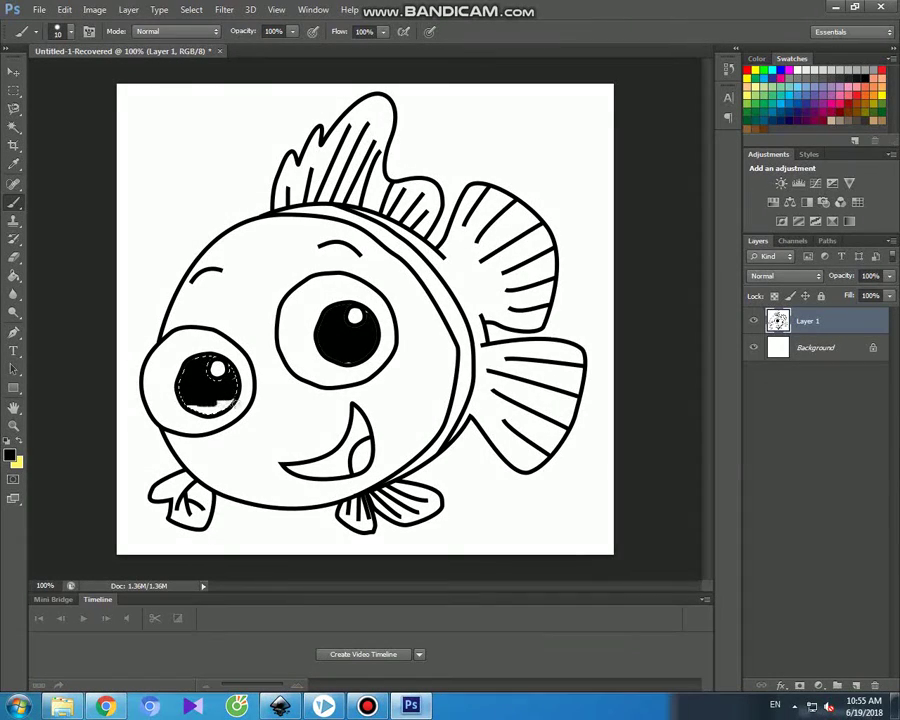
pyautogui.moveTo(210, 406); pyautogui.dragTo(190, 408)
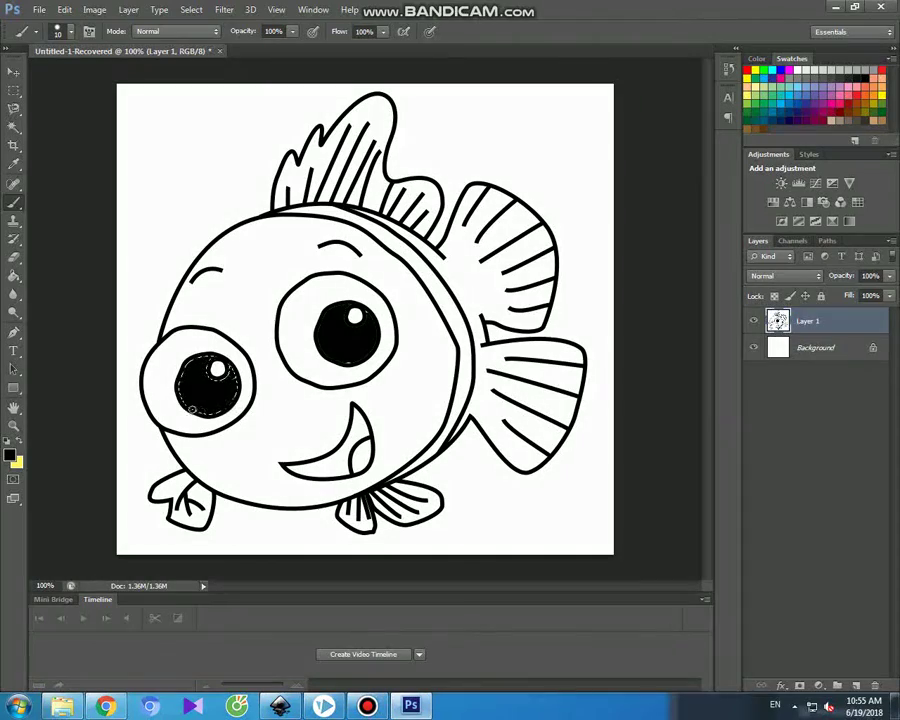
pyautogui.click(367, 706)
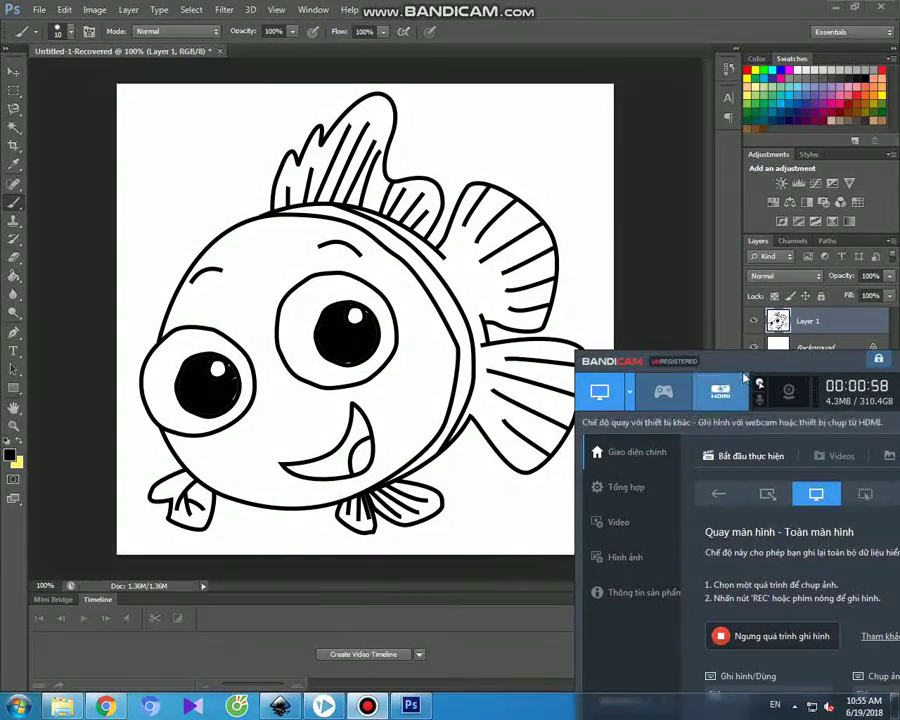
pyautogui.moveTo(712, 366)
pyautogui.mouseDown()
pyautogui.moveTo(778, 334)
pyautogui.moveTo(716, 280)
pyautogui.moveTo(608, 271)
pyautogui.mouseUp()
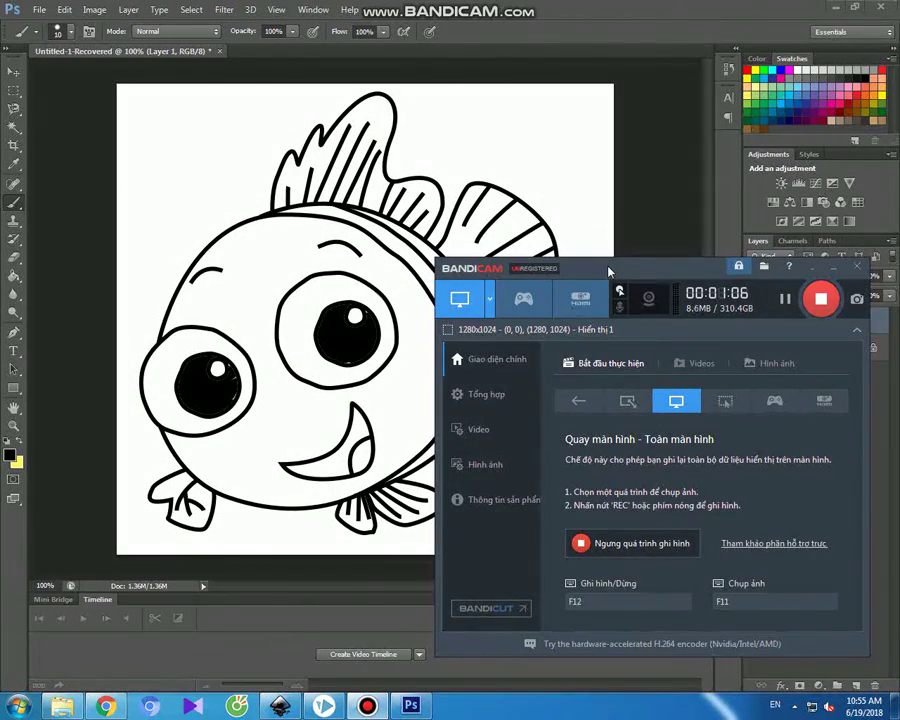
pyautogui.moveTo(608, 271); pyautogui.dragTo(608, 268)
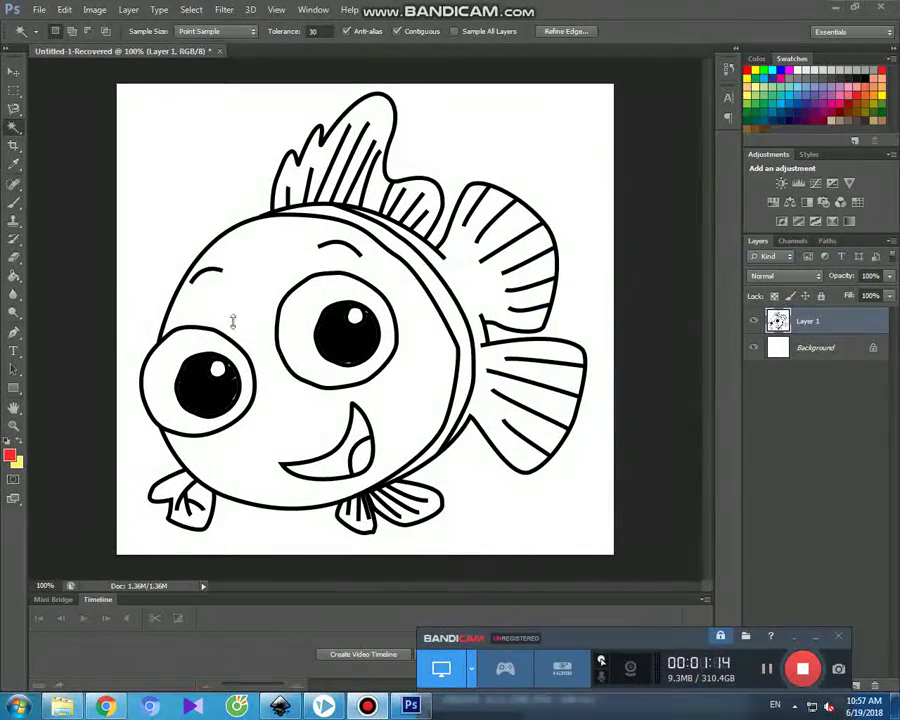
# Enlarge the brush to about 62 px and paint the whole round body red around eyes and mouth.
pyautogui.click(14, 203)
pyautogui.click(52, 31)
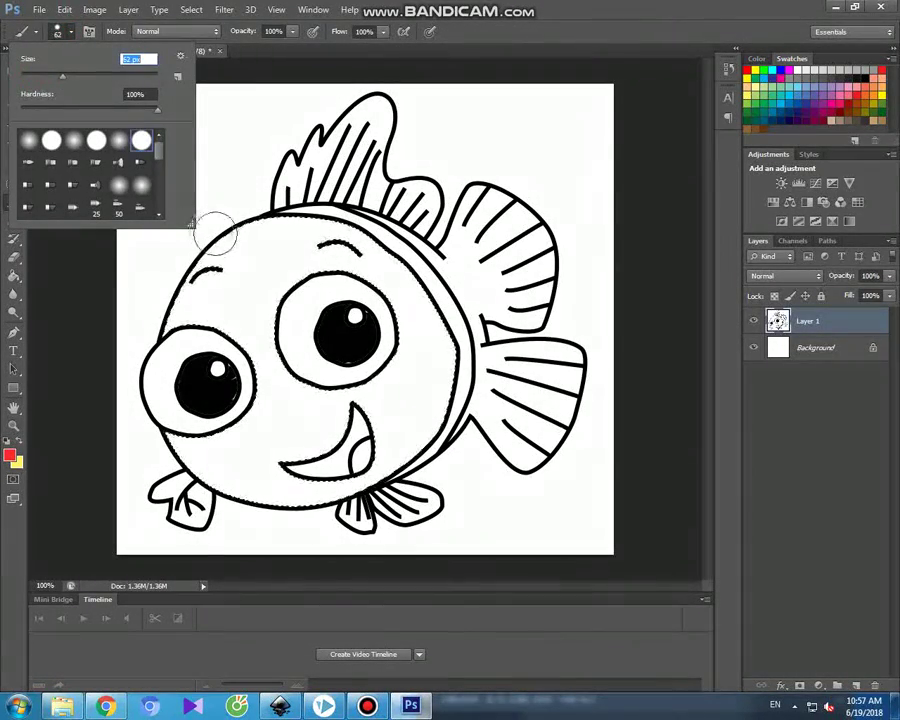
pyautogui.click(245, 195)
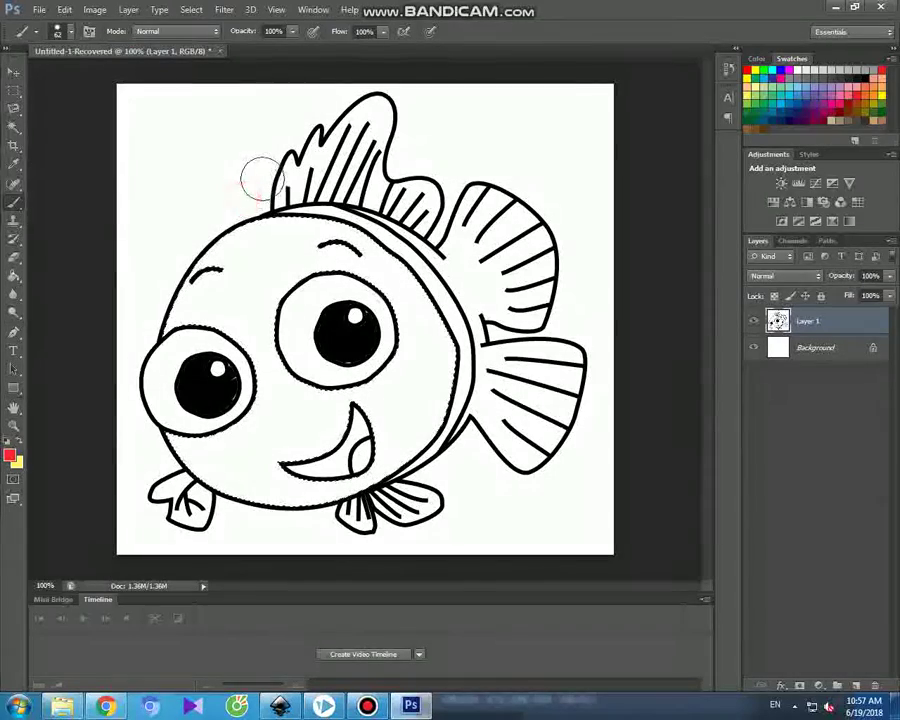
pyautogui.moveTo(285, 225); pyautogui.dragTo(205, 263)
pyautogui.moveTo(280, 233)
pyautogui.mouseDown()
pyautogui.moveTo(345, 237)
pyautogui.moveTo(178, 293)
pyautogui.moveTo(255, 301)
pyautogui.moveTo(237, 311)
pyautogui.mouseUp()
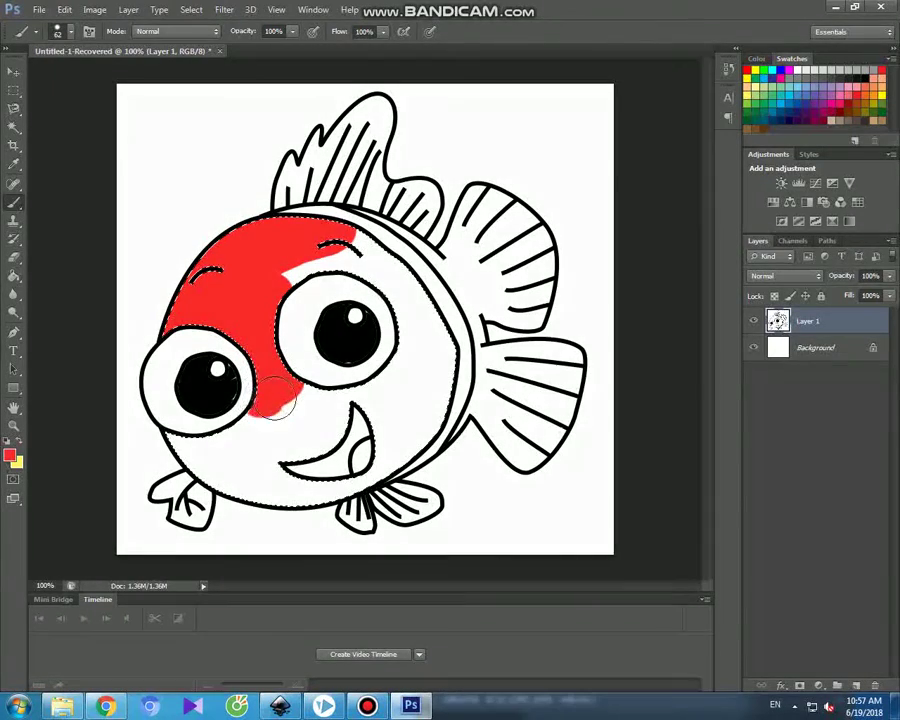
pyautogui.moveTo(256, 413)
pyautogui.mouseDown()
pyautogui.moveTo(186, 448)
pyautogui.moveTo(285, 462)
pyautogui.moveTo(215, 478)
pyautogui.moveTo(340, 475)
pyautogui.moveTo(411, 450)
pyautogui.moveTo(448, 380)
pyautogui.moveTo(398, 275)
pyautogui.moveTo(352, 251)
pyautogui.moveTo(270, 266)
pyautogui.mouseUp()
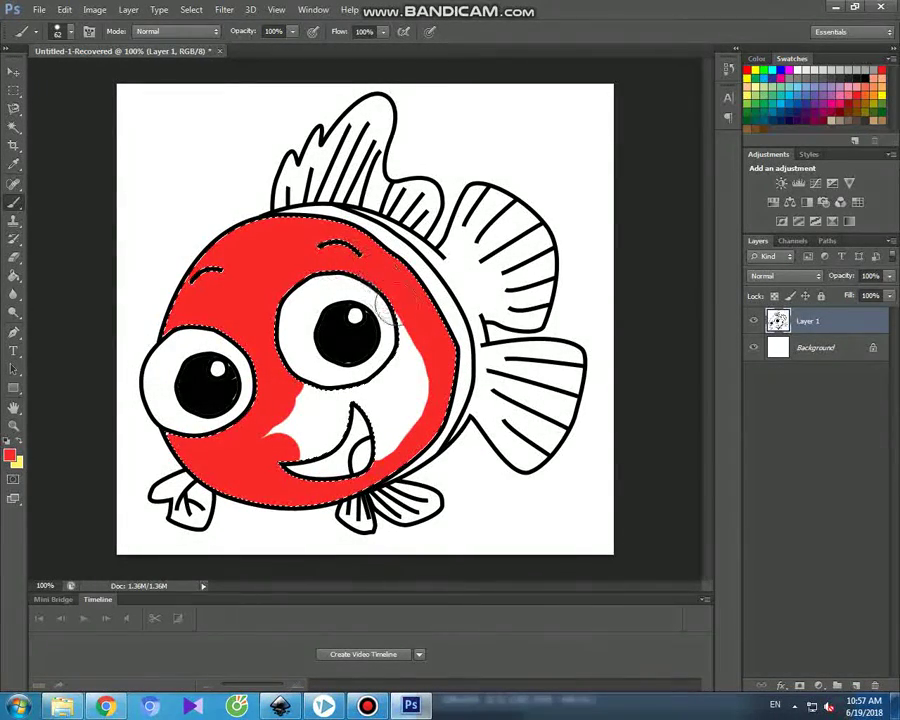
pyautogui.moveTo(405, 372)
pyautogui.mouseDown()
pyautogui.moveTo(405, 420)
pyautogui.moveTo(385, 445)
pyautogui.moveTo(400, 425)
pyautogui.moveTo(392, 432)
pyautogui.mouseUp()
pyautogui.moveTo(345, 400); pyautogui.dragTo(285, 425)
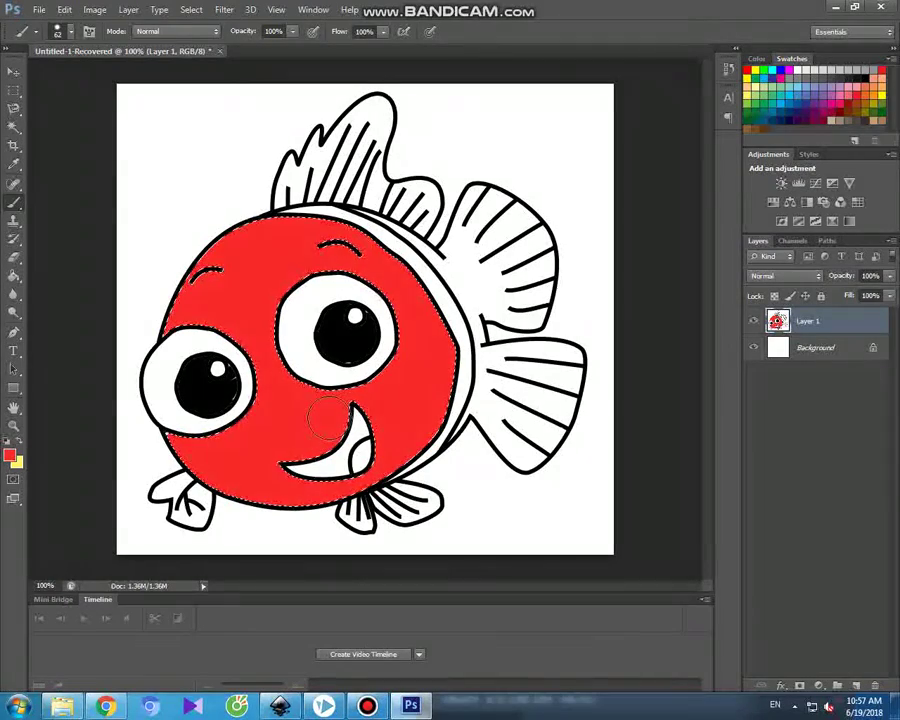
pyautogui.hotkey('ctrl', 'd')
# Magic Wand-select the top, side, belly and tail fins and paint them all red.
pyautogui.press('w')
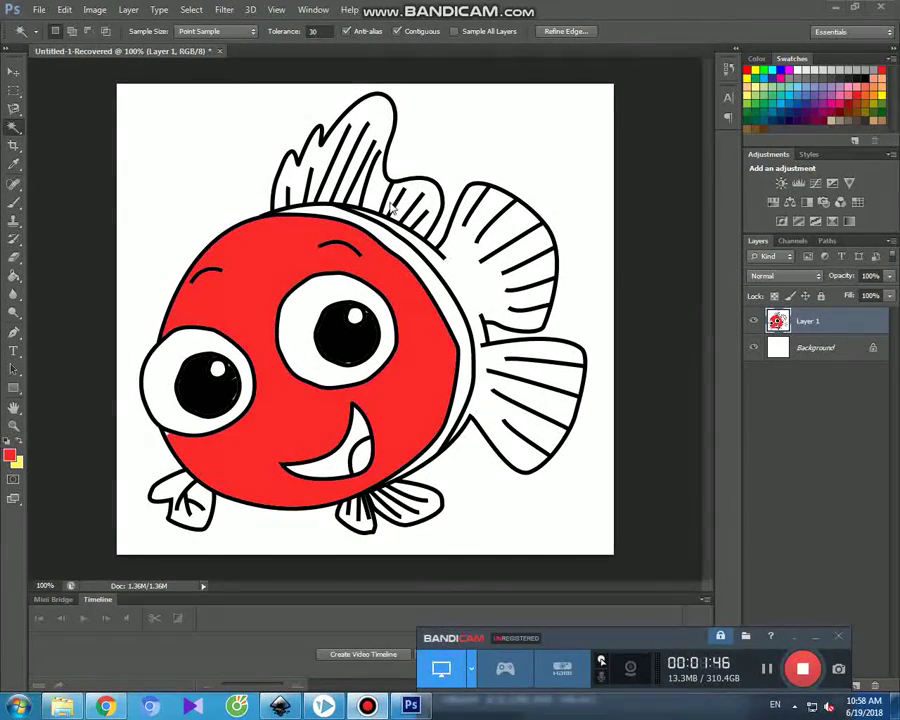
pyautogui.click(392, 205)
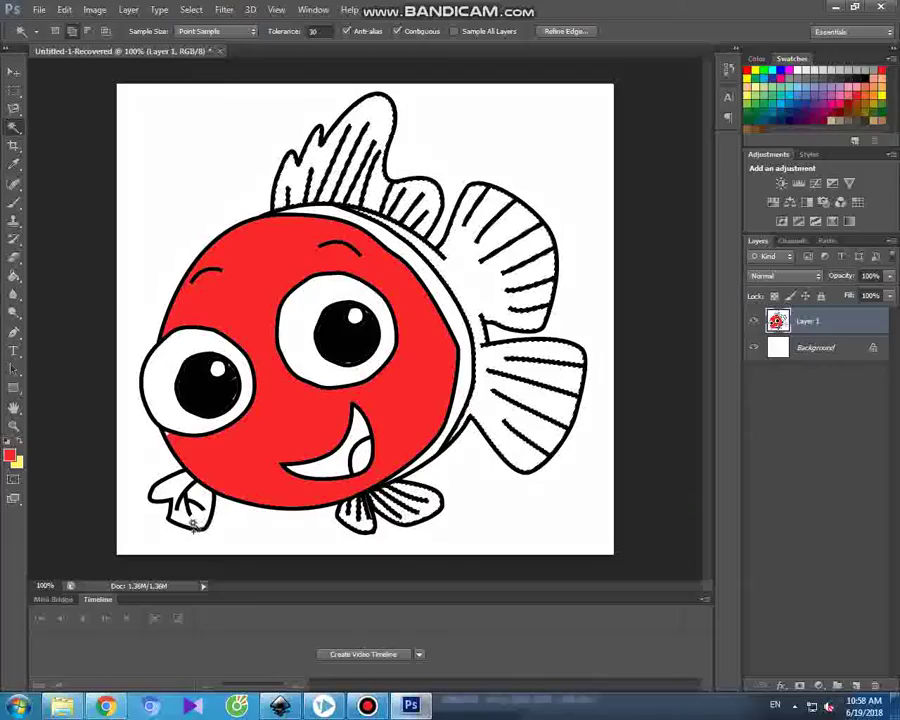
pyautogui.click(15, 202)
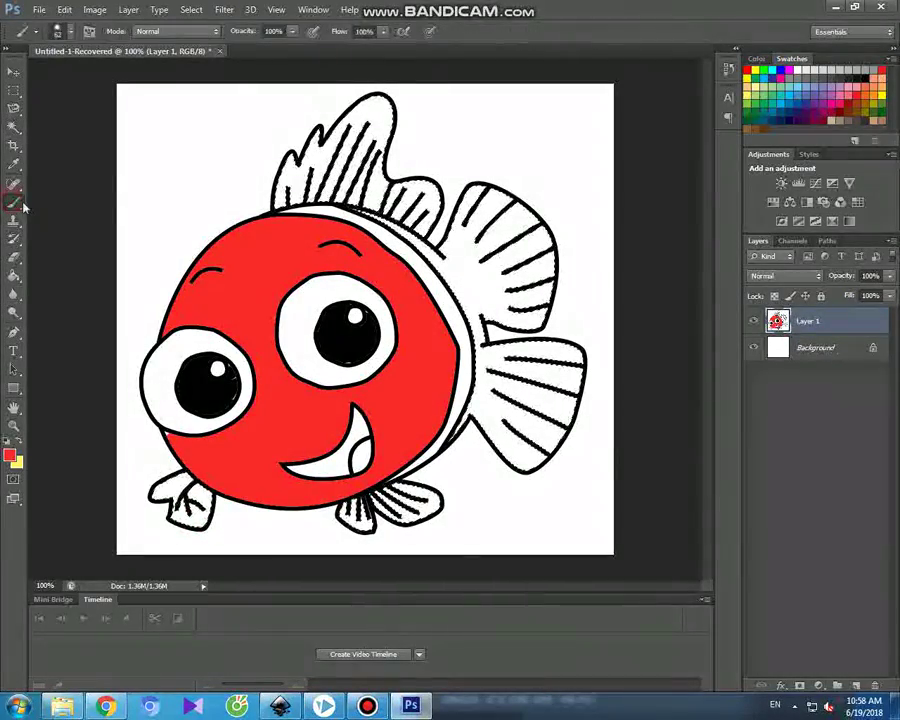
pyautogui.moveTo(330, 140); pyautogui.dragTo(276, 200)
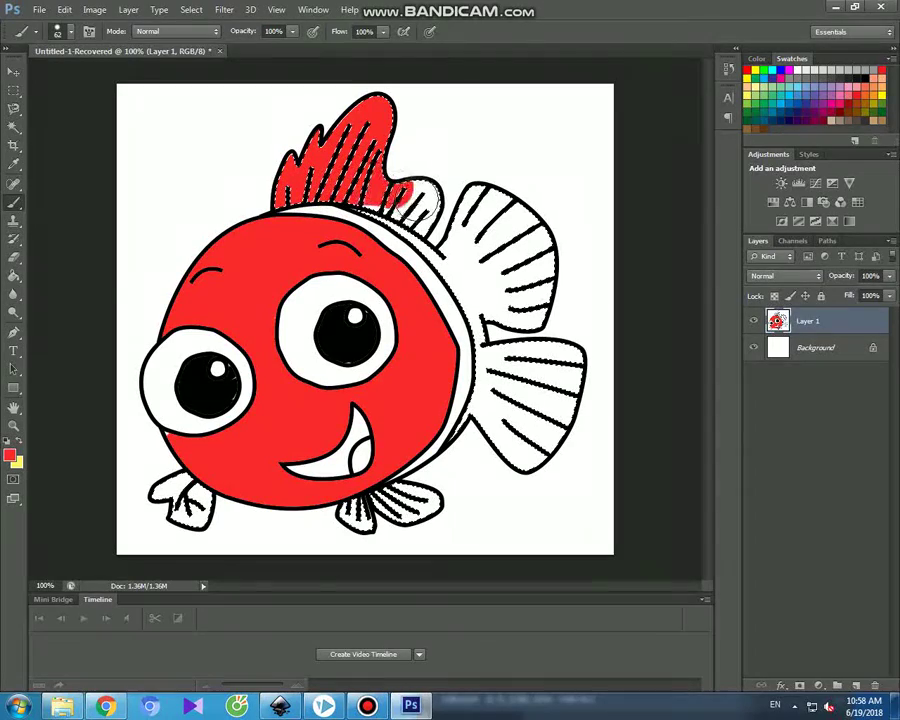
pyautogui.moveTo(418, 198); pyautogui.dragTo(420, 225)
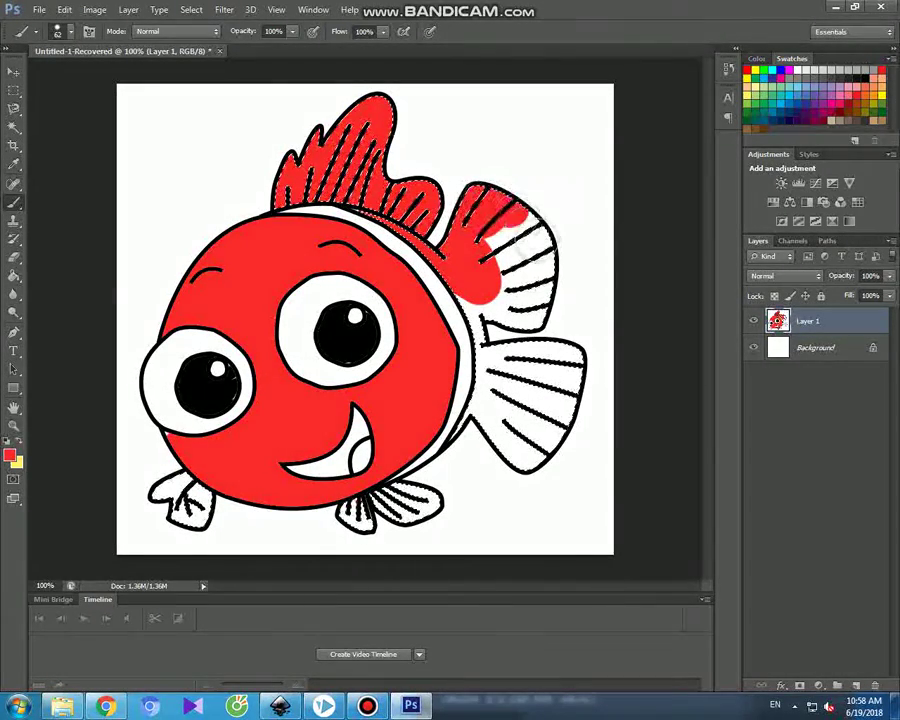
pyautogui.moveTo(507, 270); pyautogui.dragTo(482, 255)
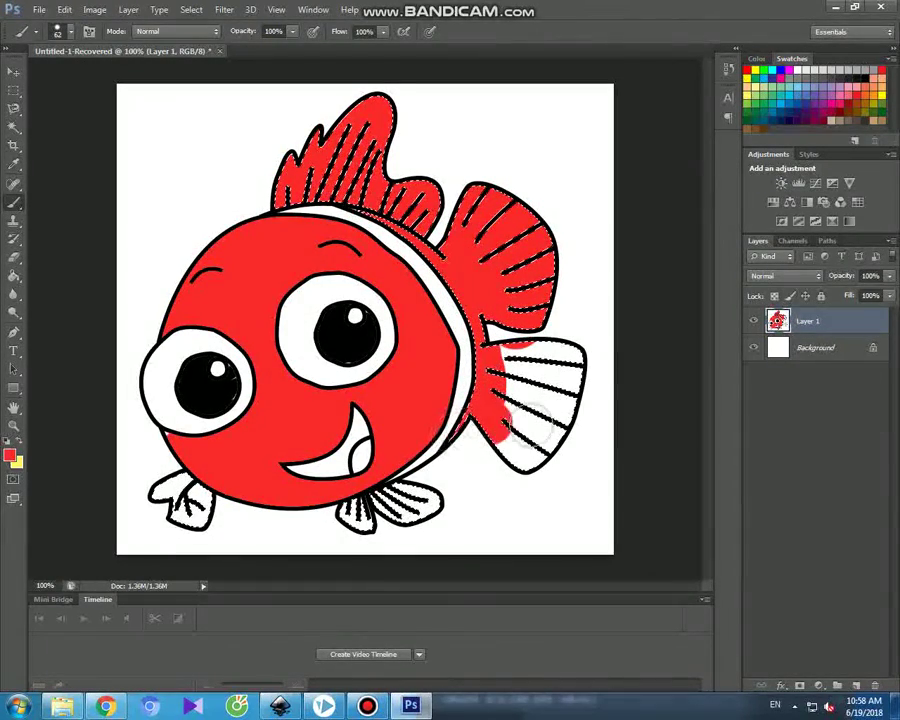
pyautogui.moveTo(531, 418); pyautogui.dragTo(499, 449)
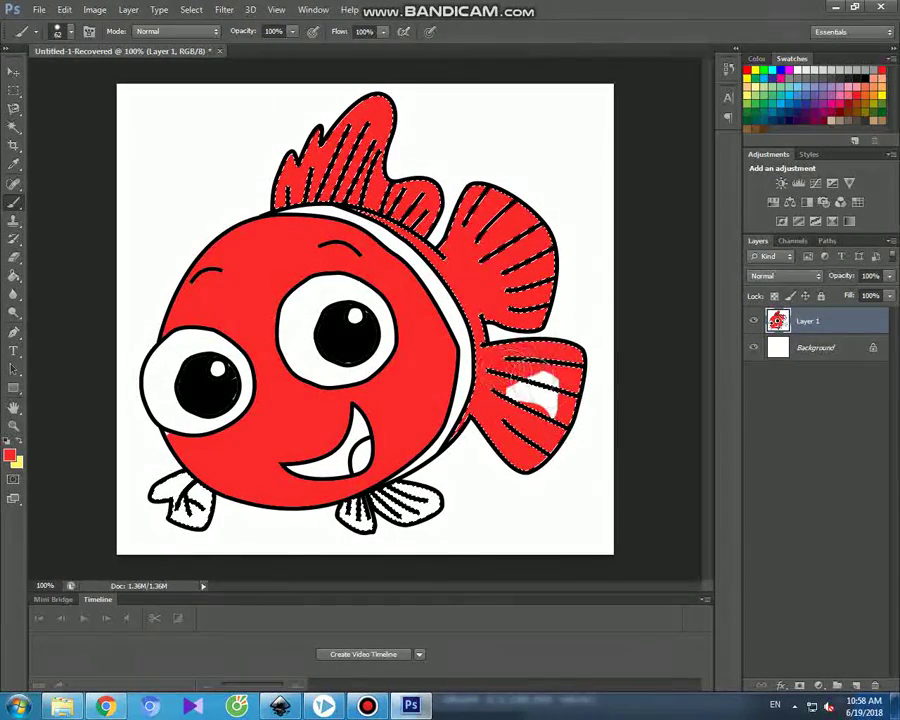
pyautogui.moveTo(501, 400); pyautogui.dragTo(523, 413)
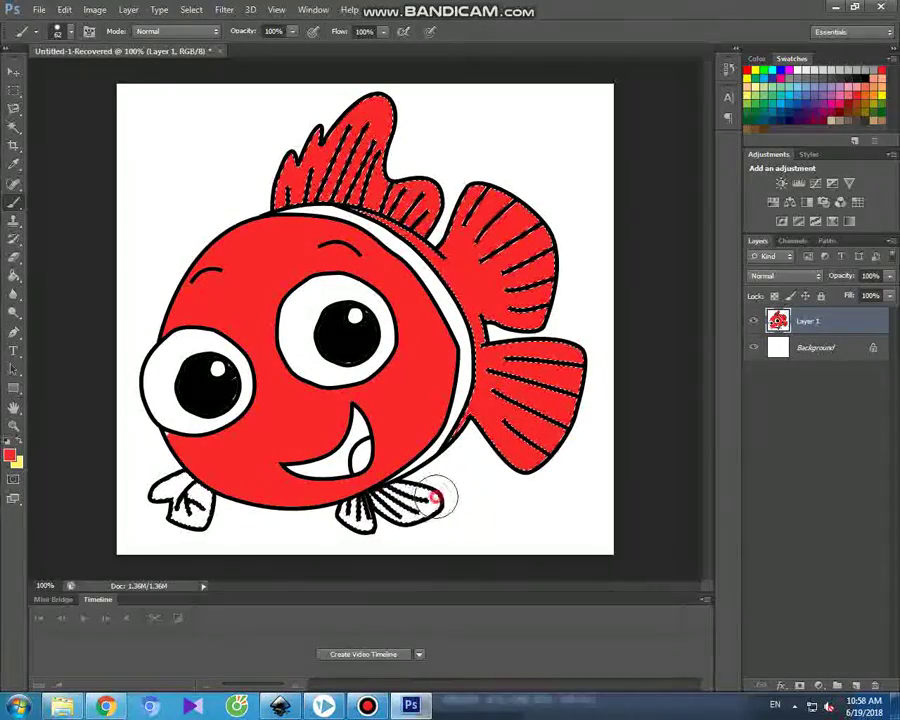
pyautogui.moveTo(436, 492); pyautogui.dragTo(352, 530)
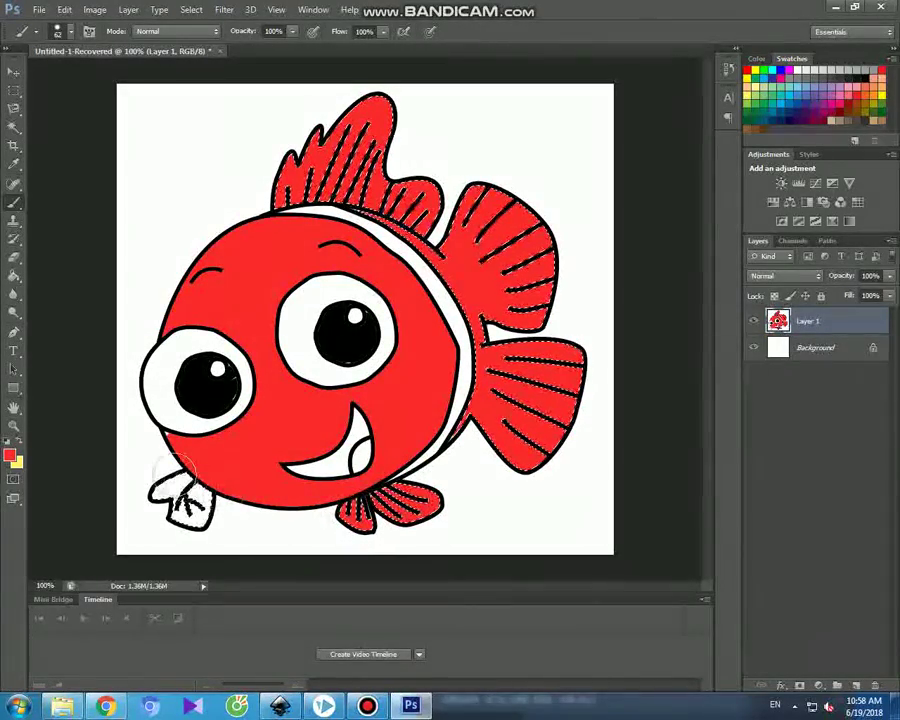
pyautogui.moveTo(168, 478); pyautogui.dragTo(225, 518)
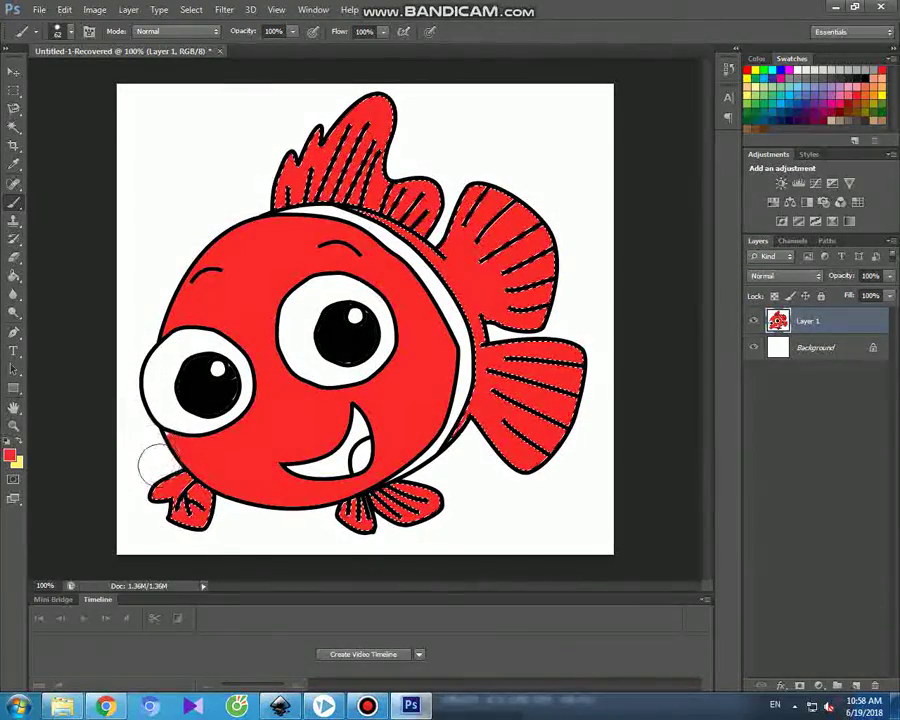
pyautogui.click(13, 129)
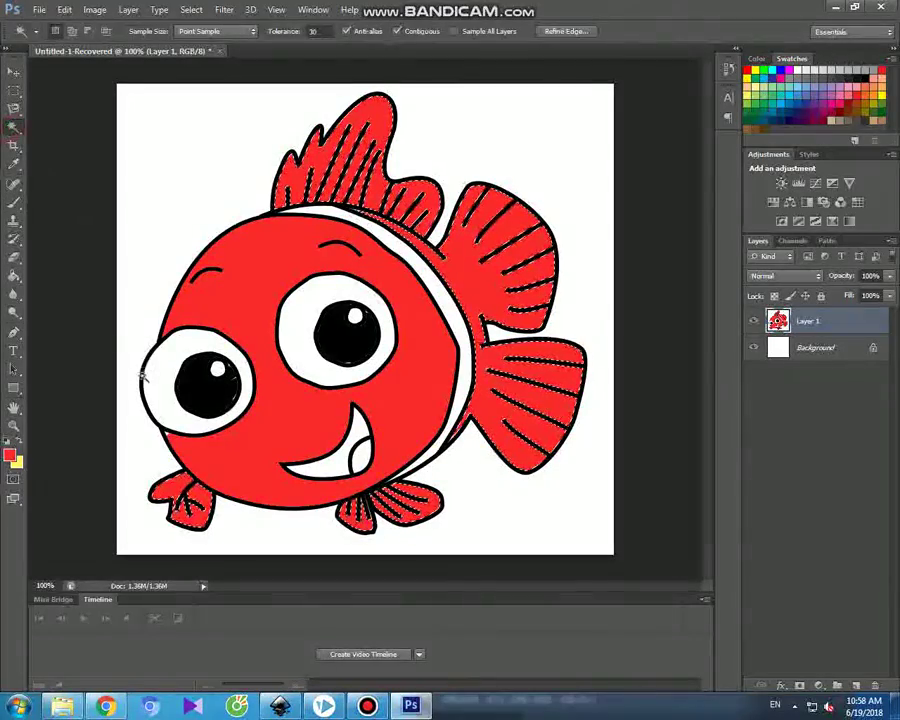
# Select the white stripe behind the head and paint it light grey d1d1d1.
pyautogui.click(456, 325)
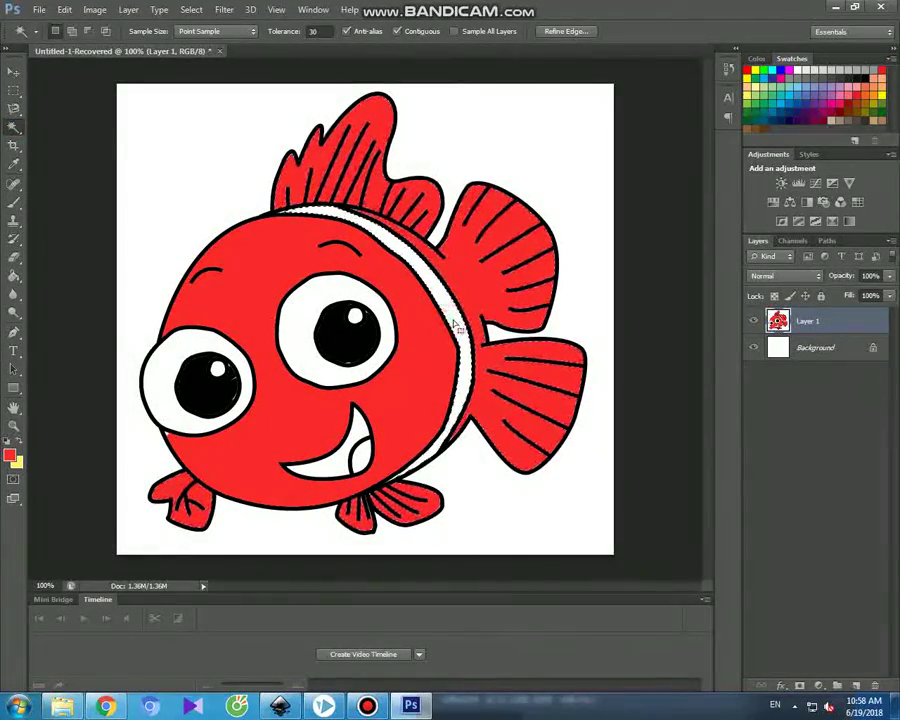
pyautogui.click(11, 457)
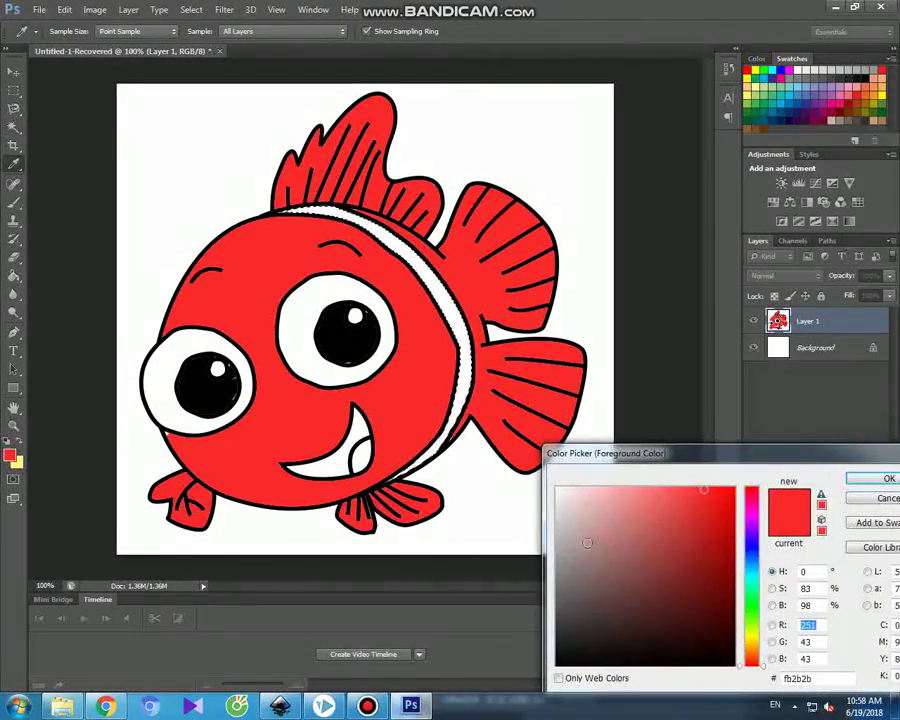
pyautogui.click(565, 553)
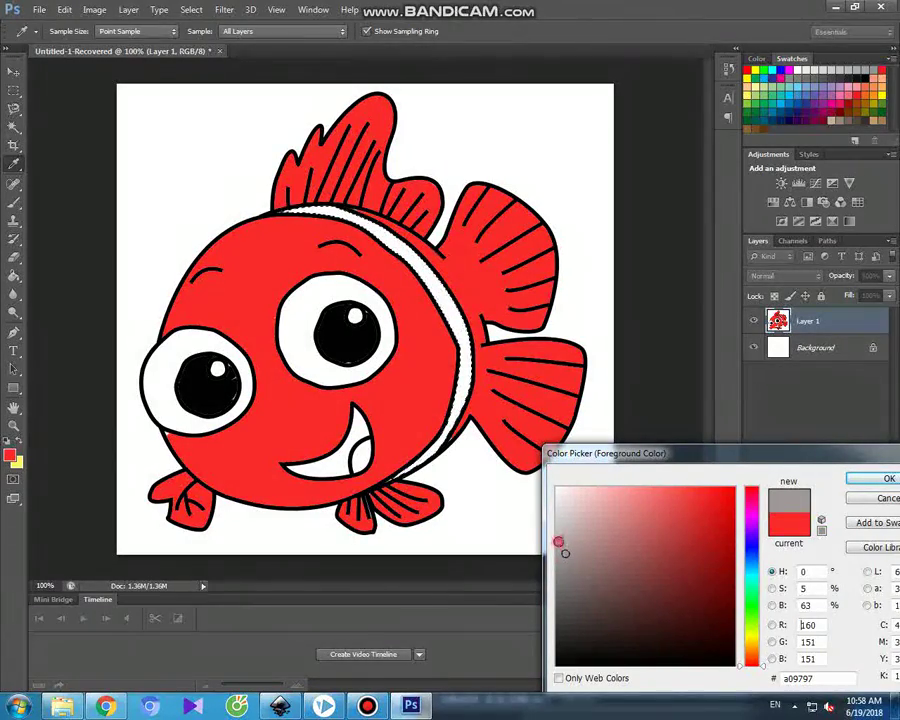
pyautogui.click(558, 542)
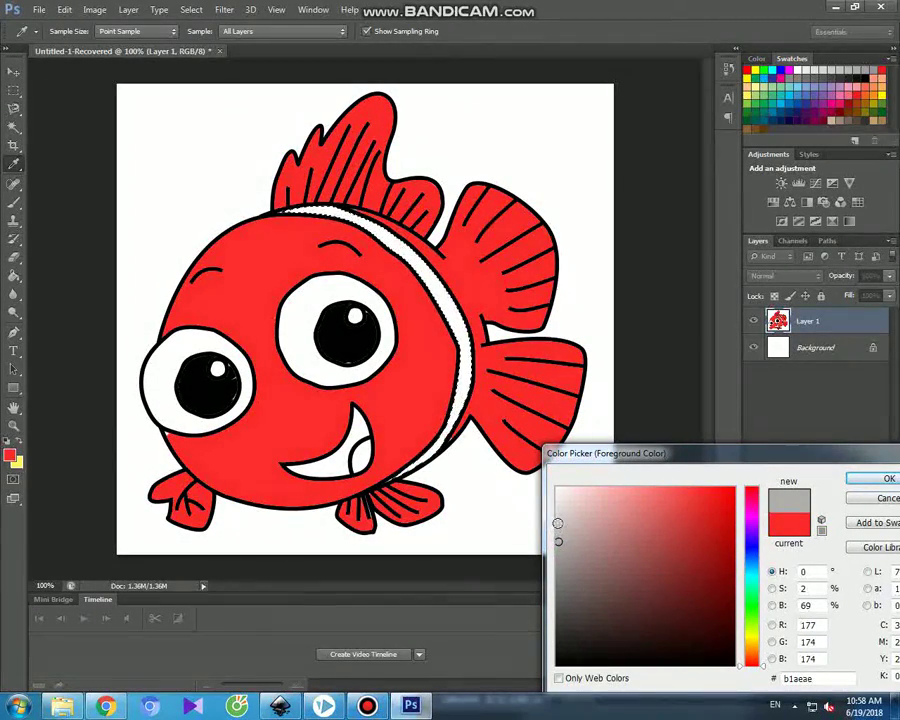
pyautogui.moveTo(557, 522); pyautogui.dragTo(555, 518)
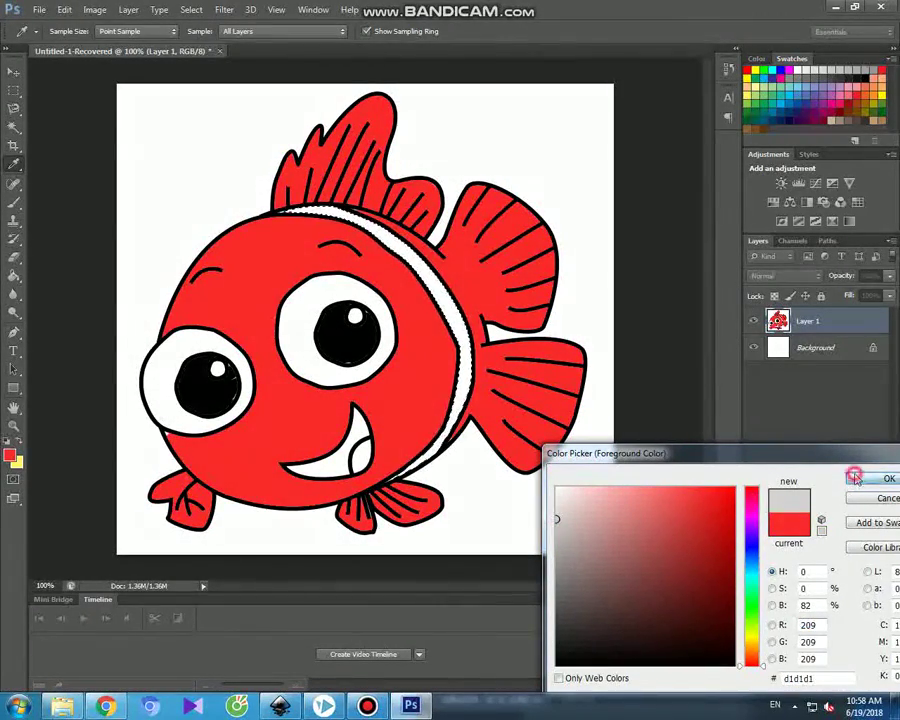
pyautogui.click(855, 478)
pyautogui.press('w')
pyautogui.press('b')
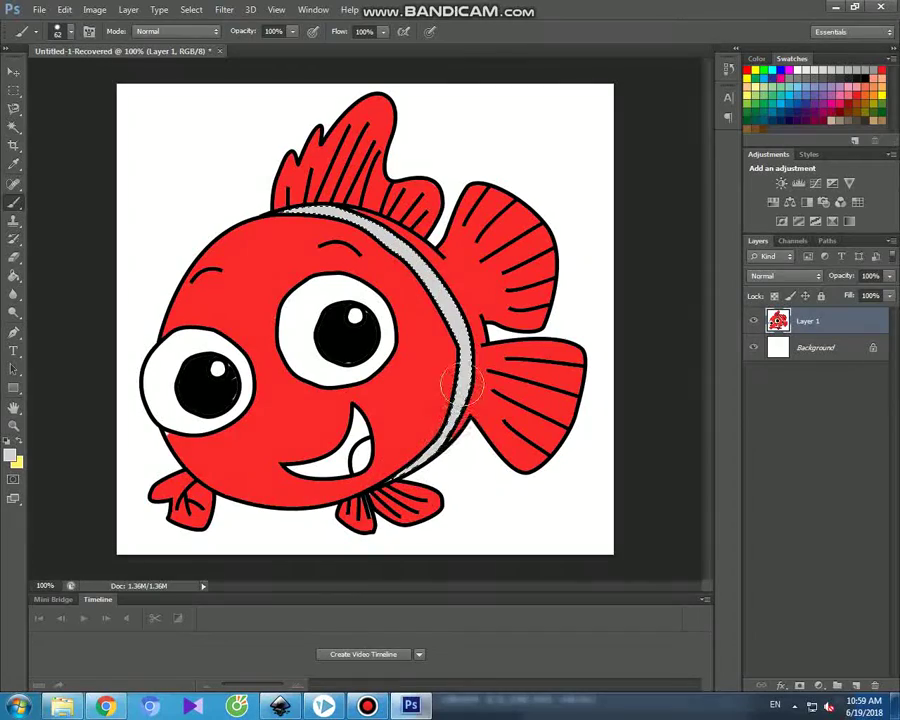
pyautogui.click(13, 72)
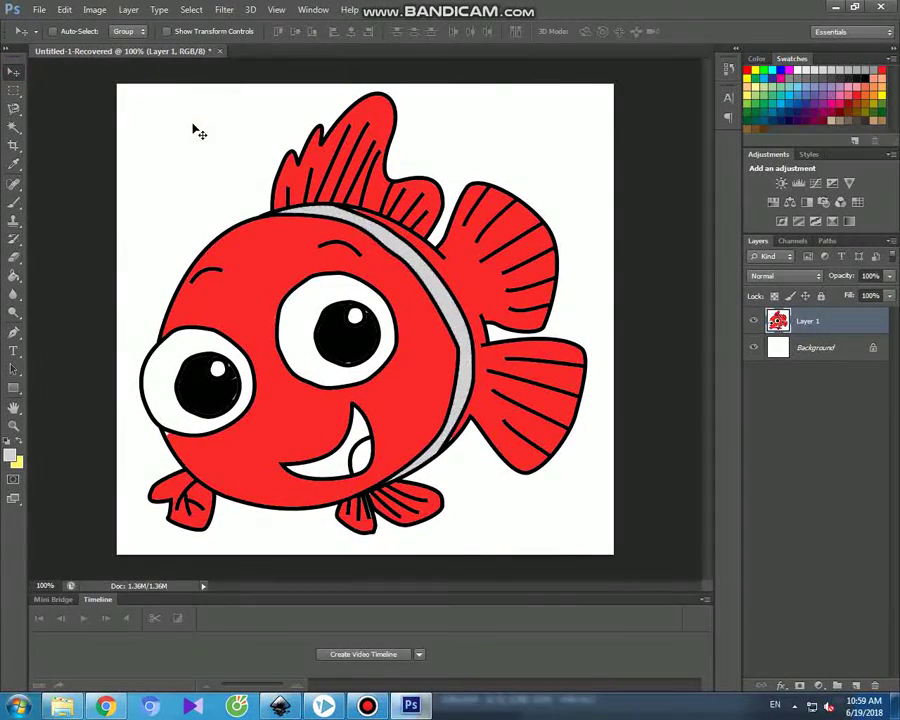
pyautogui.click(368, 707)
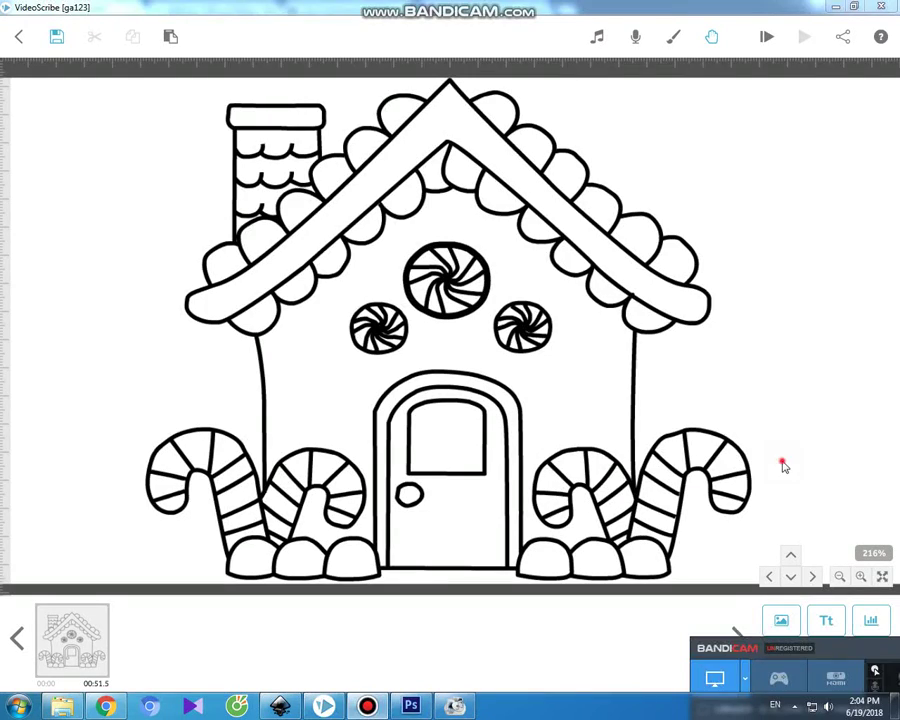
# Play VideoScribe's gingerbread house drawing preview, then return to the house line art.
pyautogui.click(766, 37)
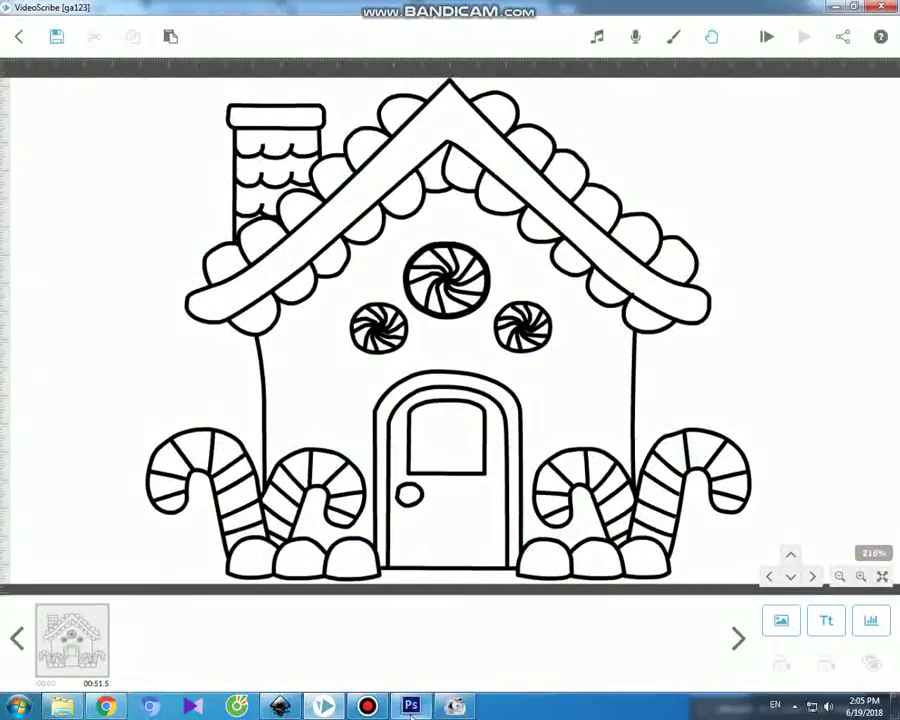
pyautogui.click(378, 709)
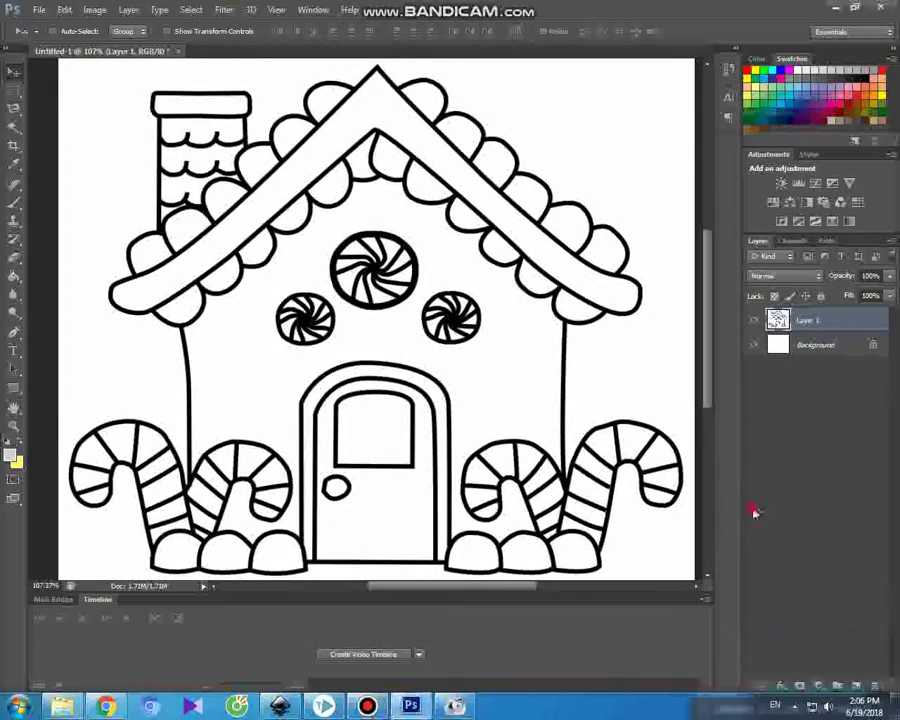
# Magic Wand-select every roof scallop and the chimney scallops of the gingerbread house.
pyautogui.click(13, 128)
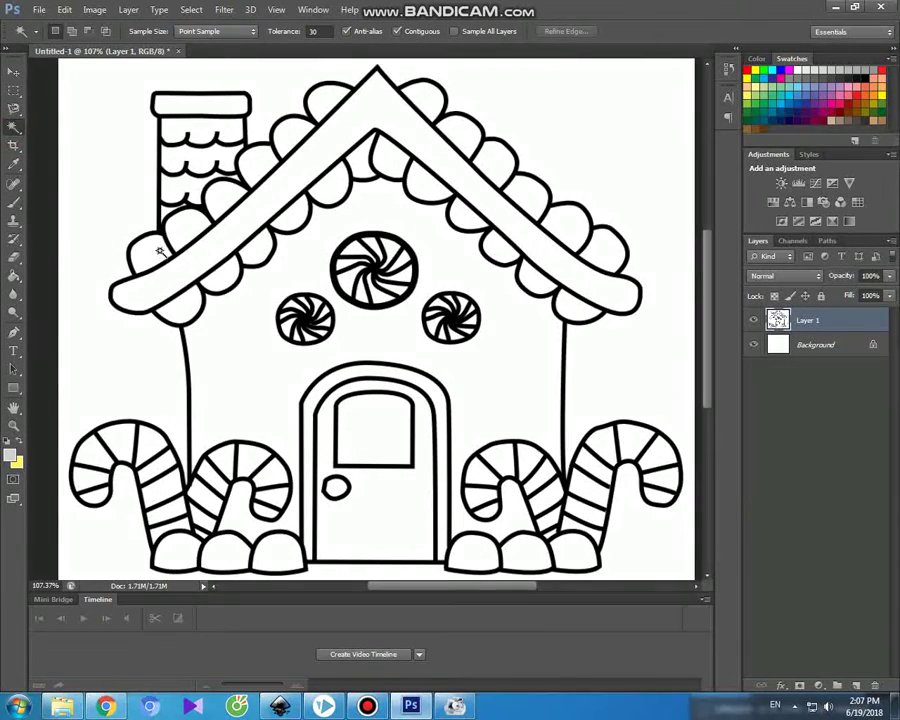
pyautogui.keyDown('shift'); pyautogui.click(221, 201); pyautogui.keyUp('shift')
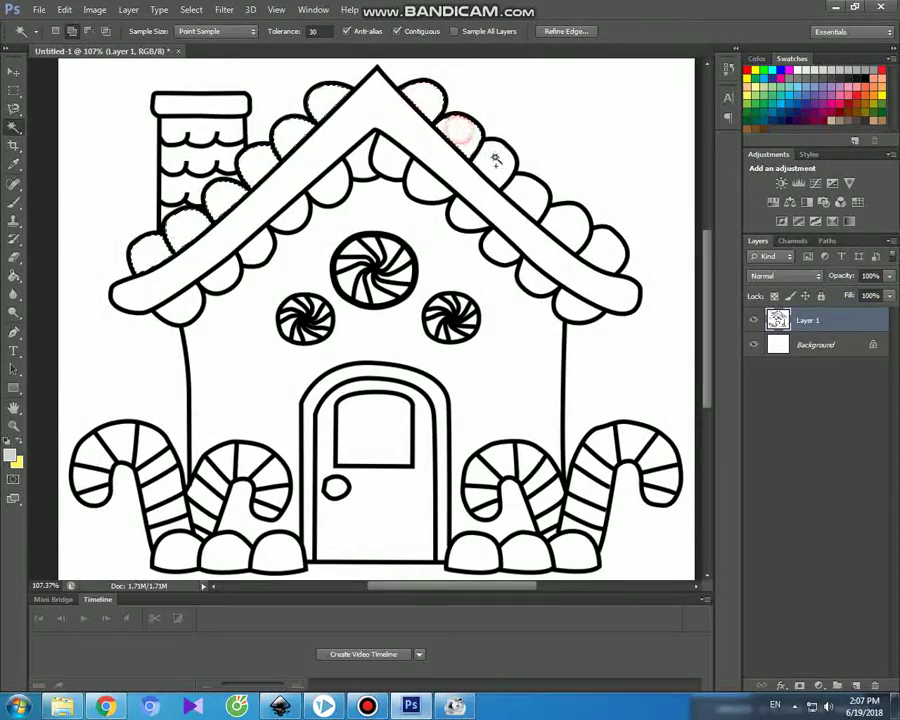
pyautogui.keyDown('shift'); pyautogui.click(620, 250); pyautogui.keyUp('shift')
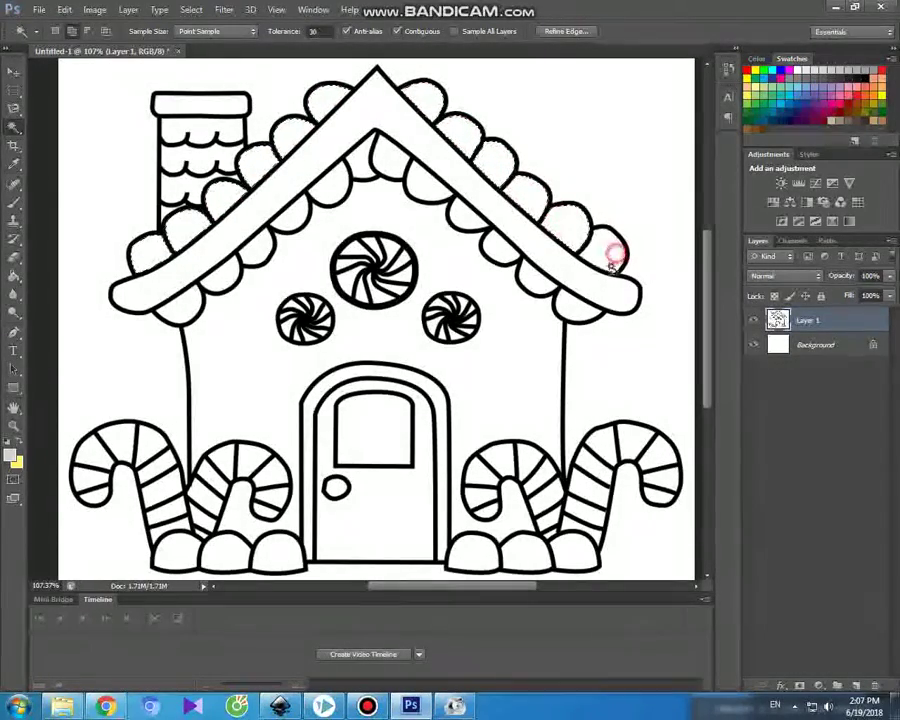
pyautogui.keyDown('shift'); pyautogui.click(500, 248); pyautogui.keyUp('shift')
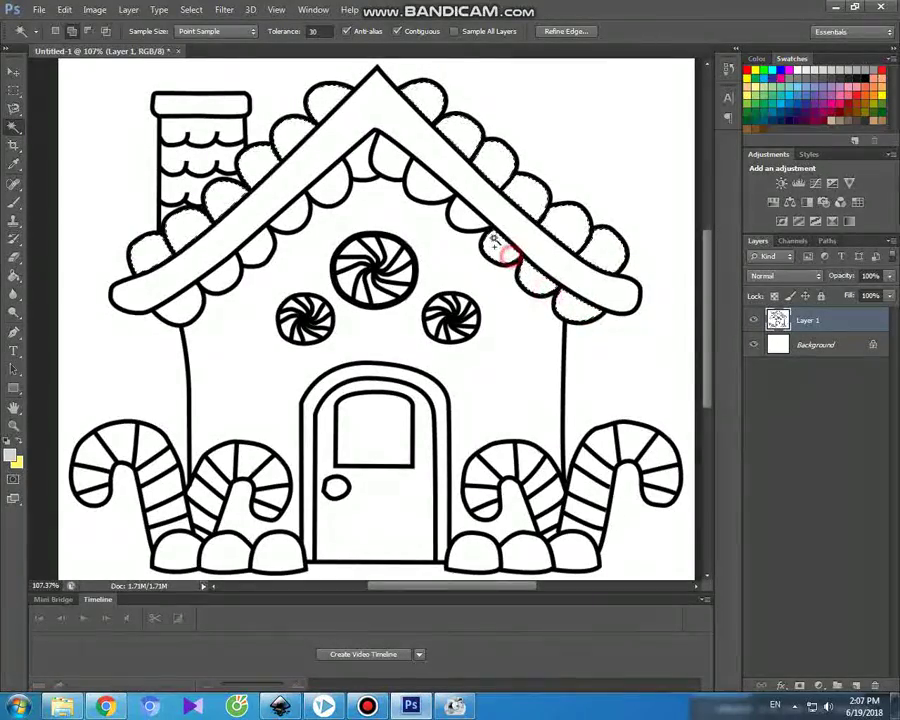
pyautogui.keyDown('shift'); pyautogui.click(362, 163); pyautogui.keyUp('shift')
pyautogui.keyDown('shift'); pyautogui.click(336, 178); pyautogui.keyUp('shift')
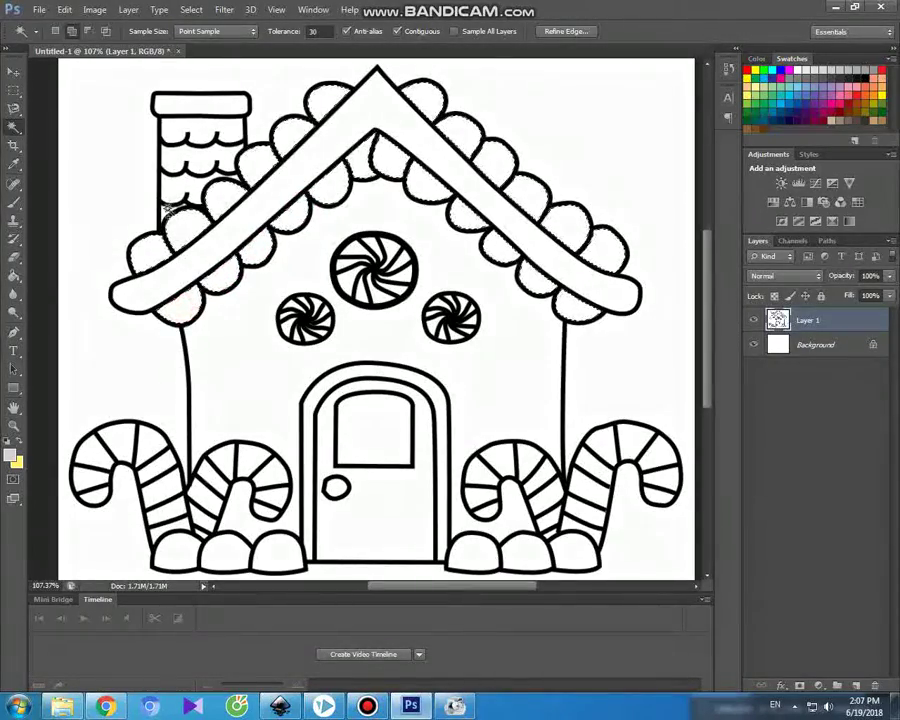
pyautogui.keyDown('shift'); pyautogui.click(200, 151); pyautogui.keyUp('shift')
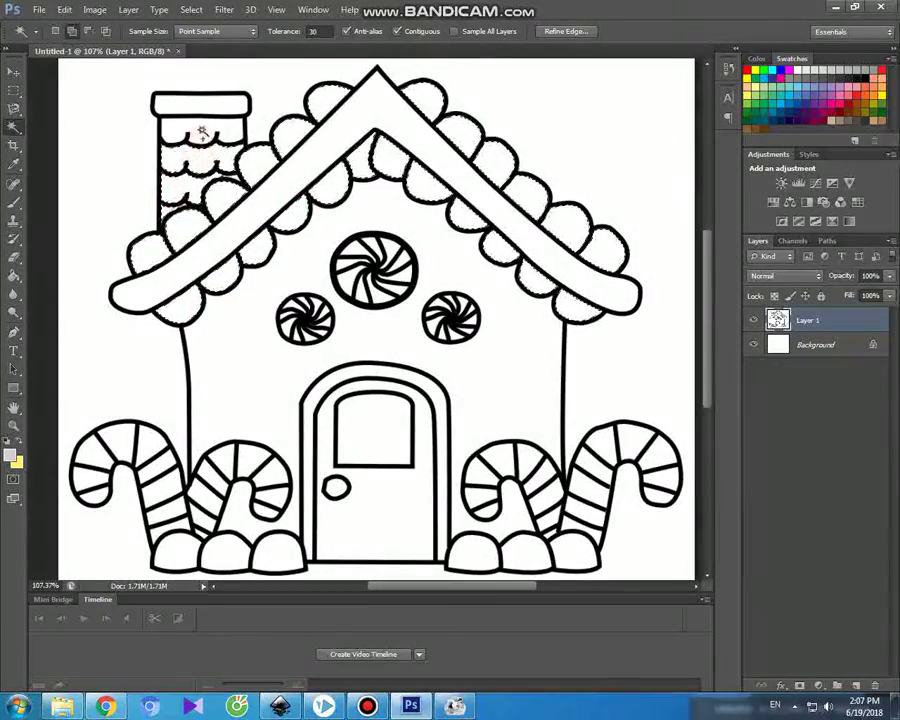
pyautogui.keyDown('shift'); pyautogui.click(199, 127); pyautogui.keyUp('shift')
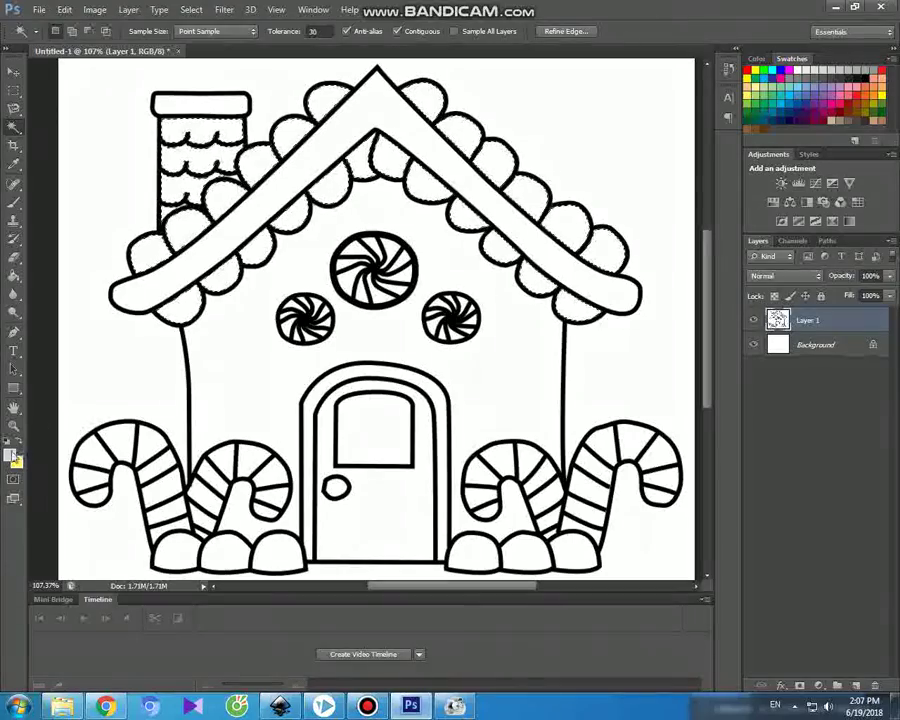
# Set the foreground colour to bright red fc0202.
pyautogui.click(11, 454)
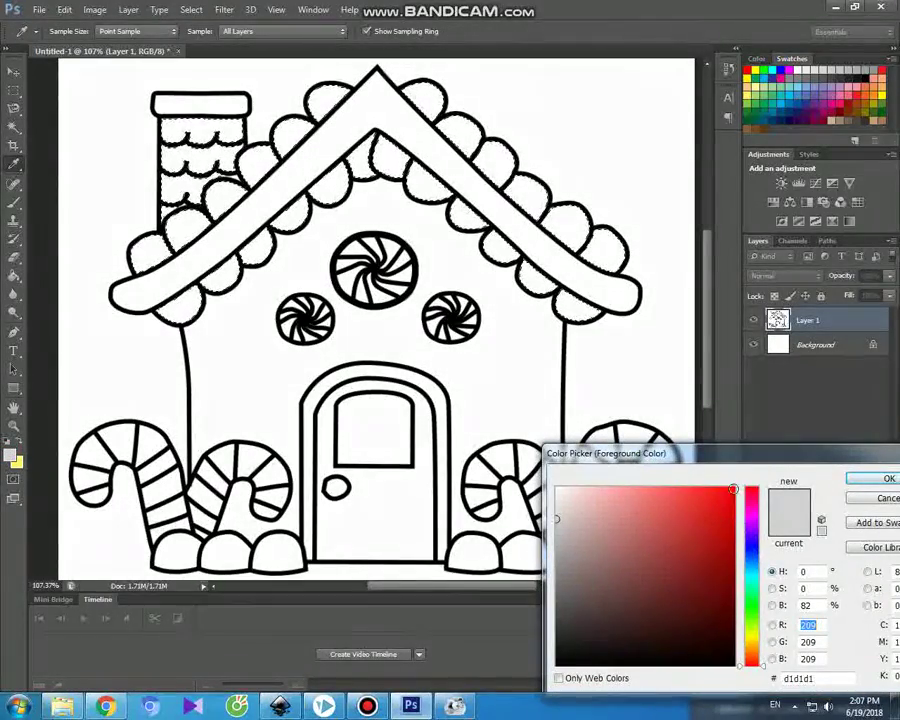
pyautogui.click(734, 489)
pyautogui.click(880, 480)
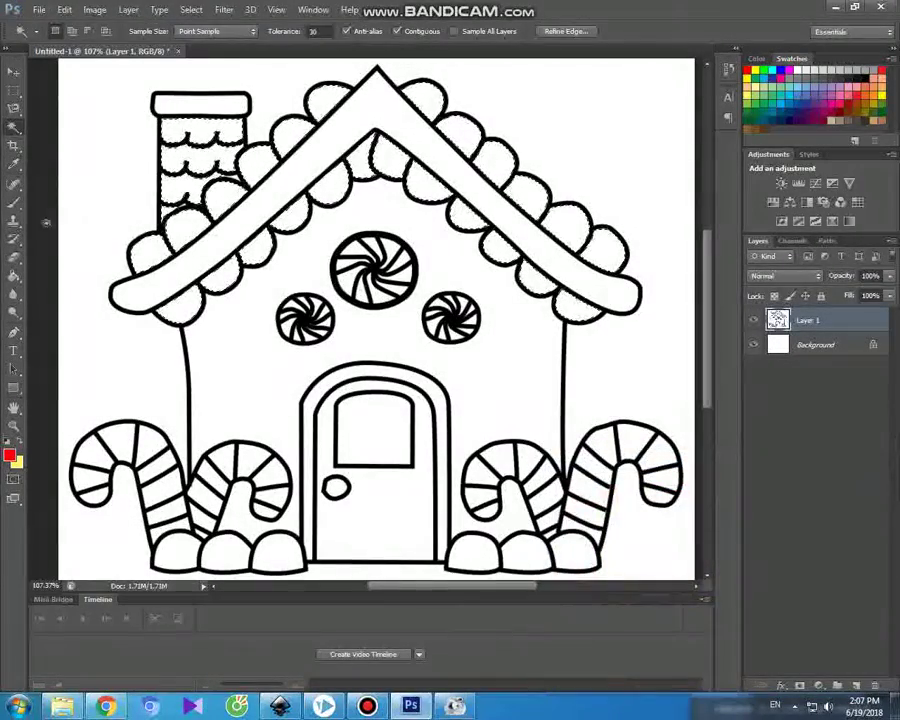
pyautogui.click(14, 201)
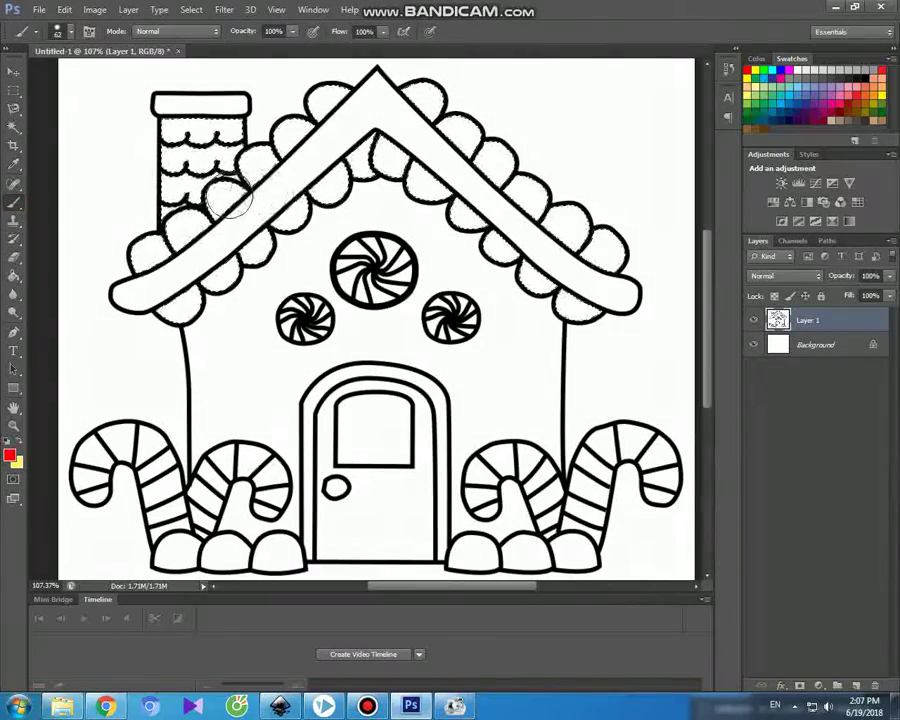
# Brush red over the chimney and all roof scallops on both sides, then deselect.
pyautogui.moveTo(143, 245)
pyautogui.mouseDown()
pyautogui.moveTo(200, 190)
pyautogui.moveTo(185, 160)
pyautogui.moveTo(200, 135)
pyautogui.moveTo(180, 130)
pyautogui.mouseUp()
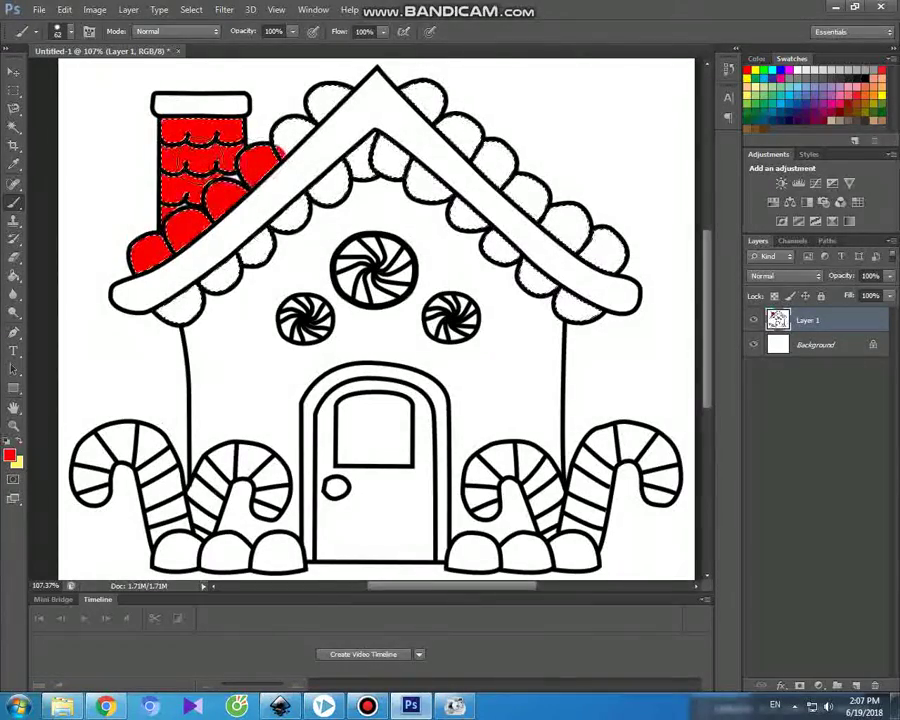
pyautogui.moveTo(314, 128); pyautogui.dragTo(341, 94)
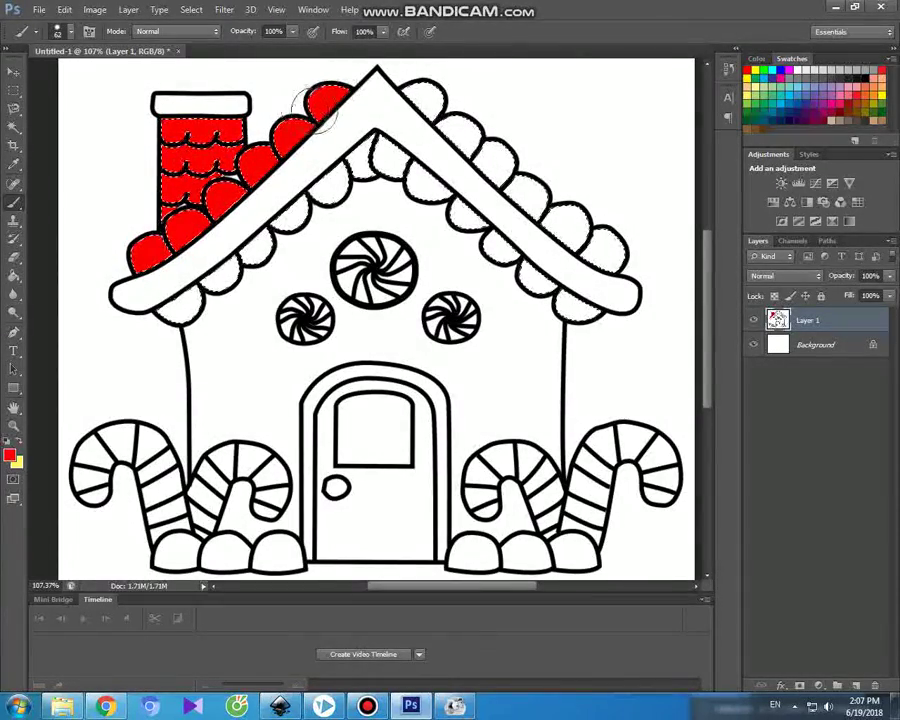
pyautogui.moveTo(362, 141)
pyautogui.mouseDown()
pyautogui.moveTo(370, 152)
pyautogui.moveTo(180, 308)
pyautogui.mouseUp()
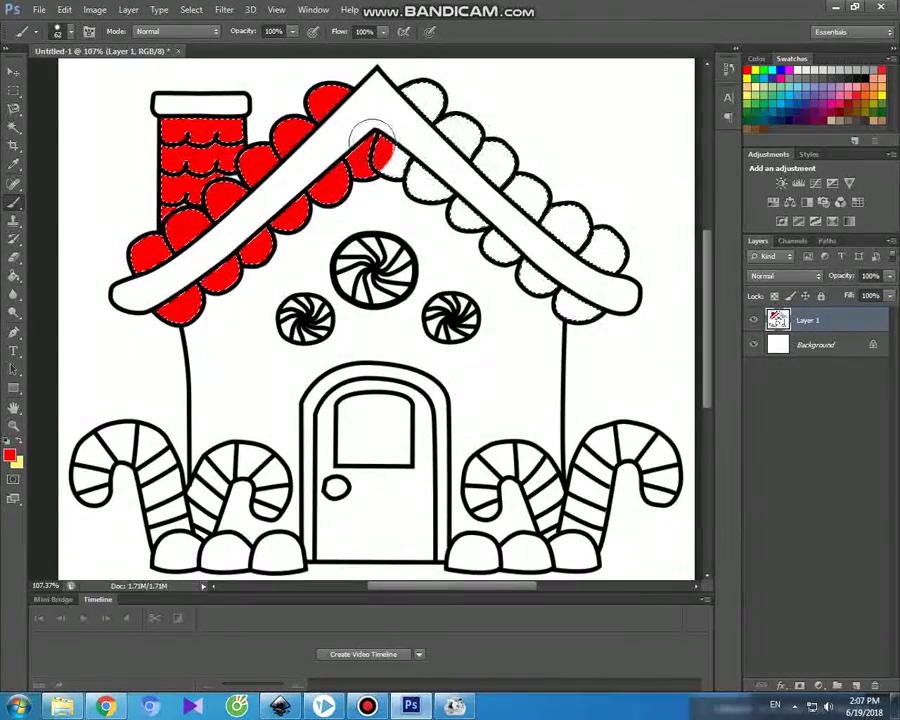
pyautogui.moveTo(375, 140); pyautogui.dragTo(470, 218)
pyautogui.moveTo(525, 270); pyautogui.dragTo(585, 302)
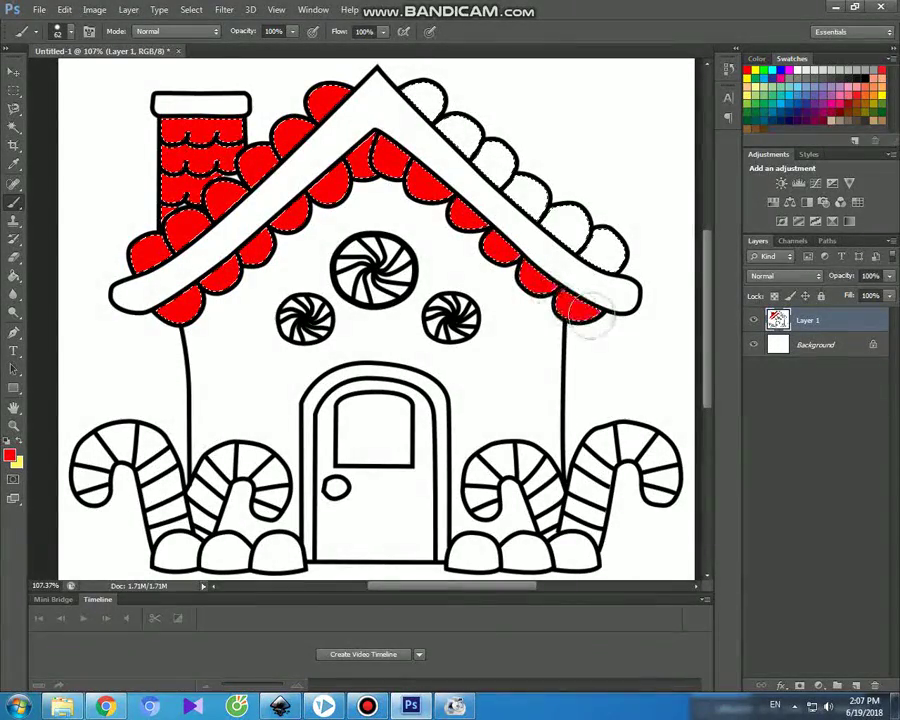
pyautogui.moveTo(405, 82)
pyautogui.mouseDown()
pyautogui.moveTo(526, 190)
pyautogui.moveTo(608, 245)
pyautogui.mouseUp()
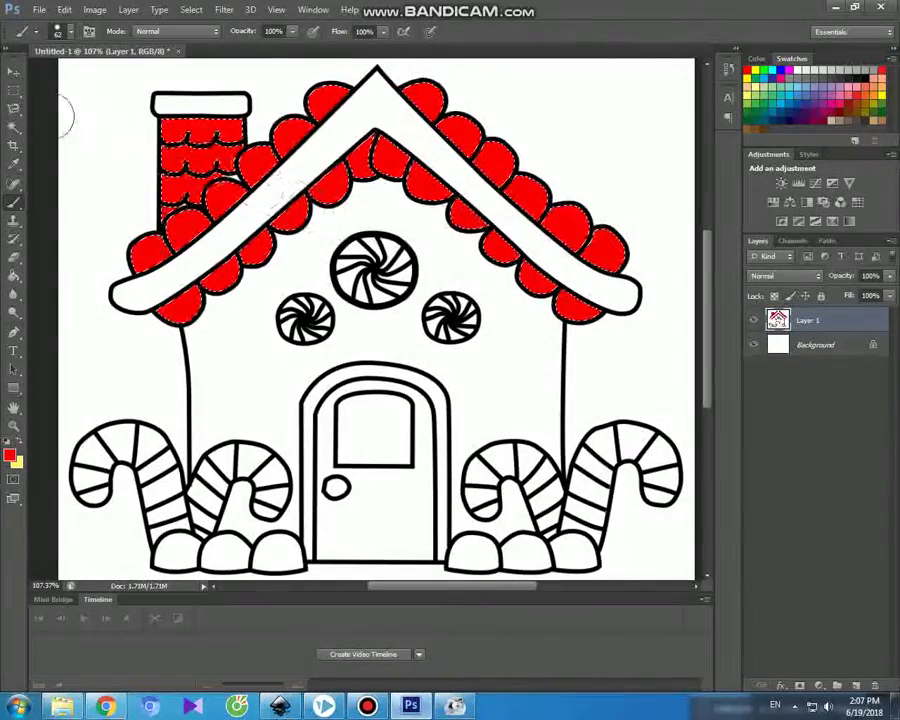
pyautogui.click(14, 72)
pyautogui.click(14, 127)
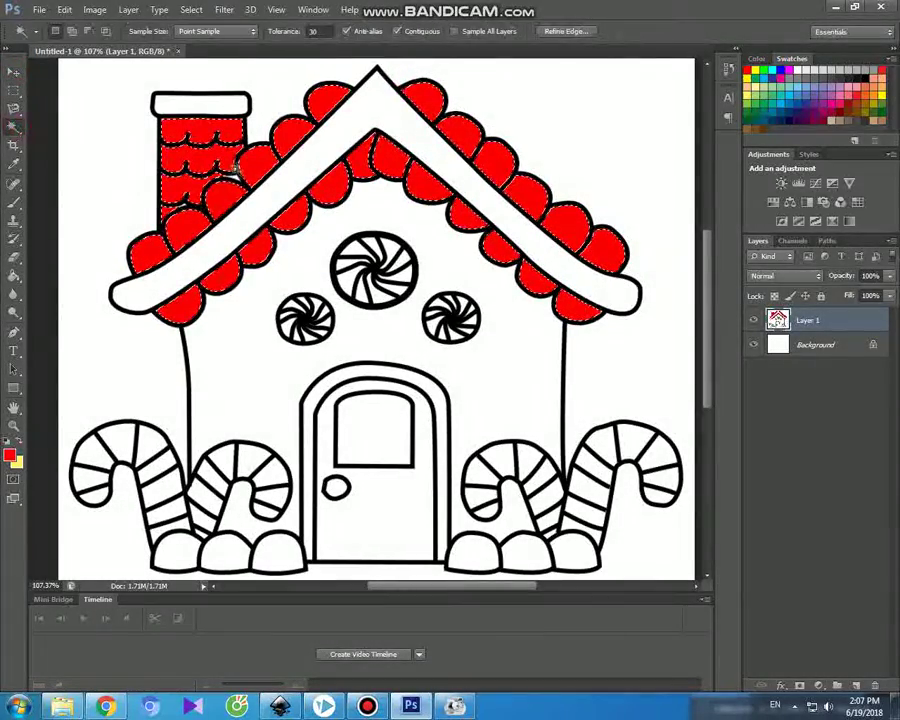
pyautogui.hotkey('ctrl', 'd')
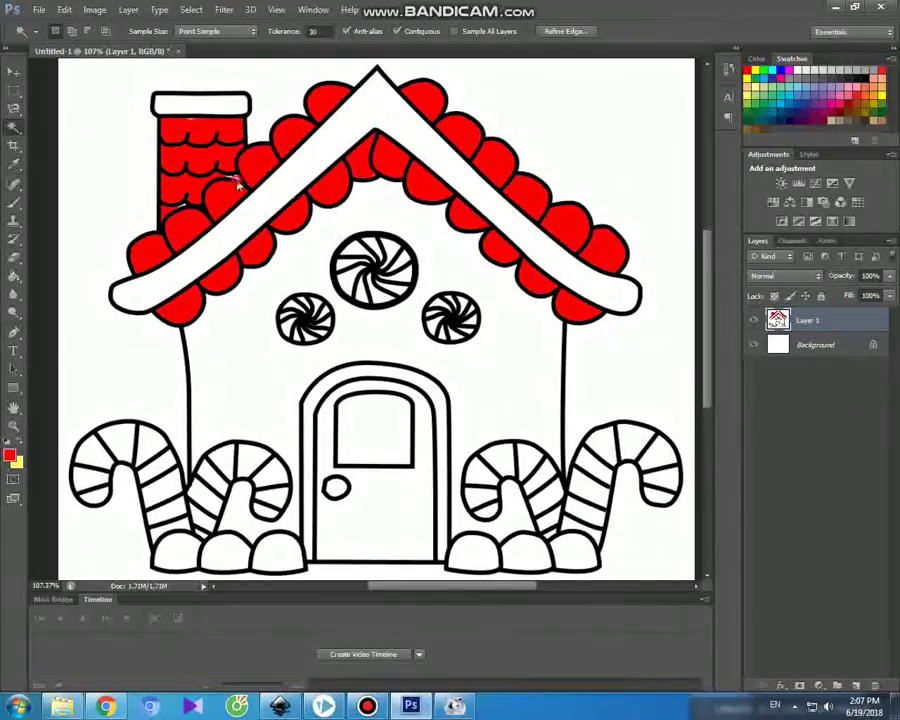
# Zoom in on the roof scallops and return to the red Brush to touch up gaps.
pyautogui.scroll(2, 229, 175)
pyautogui.scroll(2, 235, 180)
pyautogui.scroll(2, 245, 188)
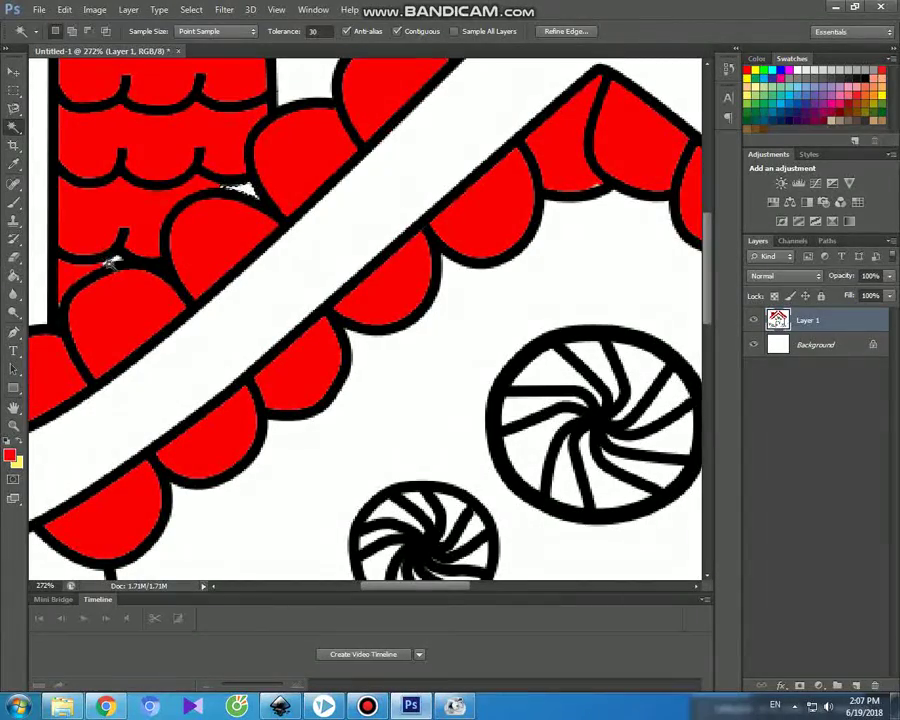
pyautogui.scroll(1, 117, 265)
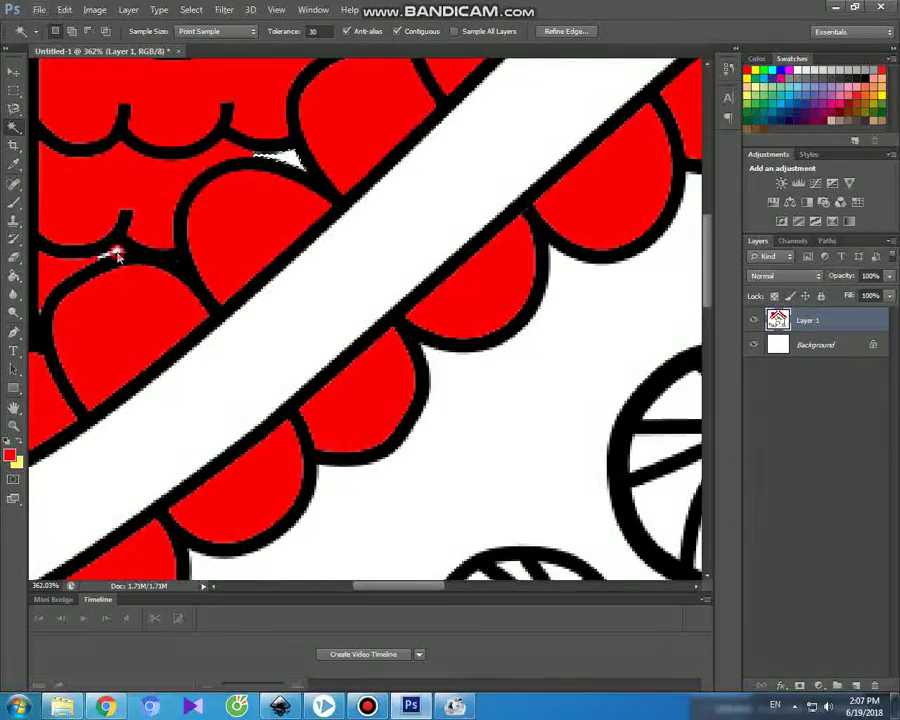
pyautogui.click(13, 201)
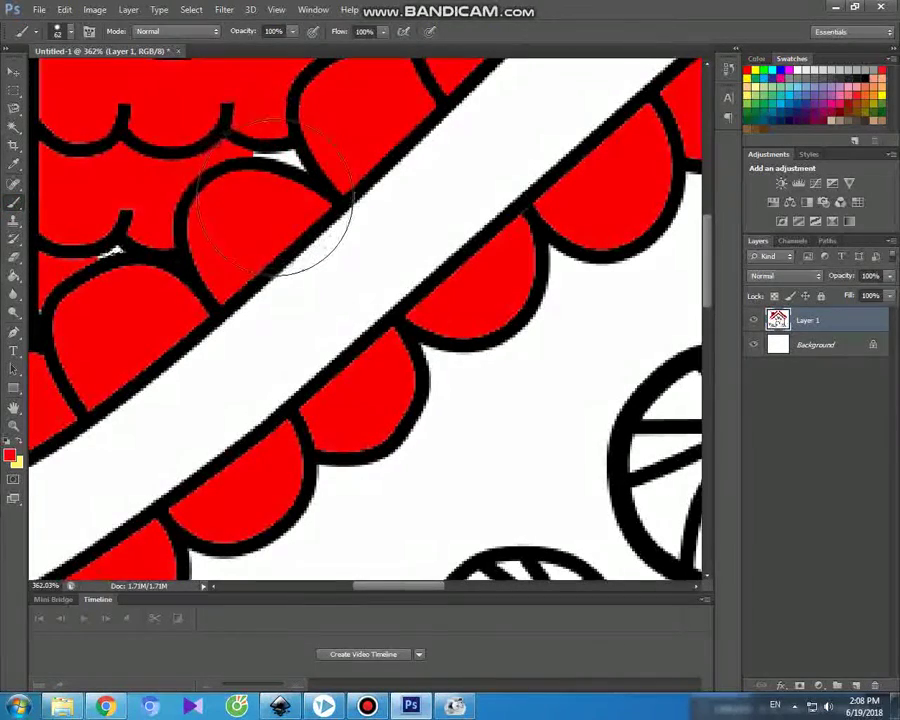
pyautogui.click(13, 71)
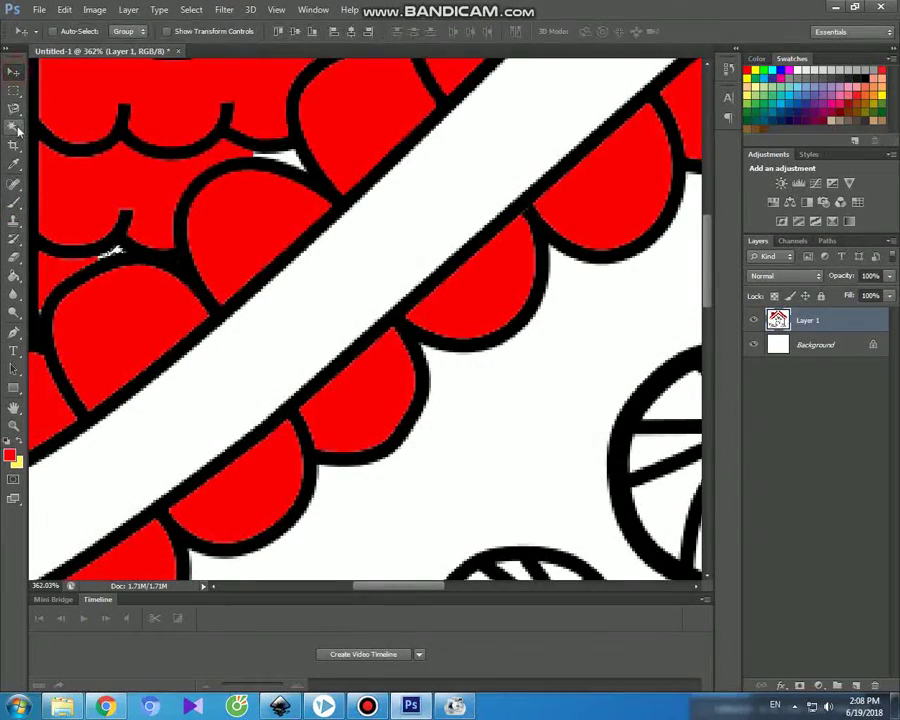
pyautogui.click(13, 126)
pyautogui.click(13, 201)
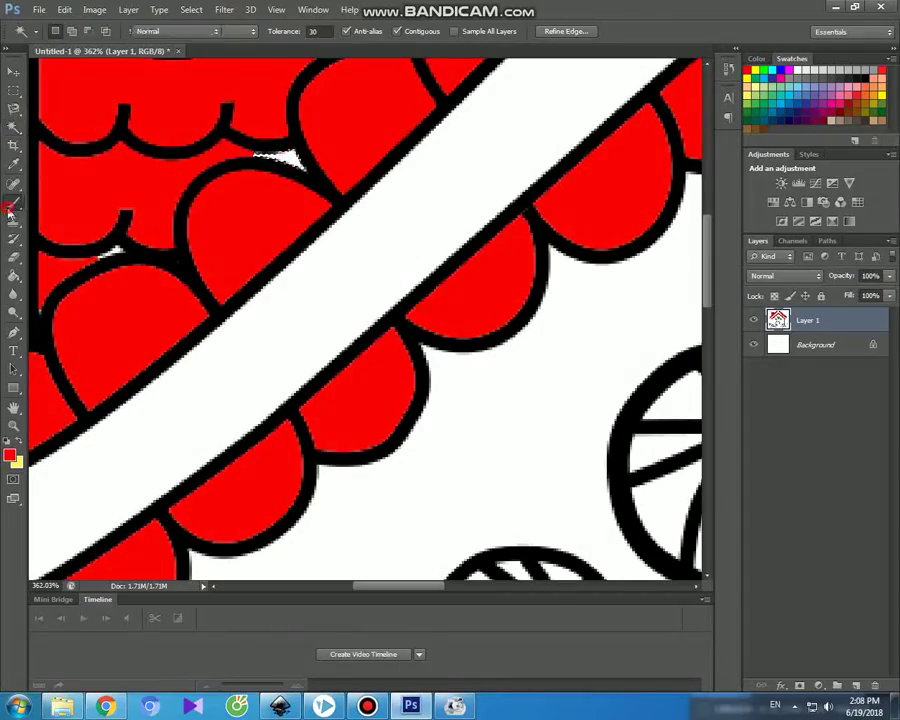
# Zoom back out to about 82% to show the whole gingerbread house.
pyautogui.scroll(-2, 230, 226)
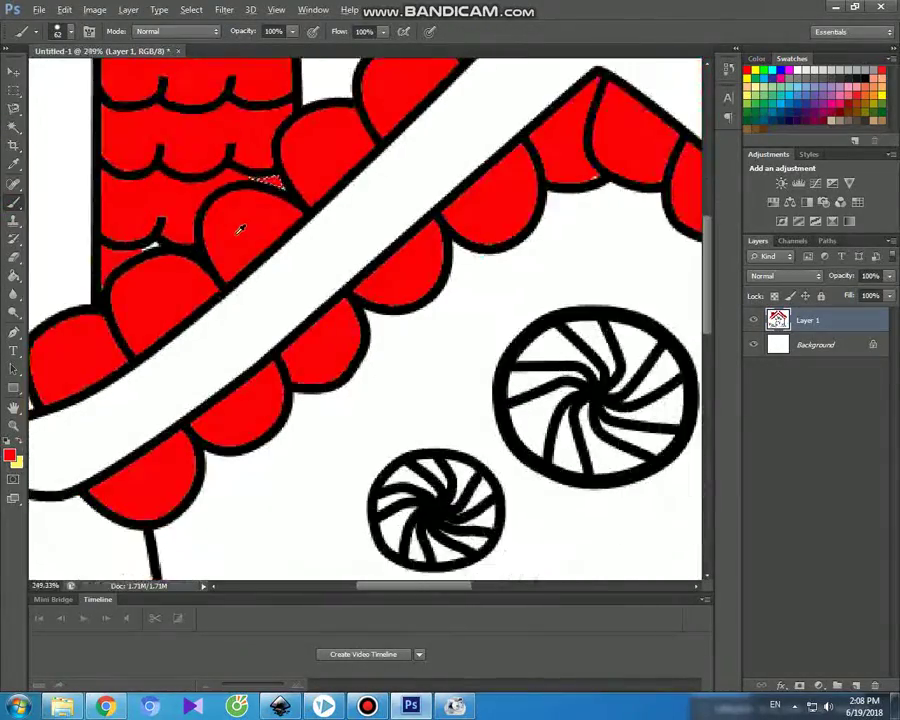
pyautogui.scroll(-2, 237, 229)
pyautogui.scroll(-2, 240, 230)
pyautogui.scroll(-1, 240, 230)
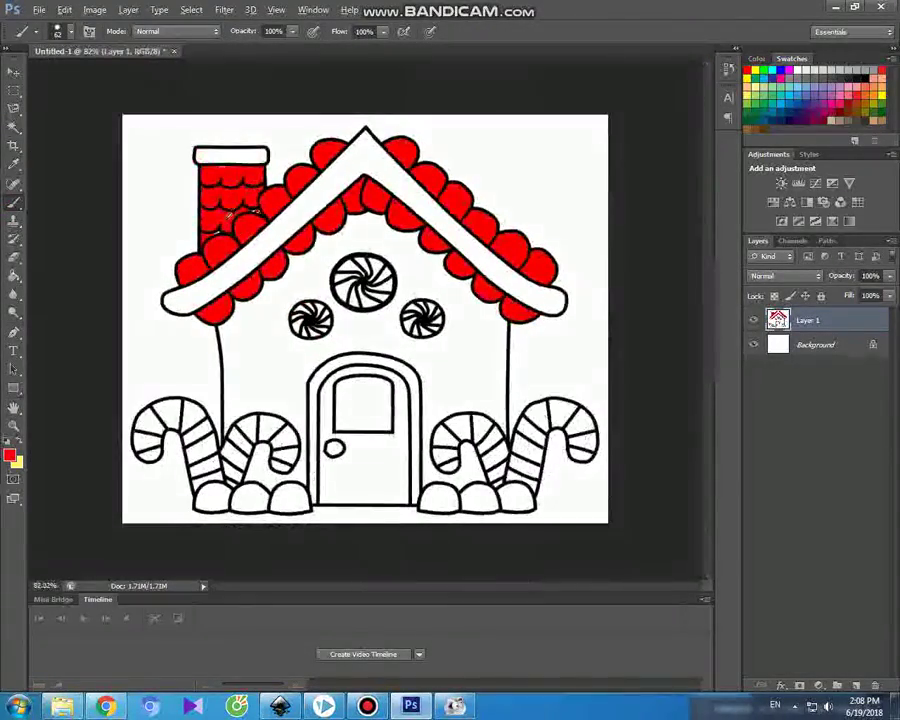
pyautogui.click(14, 71)
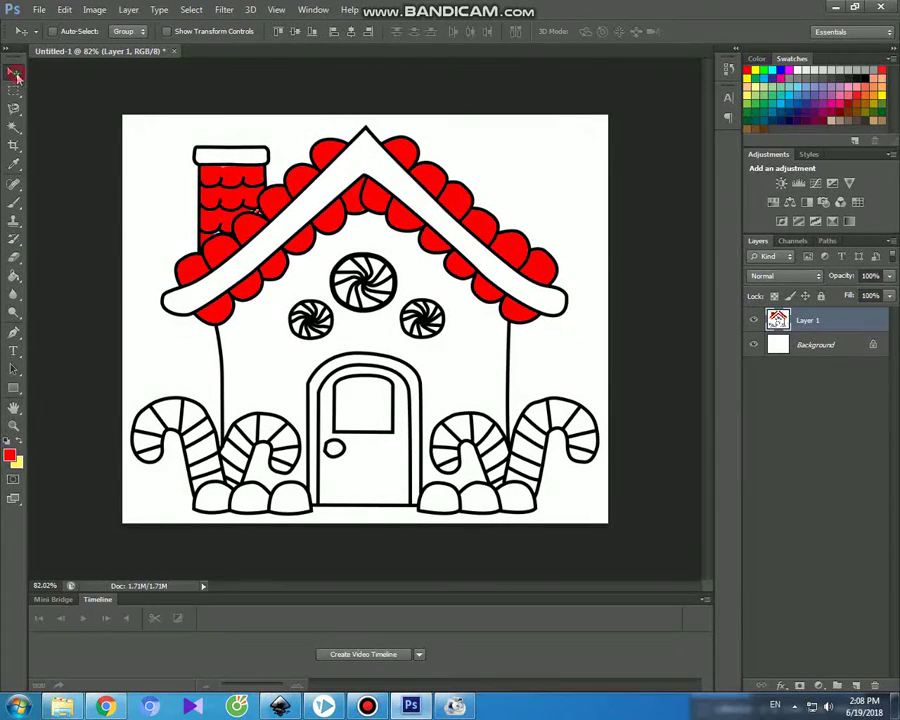
# Magic Wand-select the white walls, pick yellow as foreground, and brush it over the selection.
pyautogui.click(14, 127)
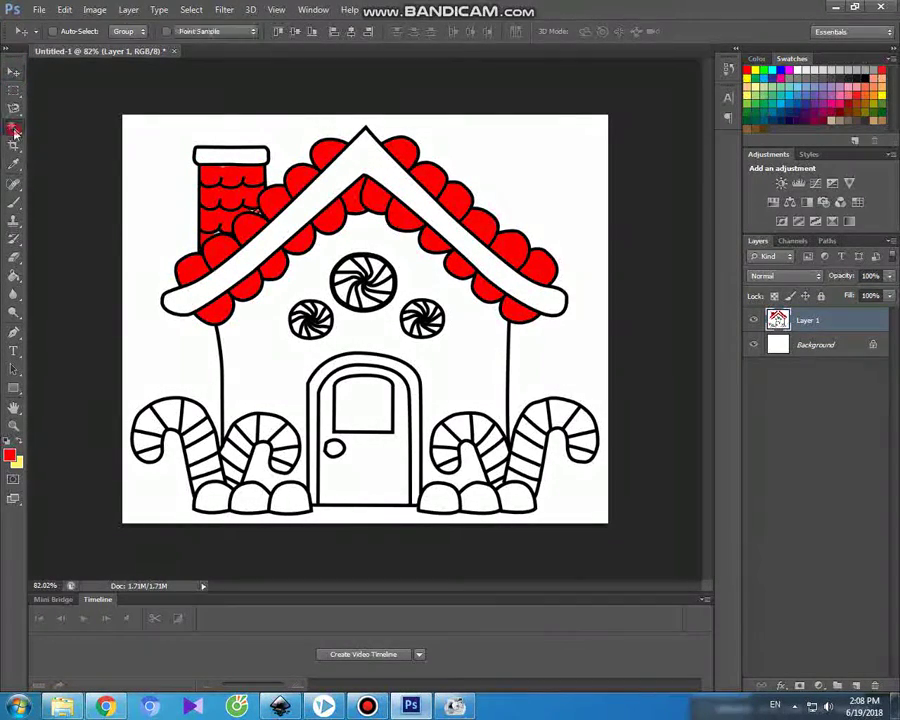
pyautogui.click(260, 374)
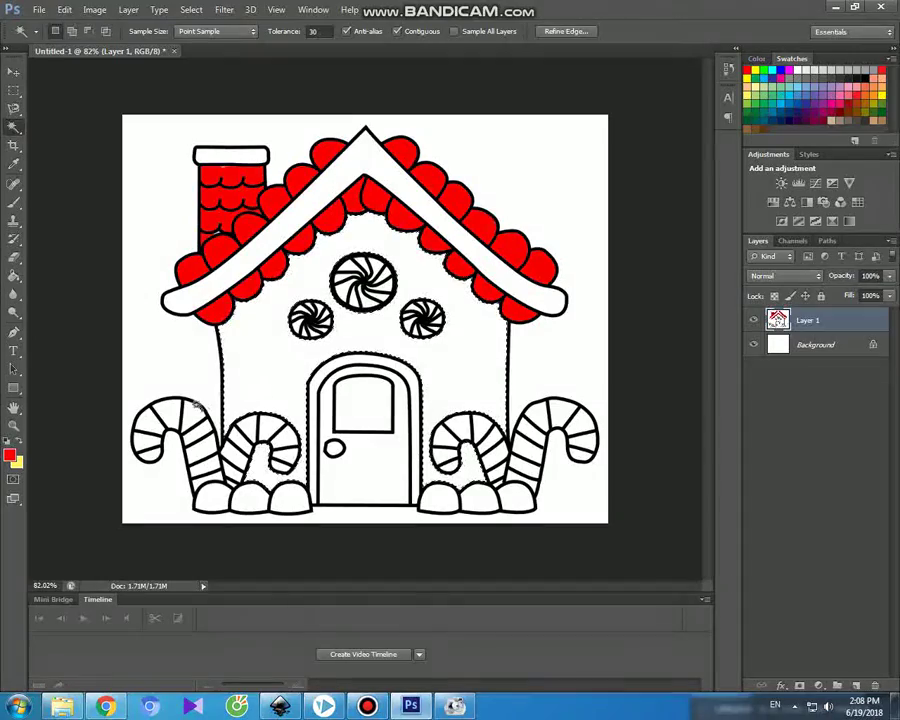
pyautogui.click(10, 456)
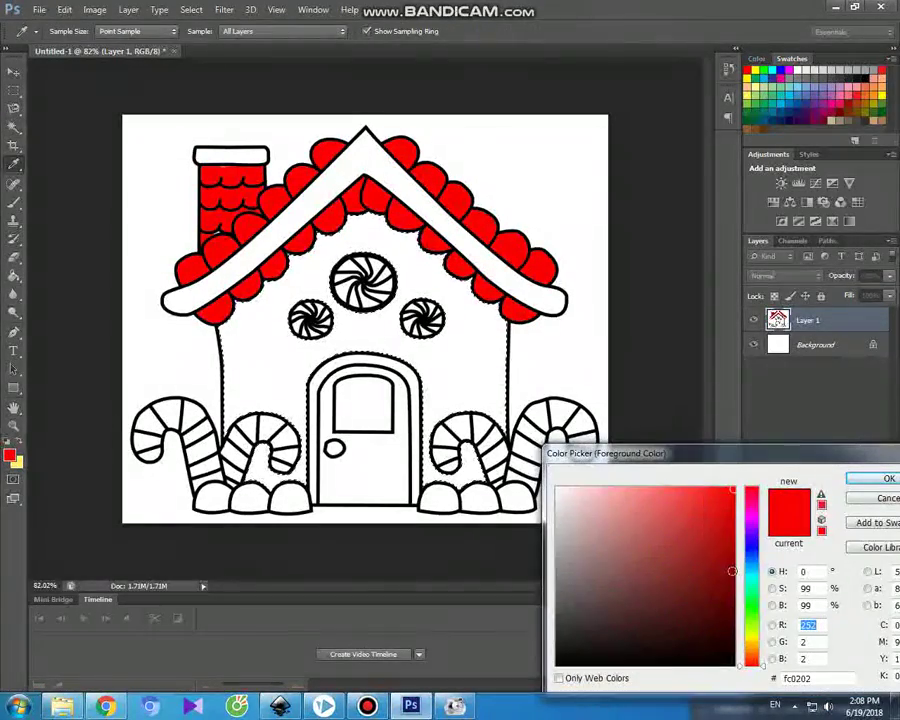
pyautogui.moveTo(757, 643); pyautogui.dragTo(753, 634)
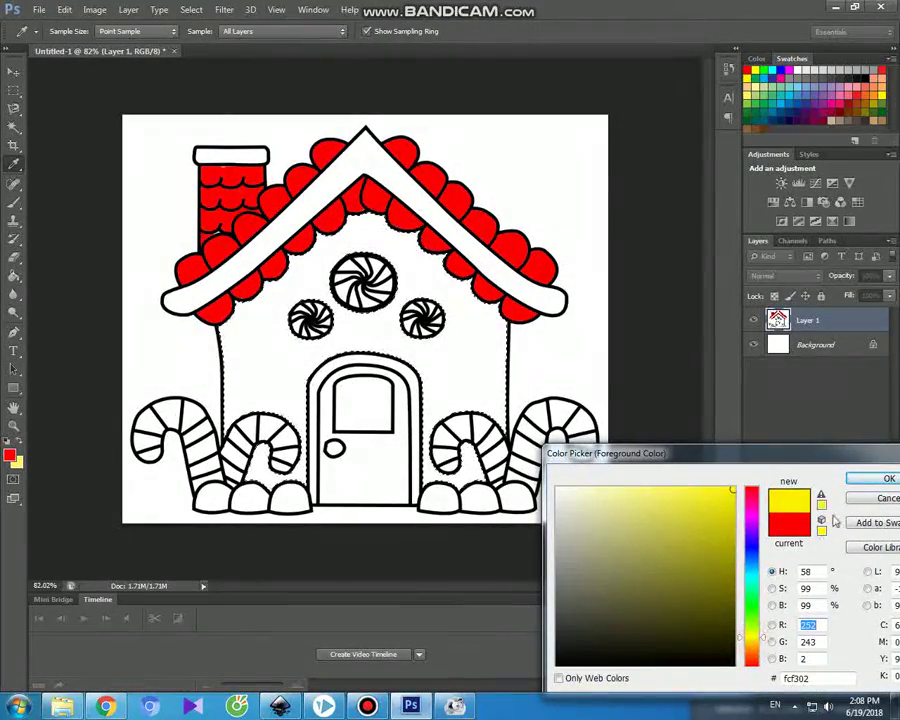
pyautogui.click(856, 481)
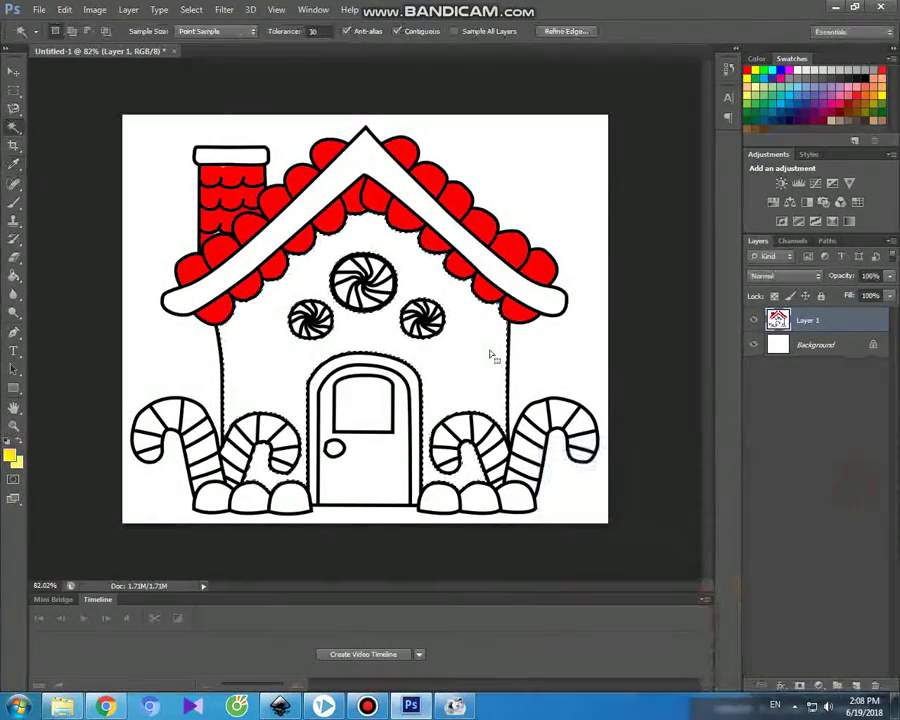
pyautogui.click(15, 204)
pyautogui.moveTo(368, 222)
pyautogui.mouseDown()
pyautogui.moveTo(300, 242)
pyautogui.moveTo(318, 268)
pyautogui.moveTo(282, 310)
pyautogui.moveTo(284, 334)
pyautogui.moveTo(271, 301)
pyautogui.moveTo(249, 334)
pyautogui.moveTo(235, 368)
pyautogui.moveTo(236, 444)
pyautogui.moveTo(271, 356)
pyautogui.moveTo(304, 448)
pyautogui.moveTo(338, 340)
pyautogui.moveTo(405, 285)
pyautogui.moveTo(416, 311)
pyautogui.moveTo(488, 327)
pyautogui.moveTo(494, 437)
pyautogui.moveTo(458, 338)
pyautogui.moveTo(468, 404)
pyautogui.moveTo(422, 358)
pyautogui.moveTo(433, 410)
pyautogui.mouseUp()
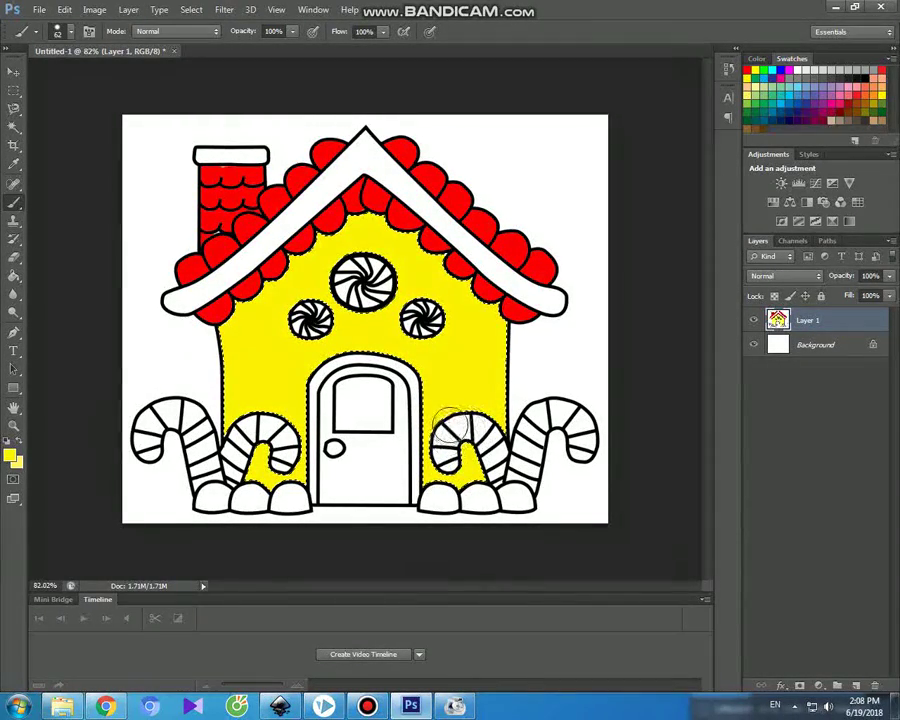
pyautogui.click(14, 71)
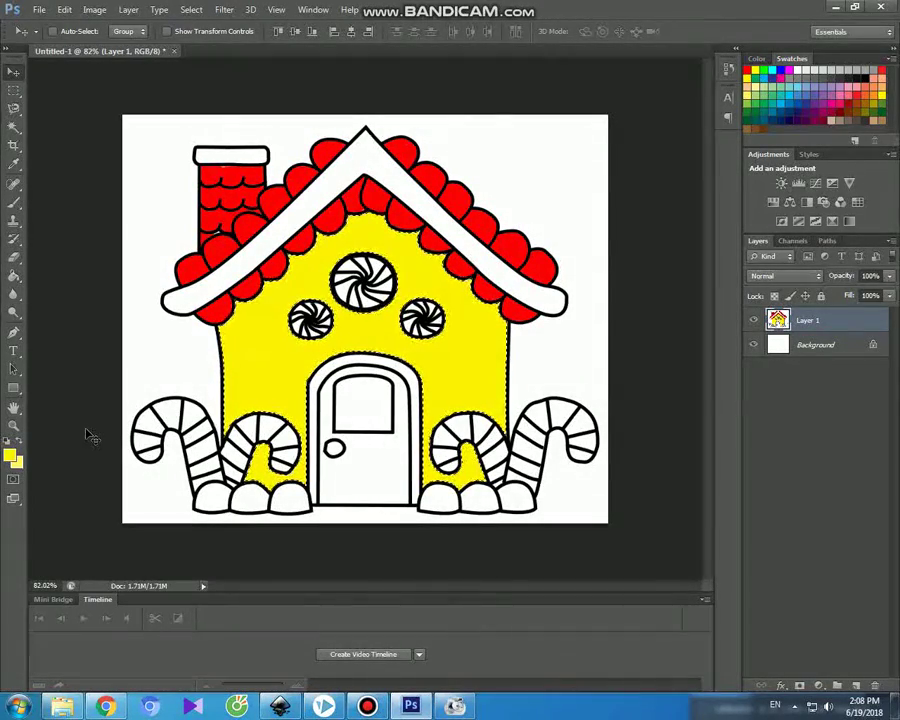
# Magic Wand-select alternating stripes across all four candy canes.
pyautogui.click(14, 126)
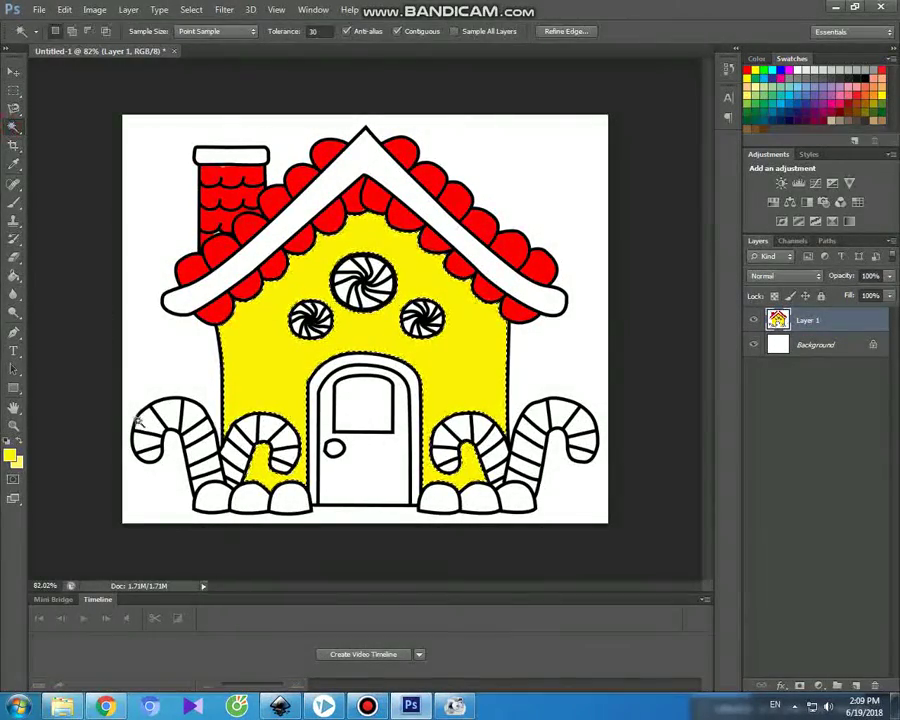
pyautogui.click(145, 448)
pyautogui.keyDown('shift'); pyautogui.click(155, 428); pyautogui.keyUp('shift')
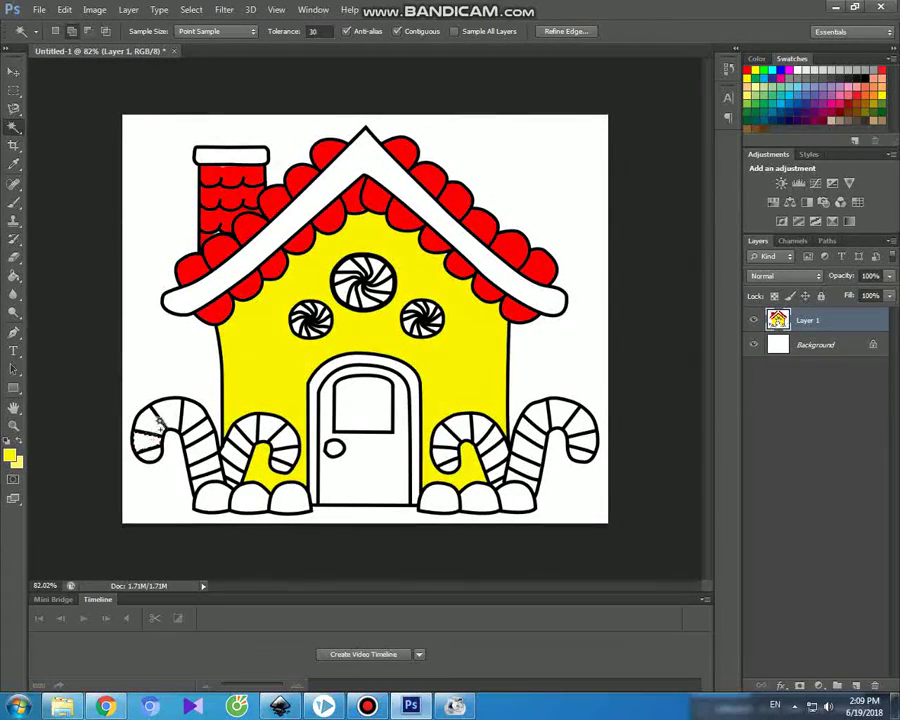
pyautogui.keyDown('shift'); pyautogui.click(167, 414); pyautogui.keyUp('shift')
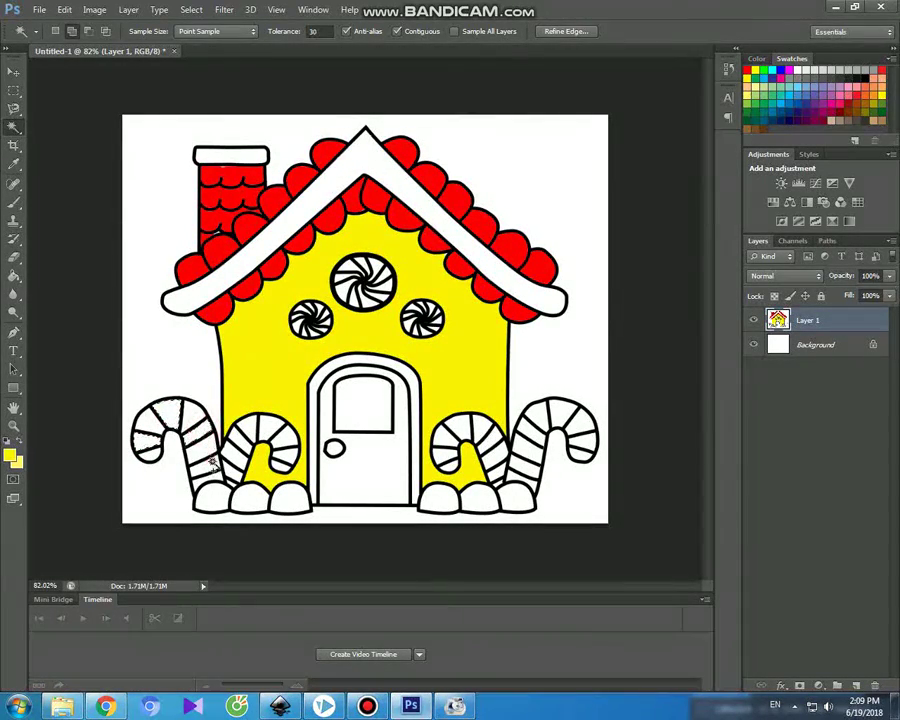
pyautogui.keyDown('shift'); pyautogui.click(231, 467); pyautogui.keyUp('shift')
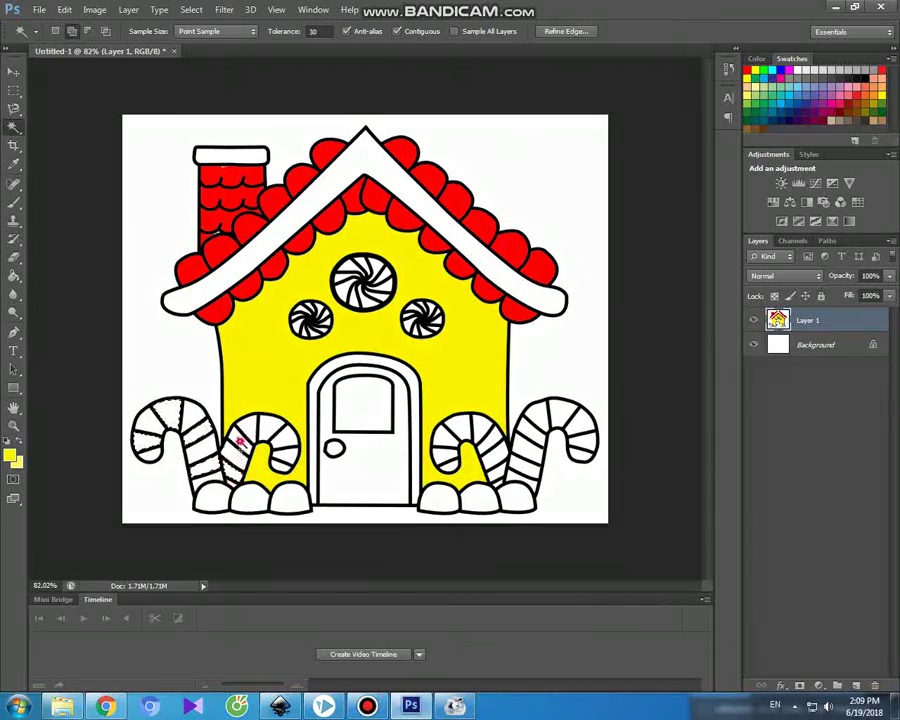
pyautogui.keyDown('shift'); pyautogui.click(446, 444); pyautogui.keyUp('shift')
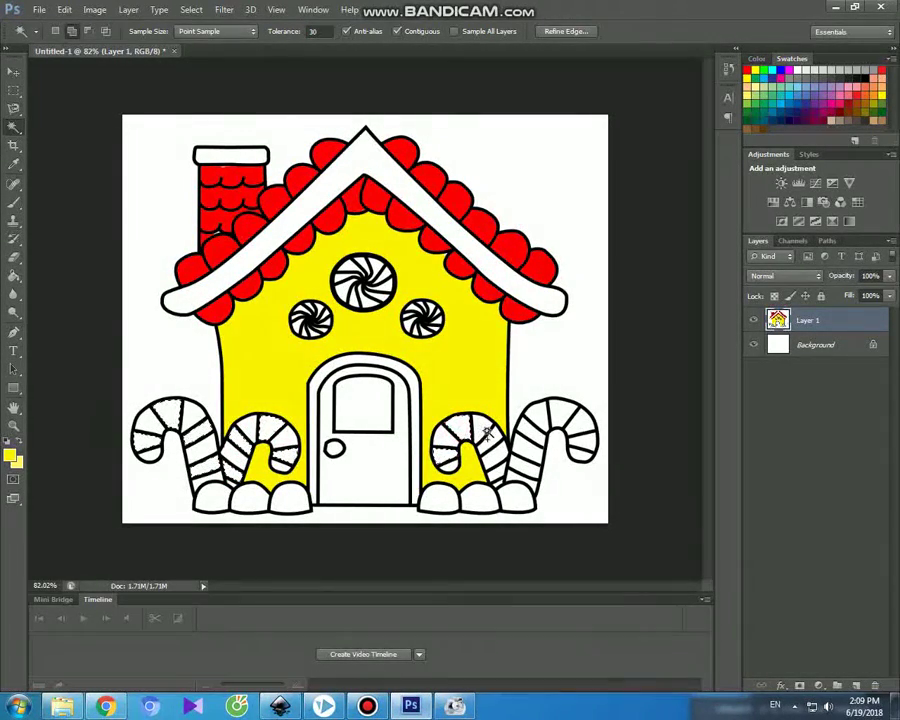
pyautogui.keyDown('shift'); pyautogui.click(531, 461); pyautogui.keyUp('shift')
pyautogui.keyDown('shift'); pyautogui.click(557, 413); pyautogui.keyUp('shift')
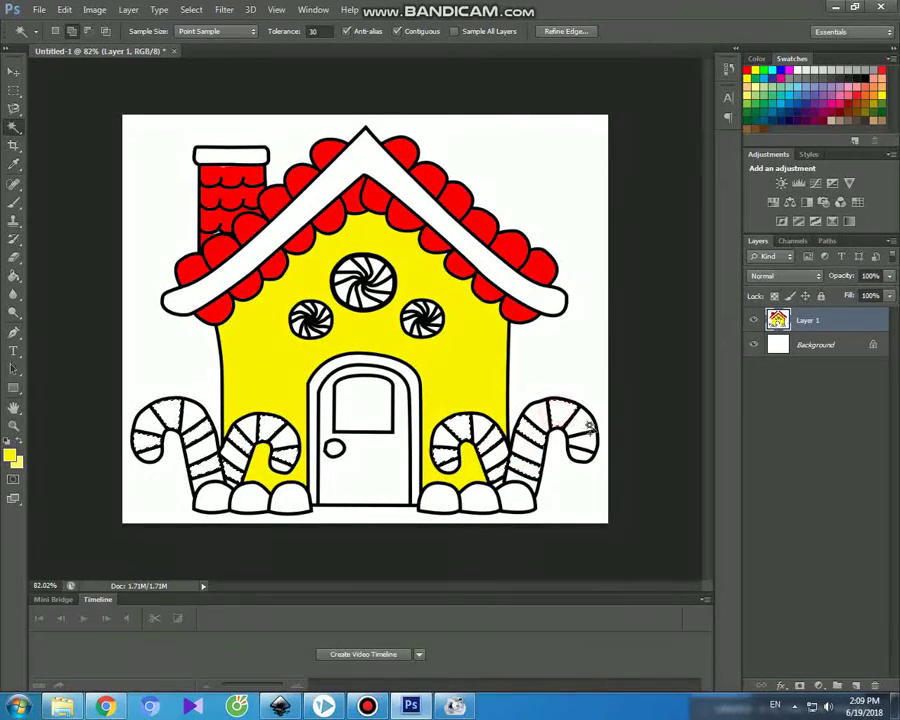
# Set the foreground colour to bright green (3dfc02) and return to the Brush.
pyautogui.click(10, 455)
pyautogui.click(752, 612)
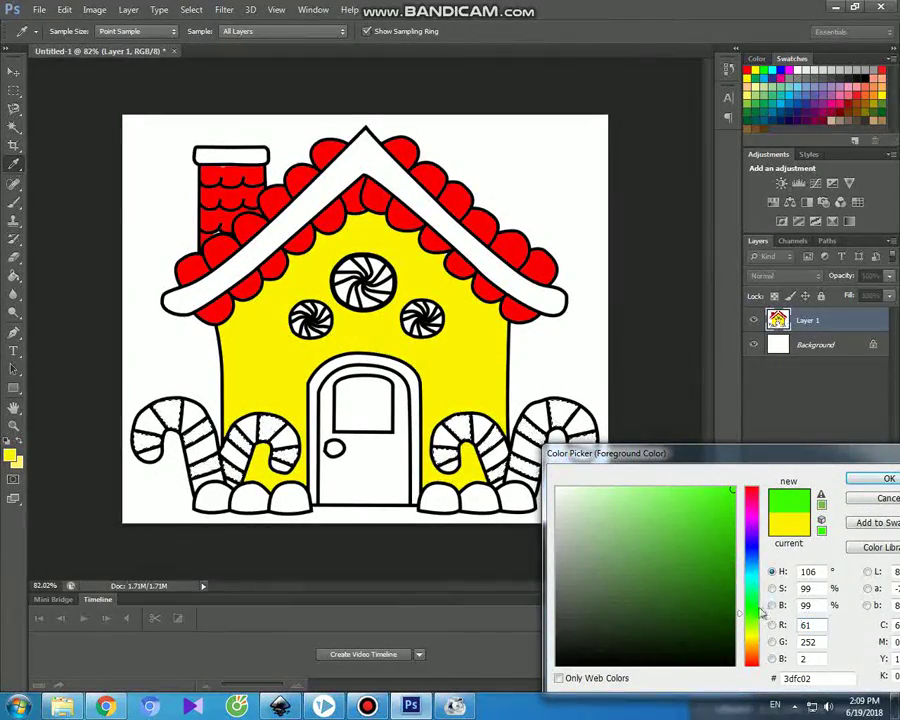
pyautogui.click(868, 479)
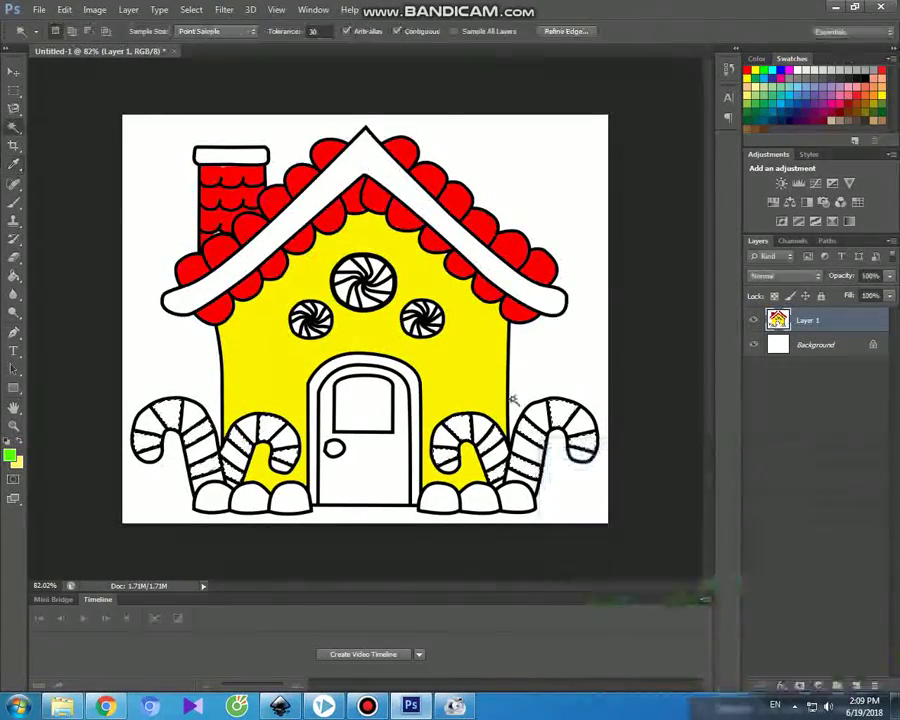
pyautogui.click(14, 202)
# Paint the selected candy-cane stripes green, deselect, and Magic Wand the second cane's white stripes.
pyautogui.moveTo(151, 398)
pyautogui.mouseDown()
pyautogui.moveTo(141, 456)
pyautogui.moveTo(183, 424)
pyautogui.mouseUp()
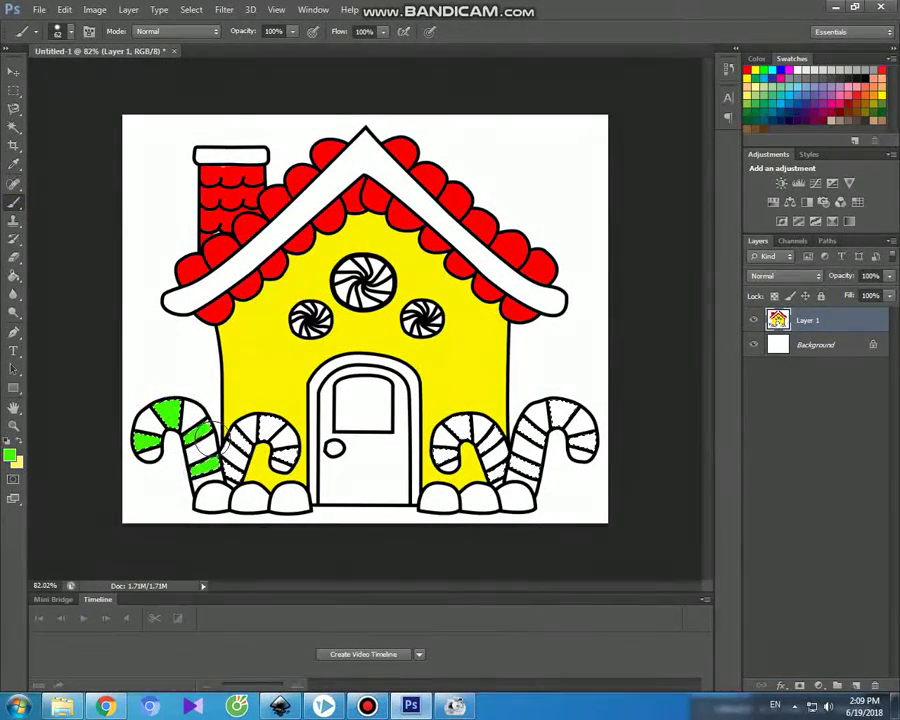
pyautogui.moveTo(255, 440)
pyautogui.mouseDown()
pyautogui.moveTo(265, 428)
pyautogui.moveTo(280, 435)
pyautogui.moveTo(285, 455)
pyautogui.mouseUp()
pyautogui.moveTo(487, 432)
pyautogui.mouseDown()
pyautogui.moveTo(464, 426)
pyautogui.moveTo(445, 452)
pyautogui.moveTo(485, 430)
pyautogui.moveTo(537, 470)
pyautogui.moveTo(585, 425)
pyautogui.mouseUp()
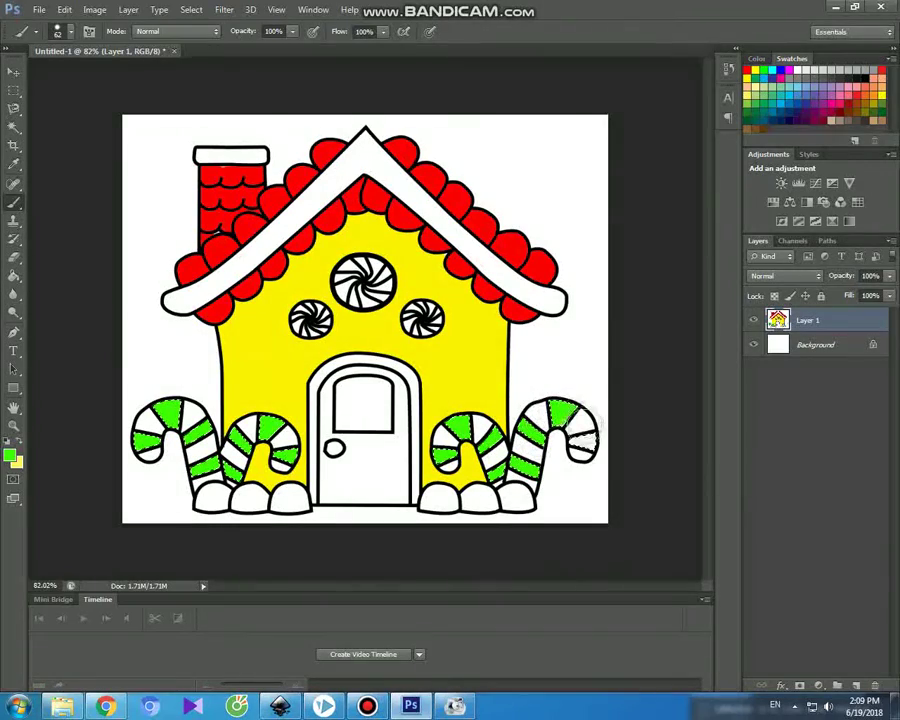
pyautogui.hotkey('ctrl', 'd')
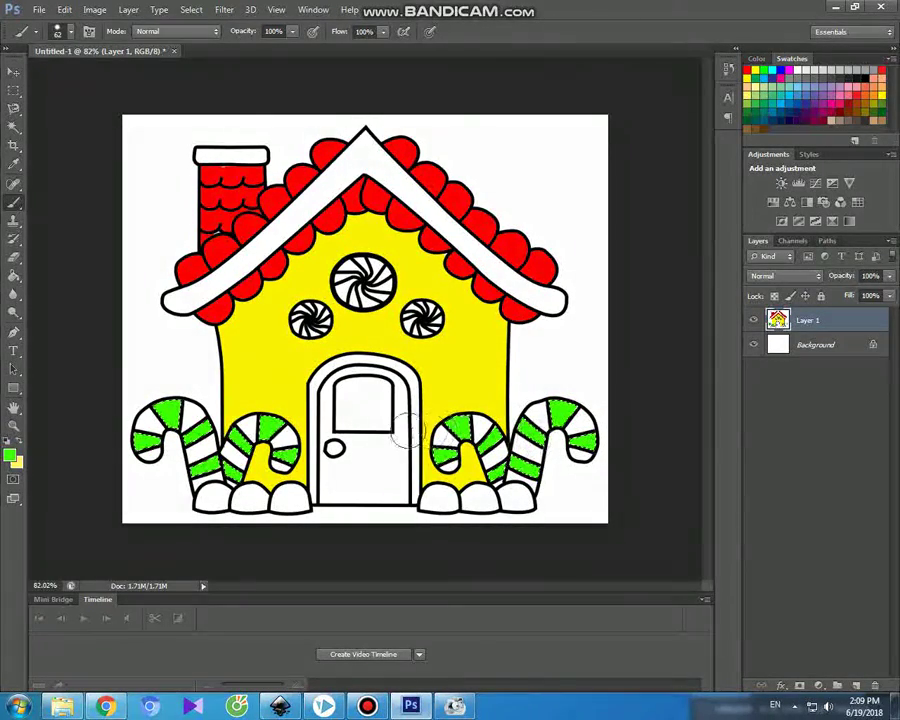
pyautogui.click(14, 72)
pyautogui.click(14, 108)
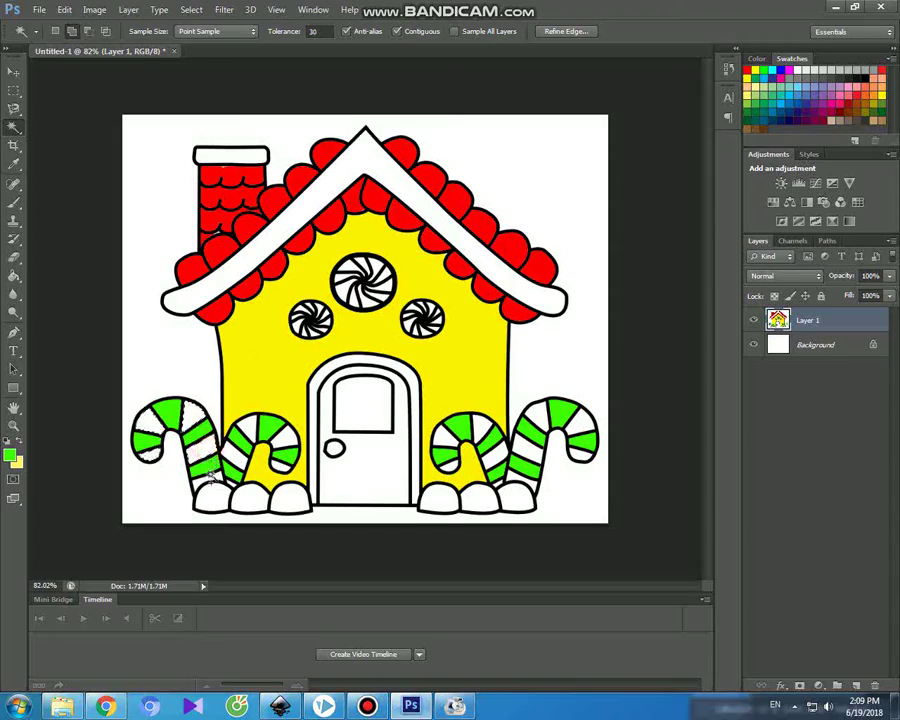
pyautogui.keyDown('shift'); pyautogui.click(231, 452); pyautogui.keyUp('shift')
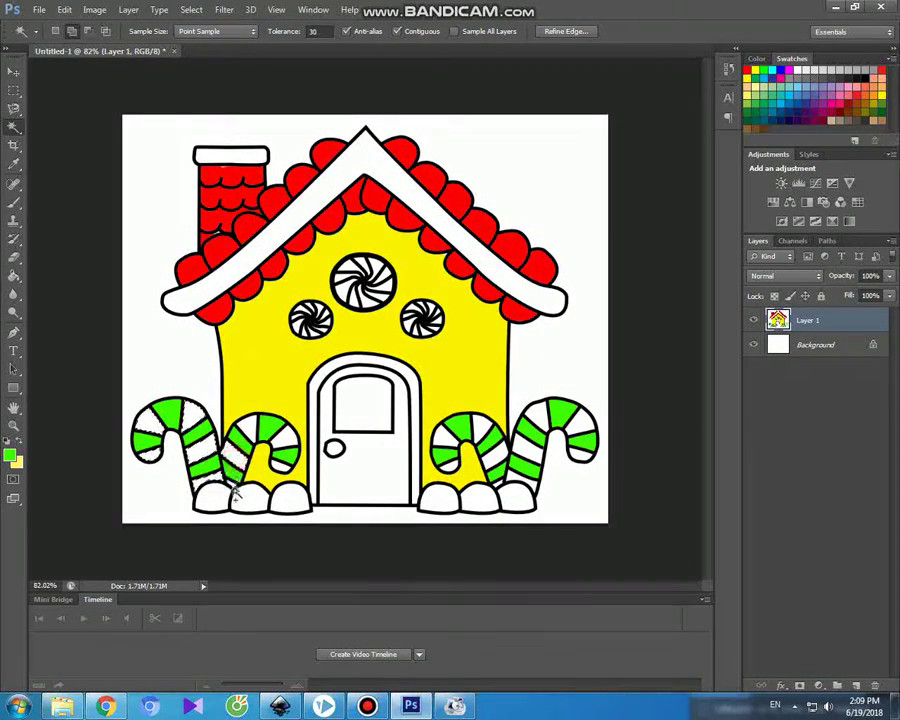
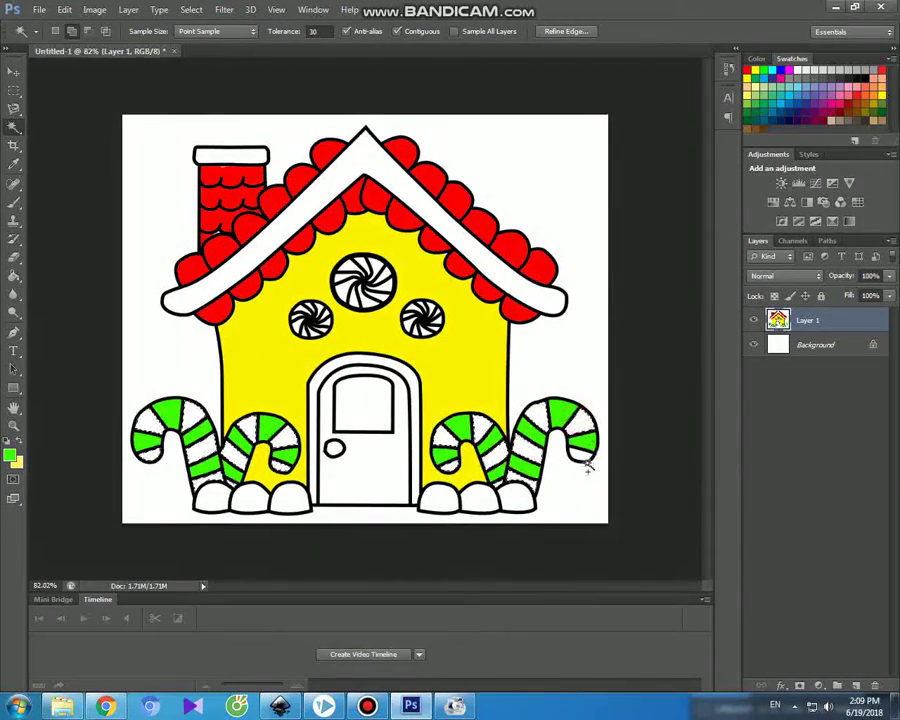
# Clear the selection and set the foreground colour to magenta.
pyautogui.hotkey('ctrl', 'd')
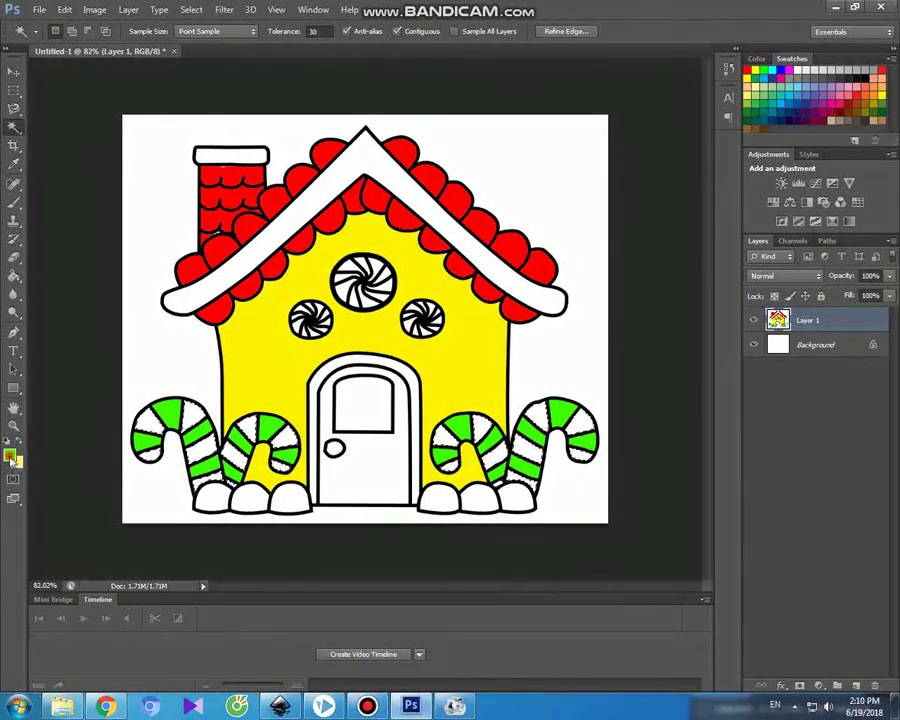
pyautogui.click(10, 456)
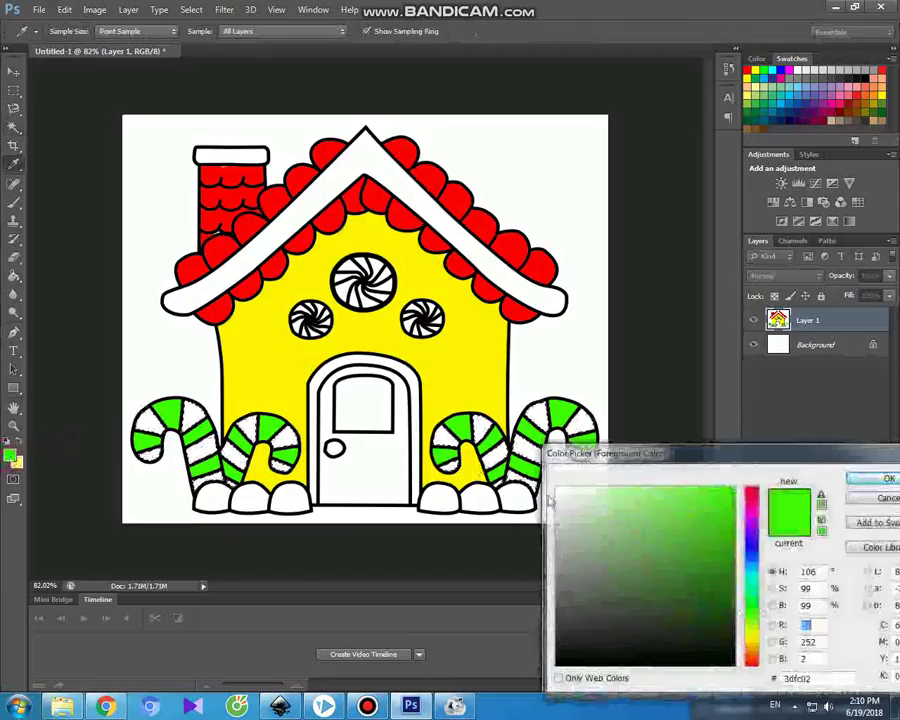
pyautogui.click(754, 520)
pyautogui.click(868, 479)
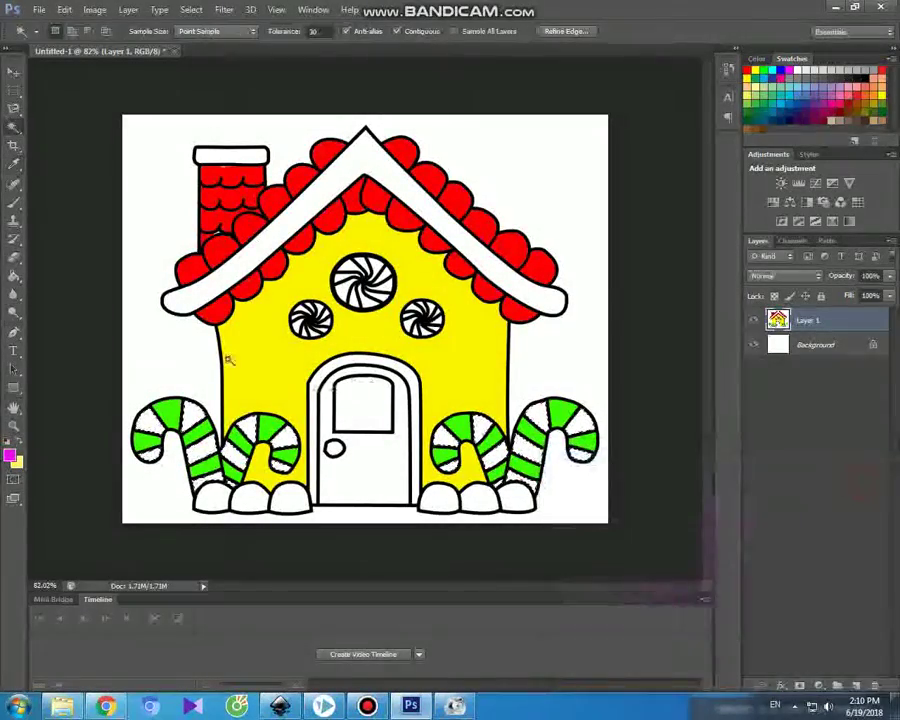
# Brush magenta over the white stripes of all four candy canes.
pyautogui.click(14, 201)
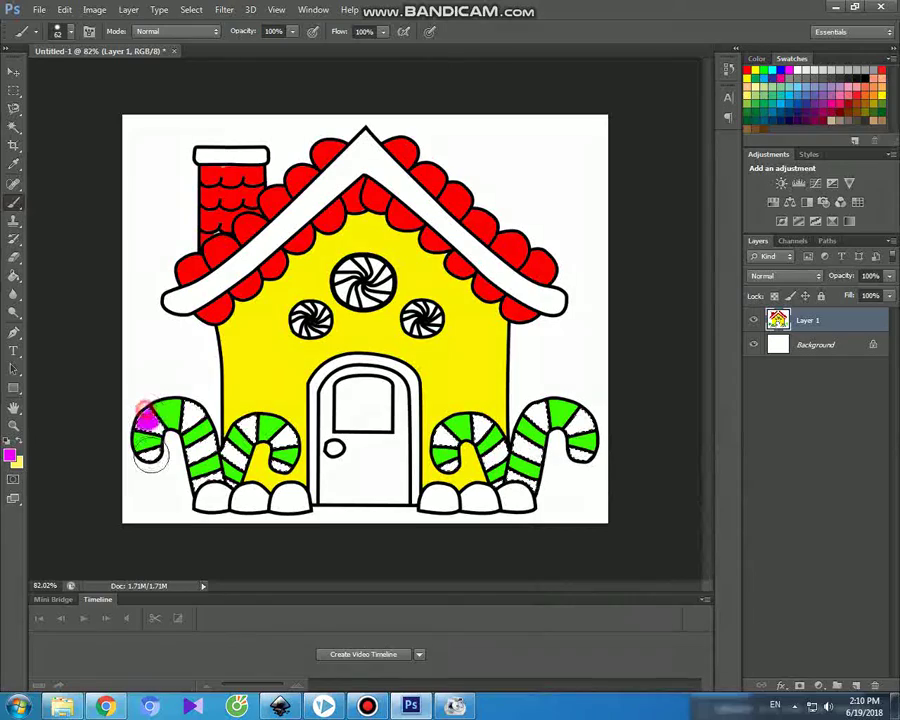
pyautogui.moveTo(150, 453); pyautogui.dragTo(148, 440)
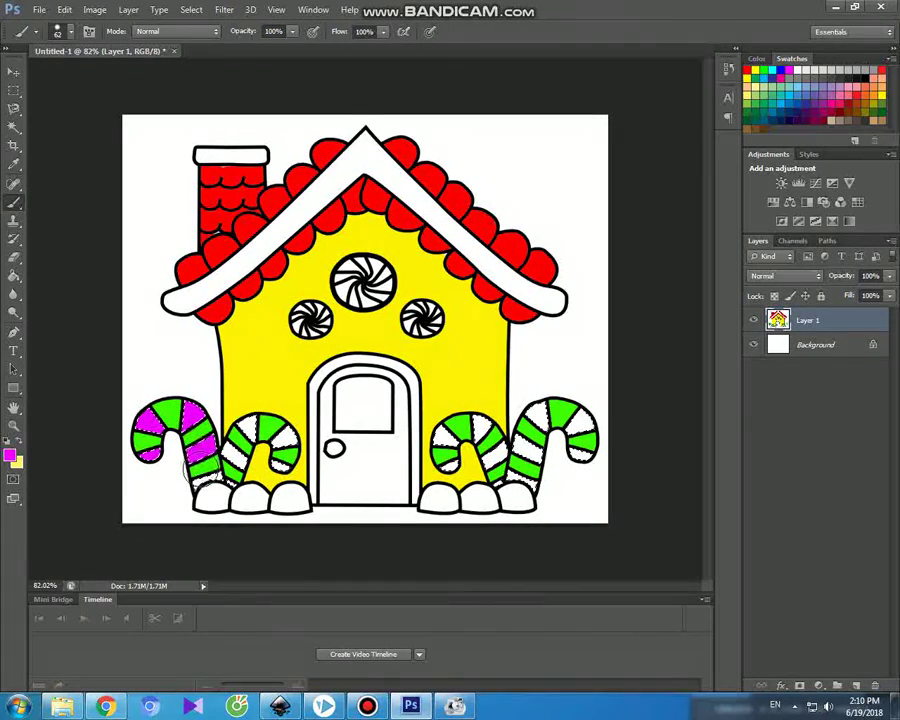
pyautogui.moveTo(240, 430)
pyautogui.mouseDown()
pyautogui.moveTo(251, 420)
pyautogui.moveTo(283, 420)
pyautogui.mouseUp()
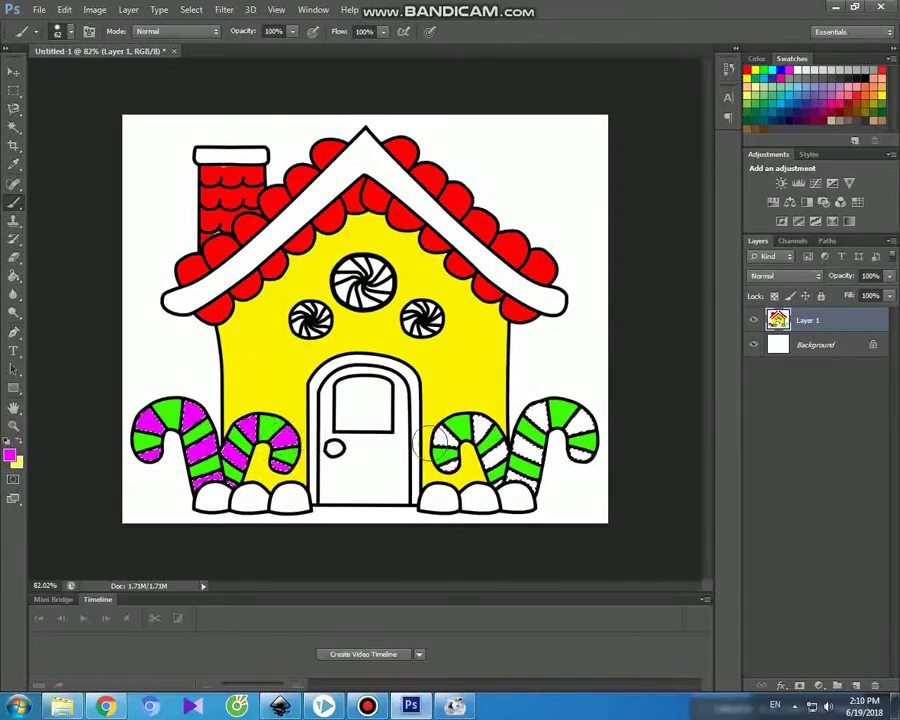
pyautogui.moveTo(441, 425); pyautogui.dragTo(450, 458)
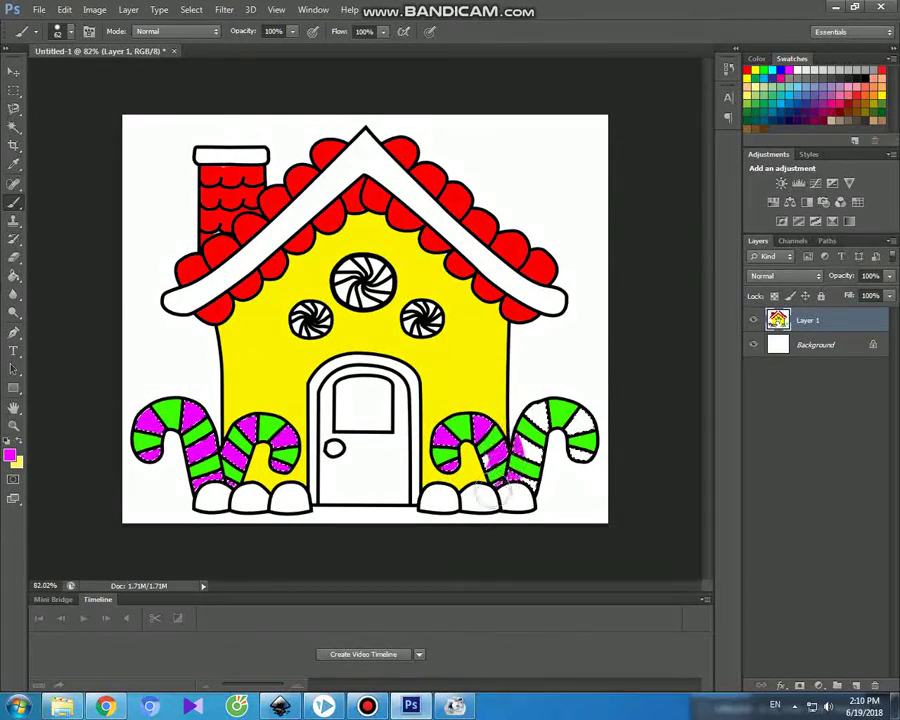
pyautogui.moveTo(525, 488); pyautogui.dragTo(519, 490)
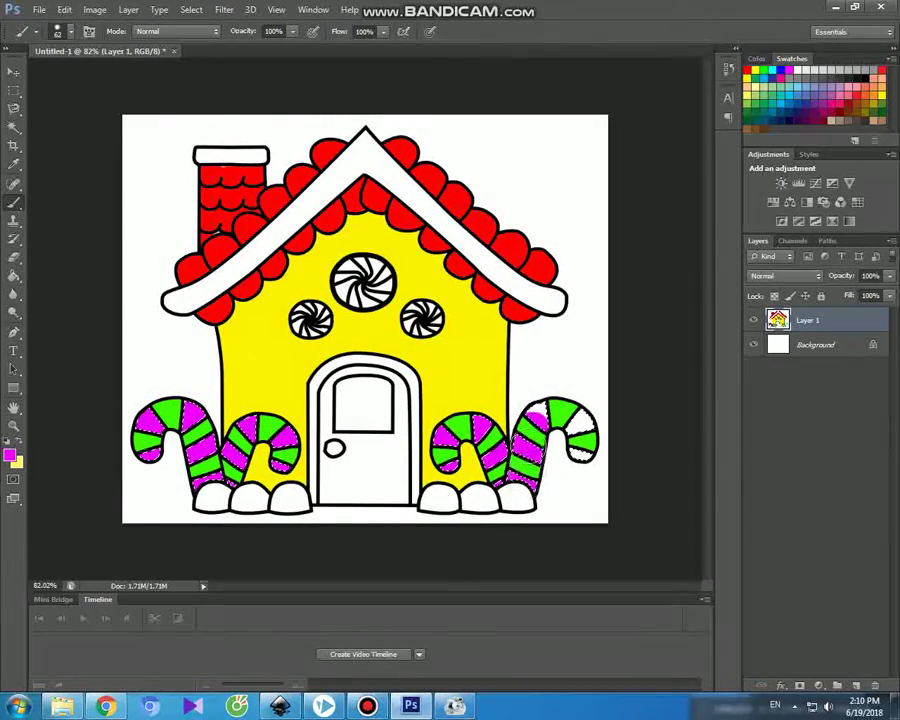
pyautogui.moveTo(556, 414); pyautogui.dragTo(583, 438)
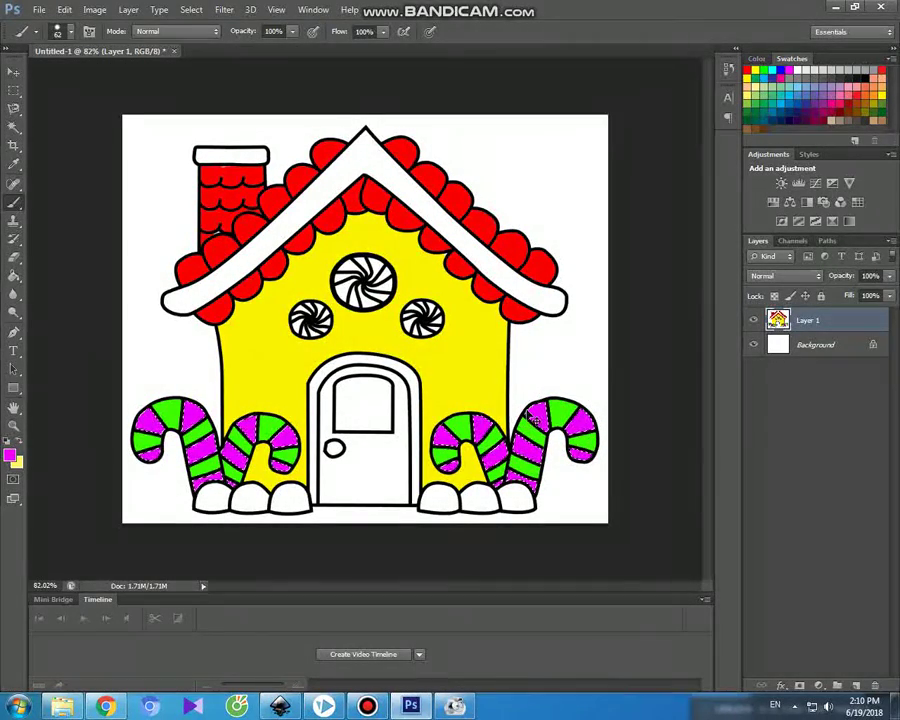
# Deselect and switch back to the Magic Wand tool.
pyautogui.hotkey('ctrl', 'd')
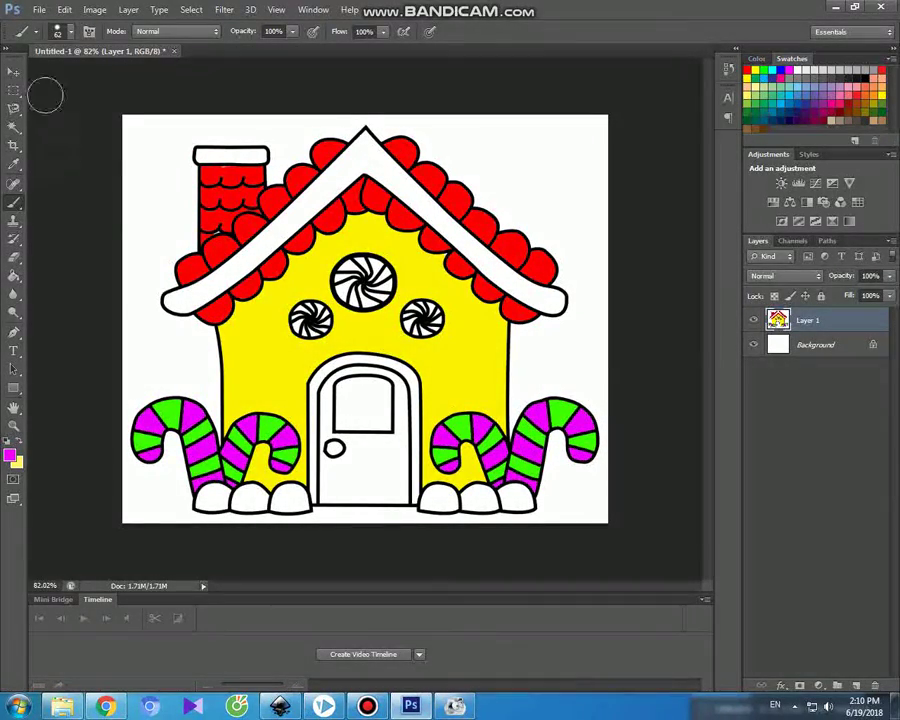
pyautogui.click(13, 71)
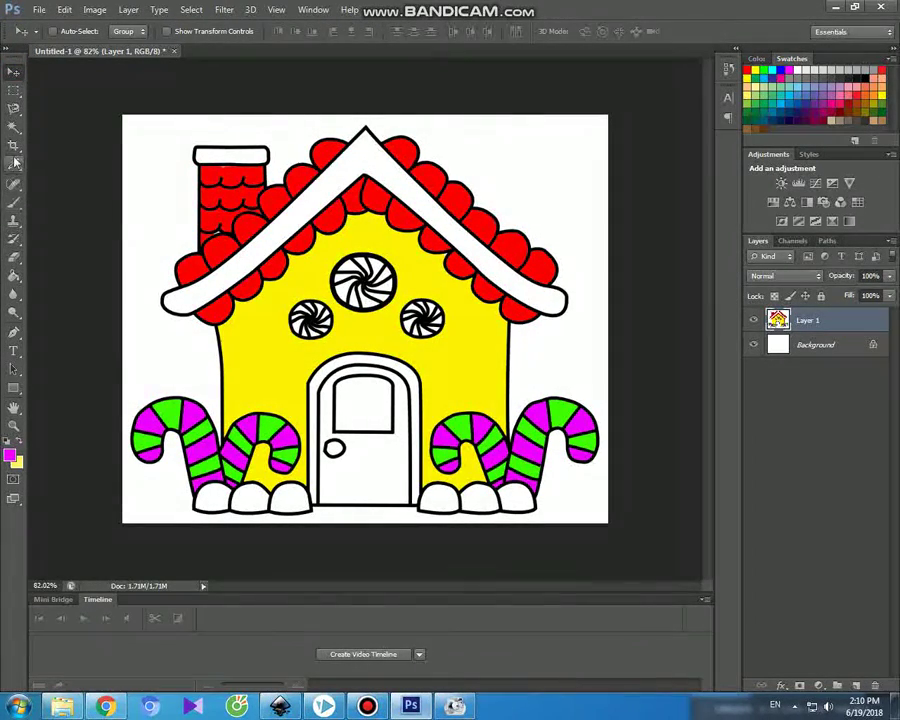
pyautogui.click(13, 127)
# Magic Wand-select the white door and paint it blue.
pyautogui.click(383, 464)
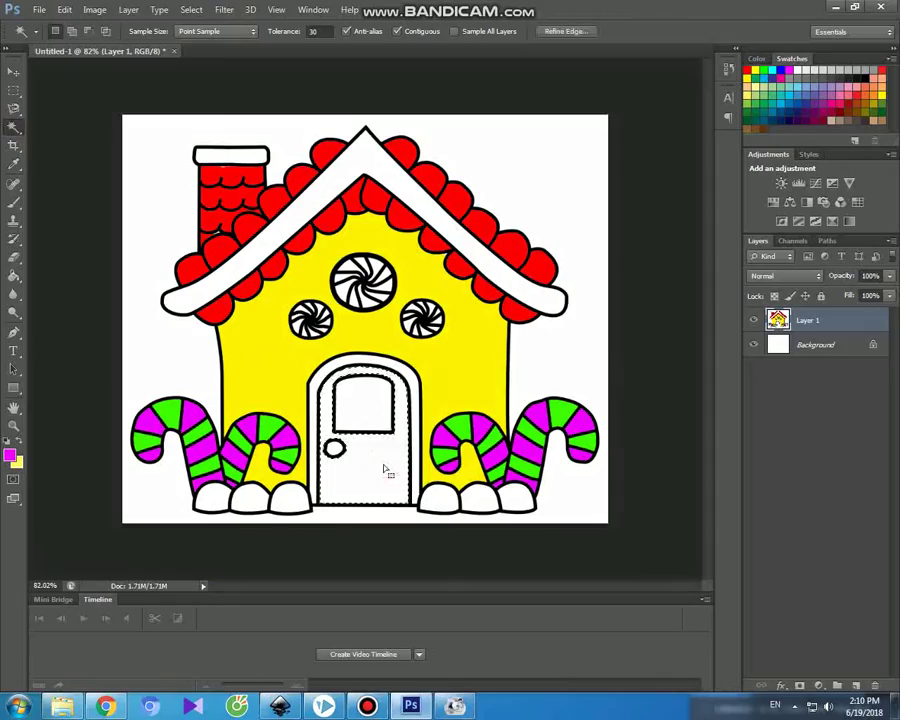
pyautogui.click(12, 456)
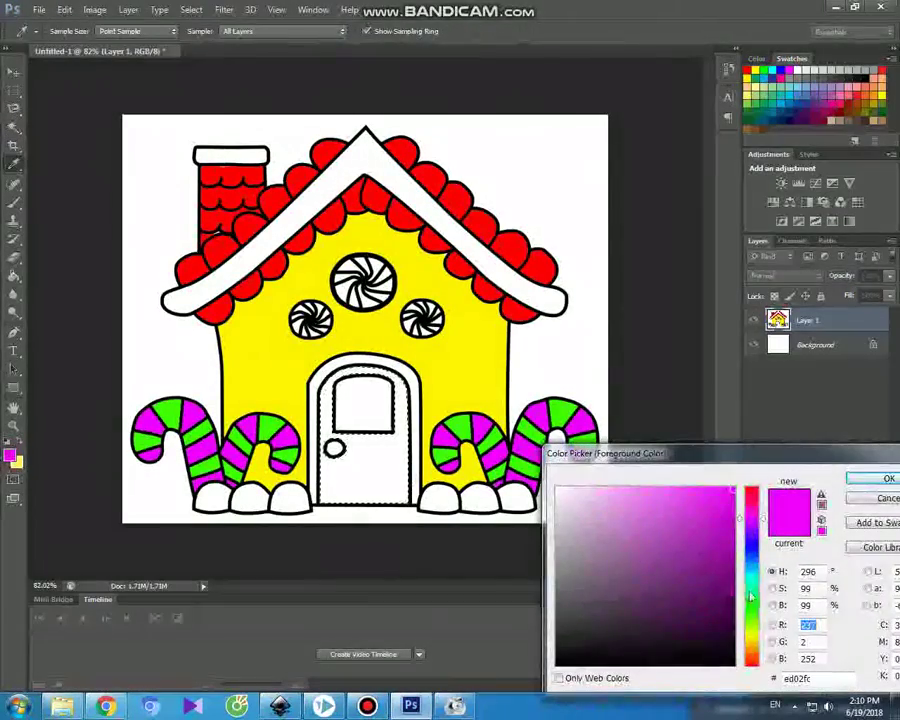
pyautogui.click(753, 559)
pyautogui.click(862, 478)
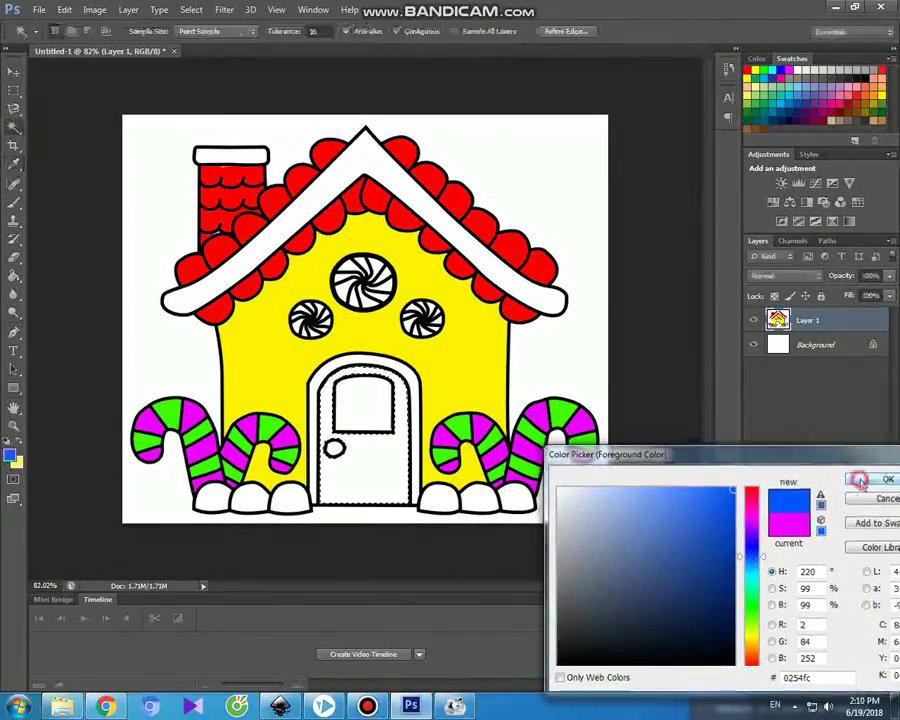
pyautogui.click(14, 202)
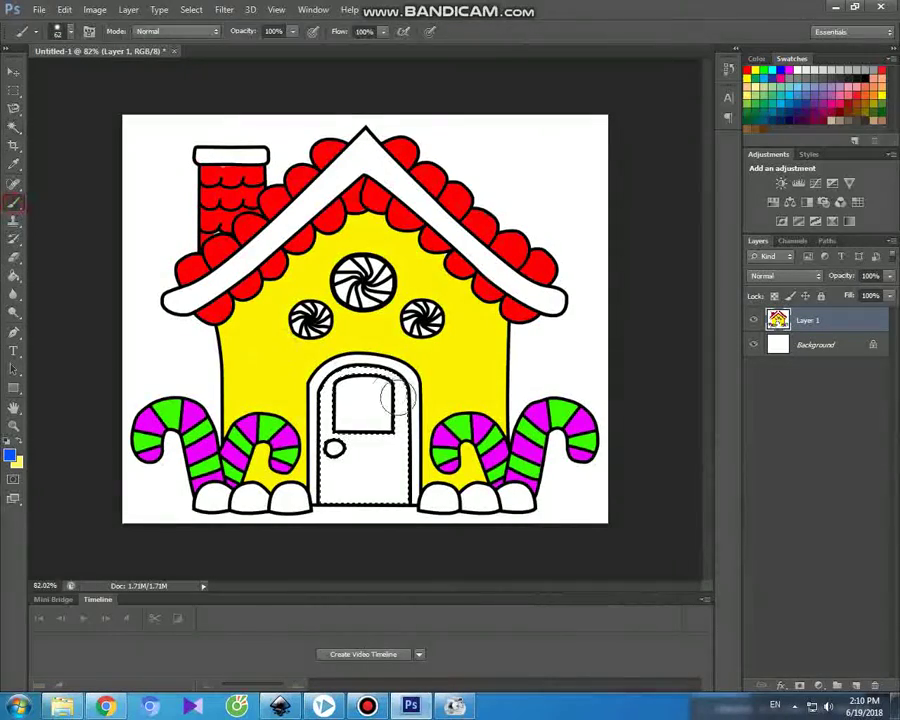
pyautogui.moveTo(388, 378)
pyautogui.mouseDown()
pyautogui.moveTo(322, 385)
pyautogui.moveTo(333, 487)
pyautogui.moveTo(352, 492)
pyautogui.moveTo(395, 470)
pyautogui.moveTo(382, 502)
pyautogui.moveTo(378, 478)
pyautogui.moveTo(403, 445)
pyautogui.mouseUp()
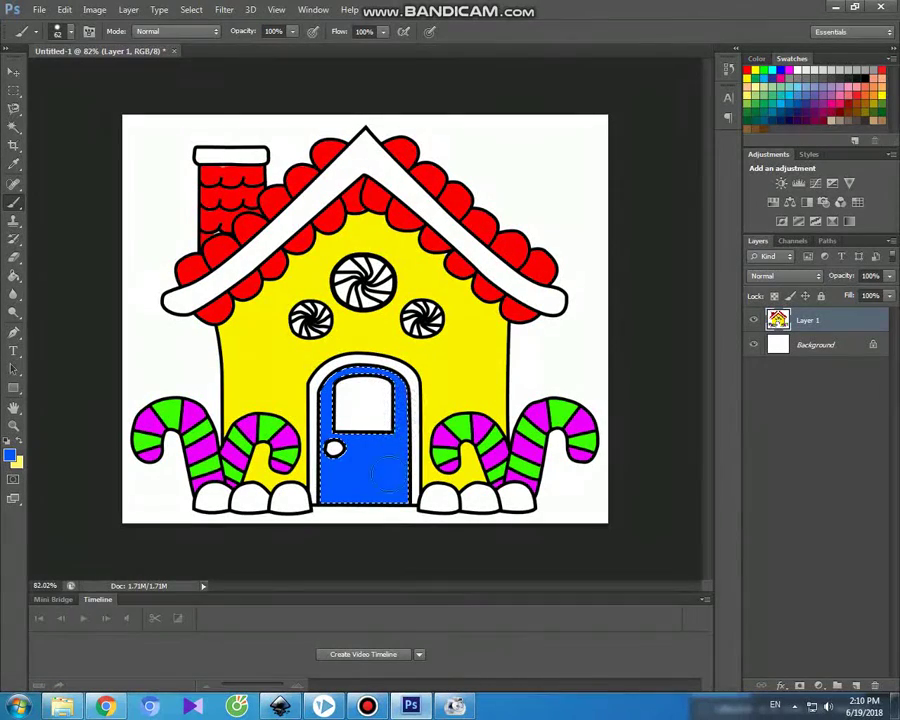
# Return to the Magic Wand and set a light pink brush colour for the door frame.
pyautogui.click(14, 72)
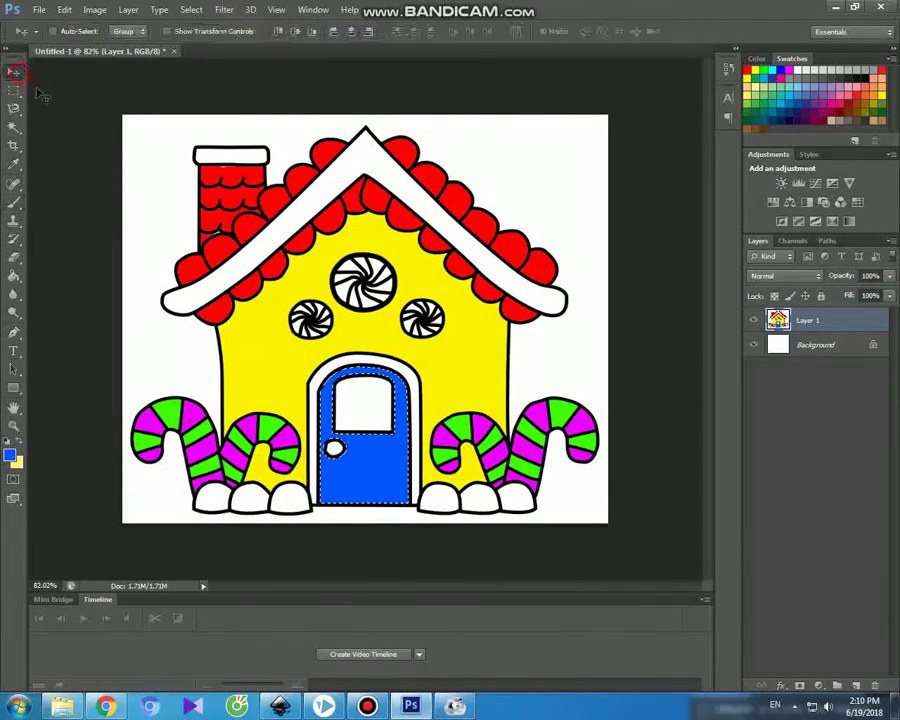
pyautogui.click(14, 126)
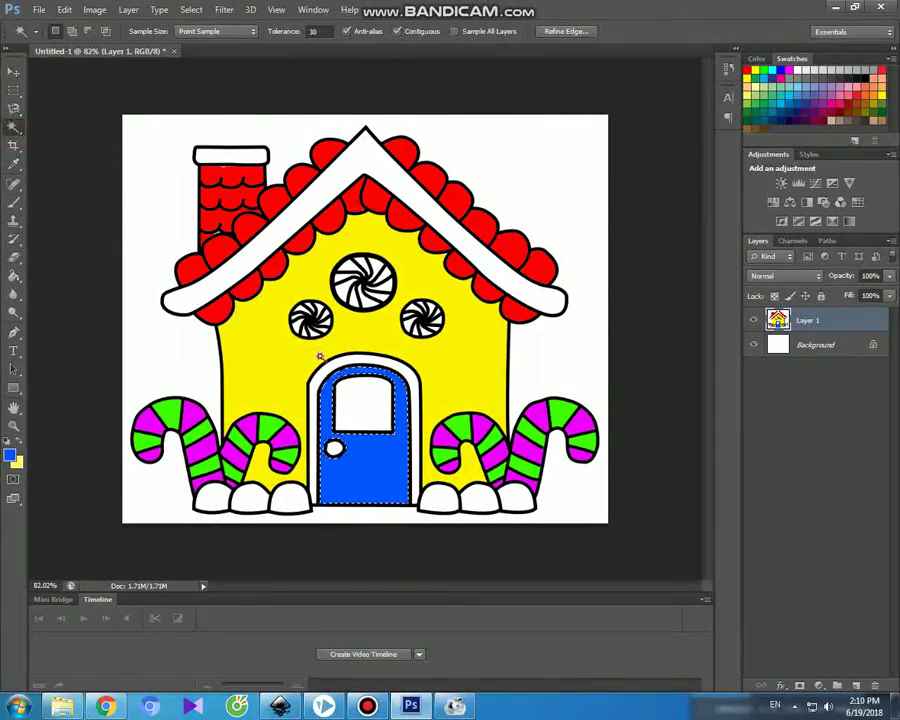
pyautogui.click(12, 456)
pyautogui.click(751, 511)
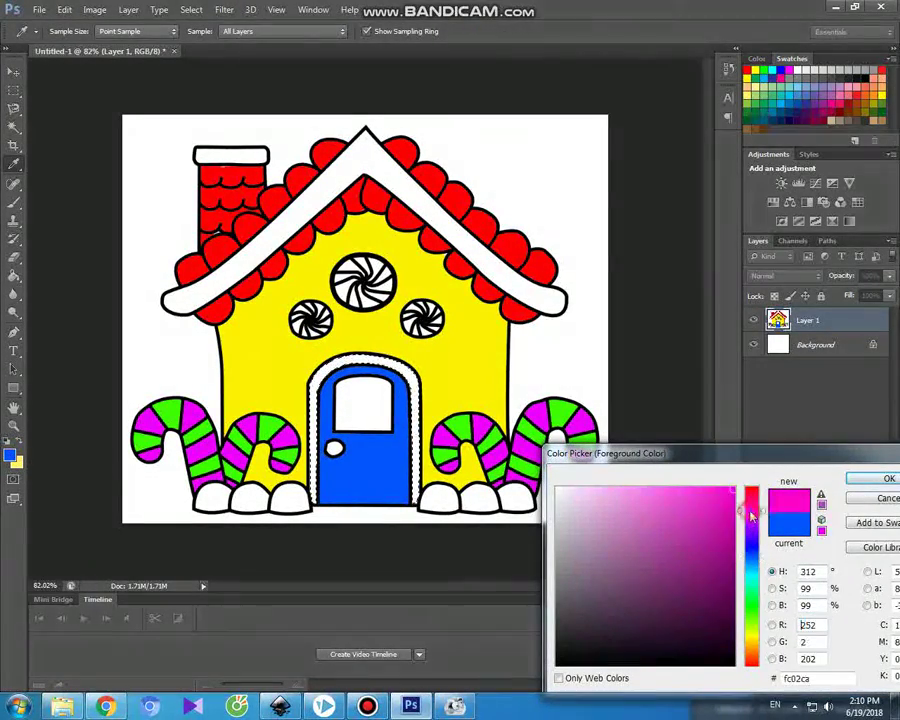
pyautogui.click(641, 488)
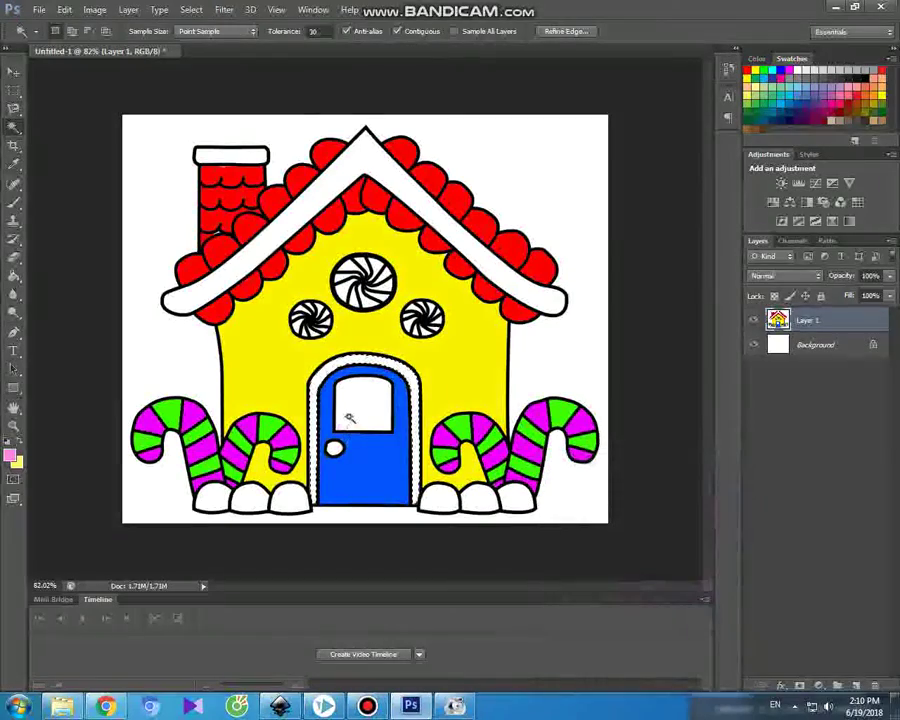
pyautogui.press('b')
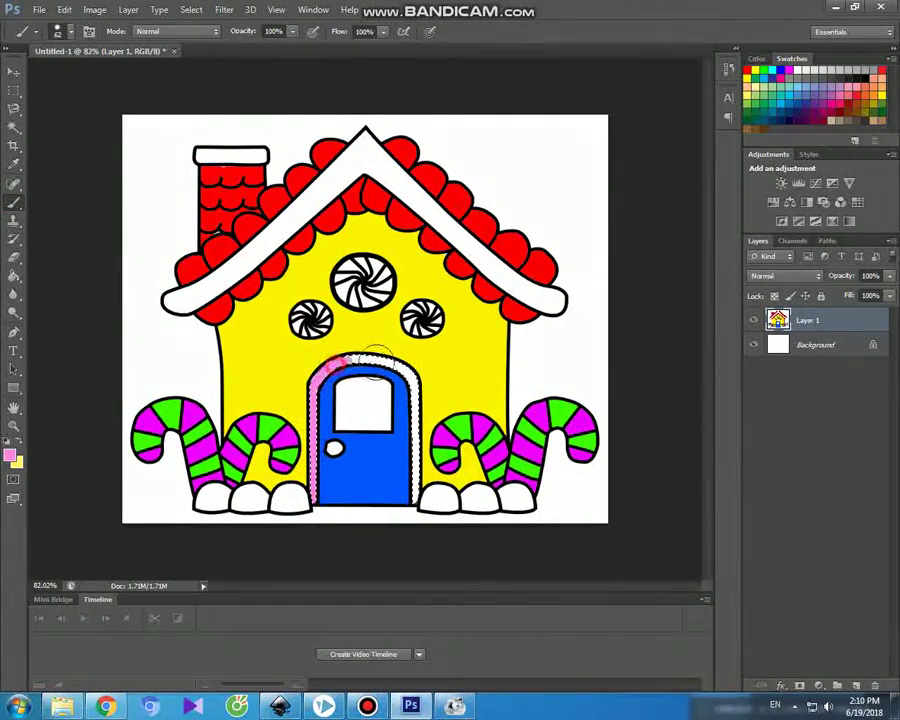
# Select the door's window pane and paint it deep magenta.
pyautogui.click(11, 456)
pyautogui.click(731, 534)
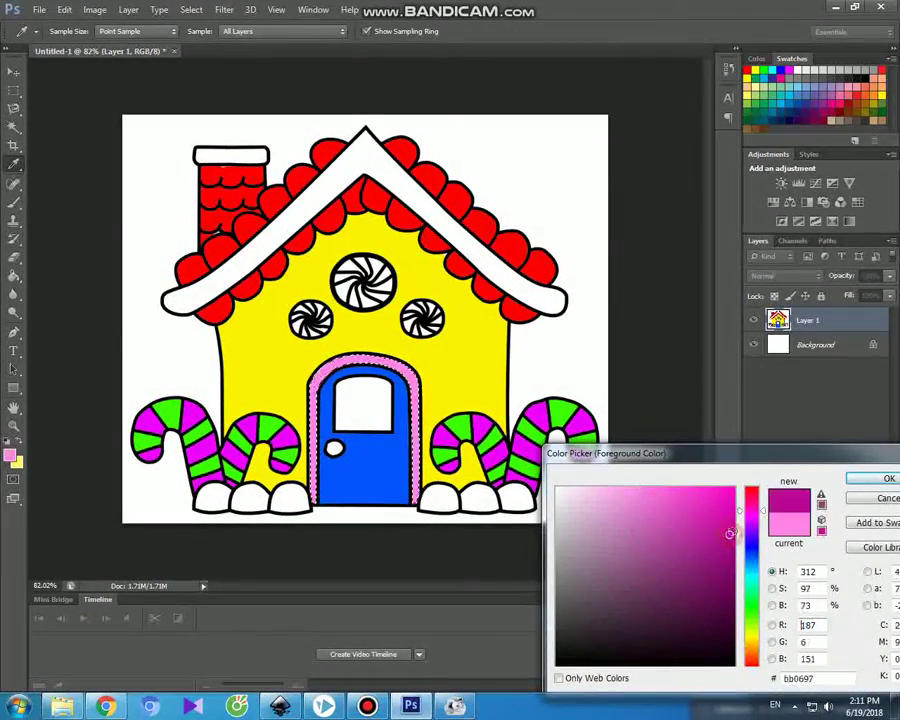
pyautogui.click(890, 481)
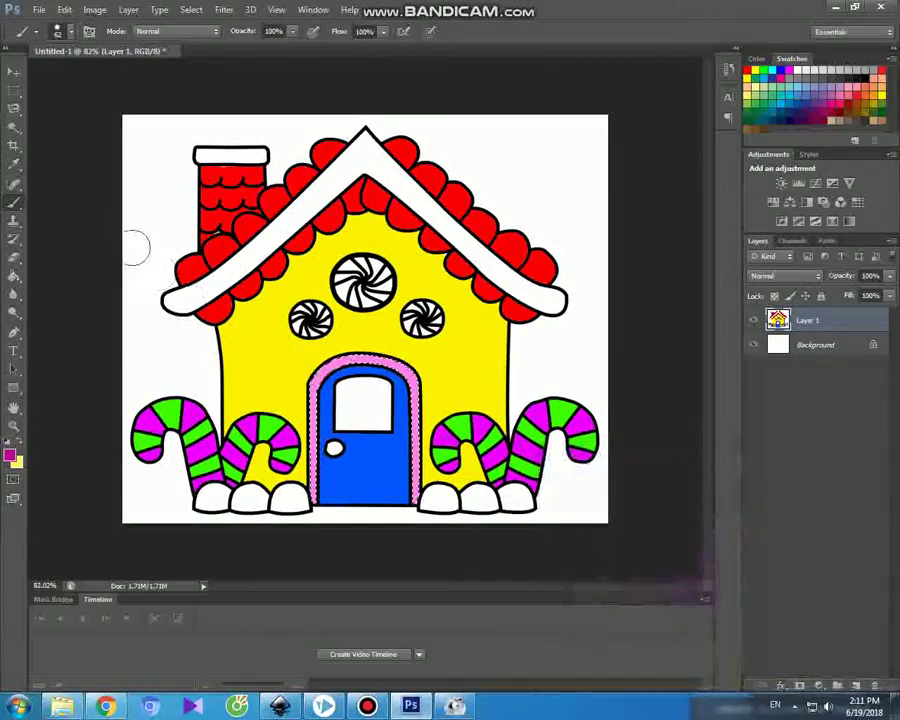
pyautogui.click(14, 130)
pyautogui.click(378, 411)
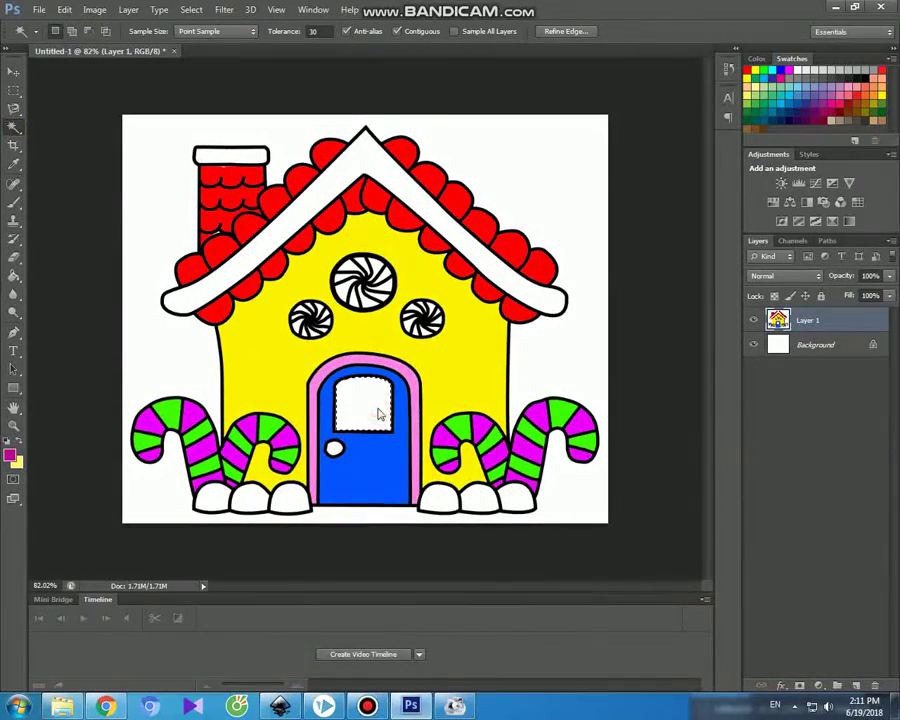
pyautogui.click(15, 203)
pyautogui.moveTo(357, 382)
pyautogui.mouseDown()
pyautogui.moveTo(342, 402)
pyautogui.moveTo(382, 418)
pyautogui.mouseUp()
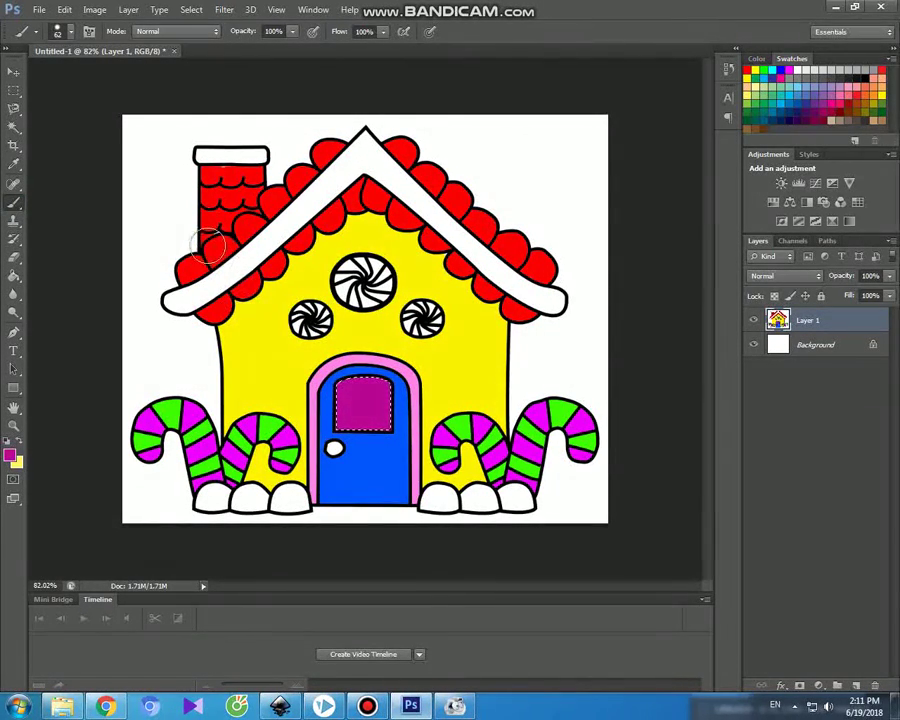
# Set a yellow-green foreground colour and brush the round doorknob.
pyautogui.click(14, 72)
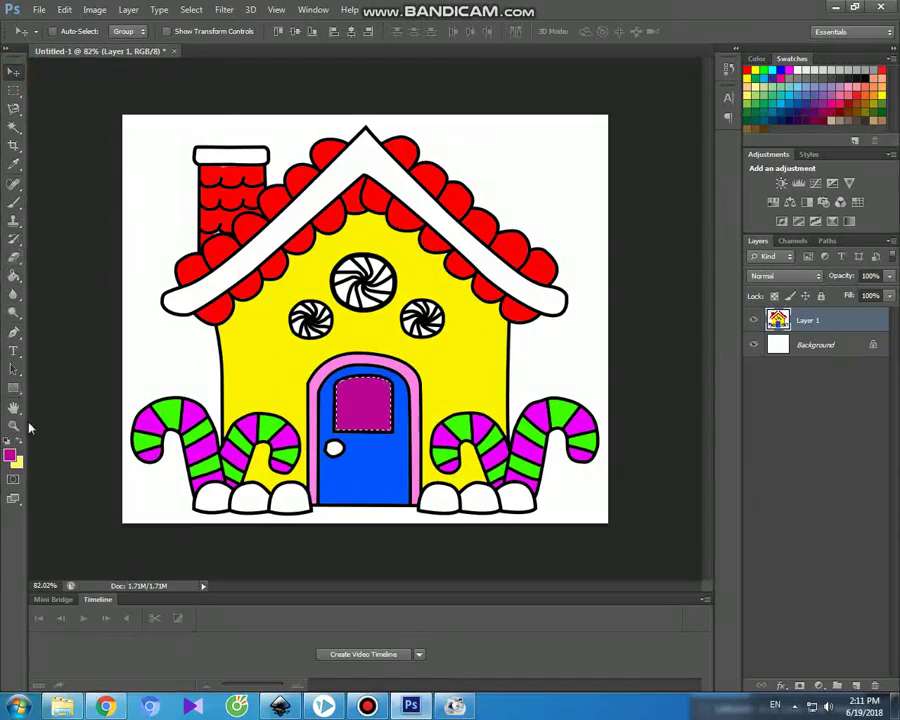
pyautogui.click(14, 127)
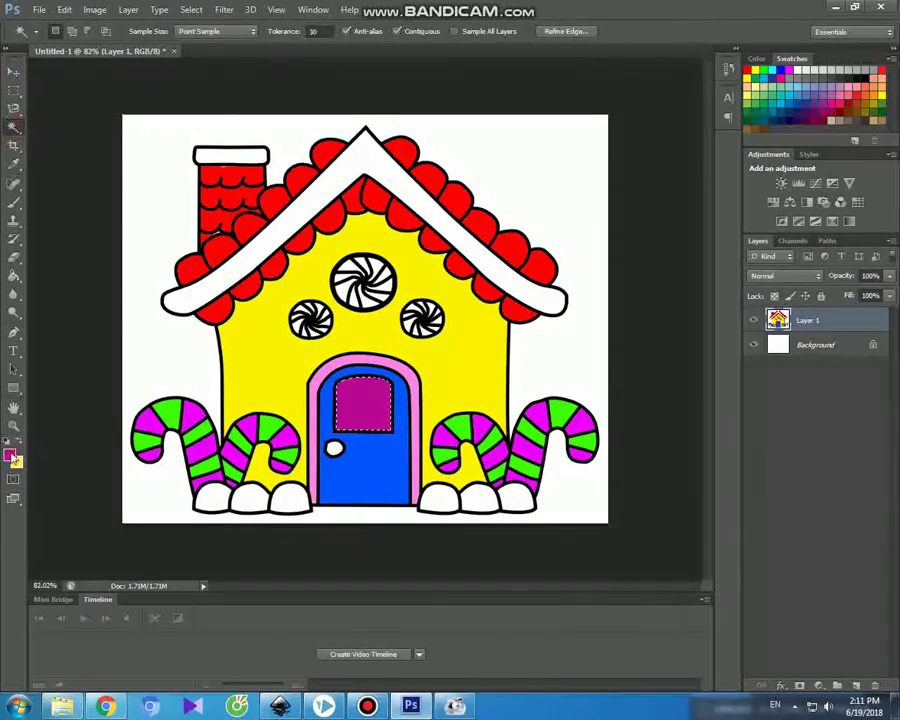
pyautogui.click(10, 456)
pyautogui.click(751, 632)
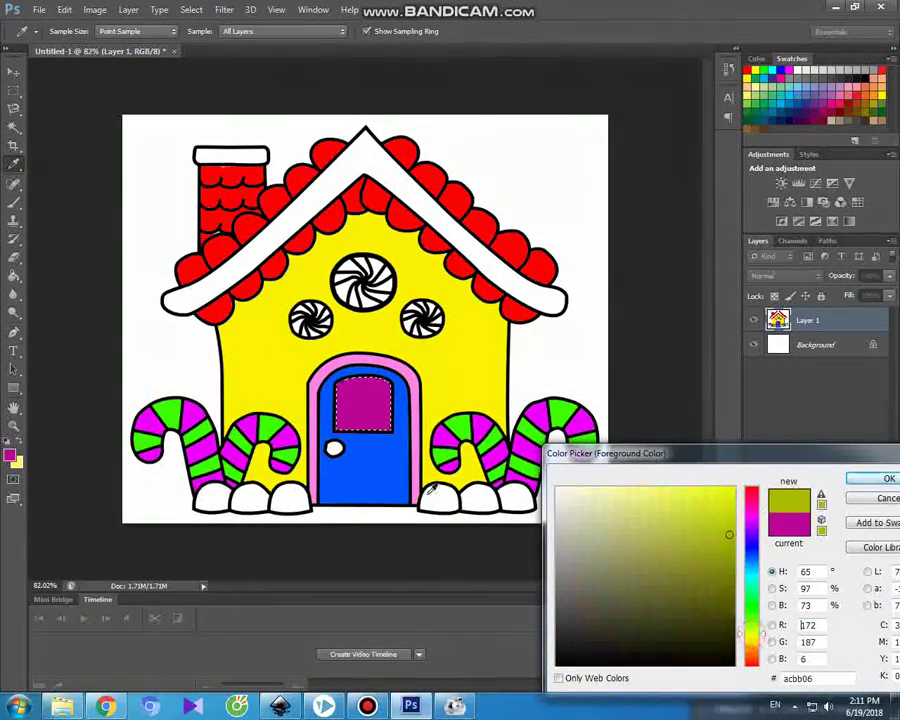
pyautogui.click(855, 481)
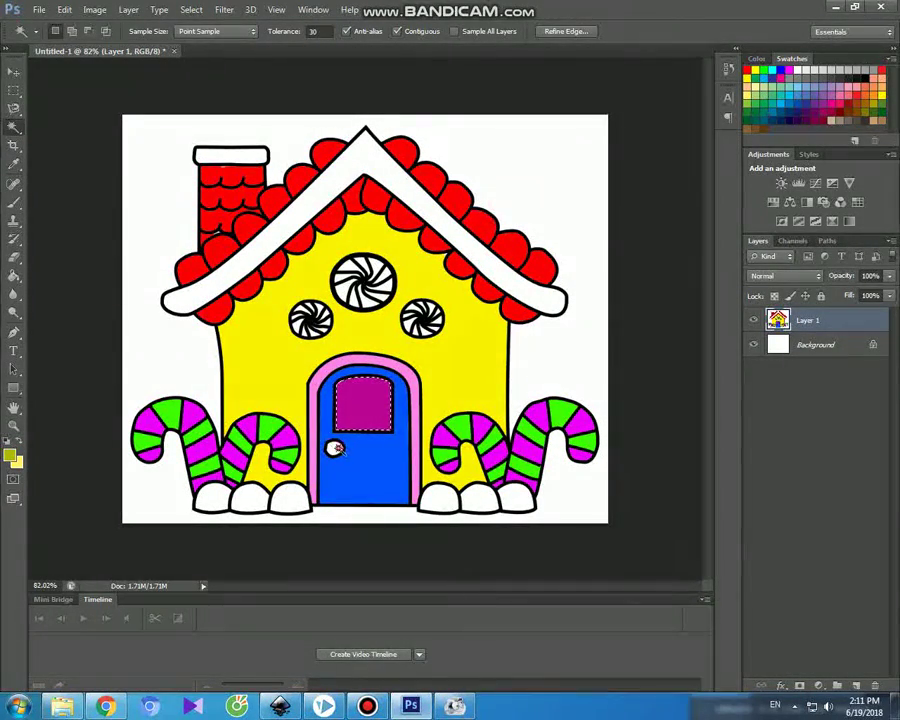
pyautogui.click(14, 201)
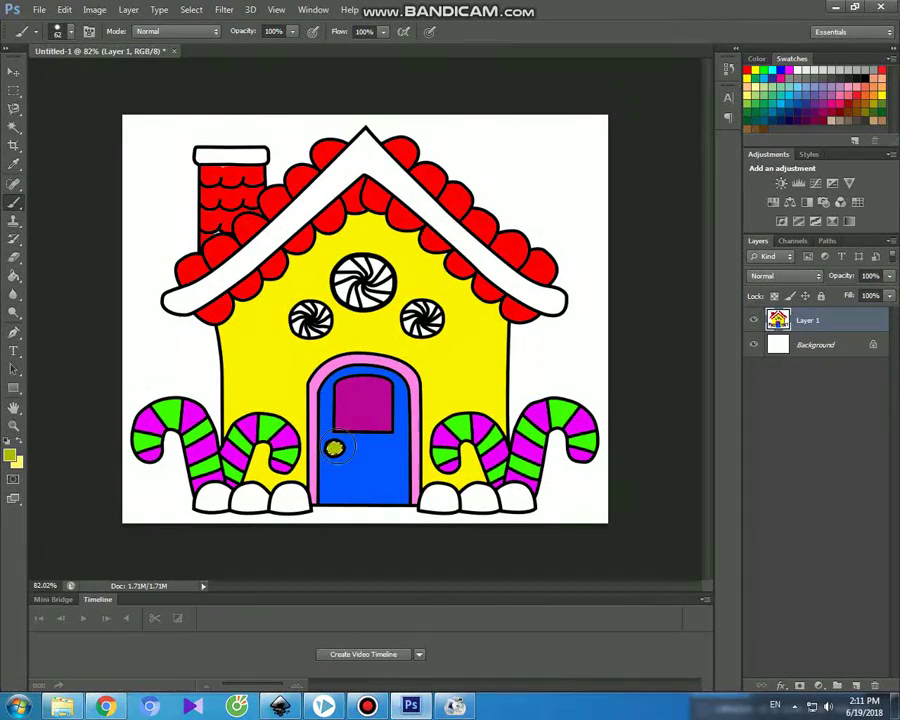
pyautogui.click(15, 76)
pyautogui.click(14, 124)
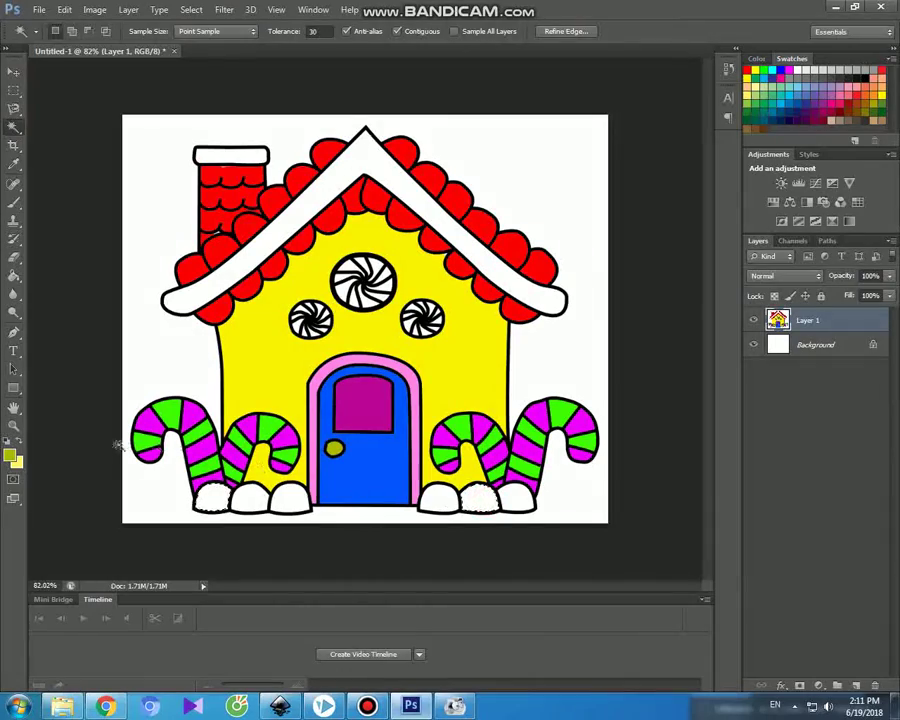
# Paint the first pair of gumdrops blue.
pyautogui.click(12, 455)
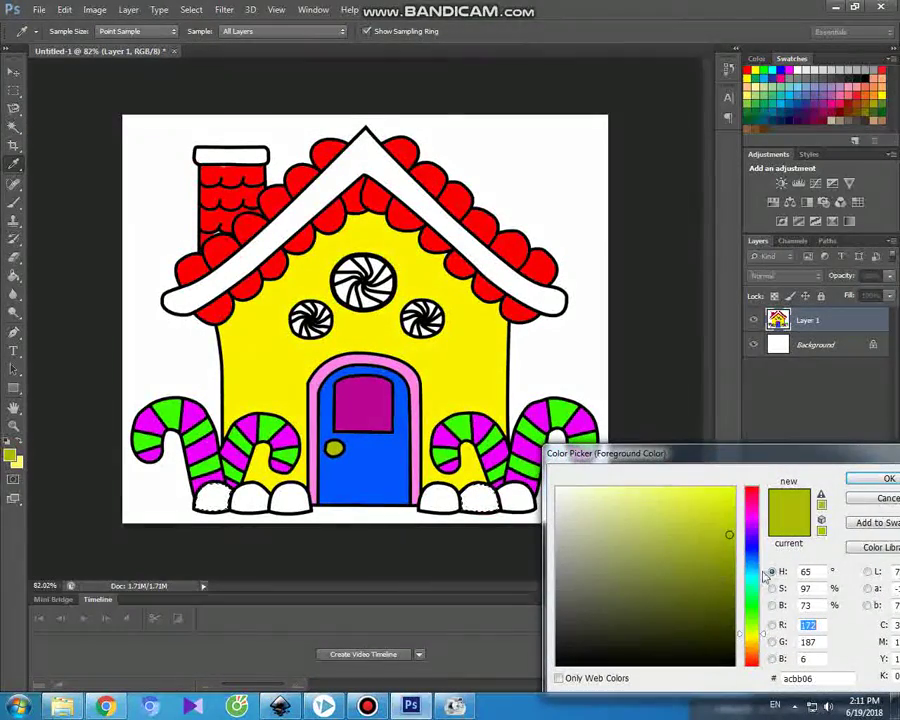
pyautogui.click(751, 557)
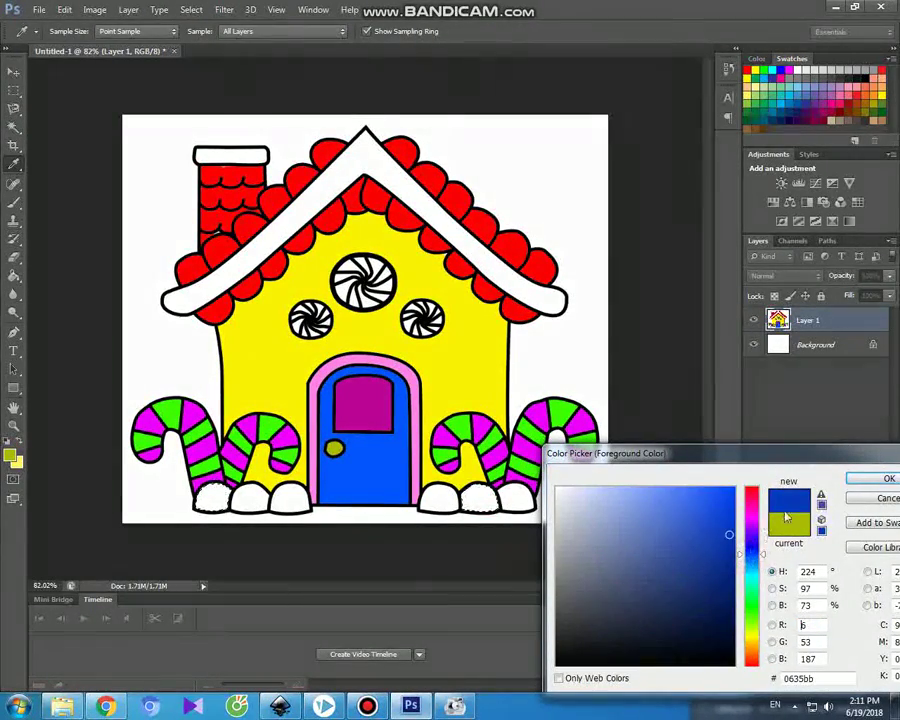
pyautogui.click(862, 478)
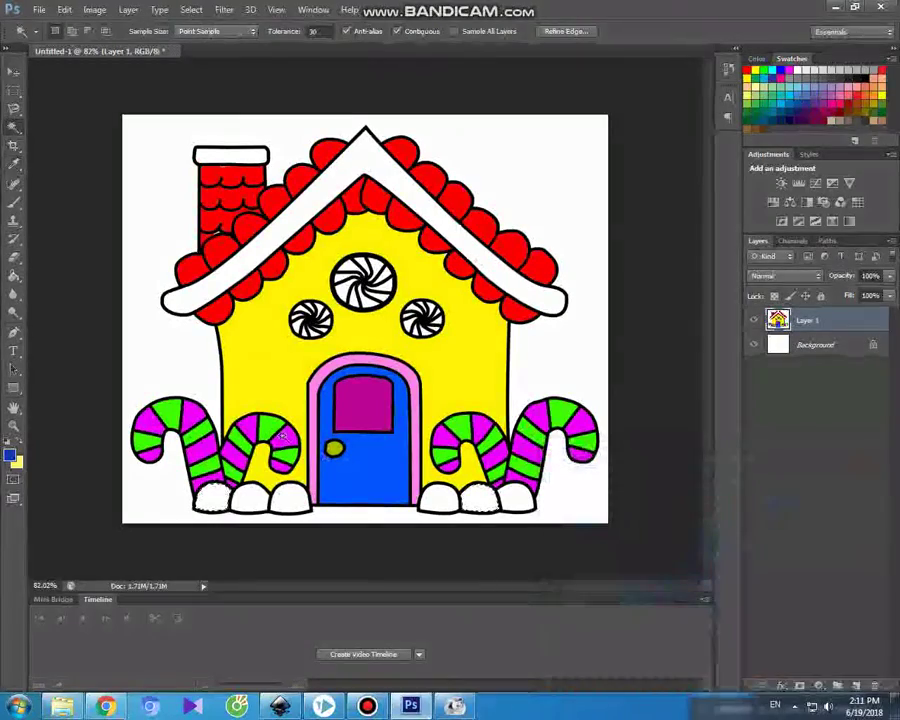
pyautogui.click(14, 201)
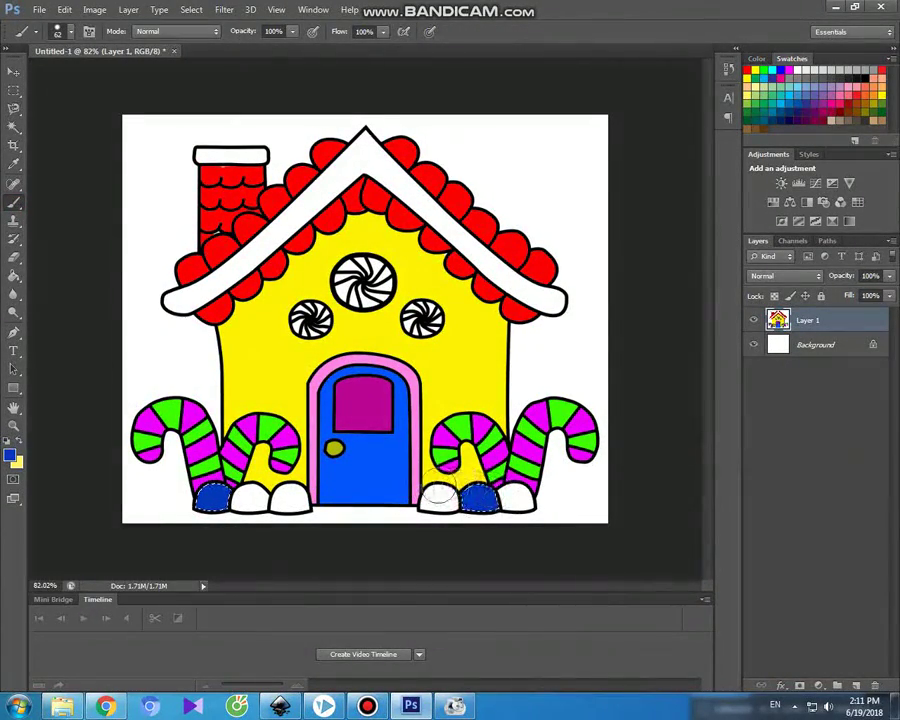
pyautogui.click(14, 126)
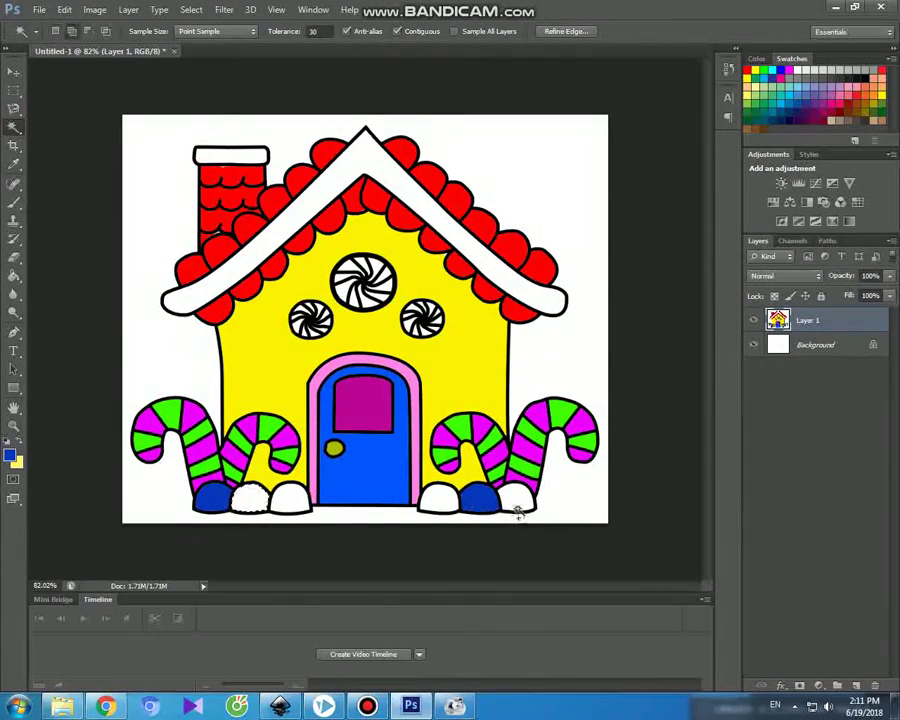
# Paint the second pair of gumdrops bright red.
pyautogui.click(12, 456)
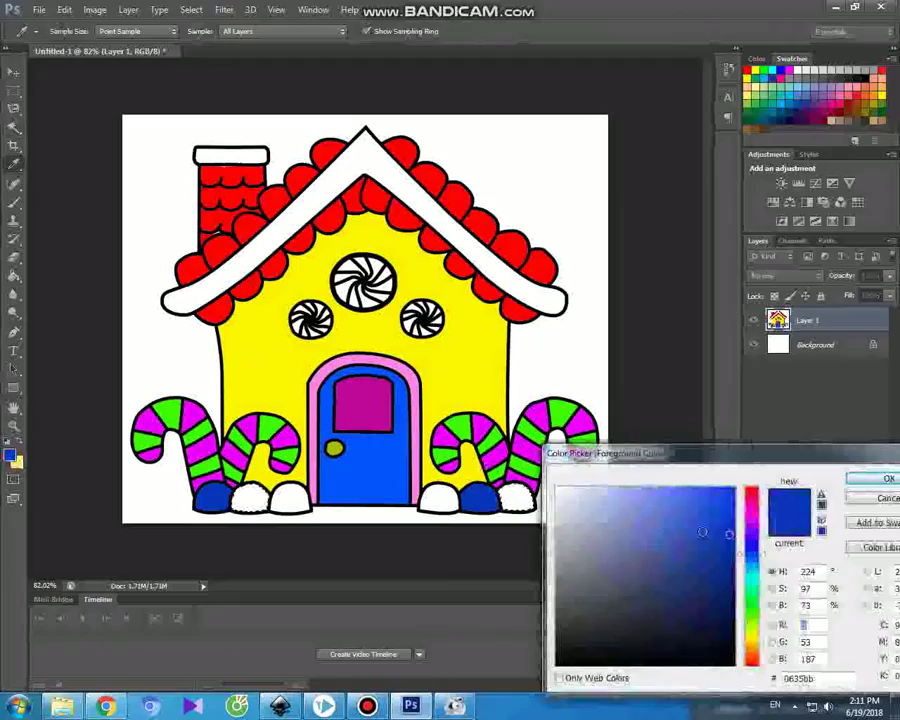
pyautogui.click(750, 499)
pyautogui.moveTo(757, 493); pyautogui.dragTo(745, 489)
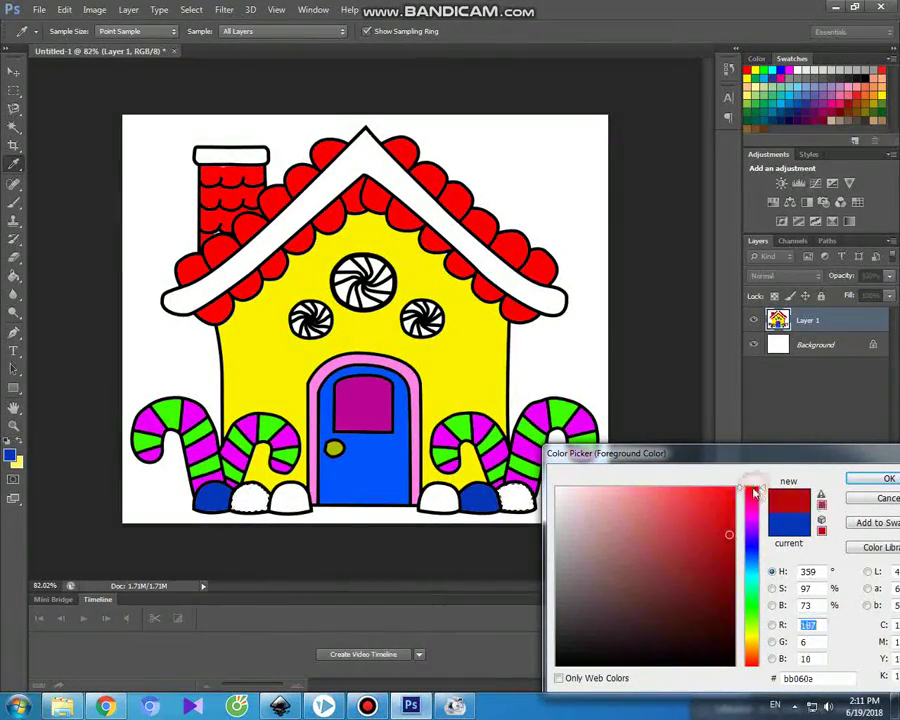
pyautogui.click(860, 478)
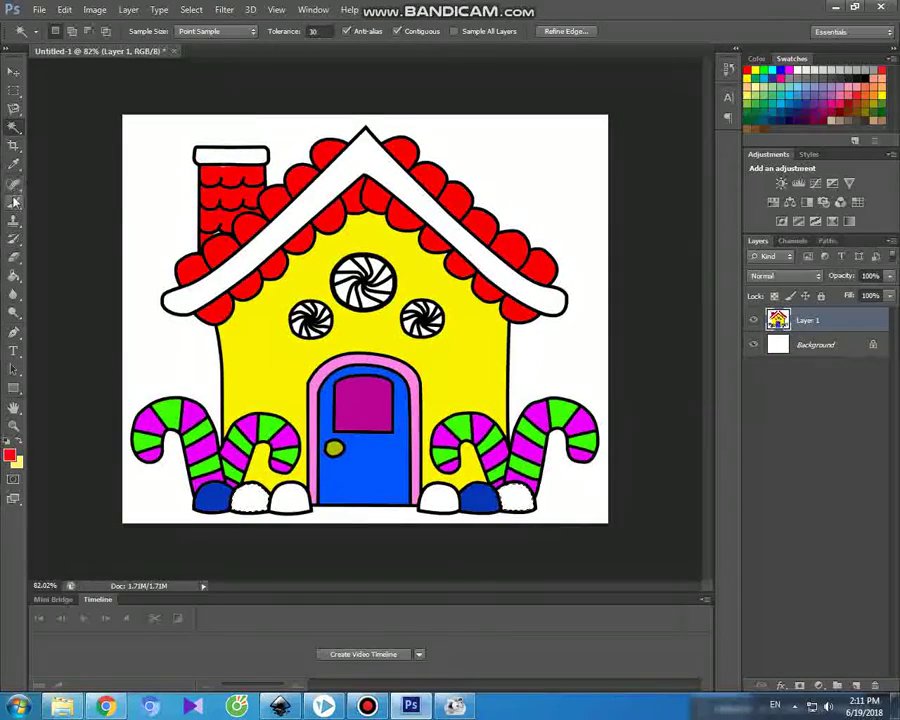
pyautogui.click(14, 200)
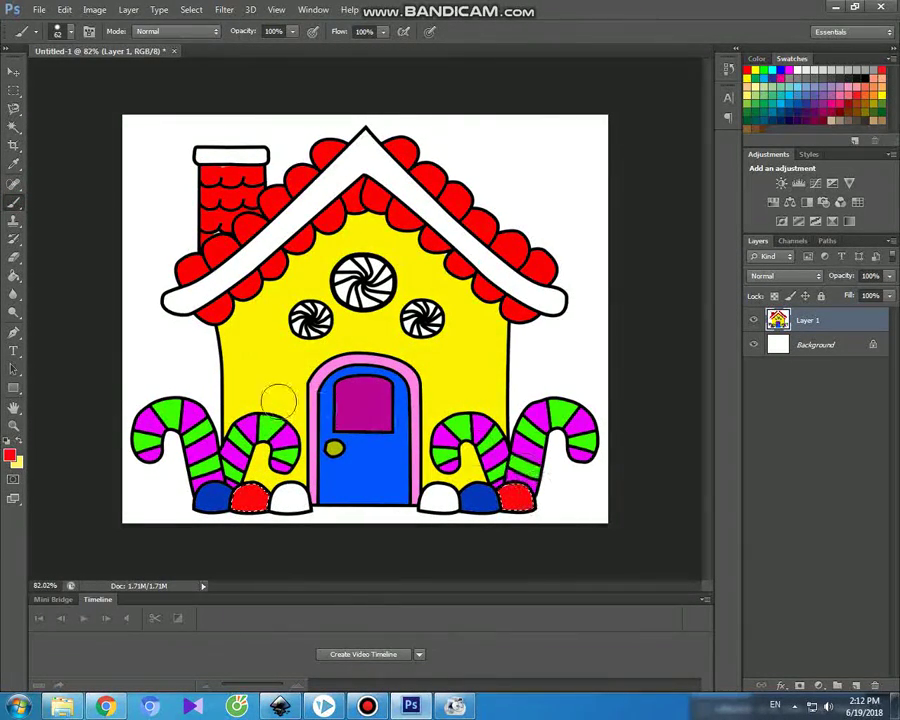
pyautogui.click(12, 73)
pyautogui.click(14, 126)
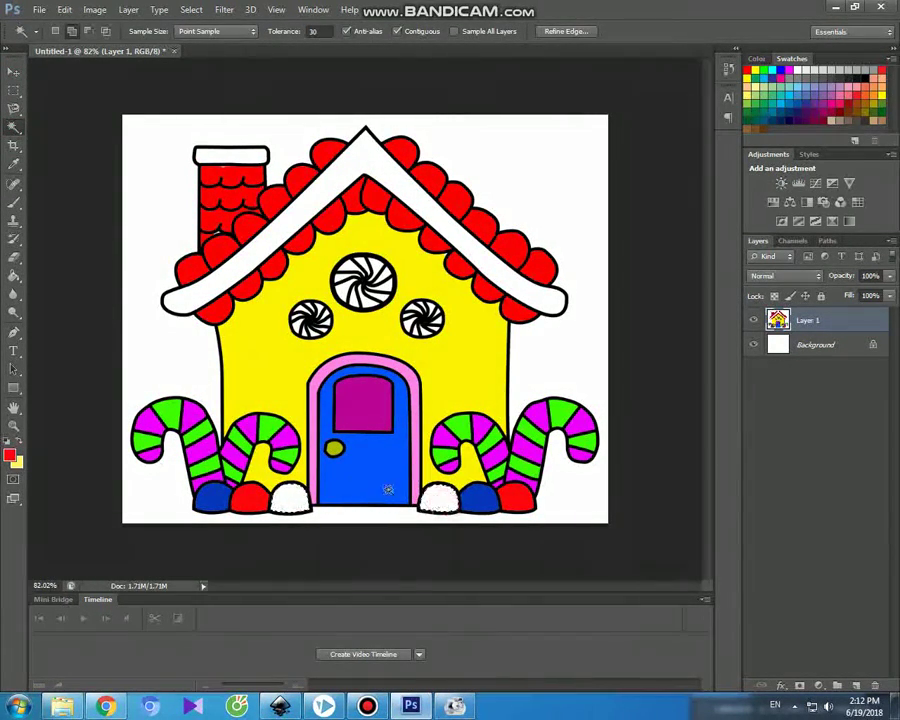
# Paint the third pair of gumdrops purple.
pyautogui.click(11, 456)
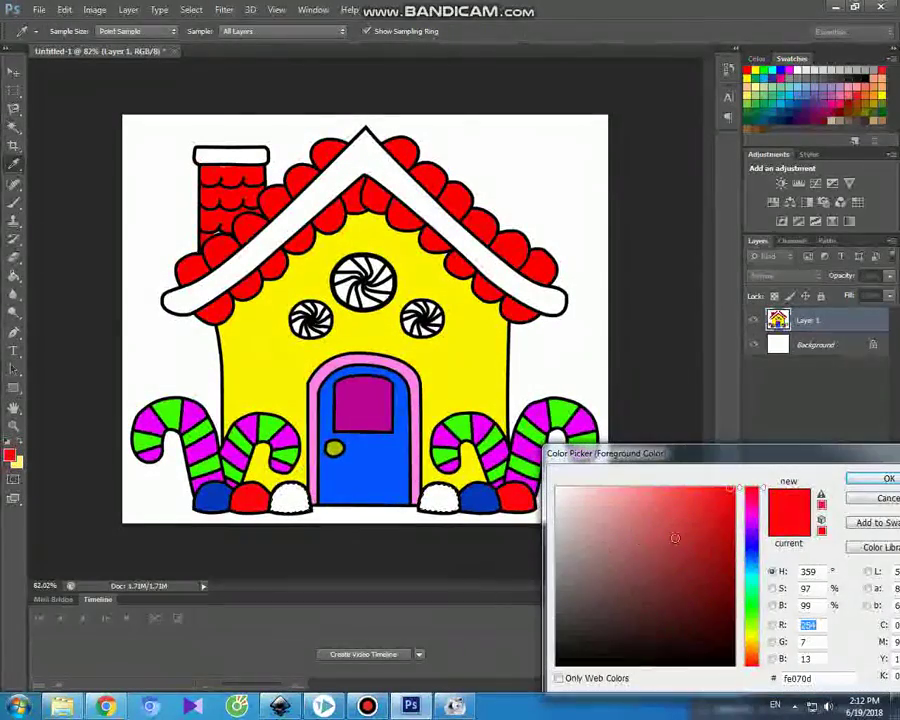
pyautogui.click(750, 530)
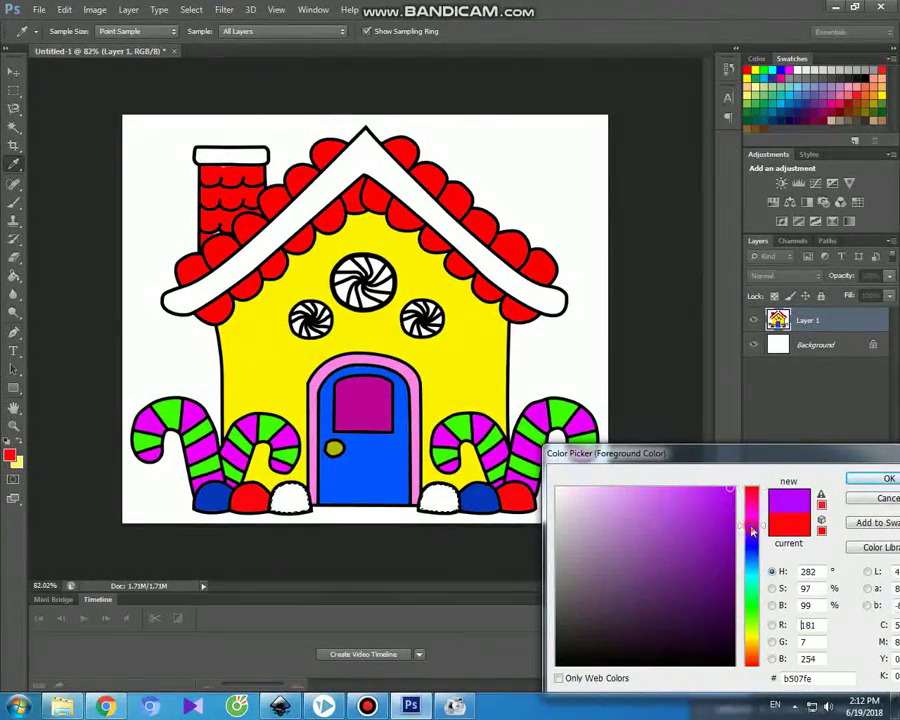
pyautogui.click(855, 479)
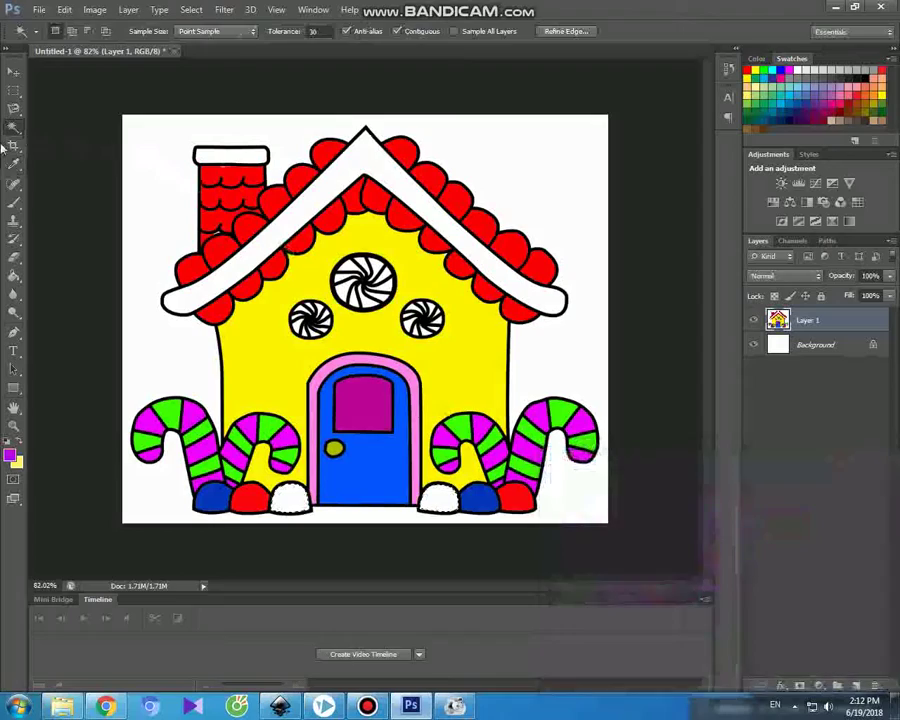
pyautogui.click(14, 200)
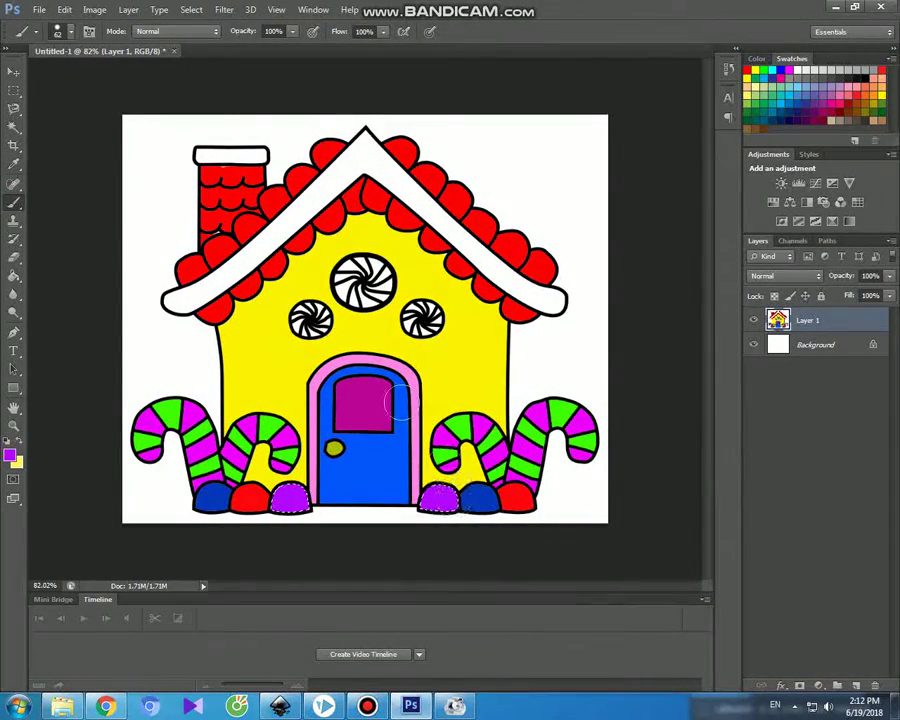
pyautogui.click(14, 72)
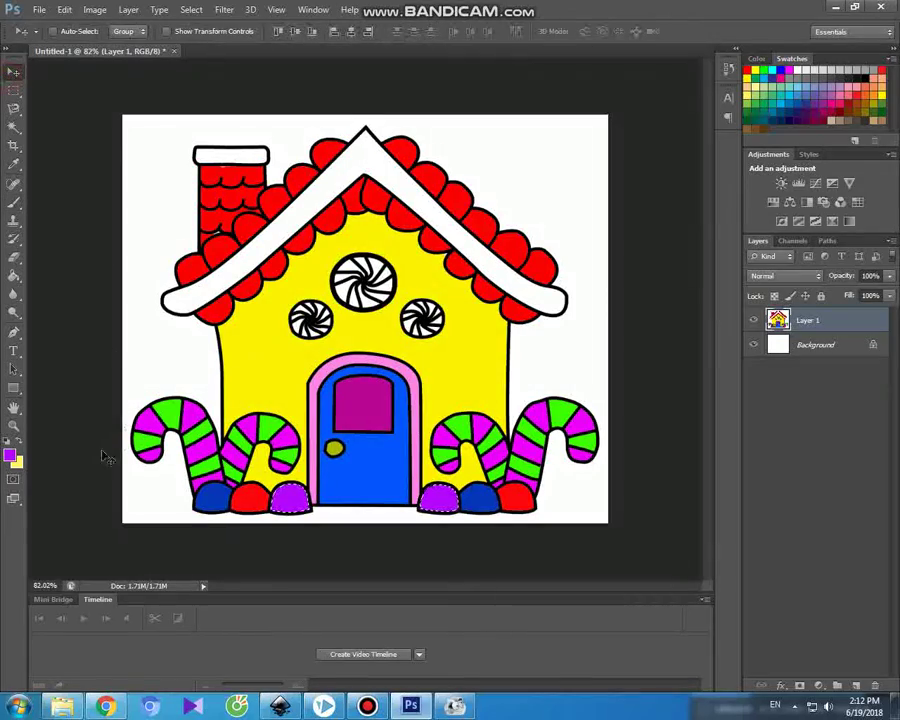
# Set the foreground colour to dark red.
pyautogui.click(12, 455)
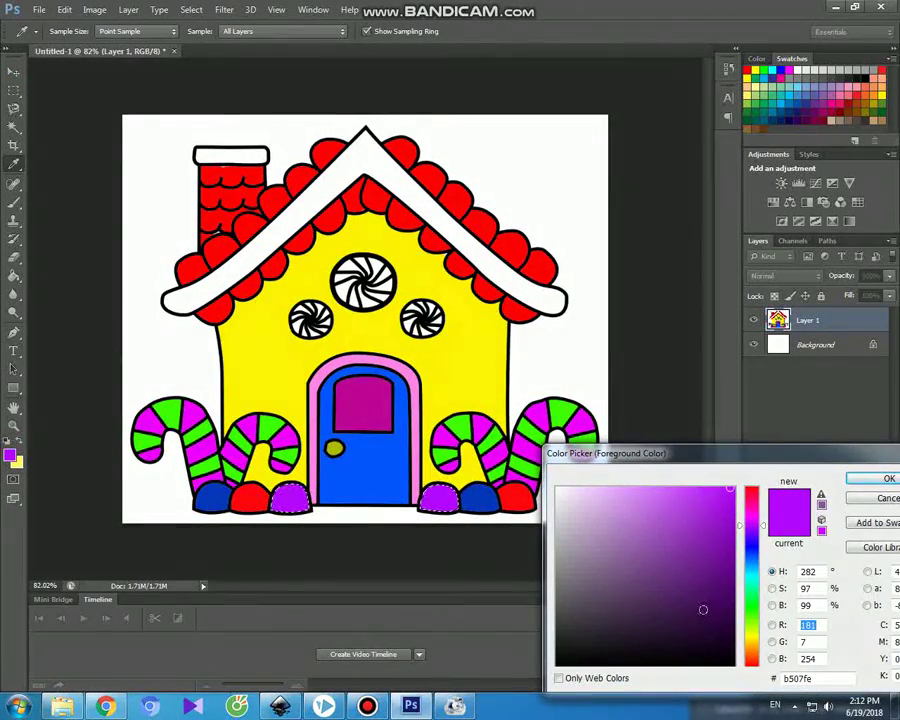
pyautogui.moveTo(754, 675); pyautogui.dragTo(767, 677)
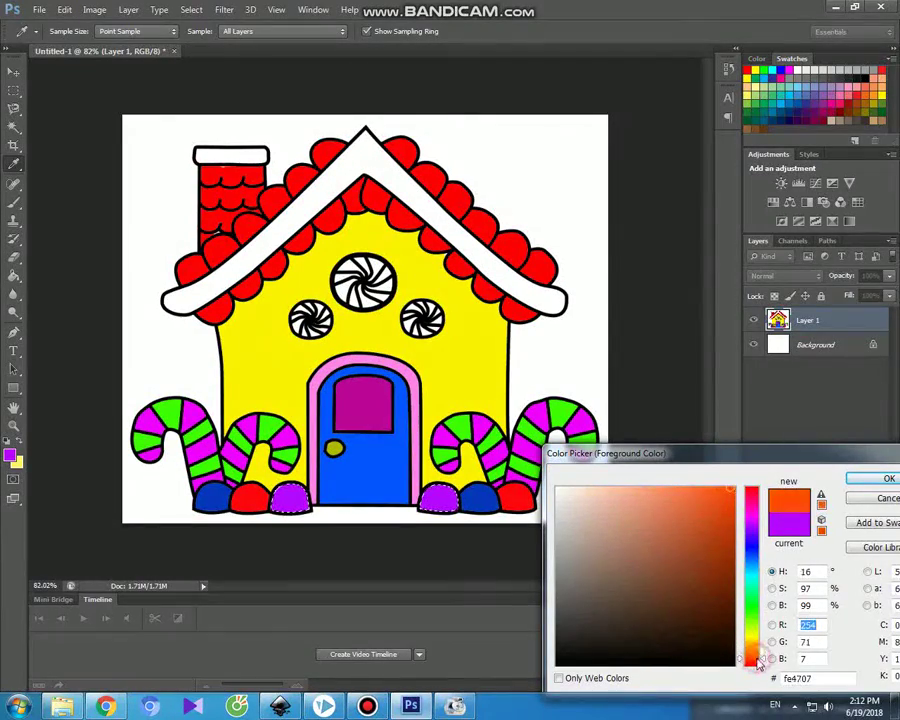
pyautogui.click(729, 530)
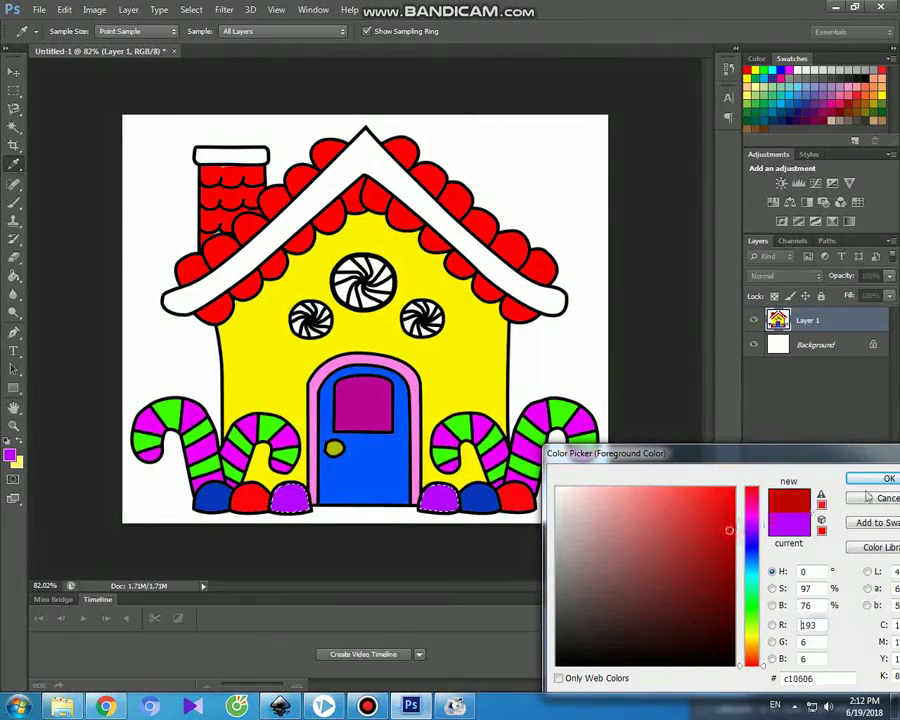
pyautogui.click(885, 479)
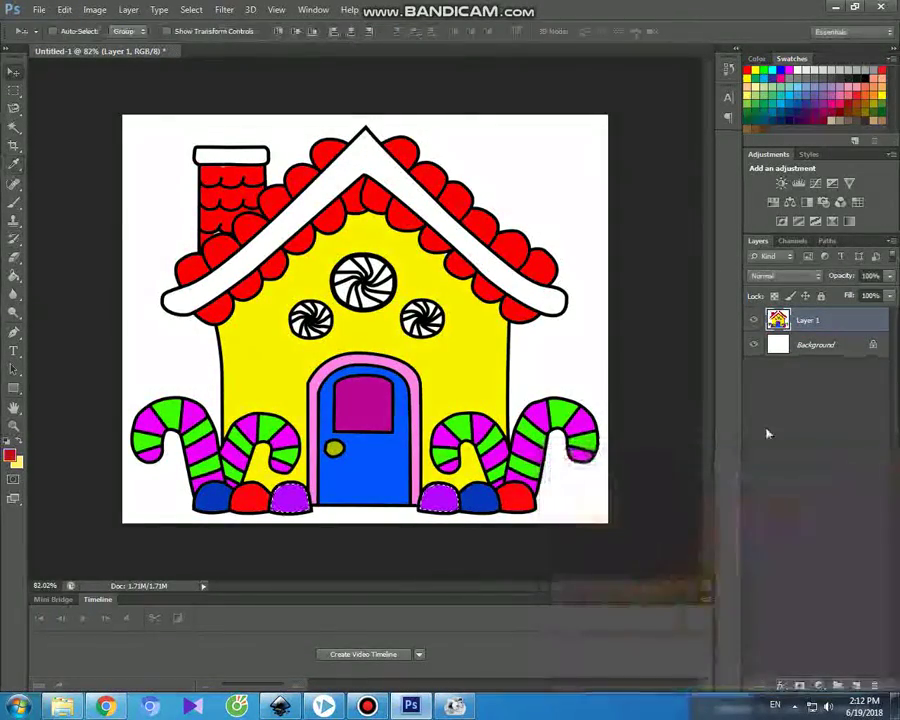
# Select the white roof trim and paint both sides dark red.
pyautogui.click(14, 126)
pyautogui.click(275, 225)
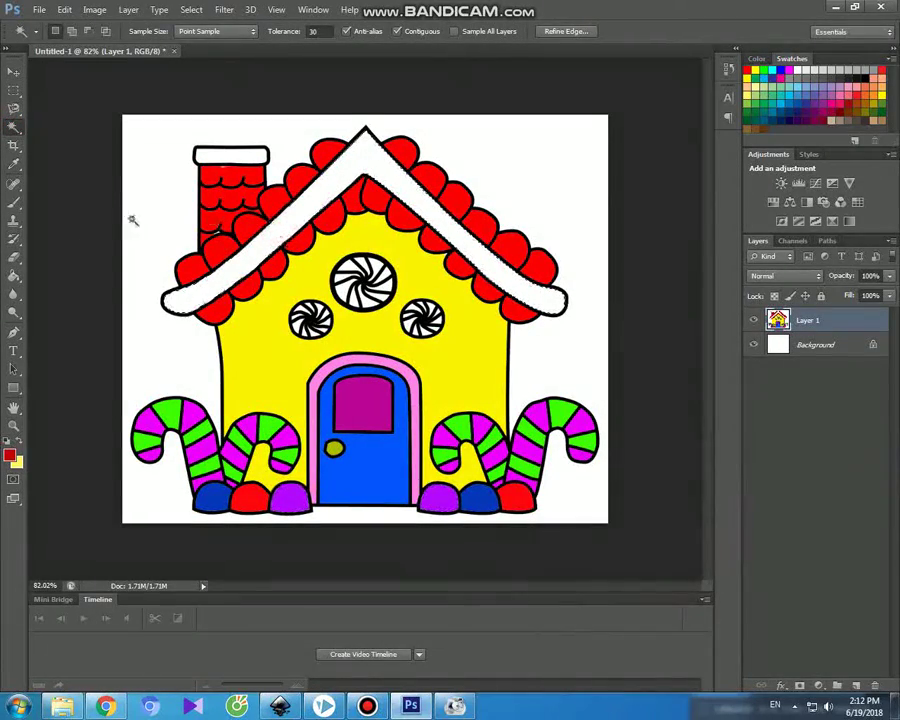
pyautogui.click(14, 202)
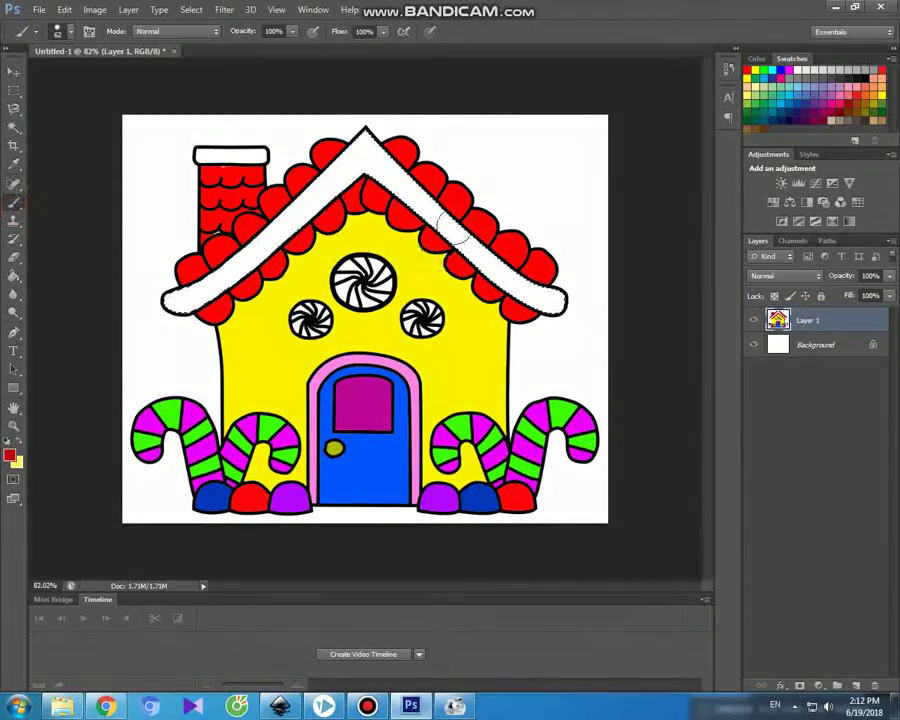
pyautogui.moveTo(368, 128); pyautogui.dragTo(290, 255)
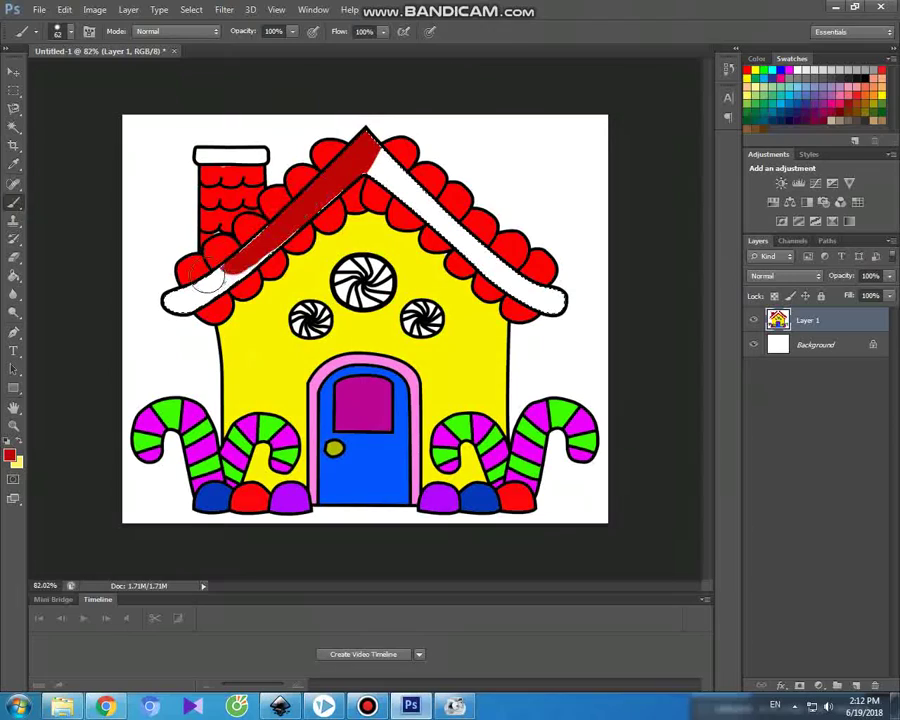
pyautogui.moveTo(368, 153)
pyautogui.mouseDown()
pyautogui.moveTo(480, 230)
pyautogui.moveTo(552, 300)
pyautogui.moveTo(488, 275)
pyautogui.mouseUp()
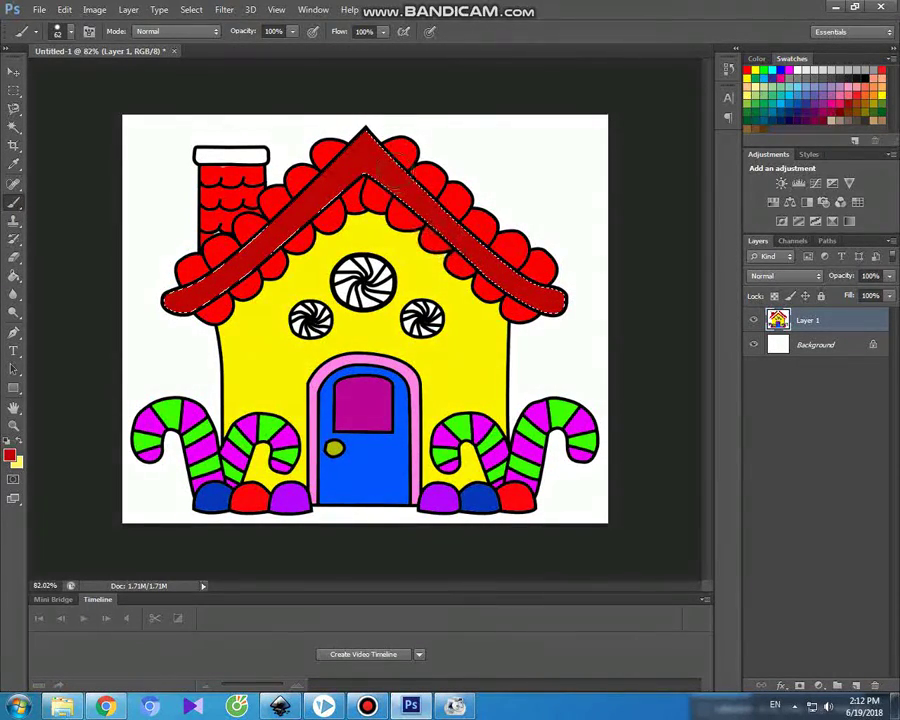
# Select the chimney's white cap and paint it dark brown.
pyautogui.click(13, 72)
pyautogui.click(13, 127)
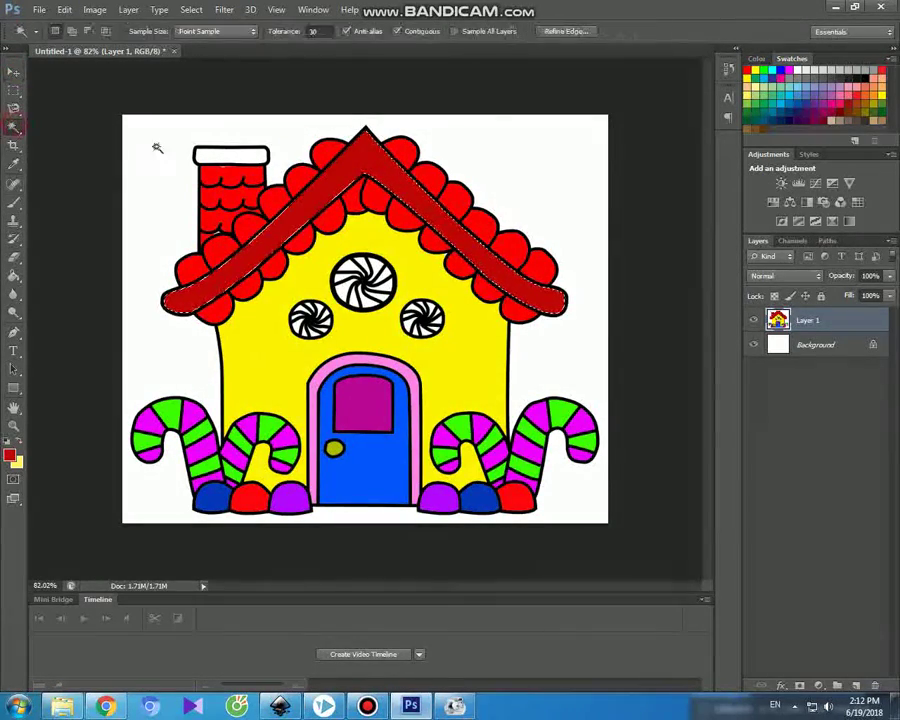
pyautogui.click(208, 156)
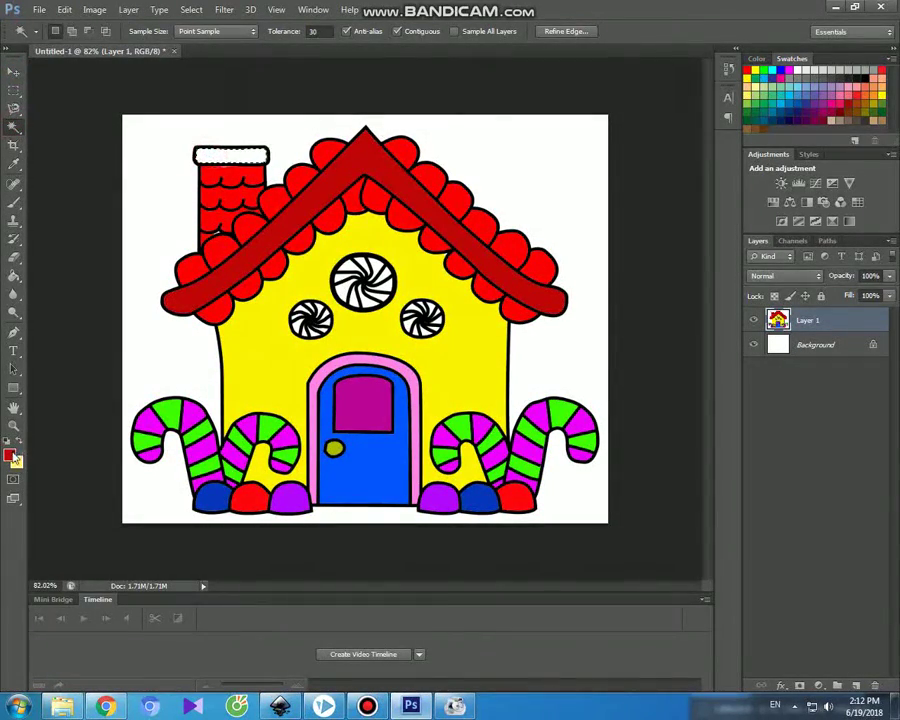
pyautogui.click(11, 455)
pyautogui.click(751, 643)
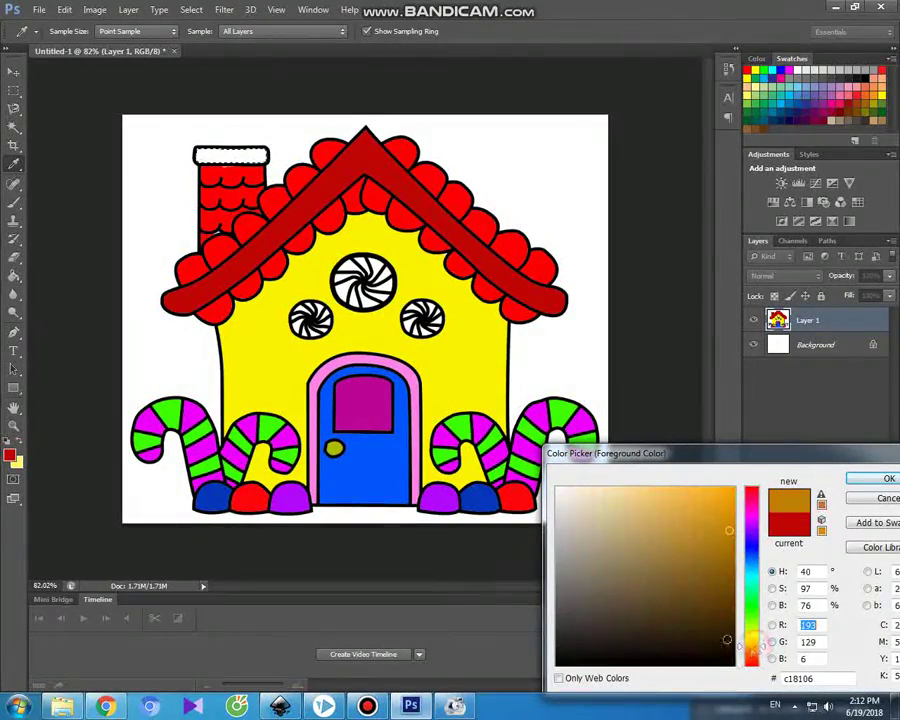
pyautogui.click(716, 610)
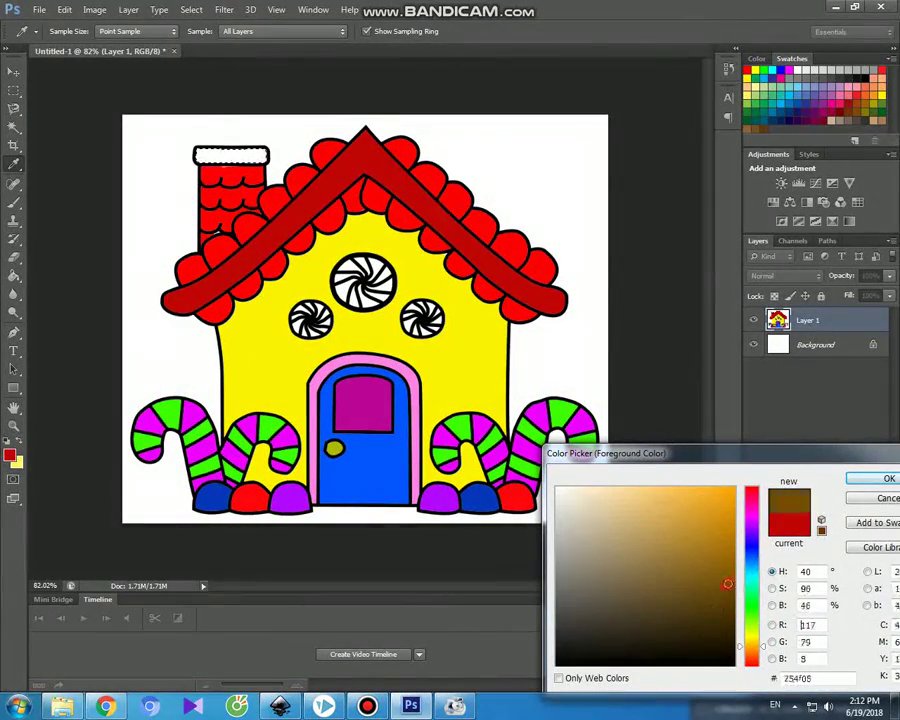
pyautogui.click(886, 478)
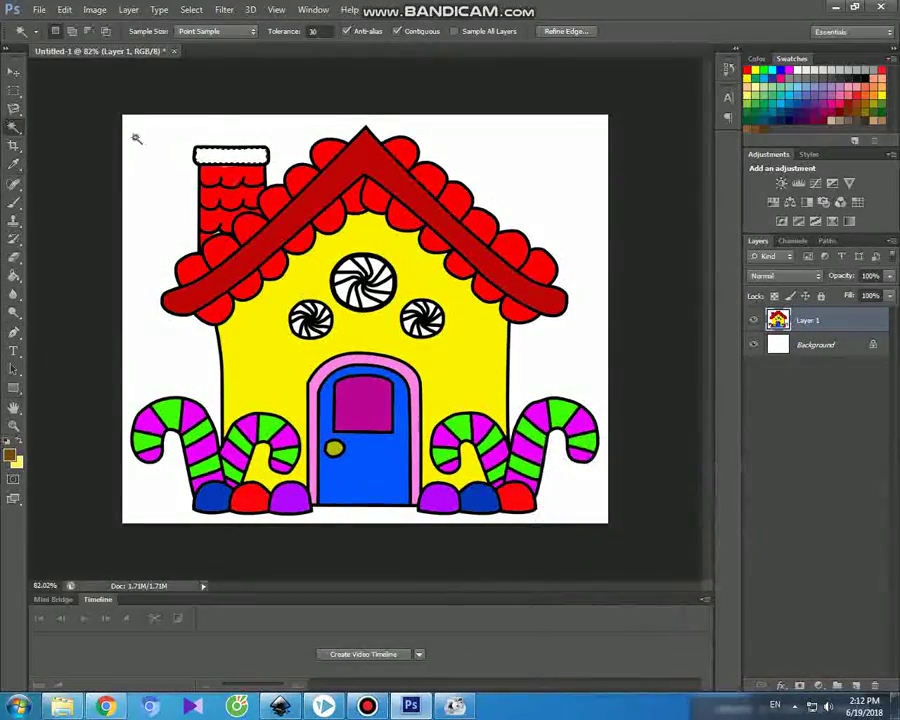
pyautogui.press('b')
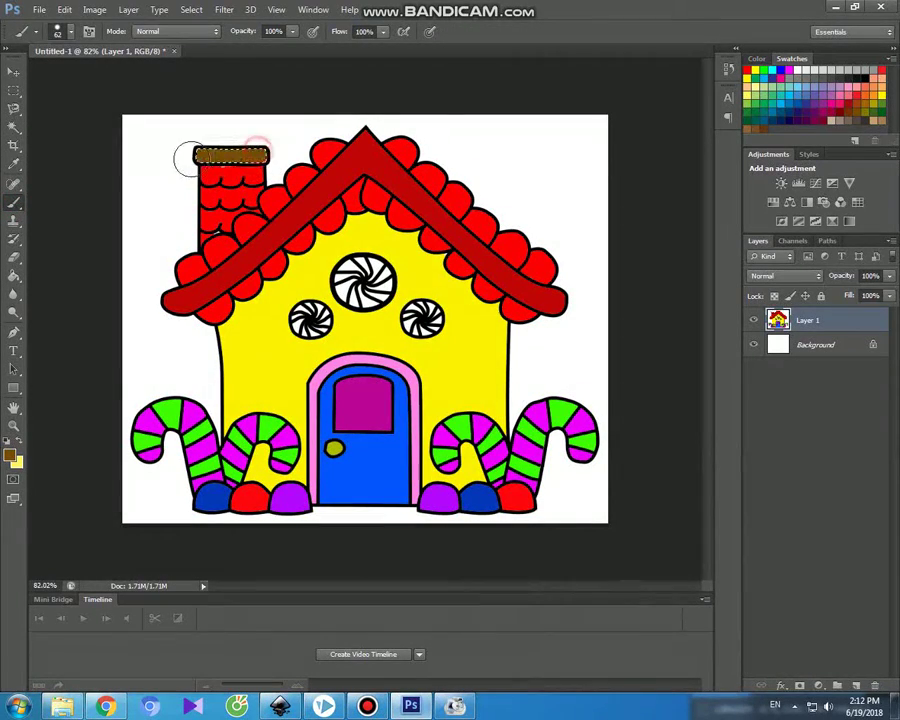
# Magic Wand-select the white background around the house.
pyautogui.click(13, 70)
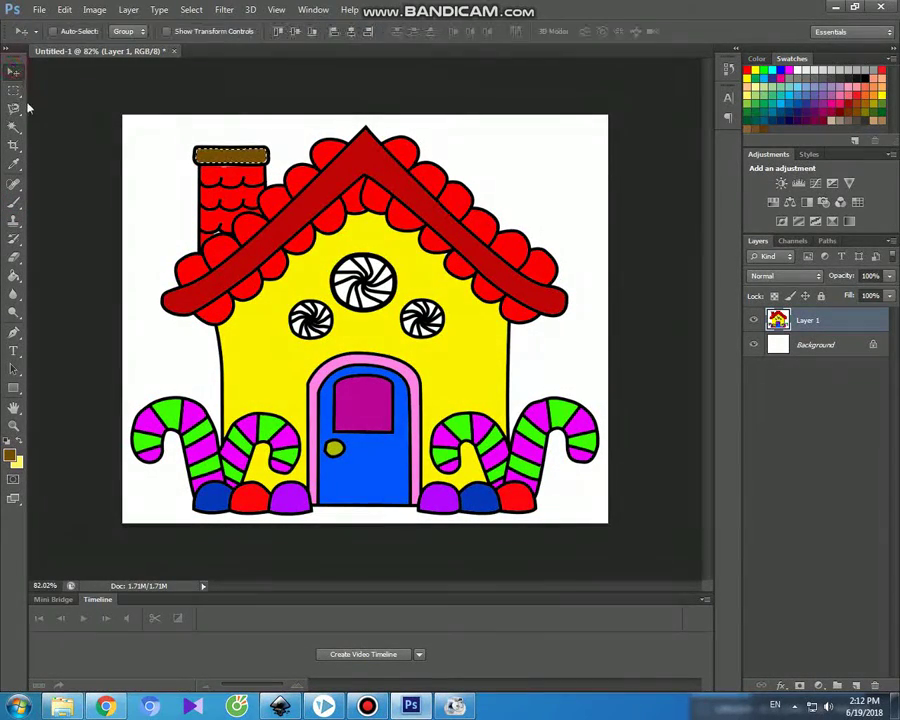
pyautogui.click(15, 127)
pyautogui.click(163, 168)
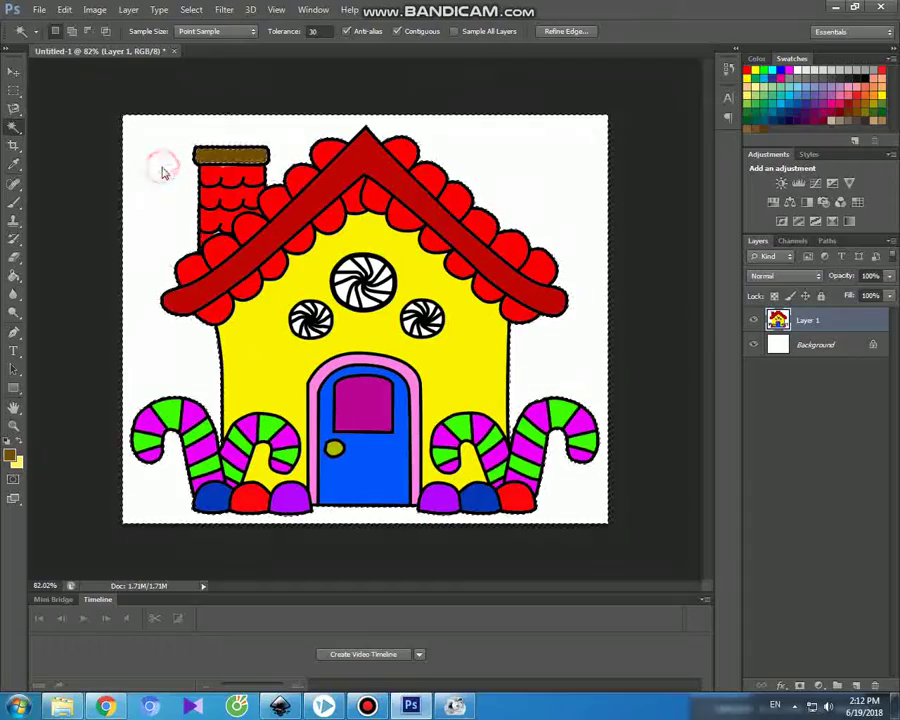
# Set the foreground colour to light cyan 59e8fd.
pyautogui.click(12, 455)
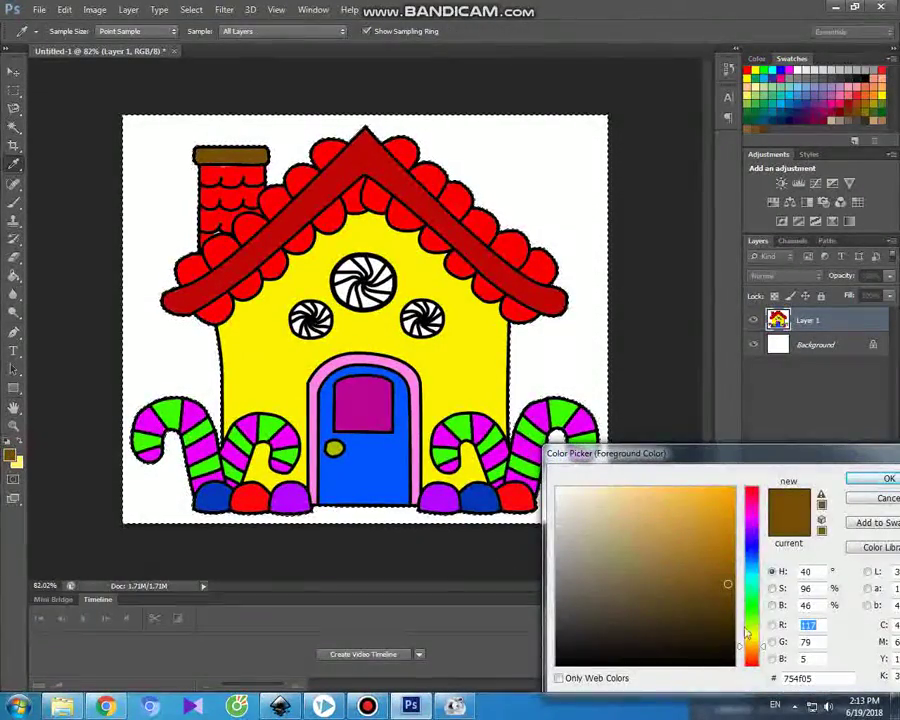
pyautogui.click(751, 572)
pyautogui.click(671, 489)
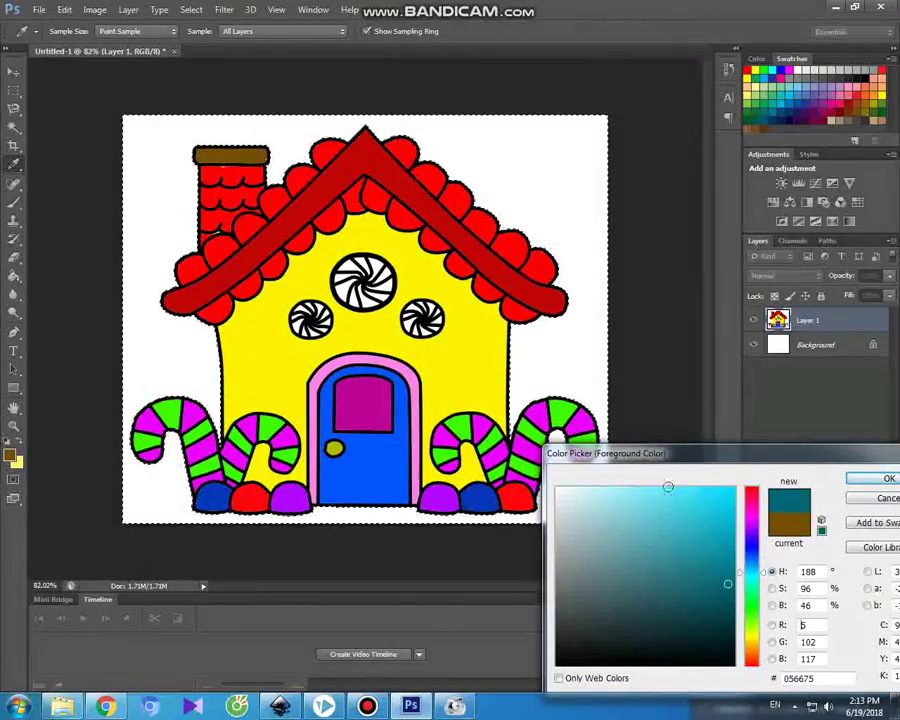
pyautogui.click(868, 478)
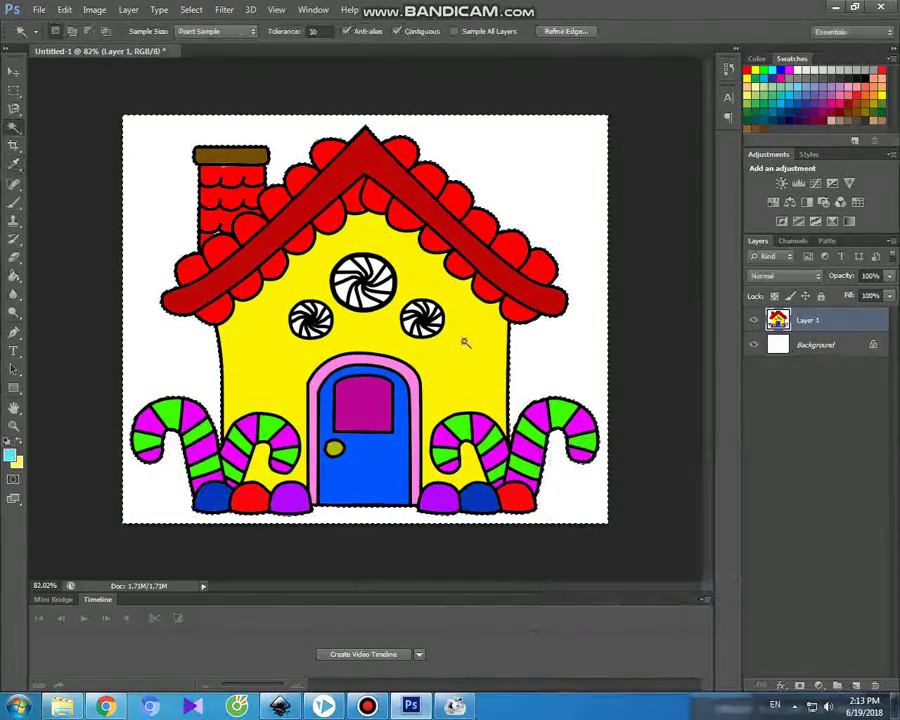
# Brush light cyan over the entire selected background, then deselect.
pyautogui.click(14, 201)
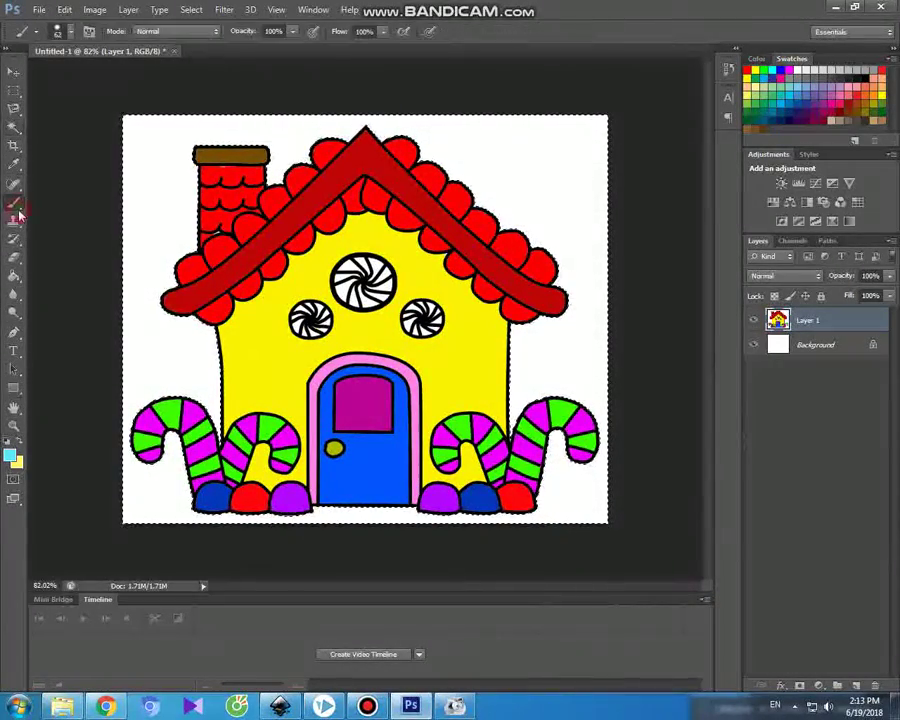
pyautogui.moveTo(147, 127)
pyautogui.mouseDown()
pyautogui.moveTo(105, 113)
pyautogui.moveTo(160, 137)
pyautogui.moveTo(182, 173)
pyautogui.mouseUp()
pyautogui.moveTo(209, 129)
pyautogui.mouseDown()
pyautogui.moveTo(209, 137)
pyautogui.moveTo(277, 156)
pyautogui.mouseUp()
pyautogui.moveTo(332, 135)
pyautogui.mouseDown()
pyautogui.moveTo(362, 120)
pyautogui.moveTo(542, 127)
pyautogui.moveTo(597, 140)
pyautogui.moveTo(458, 161)
pyautogui.moveTo(454, 147)
pyautogui.moveTo(565, 153)
pyautogui.moveTo(594, 207)
pyautogui.moveTo(583, 255)
pyautogui.moveTo(507, 207)
pyautogui.moveTo(533, 215)
pyautogui.moveTo(571, 292)
pyautogui.moveTo(562, 191)
pyautogui.moveTo(532, 190)
pyautogui.moveTo(566, 193)
pyautogui.mouseUp()
pyautogui.moveTo(600, 320)
pyautogui.mouseDown()
pyautogui.moveTo(585, 372)
pyautogui.moveTo(583, 311)
pyautogui.moveTo(535, 395)
pyautogui.moveTo(540, 310)
pyautogui.moveTo(508, 412)
pyautogui.mouseUp()
pyautogui.moveTo(590, 392)
pyautogui.mouseDown()
pyautogui.moveTo(600, 450)
pyautogui.moveTo(583, 527)
pyautogui.moveTo(594, 470)
pyautogui.moveTo(538, 524)
pyautogui.mouseUp()
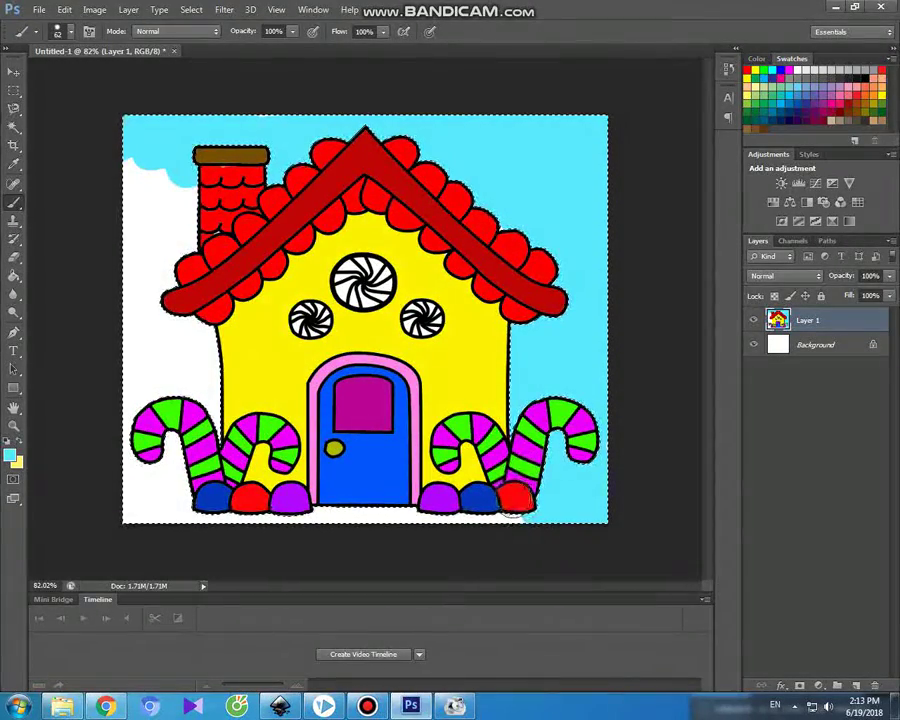
pyautogui.moveTo(430, 520)
pyautogui.mouseDown()
pyautogui.moveTo(314, 527)
pyautogui.moveTo(175, 515)
pyautogui.mouseUp()
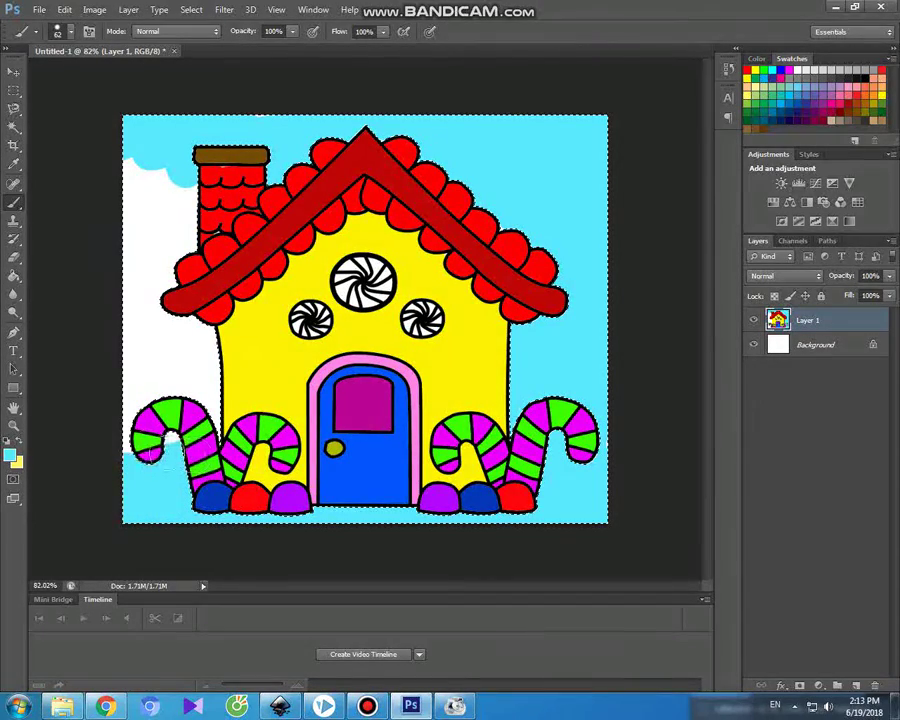
pyautogui.moveTo(194, 370)
pyautogui.mouseDown()
pyautogui.moveTo(193, 335)
pyautogui.moveTo(172, 300)
pyautogui.moveTo(110, 317)
pyautogui.moveTo(125, 167)
pyautogui.moveTo(125, 272)
pyautogui.moveTo(140, 133)
pyautogui.mouseUp()
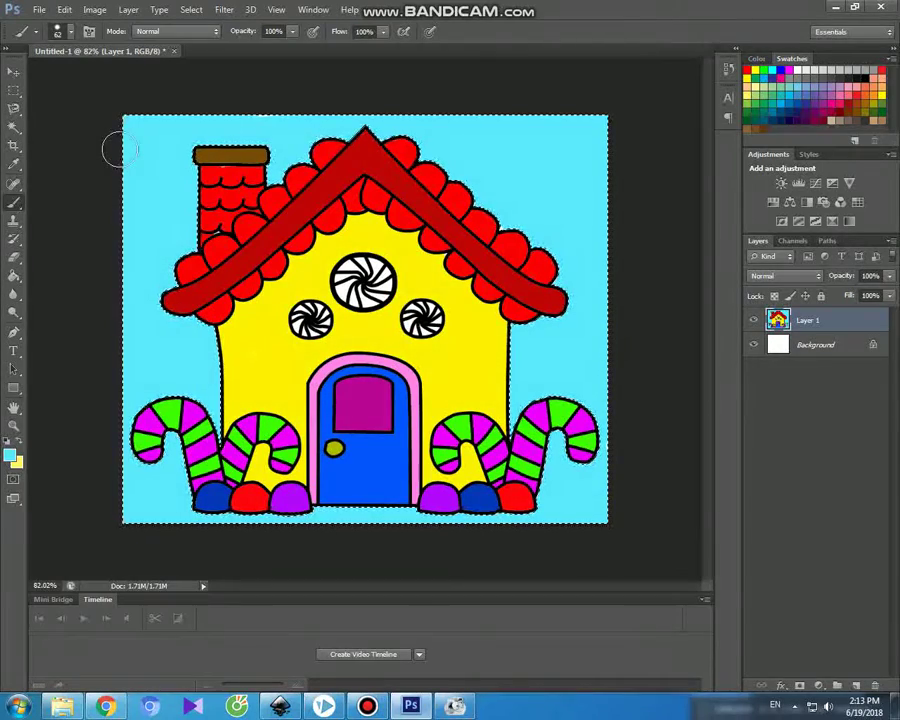
pyautogui.hotkey('ctrl', 'd')
pyautogui.click(12, 72)
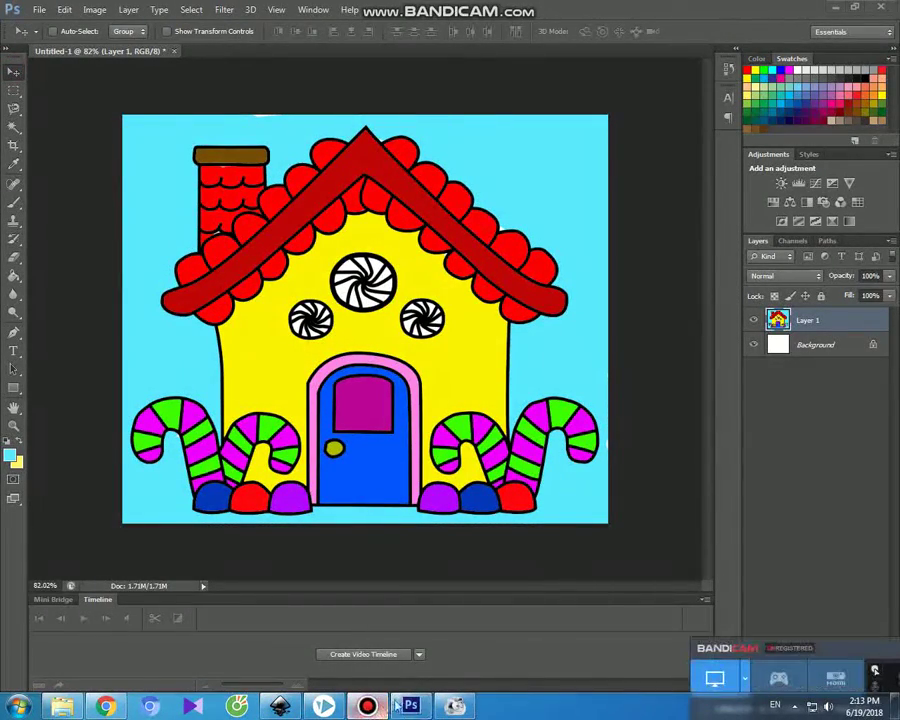
# Zoom in to 132% and pick the Magic Wand for the peppermint stripes.
pyautogui.hotkey('ctrl', '+')
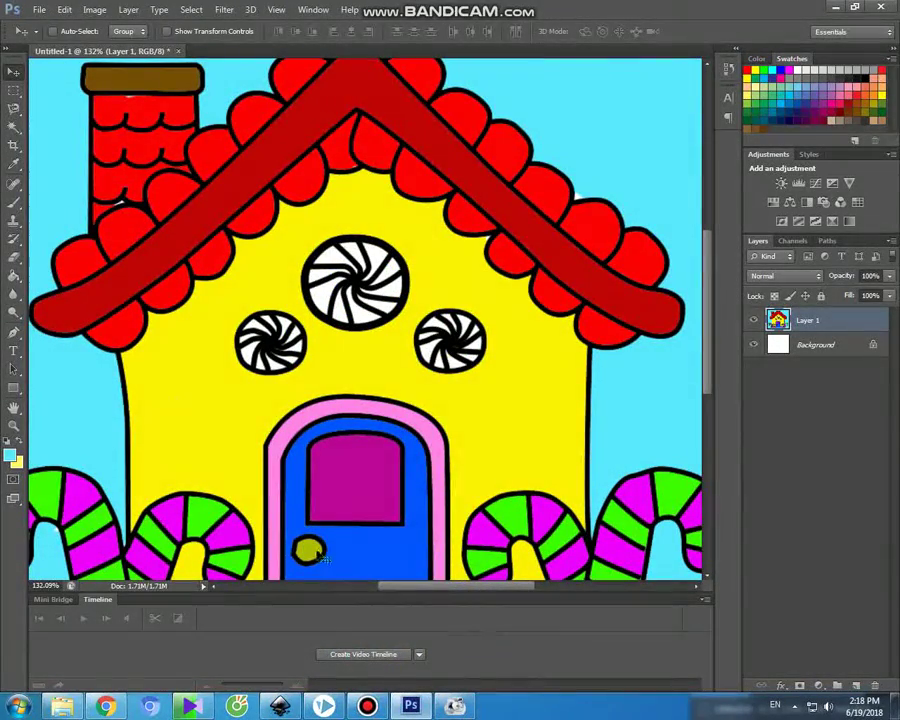
pyautogui.click(13, 126)
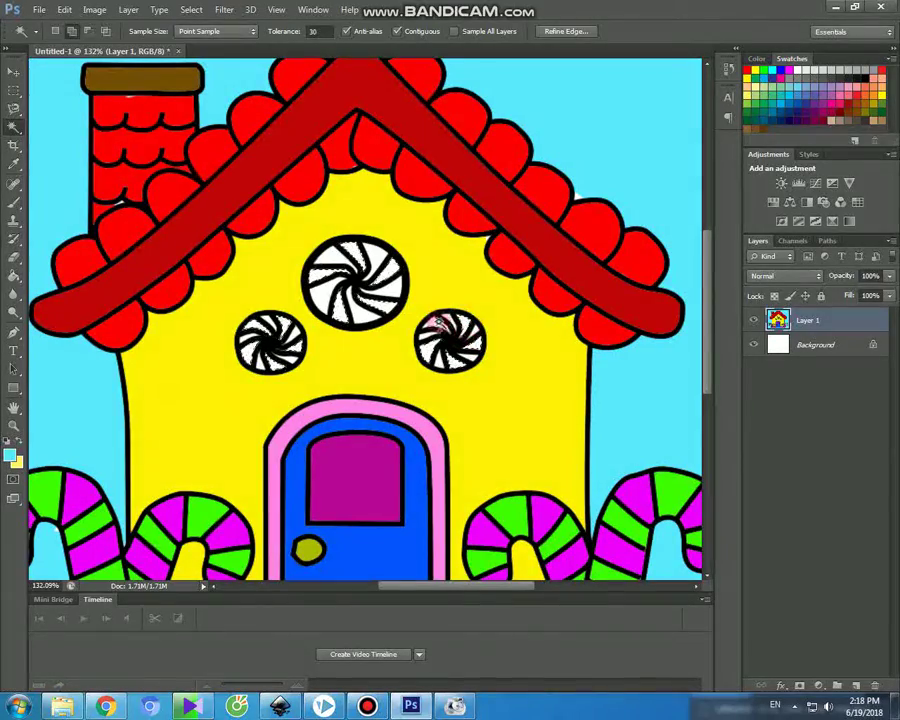
# Brush teal 03a9c2 over the stripes of the left, top and right peppermint windows.
pyautogui.click(11, 455)
pyautogui.click(731, 529)
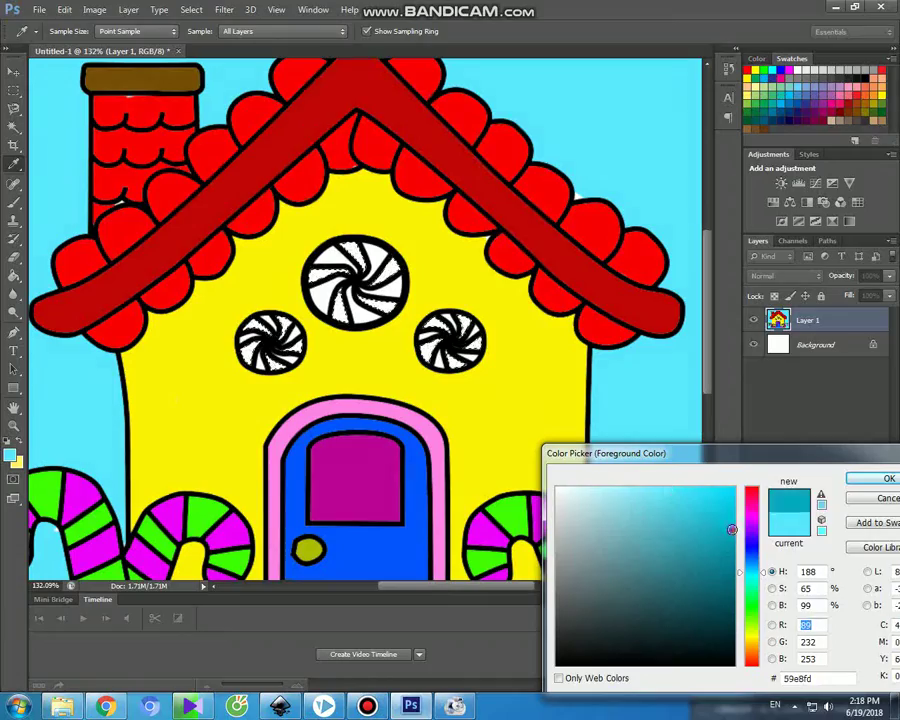
pyautogui.click(853, 480)
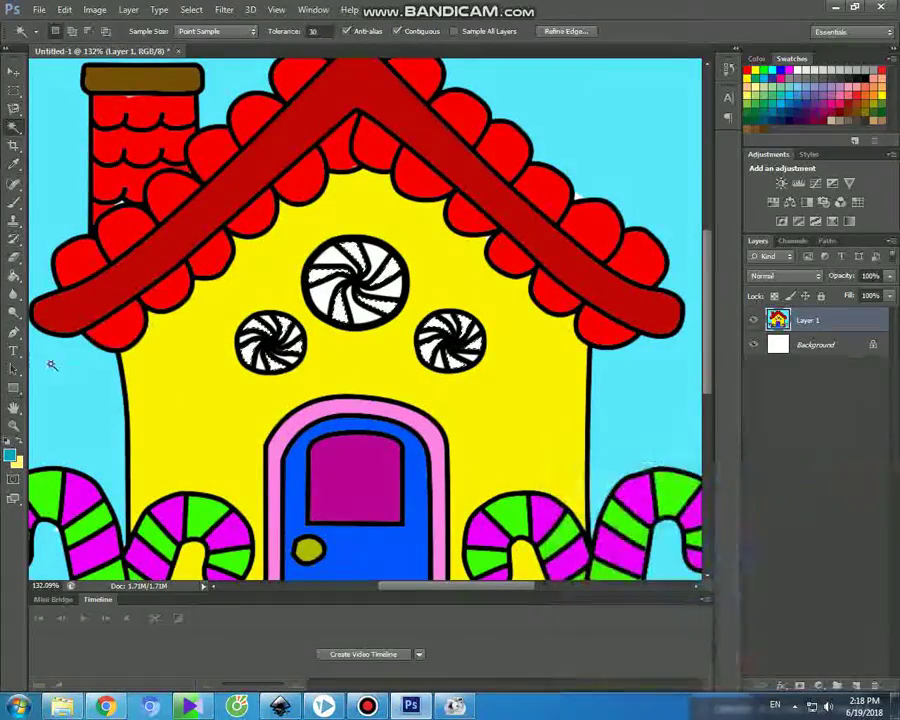
pyautogui.click(14, 200)
pyautogui.moveTo(237, 321); pyautogui.dragTo(273, 331)
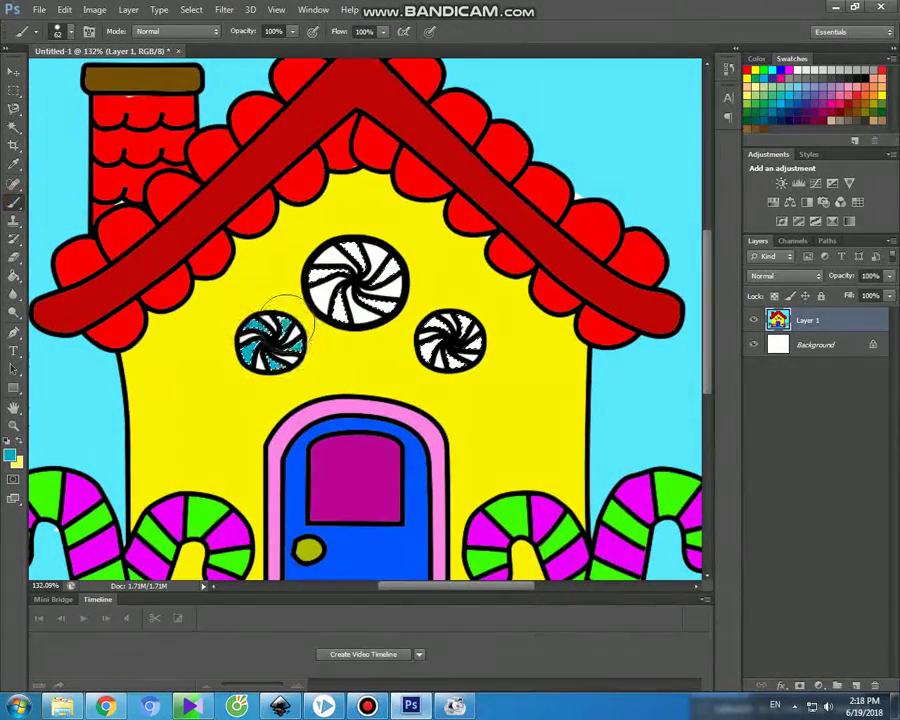
pyautogui.moveTo(330, 265); pyautogui.dragTo(375, 290)
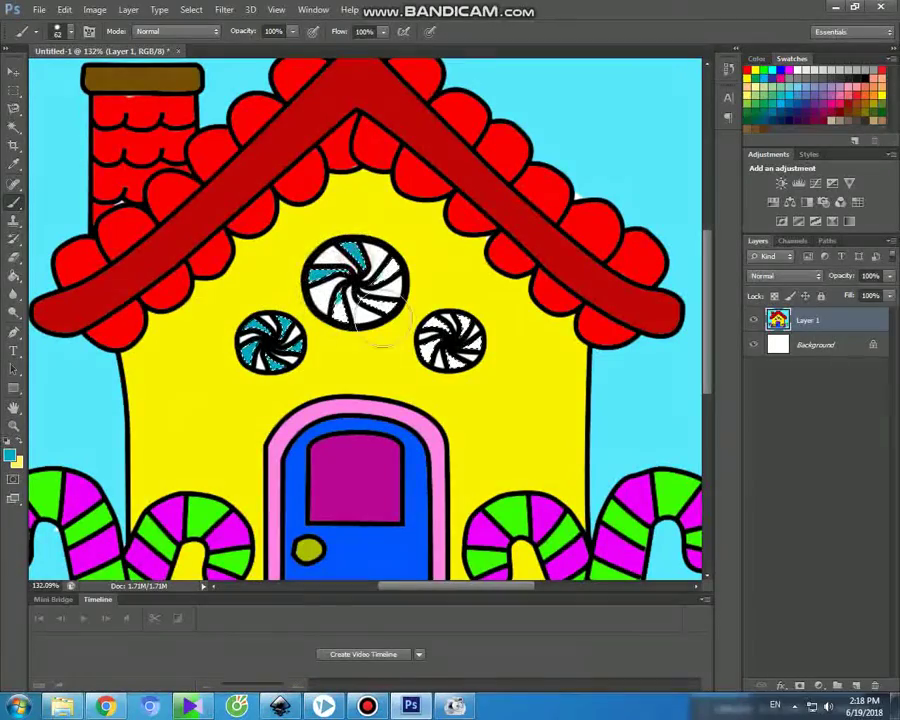
pyautogui.moveTo(440, 318)
pyautogui.mouseDown()
pyautogui.moveTo(494, 362)
pyautogui.moveTo(426, 329)
pyautogui.moveTo(475, 333)
pyautogui.mouseUp()
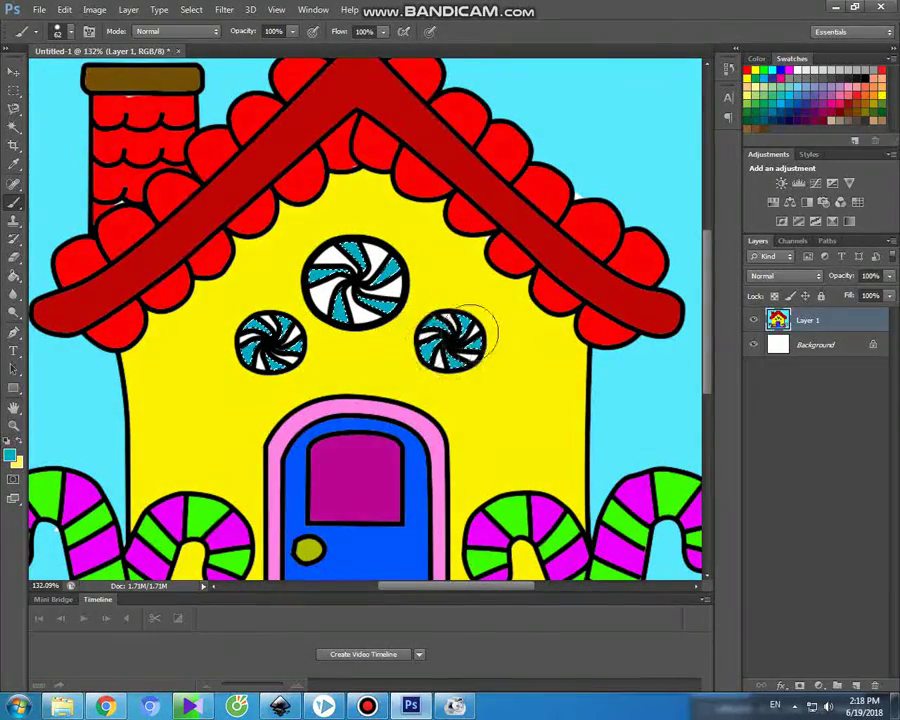
pyautogui.click(14, 72)
pyautogui.click(15, 127)
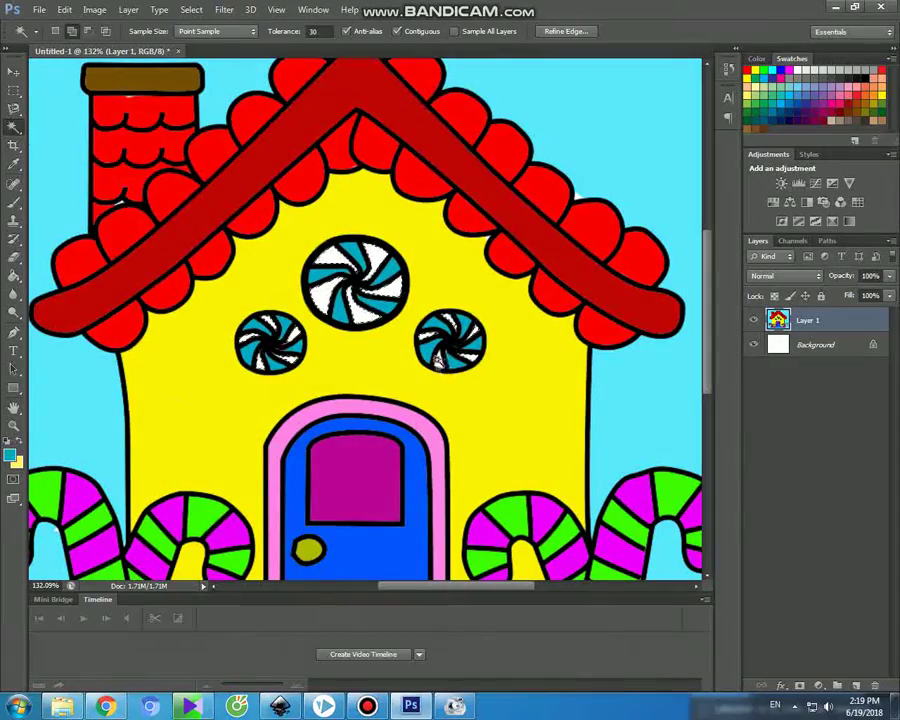
# Set the foreground colour to orange c26603.
pyautogui.press('i')
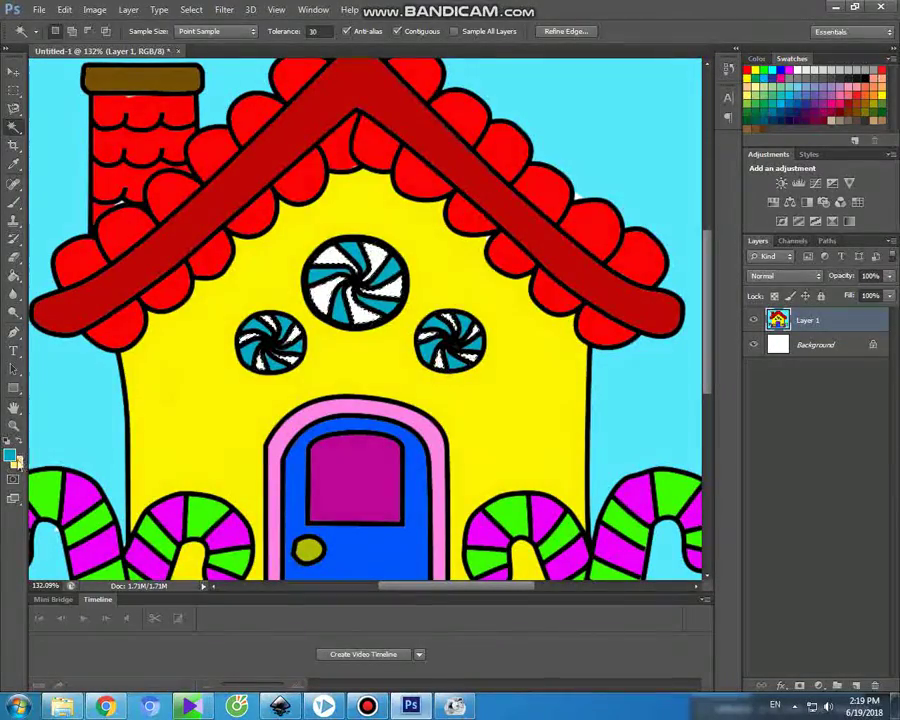
pyautogui.click(12, 456)
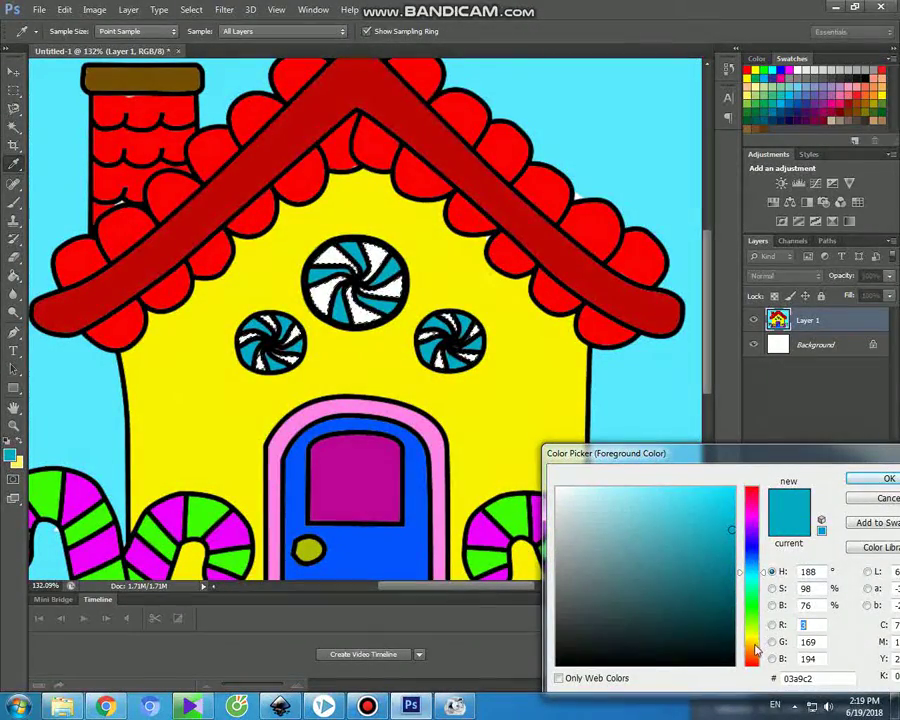
pyautogui.click(752, 645)
pyautogui.click(753, 650)
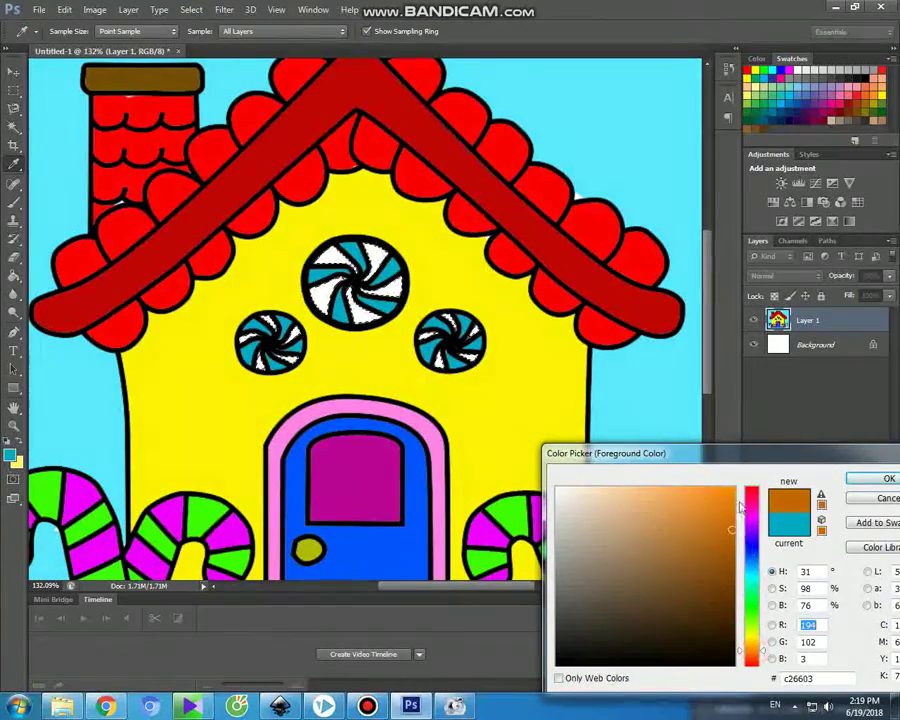
pyautogui.click(880, 478)
pyautogui.press('w')
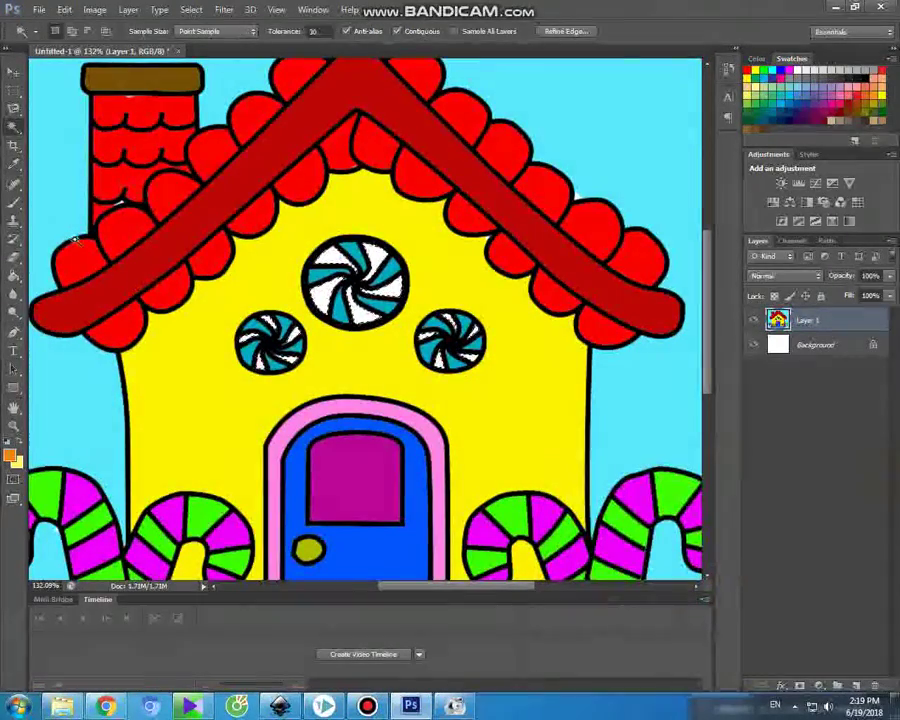
# Paint the remaining white stripes of all three peppermints orange and fit the drawing on screen.
pyautogui.click(14, 200)
pyautogui.moveTo(245, 335); pyautogui.dragTo(292, 347)
pyautogui.moveTo(362, 244); pyautogui.dragTo(385, 330)
pyautogui.moveTo(450, 318); pyautogui.dragTo(452, 352)
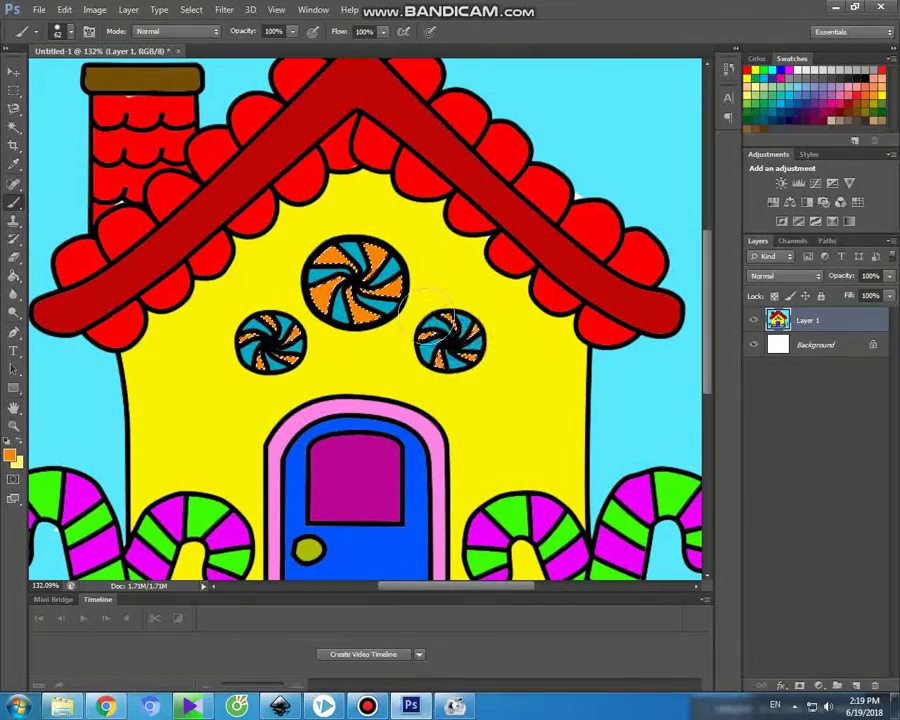
pyautogui.click(13, 71)
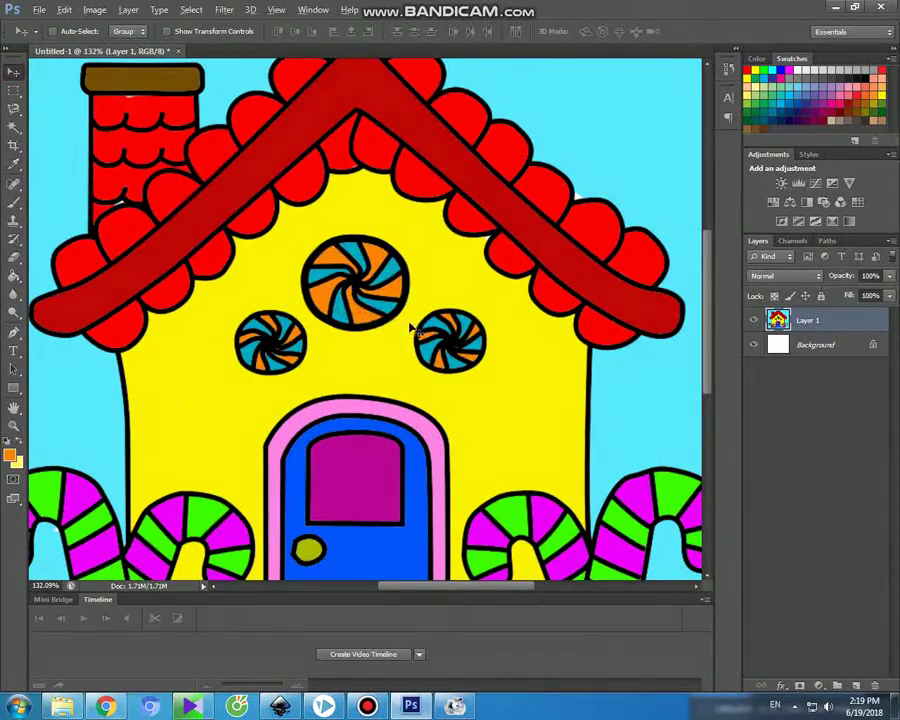
pyautogui.hotkey('ctrl', '0')
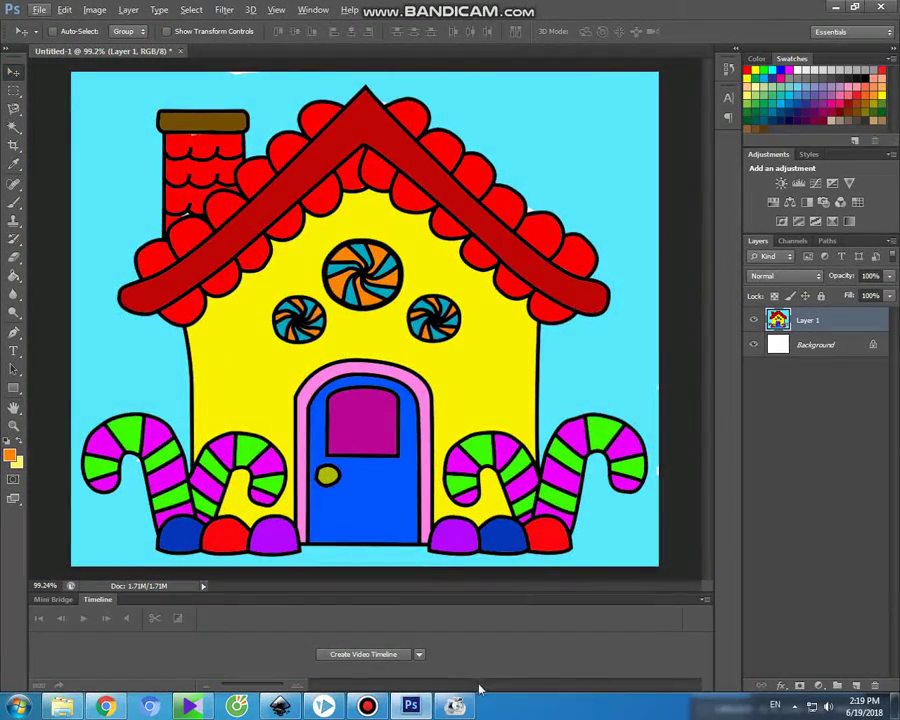